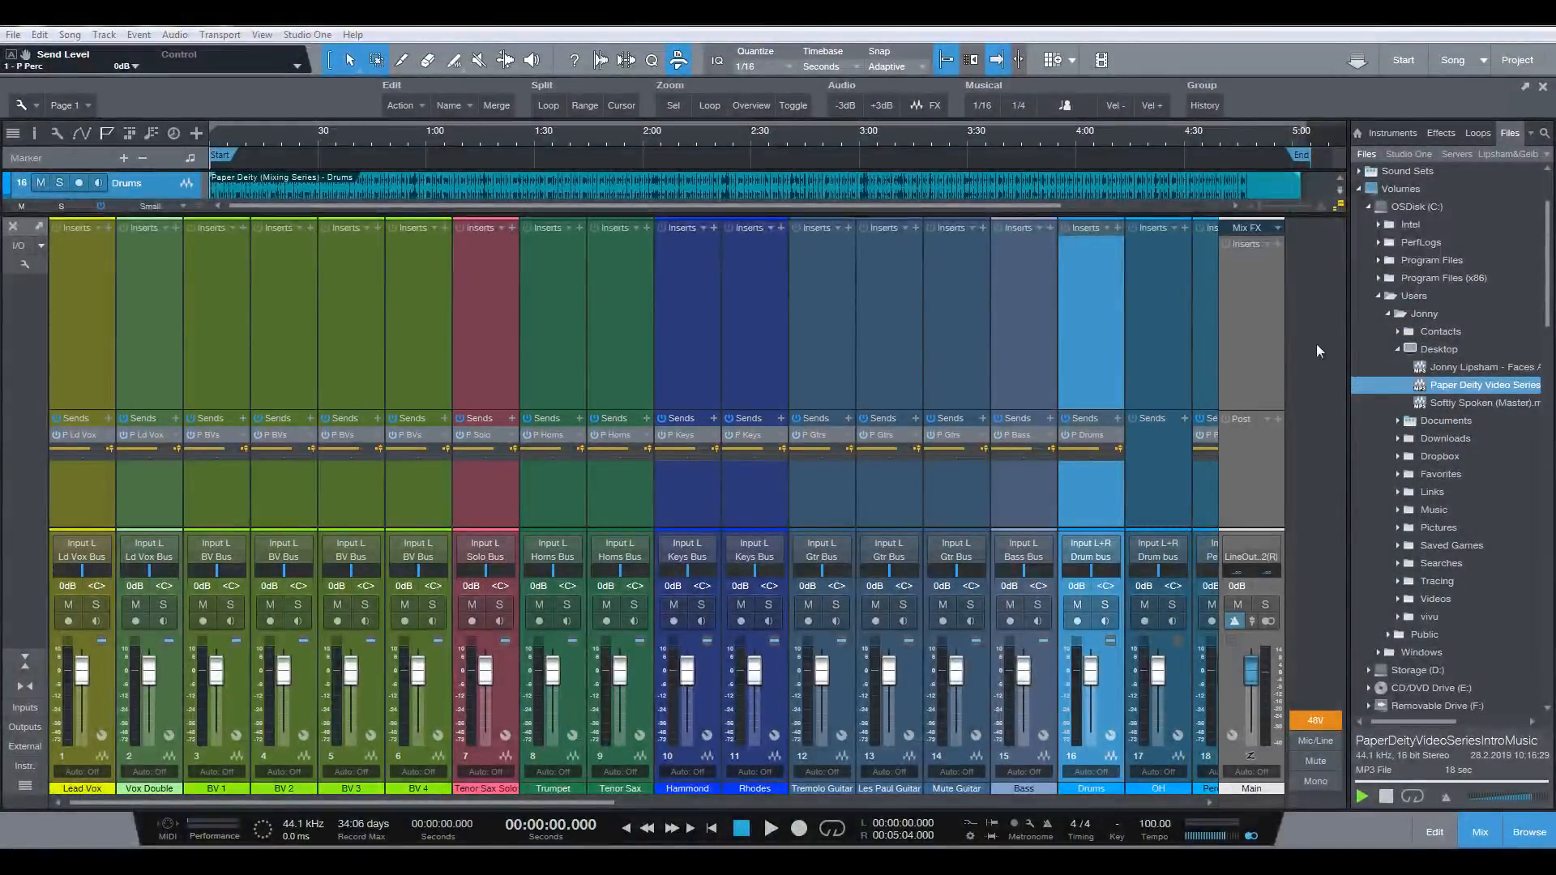
- List the available effects in the browser and examine the mixer's source channels, red instrument buses and orange parallel channels
{"action": "left_click", "coordinate": [1440, 133]}
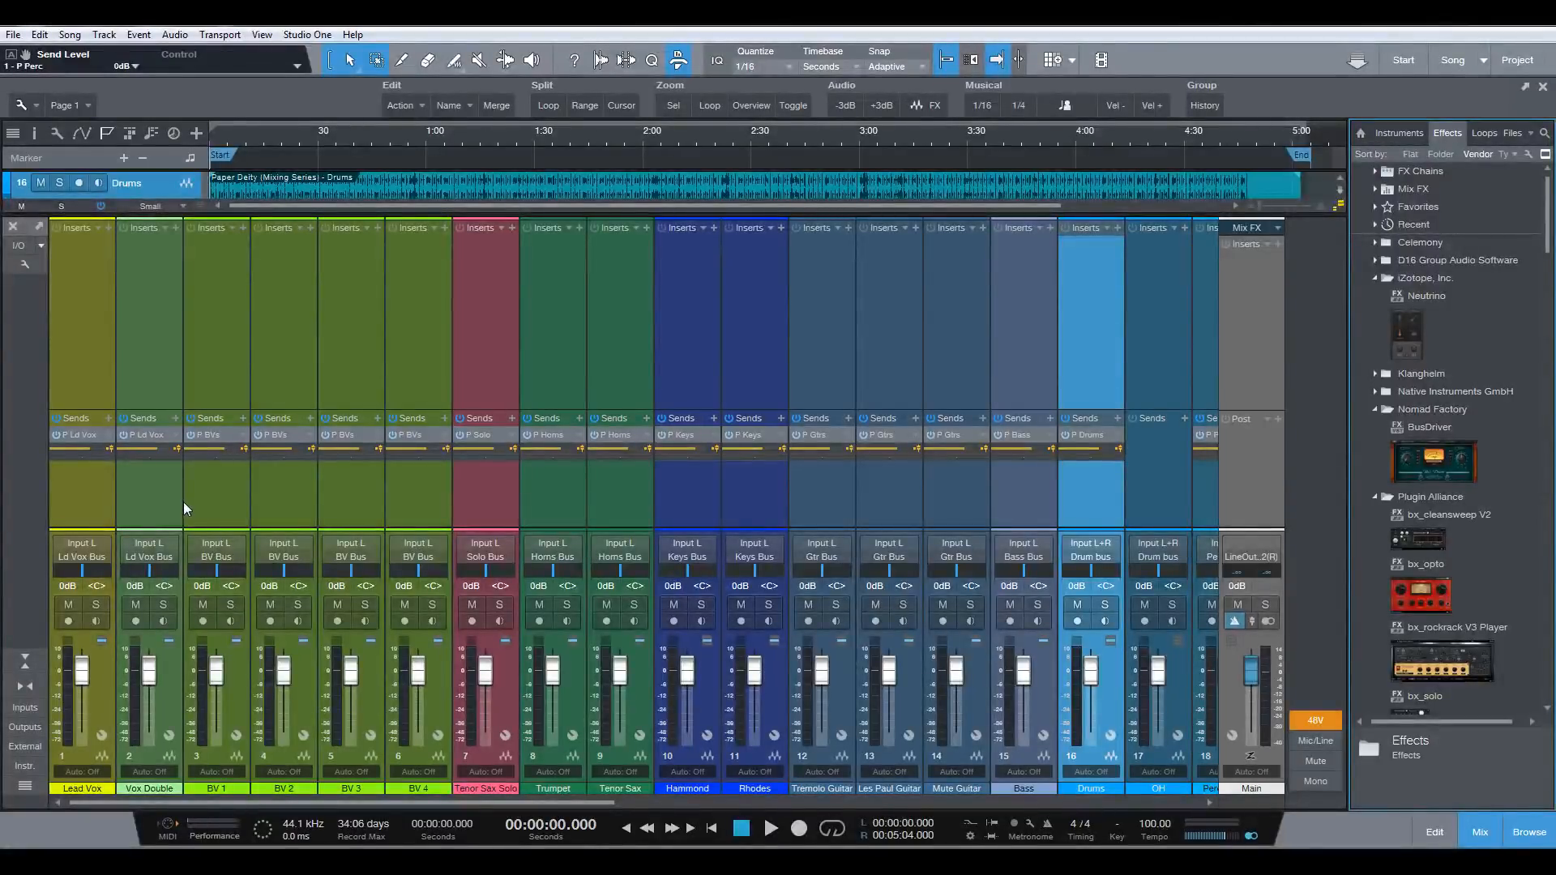
{"action": "left_click_drag", "start_coordinate": [311, 801], "coordinate": [338, 774]}
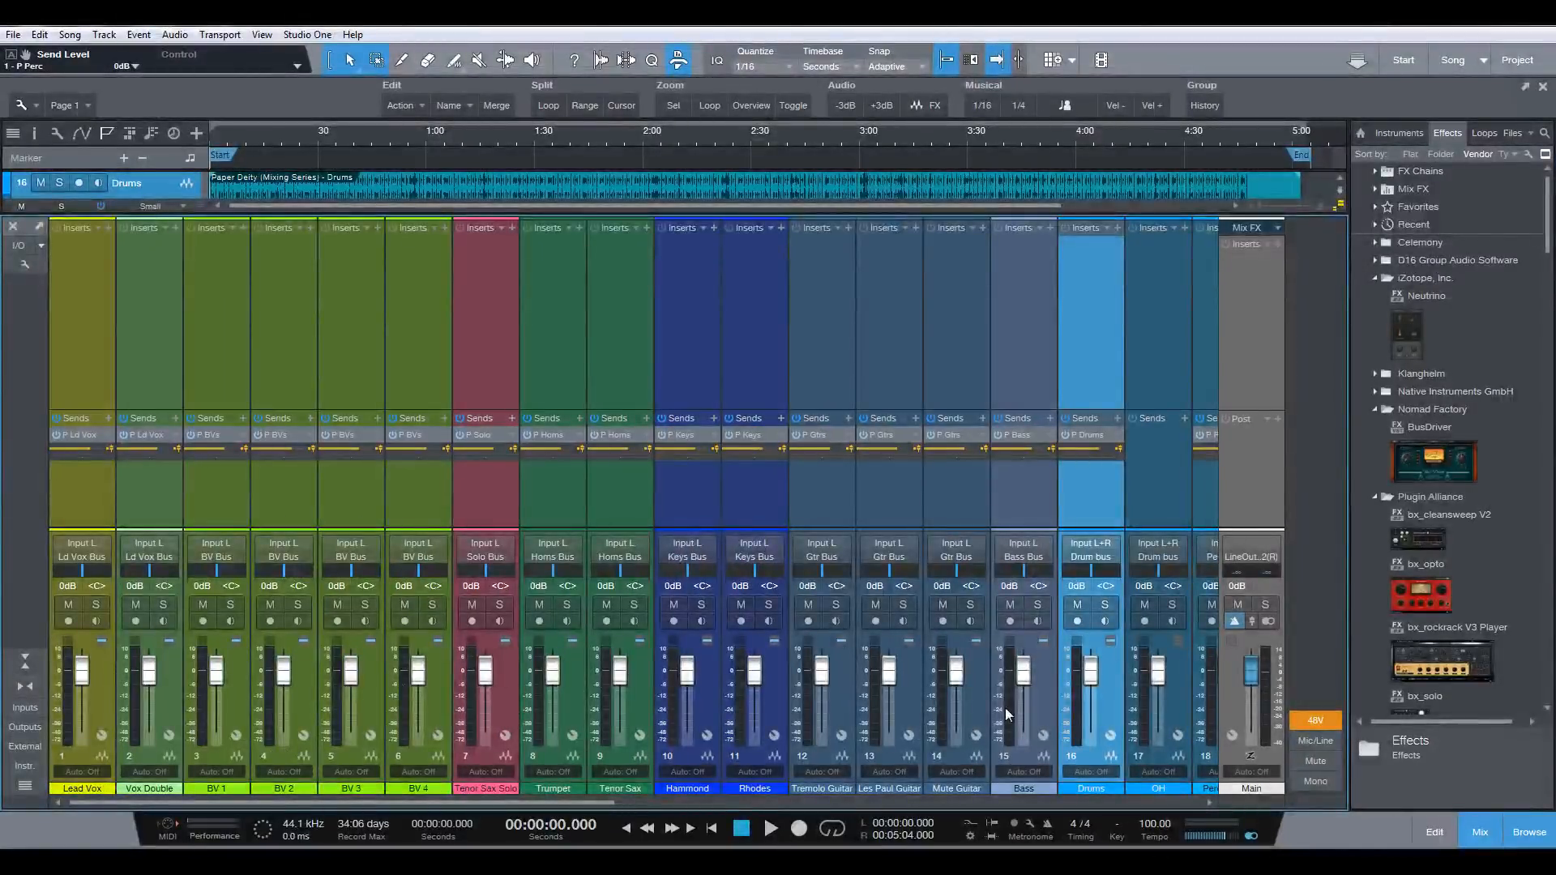
{"action": "scroll", "coordinate": [1152, 781], "scroll_direction": "right", "scroll_amount": 10}
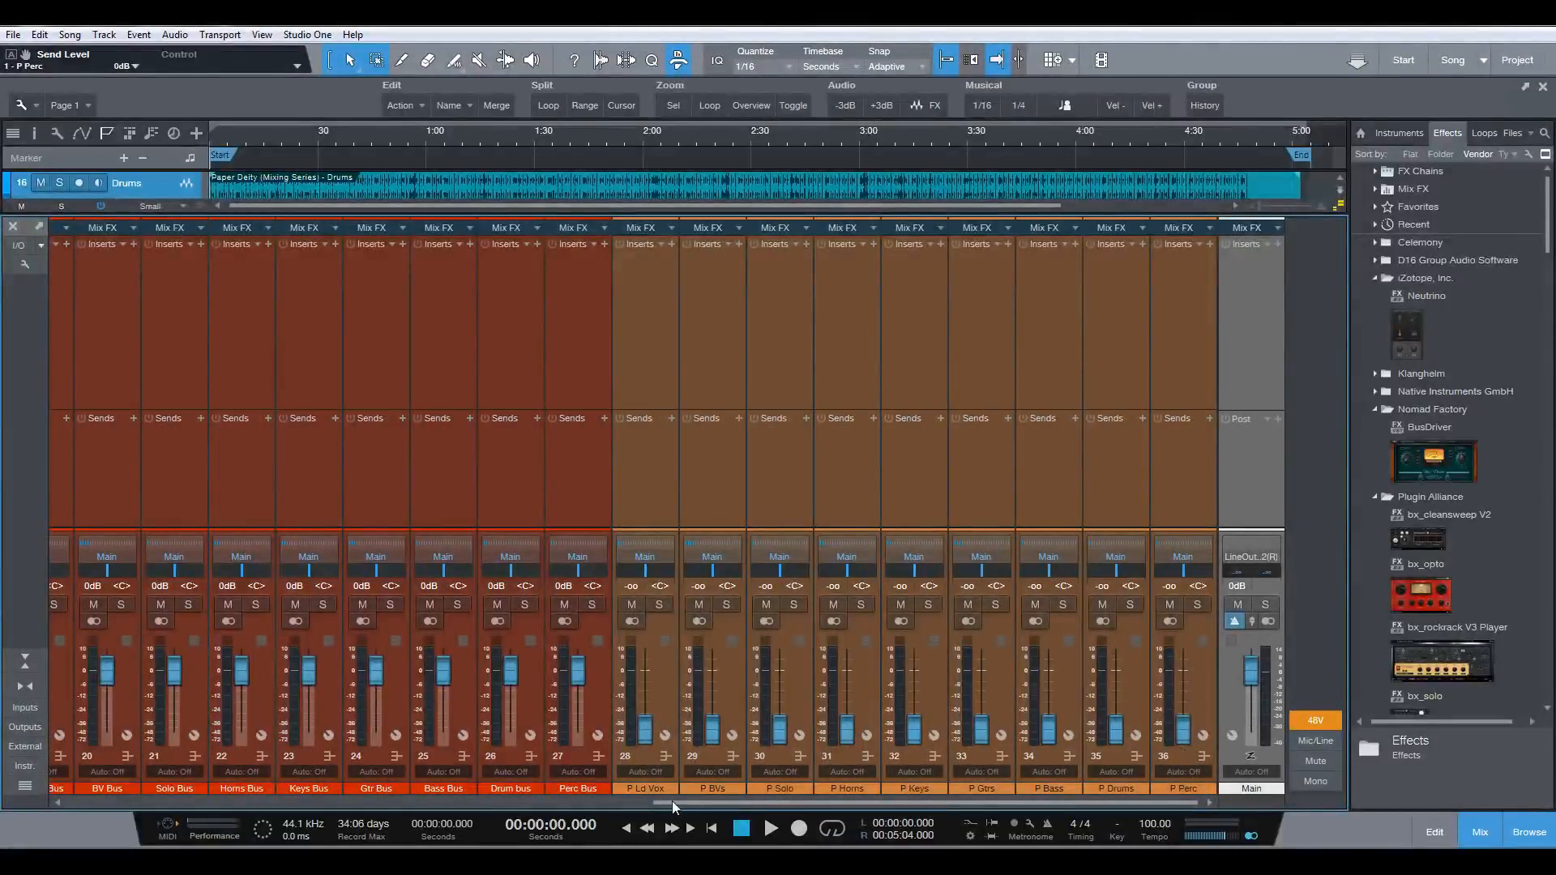
{"action": "left_click_drag", "start_coordinate": [673, 807], "coordinate": [89, 806]}
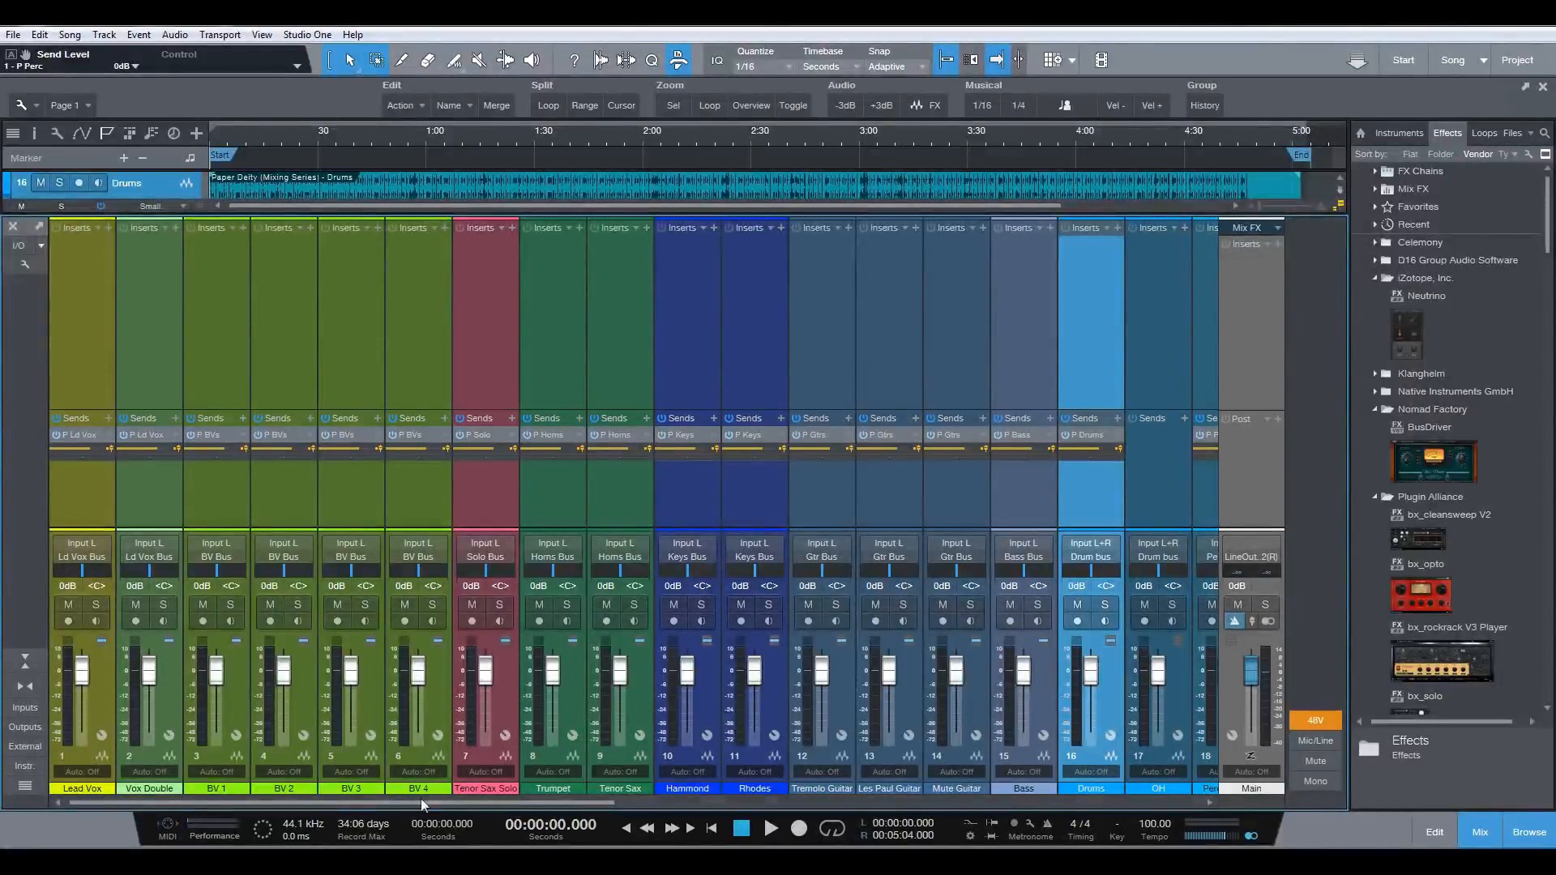
{"action": "mouse_move", "coordinate": [421, 799]}
{"action": "left_mouse_down"}
{"action": "mouse_move", "coordinate": [636, 805]}
{"action": "mouse_move", "coordinate": [437, 804]}
{"action": "left_mouse_up"}
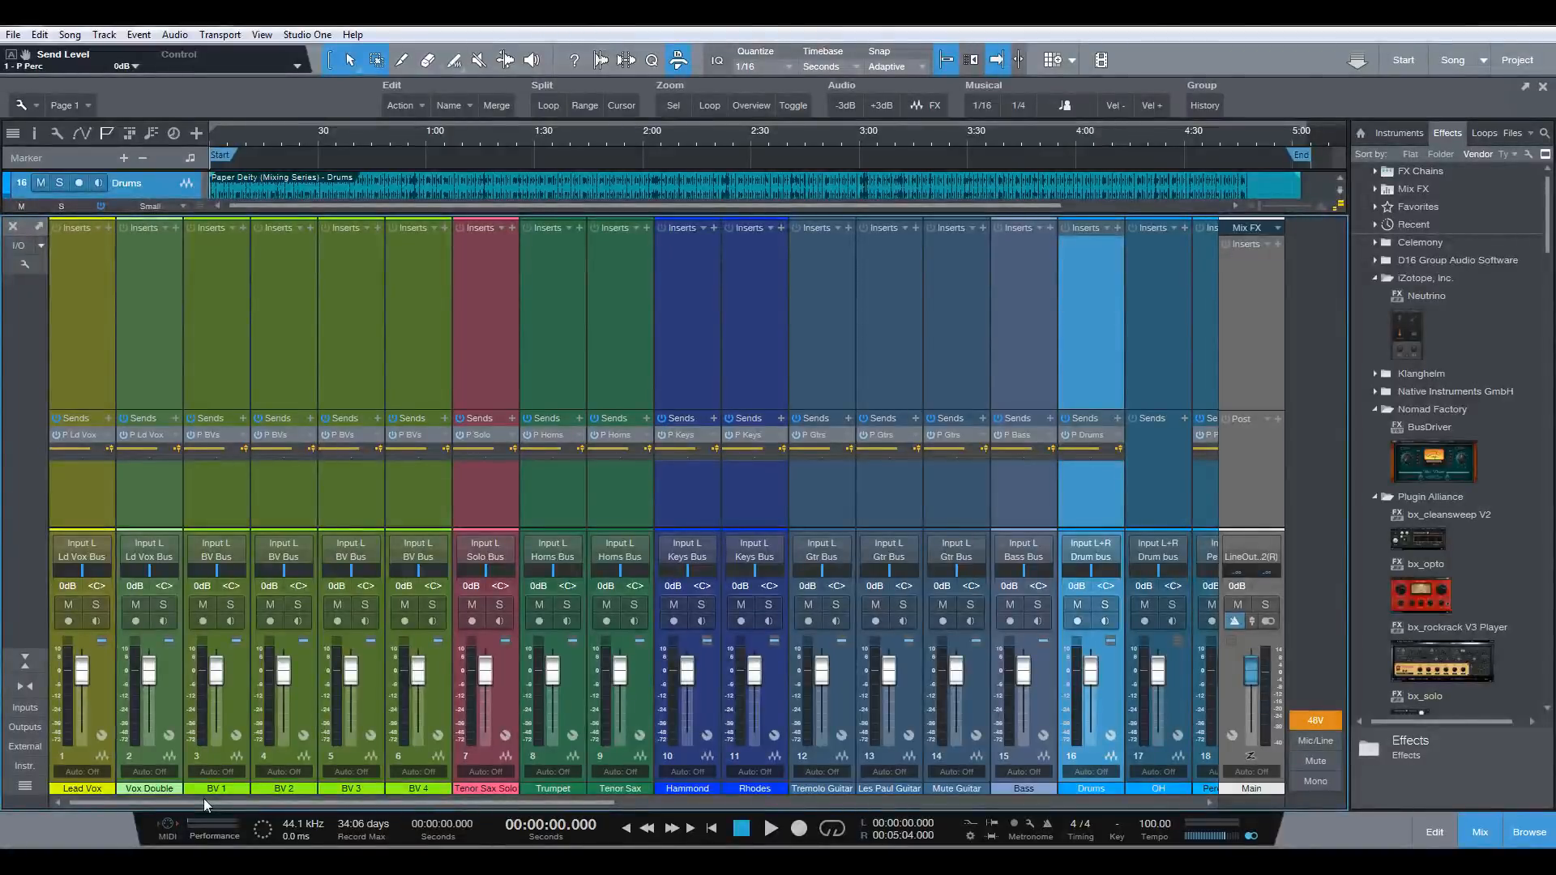
{"action": "left_click_drag", "start_coordinate": [203, 800], "coordinate": [834, 786]}
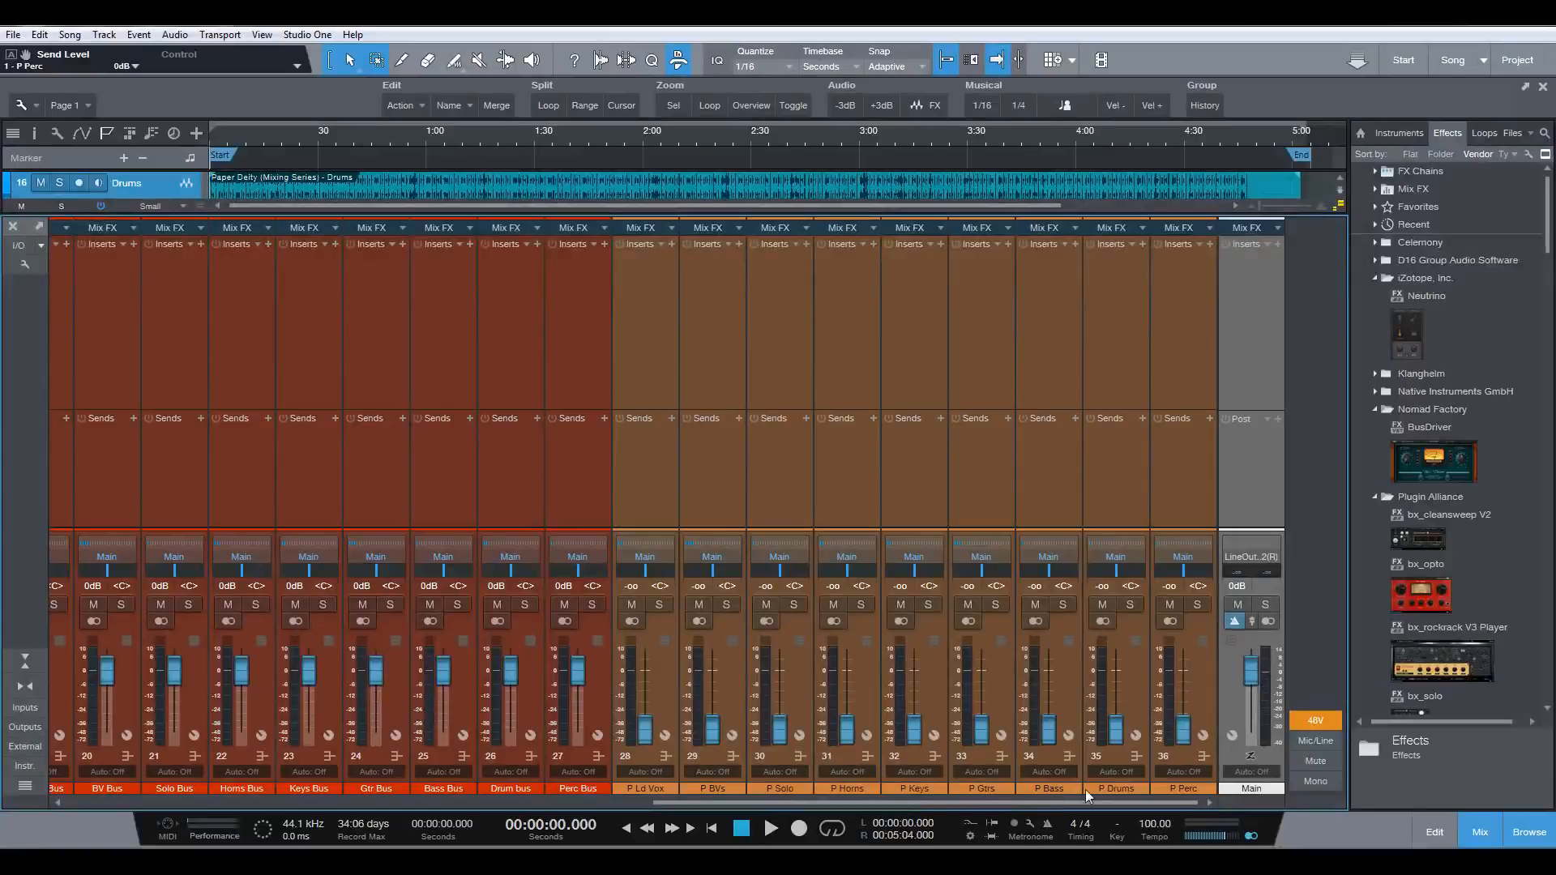
{"action": "left_click_drag", "start_coordinate": [851, 802], "coordinate": [645, 803]}
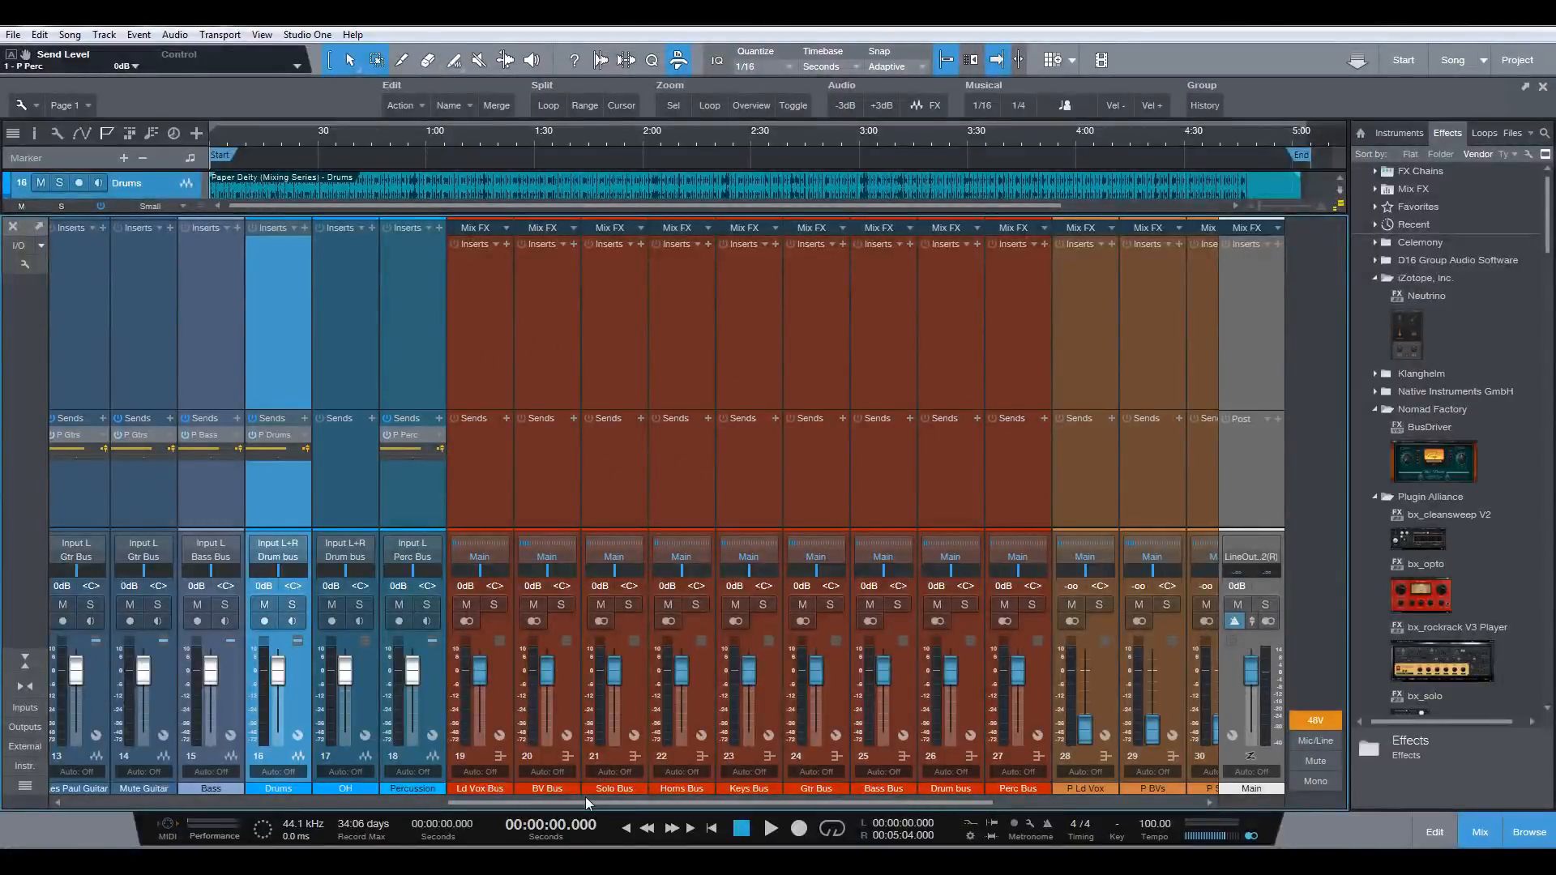
{"action": "left_click_drag", "start_coordinate": [585, 797], "coordinate": [157, 785]}
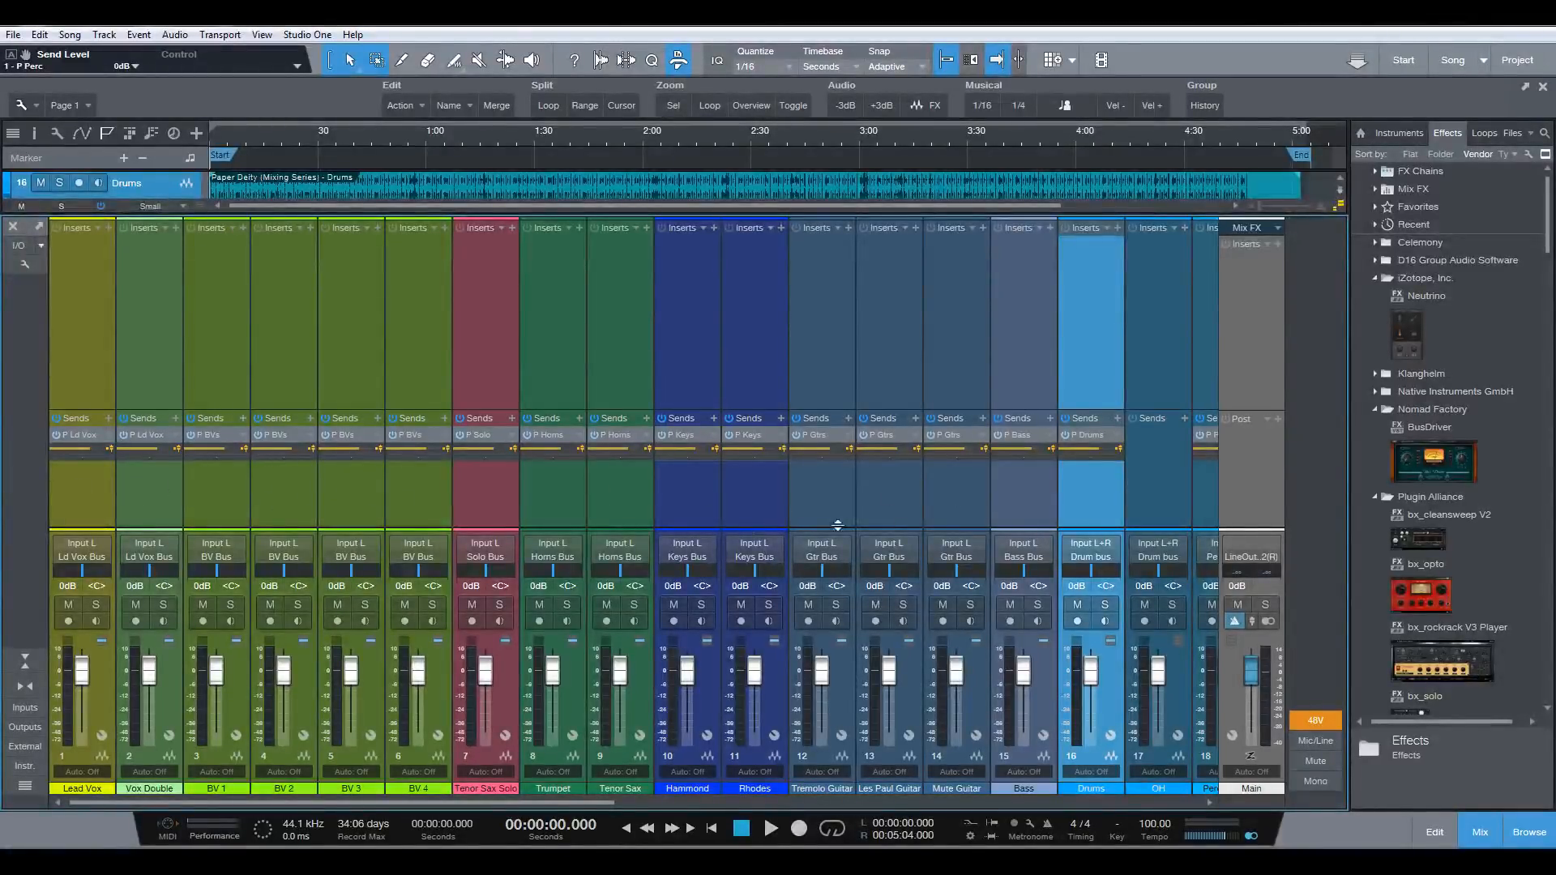
{"action": "left_click_drag", "start_coordinate": [483, 802], "coordinate": [834, 809]}
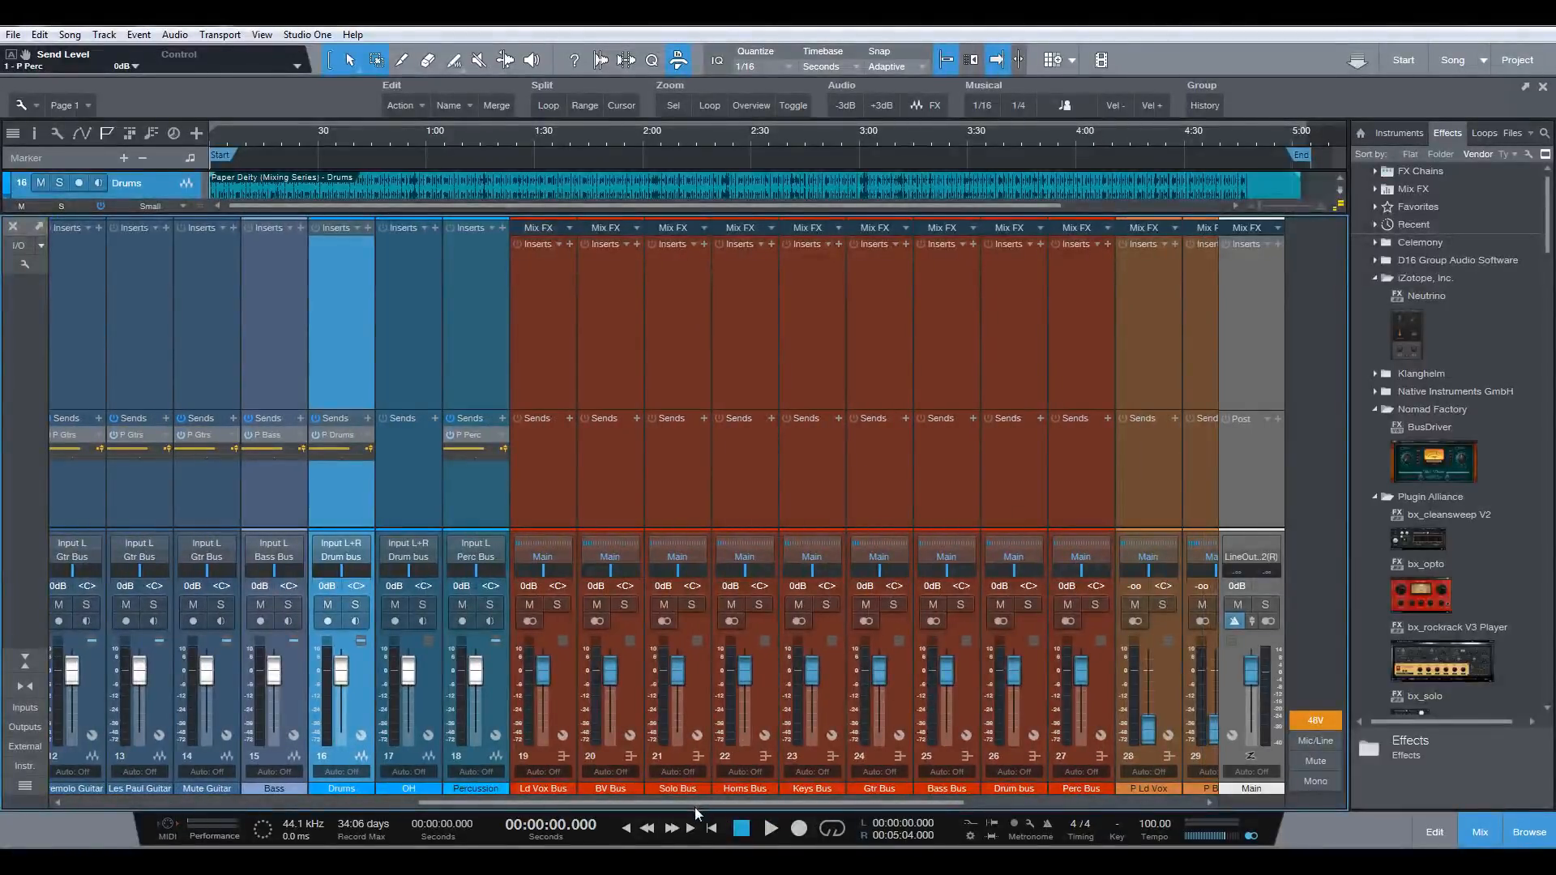
{"action": "left_click_drag", "start_coordinate": [693, 808], "coordinate": [294, 777]}
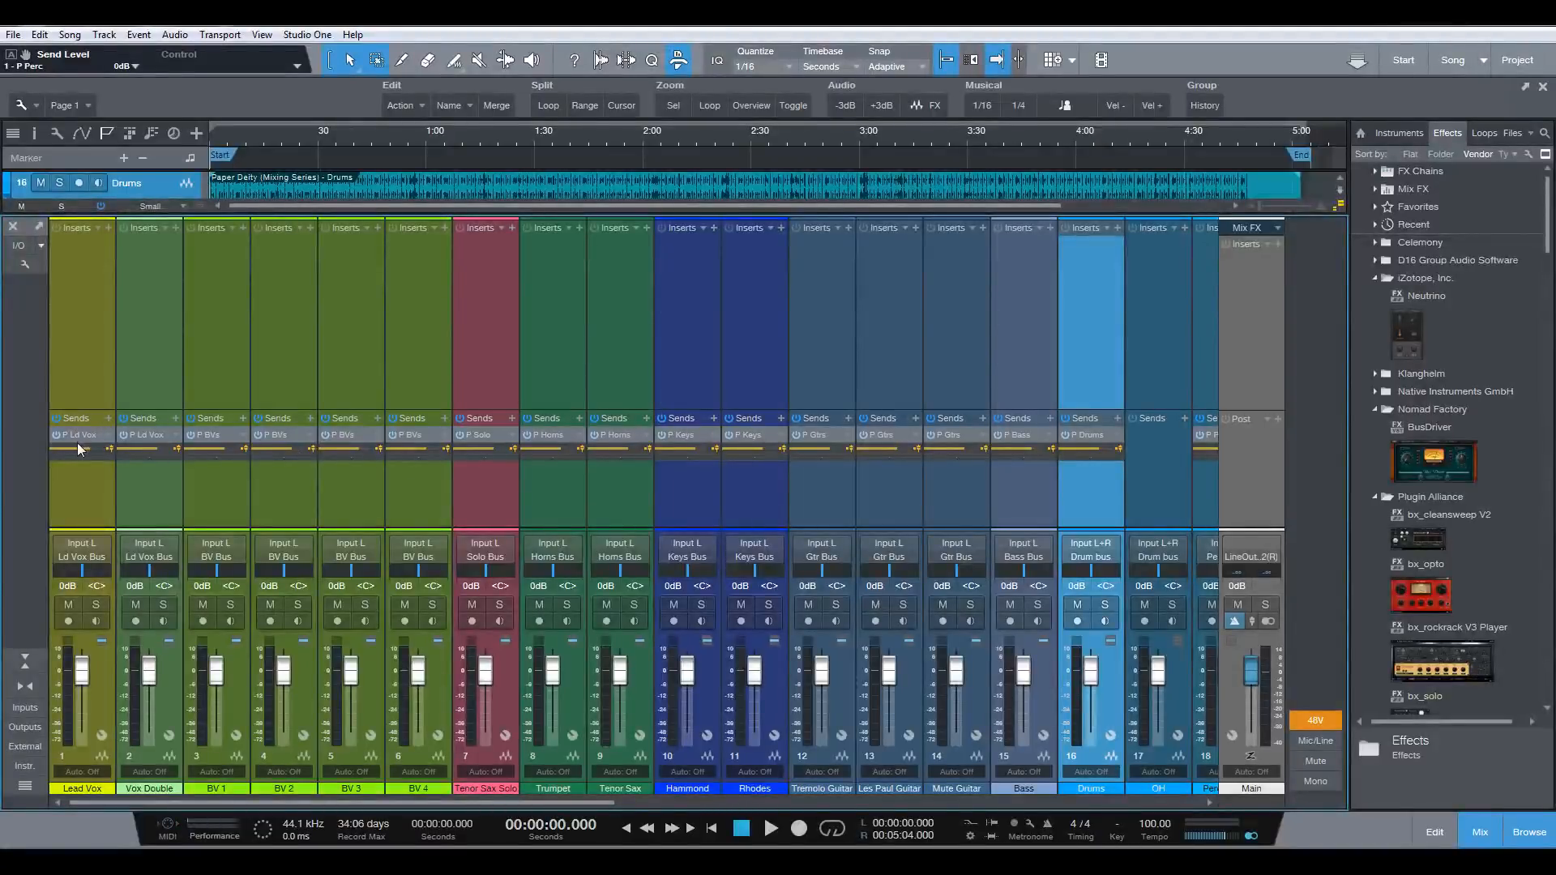
{"action": "scroll", "coordinate": [610, 800], "scroll_direction": "right", "scroll_amount": 3}
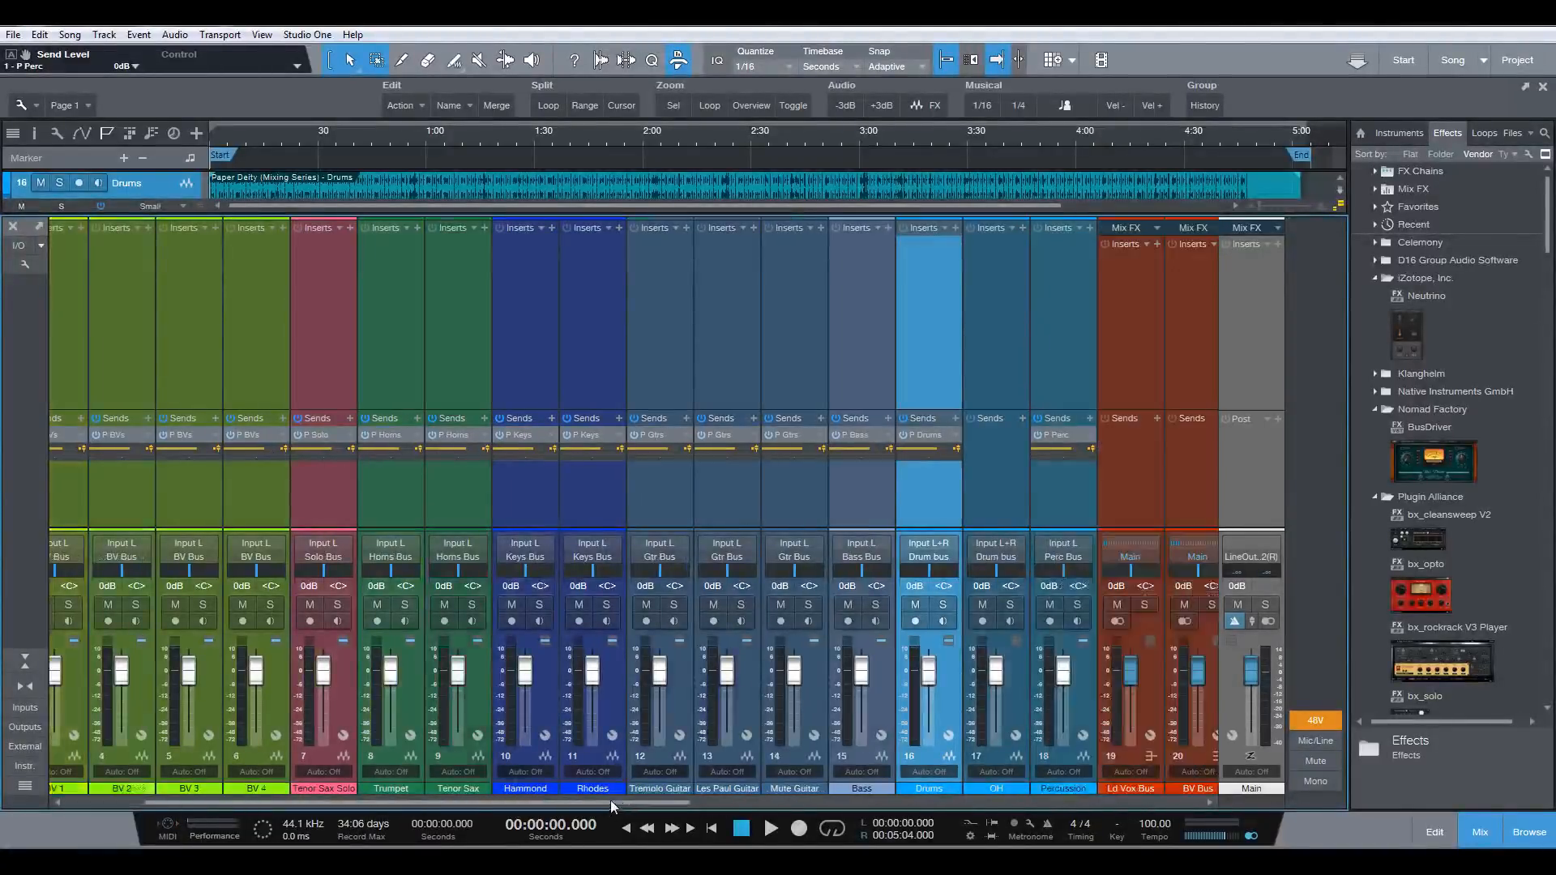
{"action": "scroll", "coordinate": [610, 800], "scroll_direction": "right", "scroll_amount": 20}
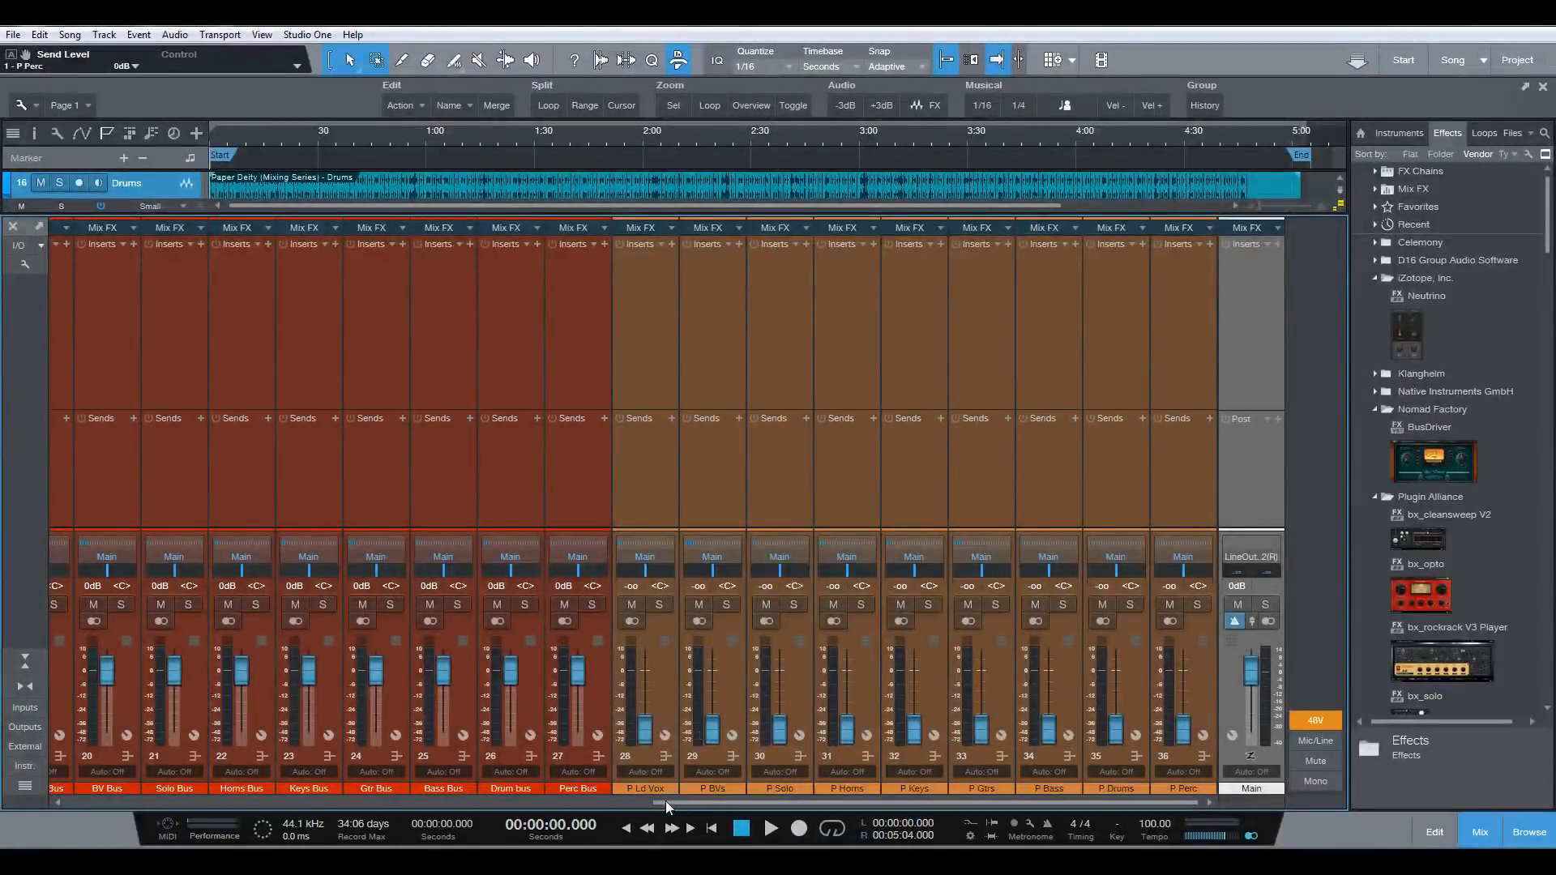
{"action": "left_click_drag", "start_coordinate": [665, 801], "coordinate": [67, 722]}
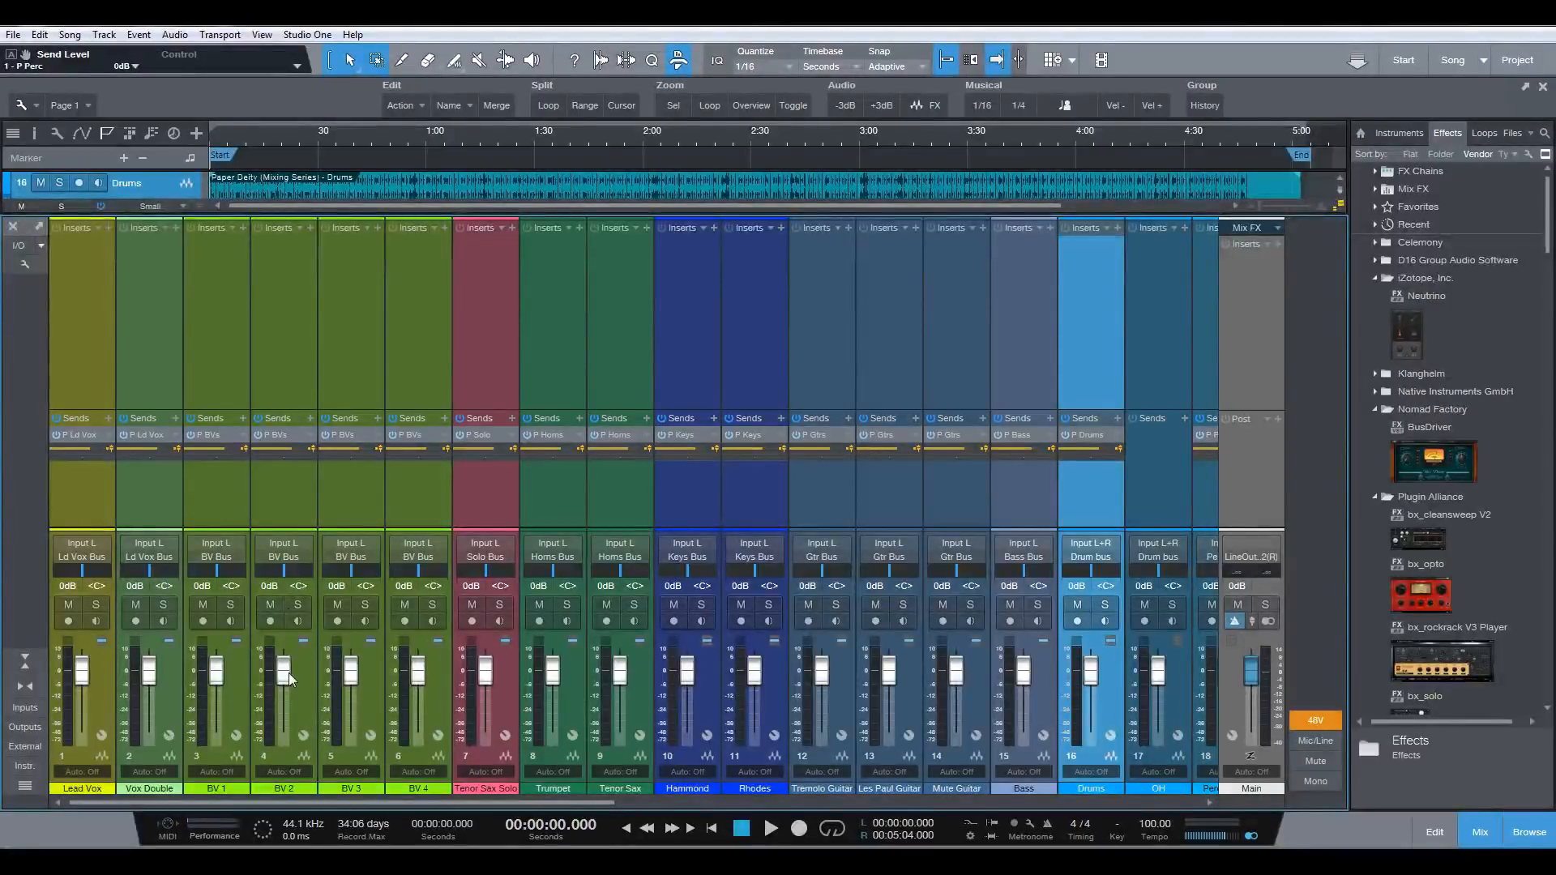
{"action": "left_click_drag", "start_coordinate": [371, 801], "coordinate": [984, 802]}
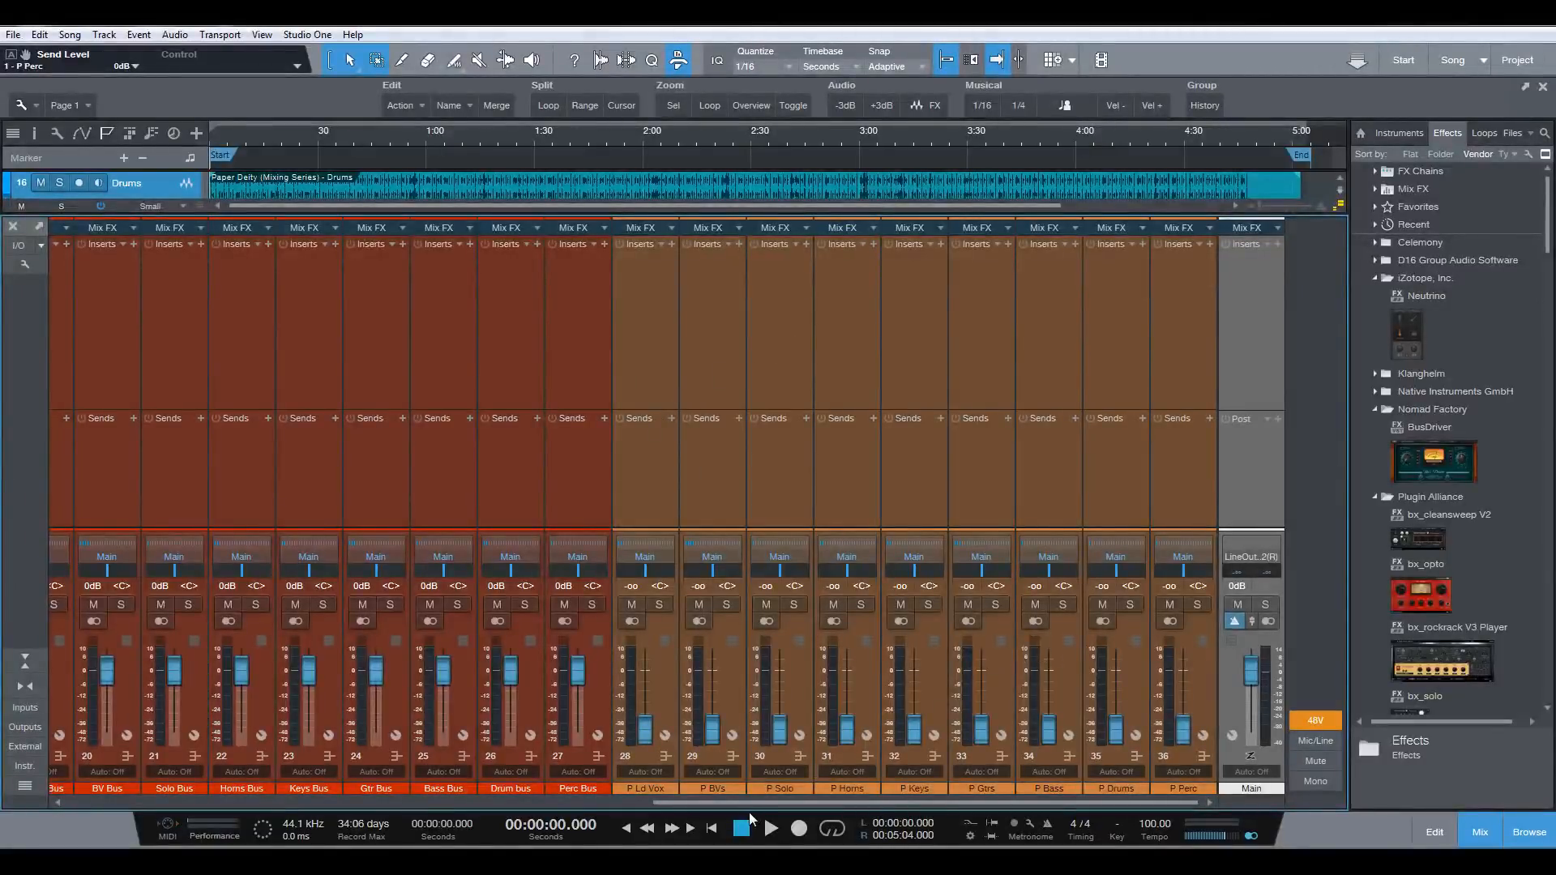
{"action": "left_click_drag", "start_coordinate": [722, 804], "coordinate": [63, 748]}
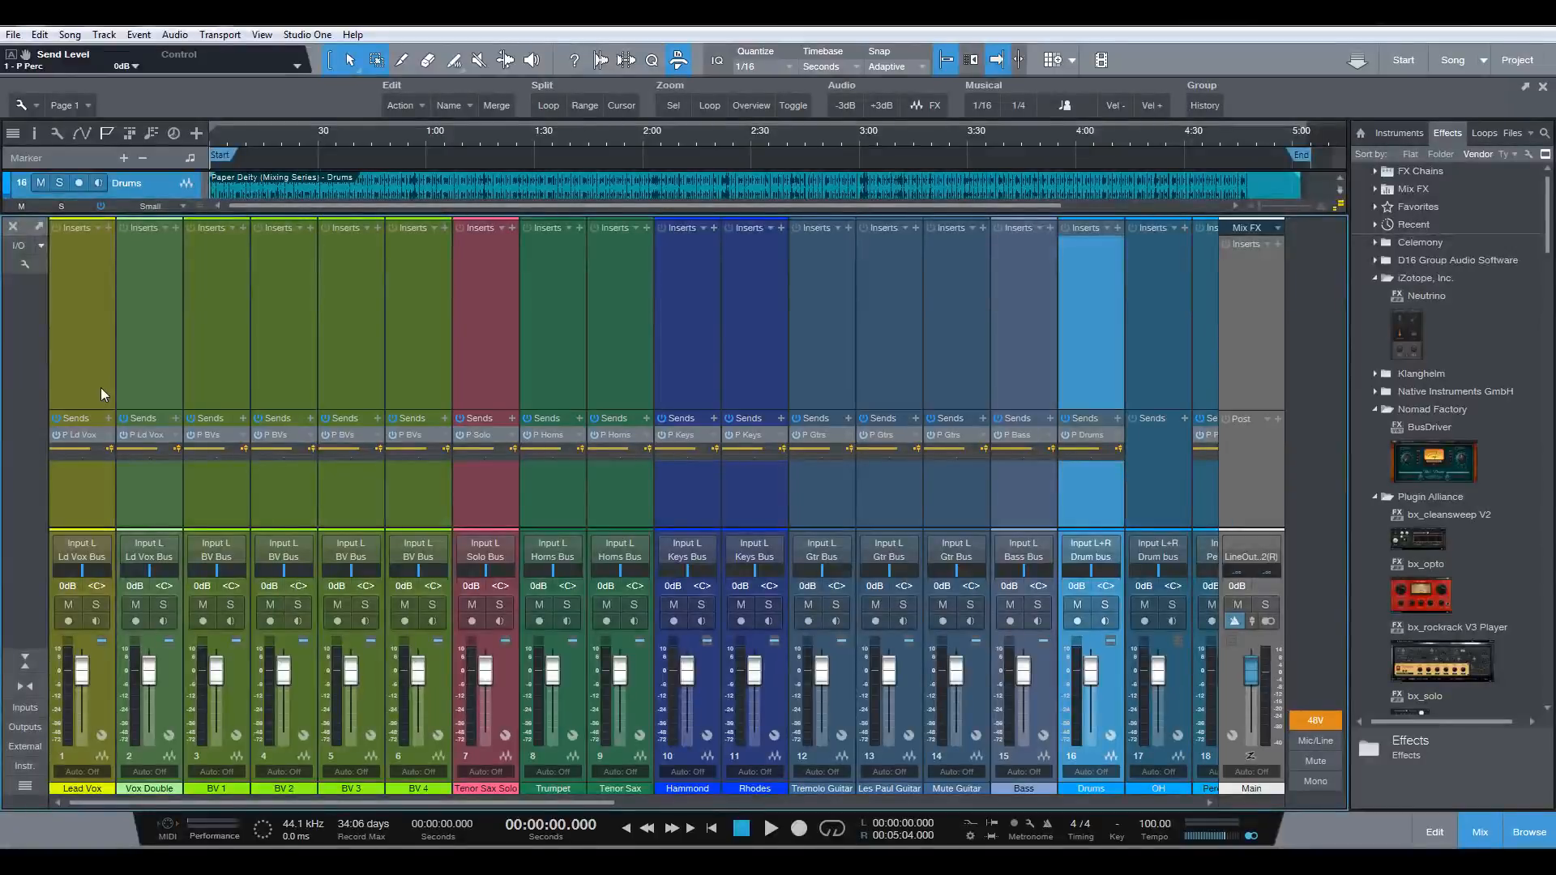
- Show the full arrangement, select the Lead Vox event and place the playback cursor at 19 seconds, where the vocal begins
{"action": "key", "text": "F3"}
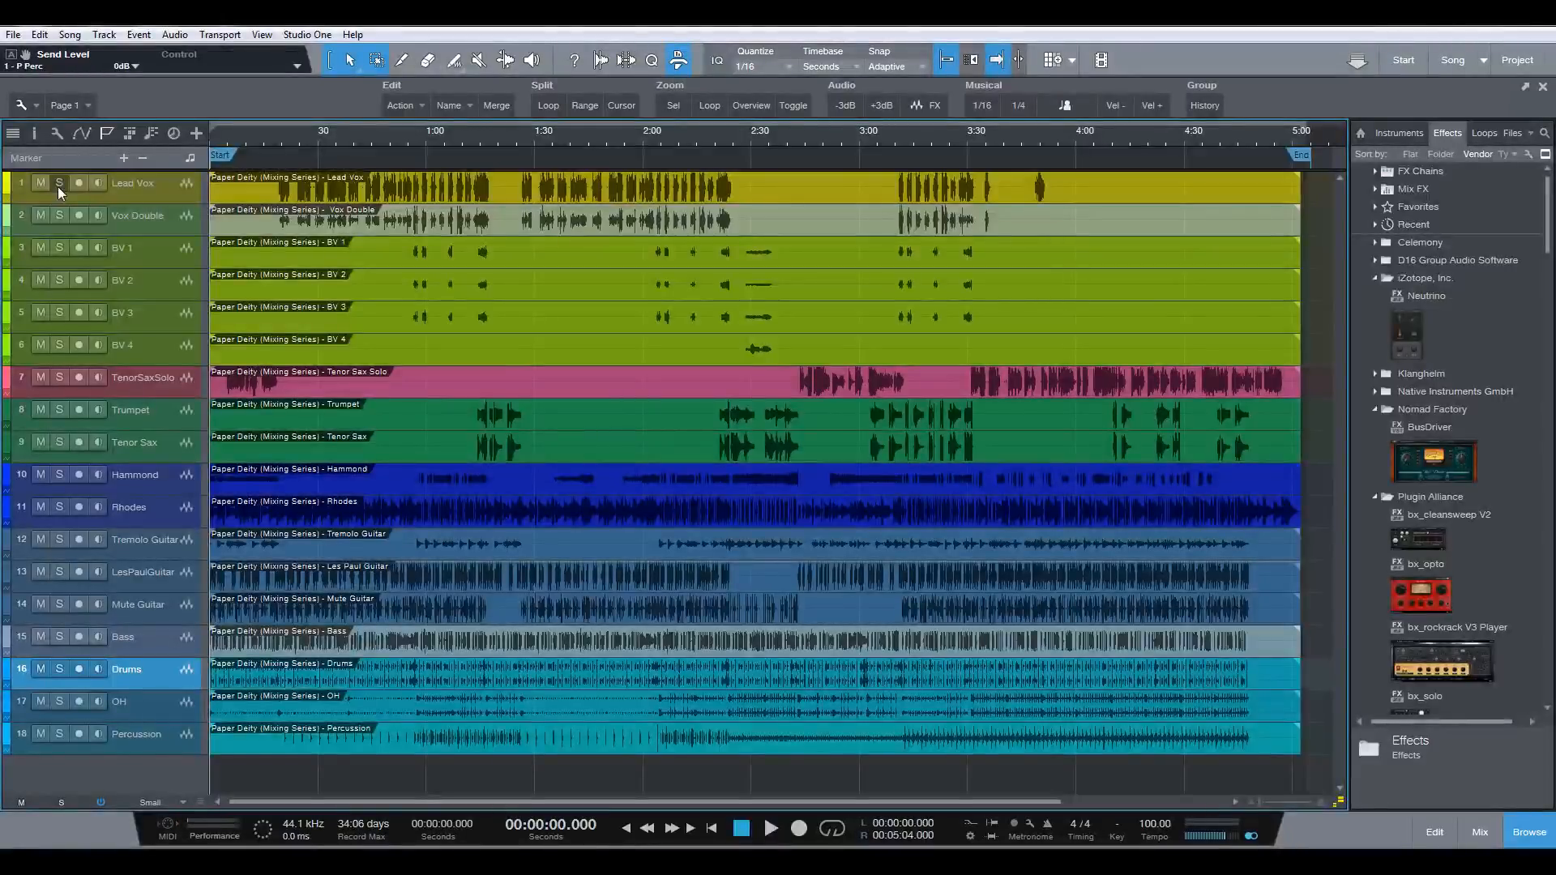
{"action": "left_click", "coordinate": [770, 189]}
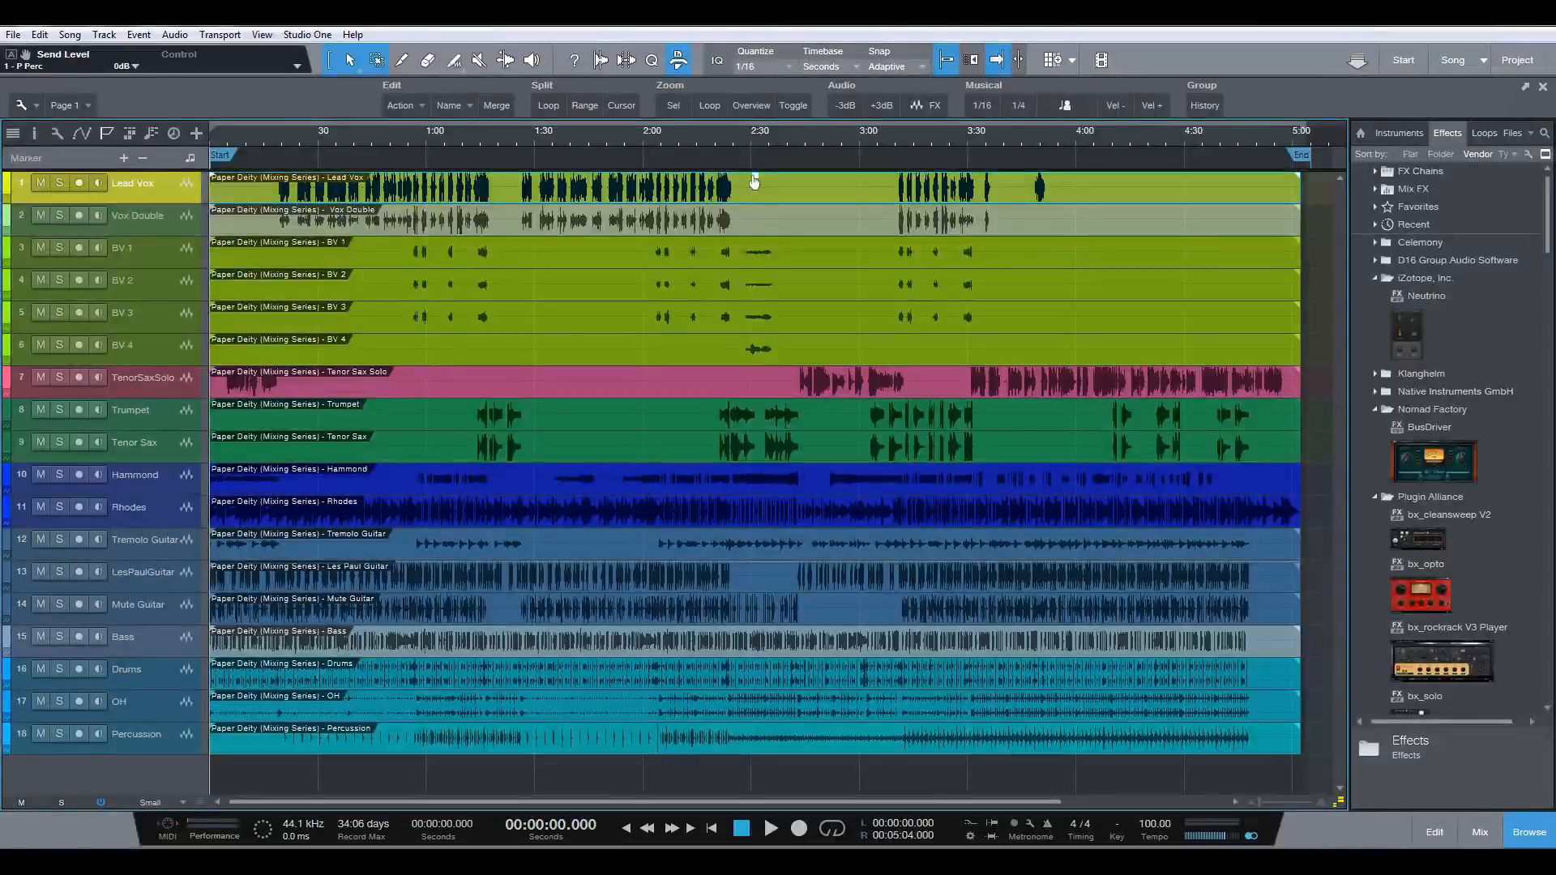
{"action": "left_click", "coordinate": [280, 138]}
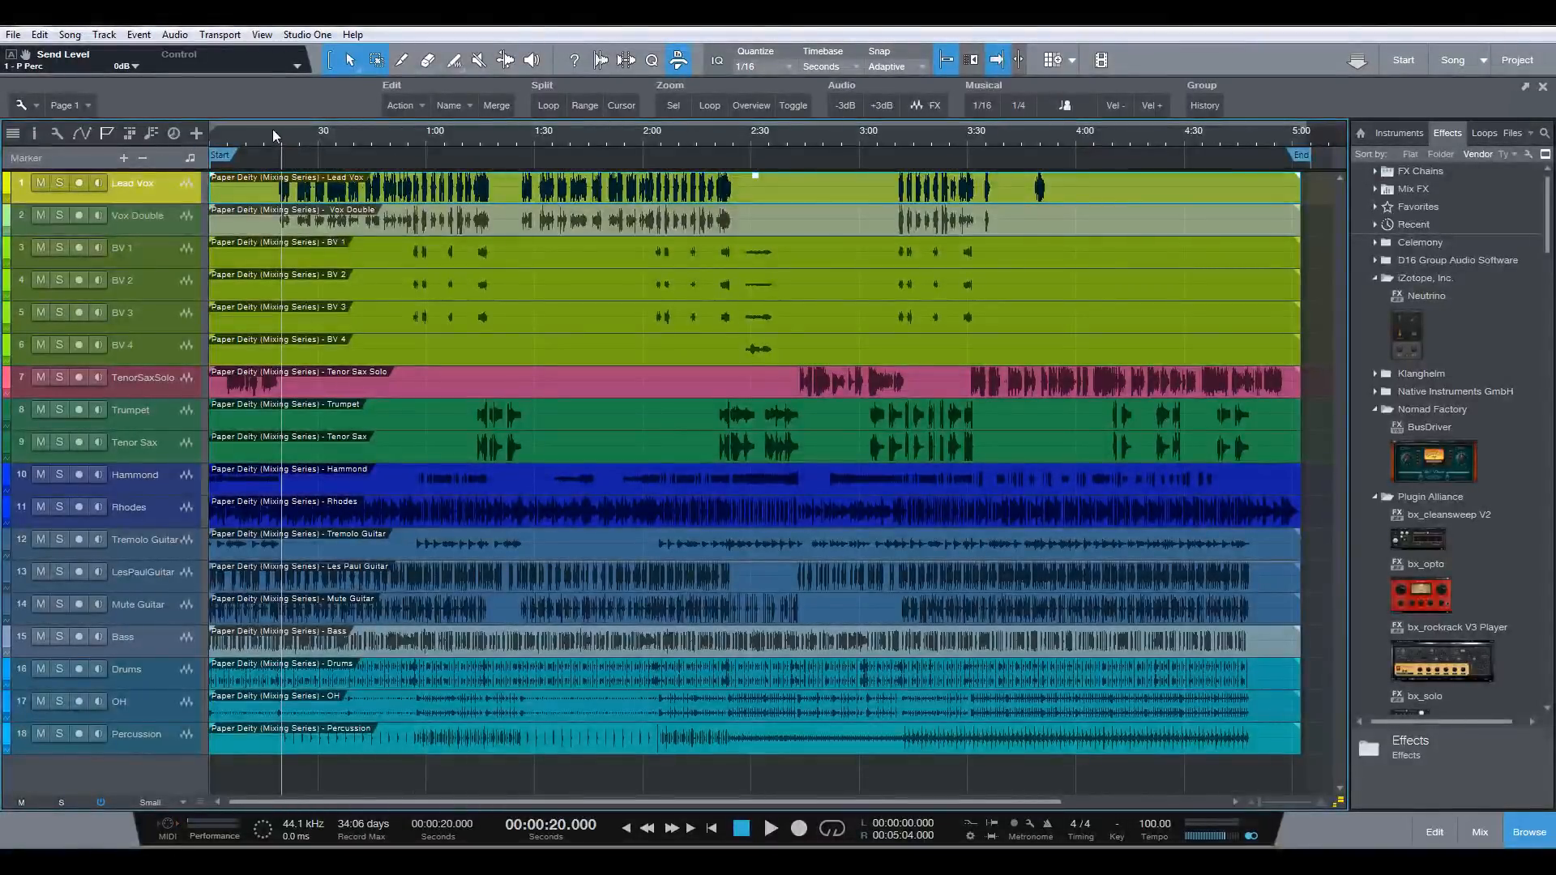
{"action": "left_click", "coordinate": [271, 129]}
{"action": "left_click", "coordinate": [277, 140]}
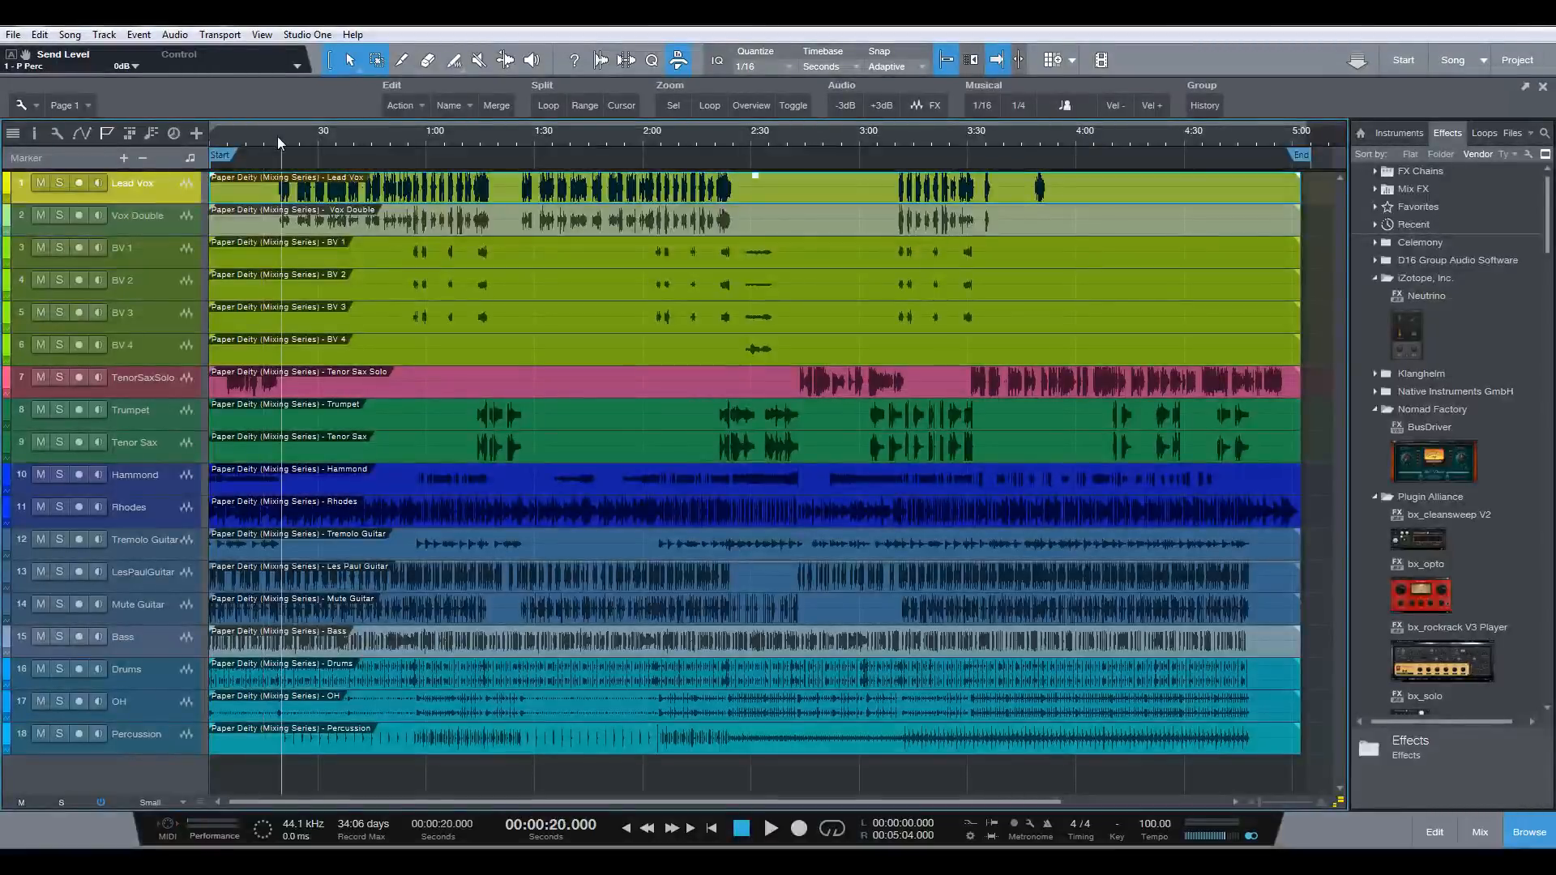
{"action": "left_click_drag", "start_coordinate": [277, 140], "coordinate": [278, 160]}
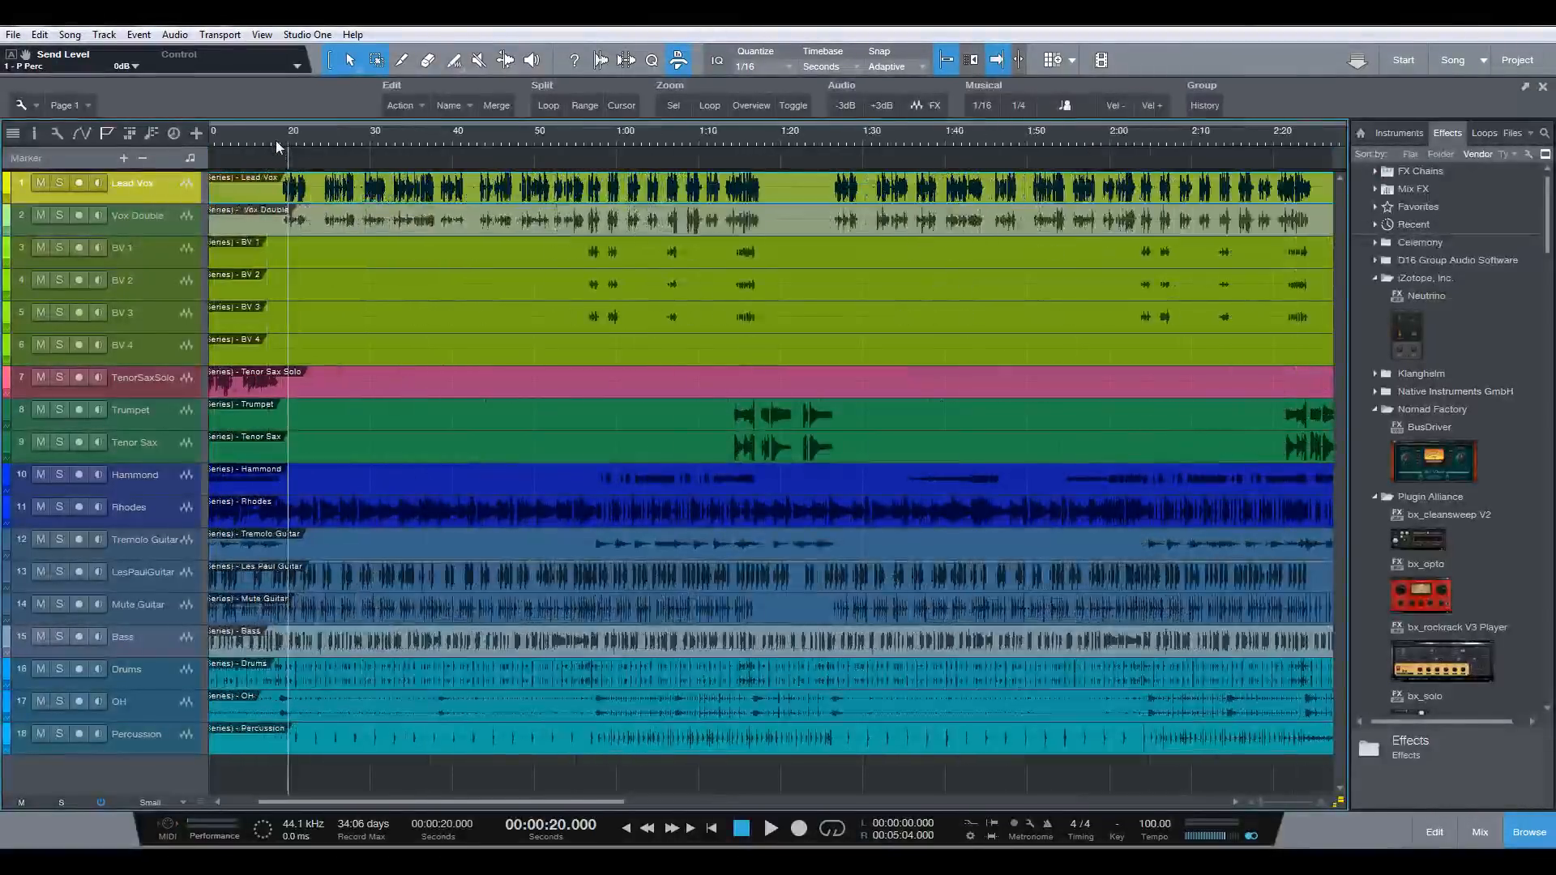
{"action": "left_click", "coordinate": [276, 139]}
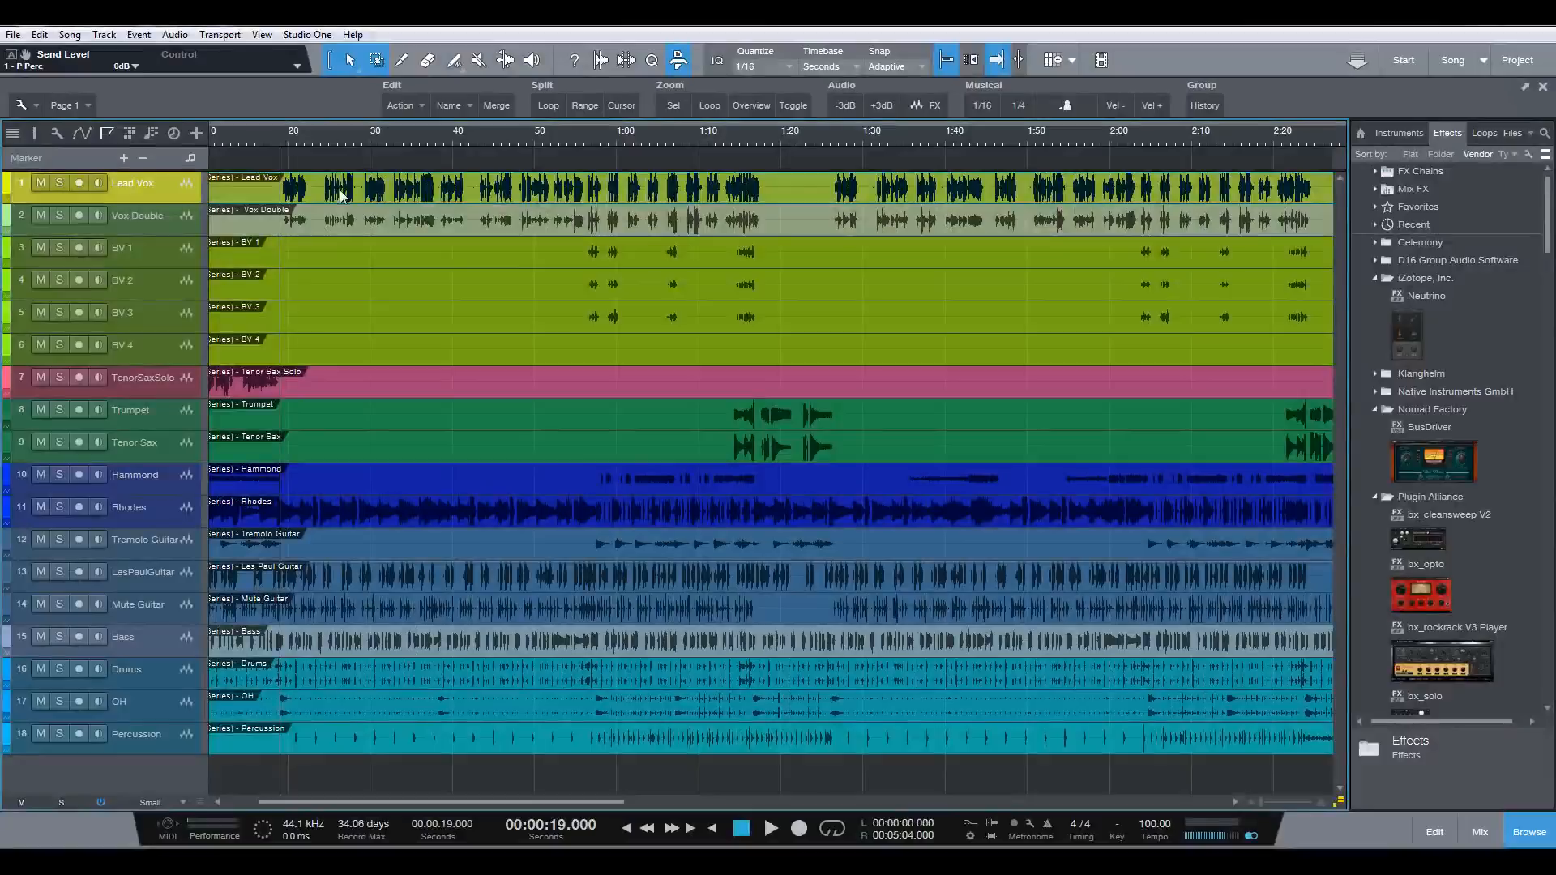
{"action": "key", "text": "z"}
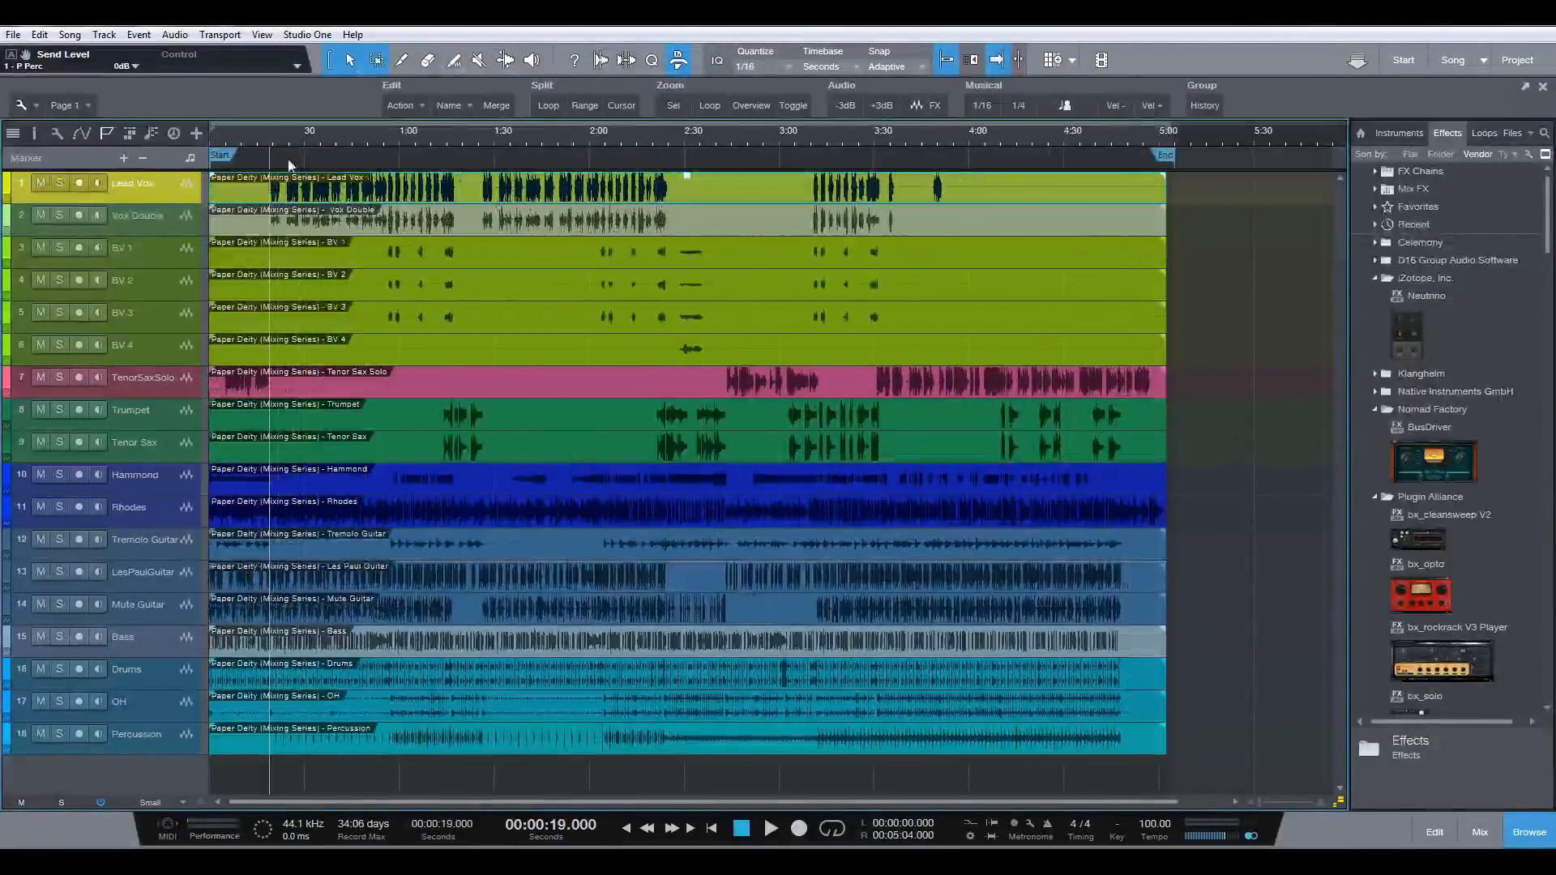
- Solo the Lead Vox track and play it from 19 seconds, checking its level on the mixer channel meter
{"action": "left_click", "coordinate": [58, 183]}
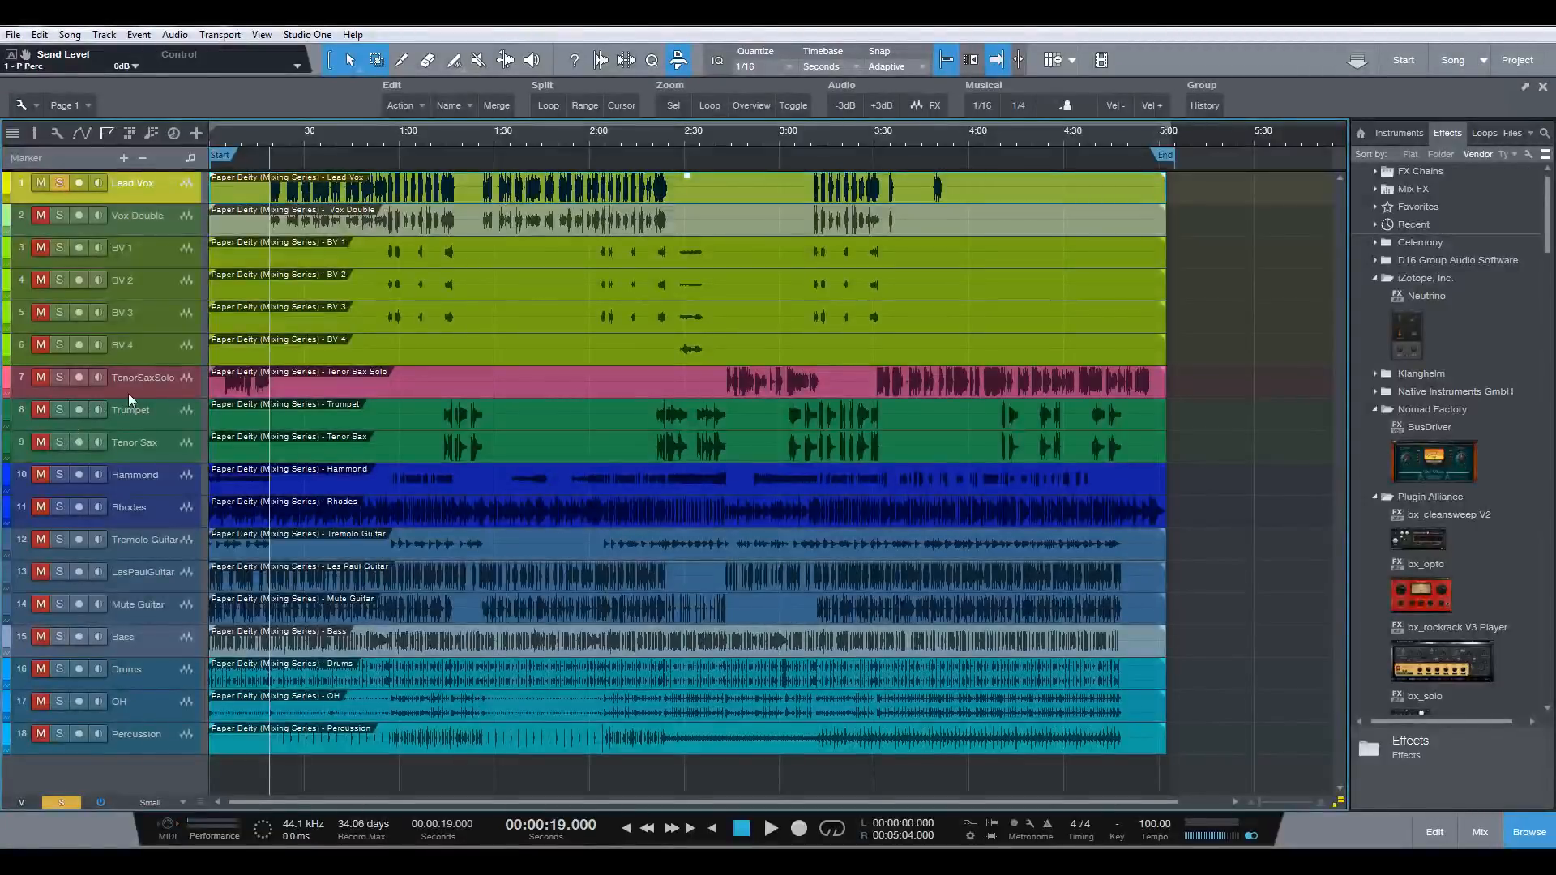
{"action": "key", "text": "space"}
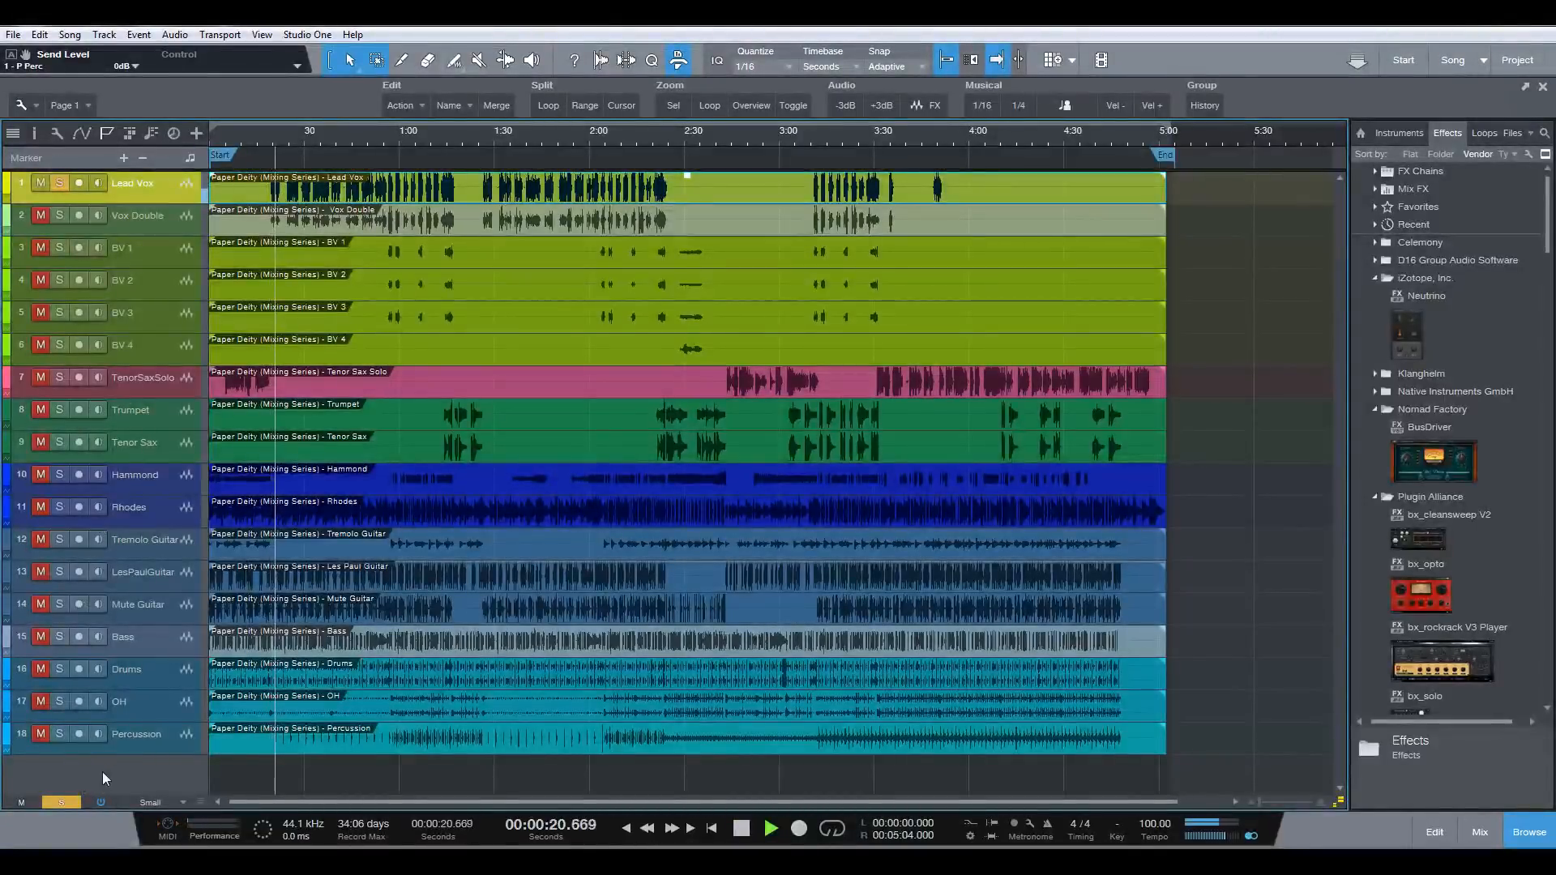
{"action": "key", "text": "F3"}
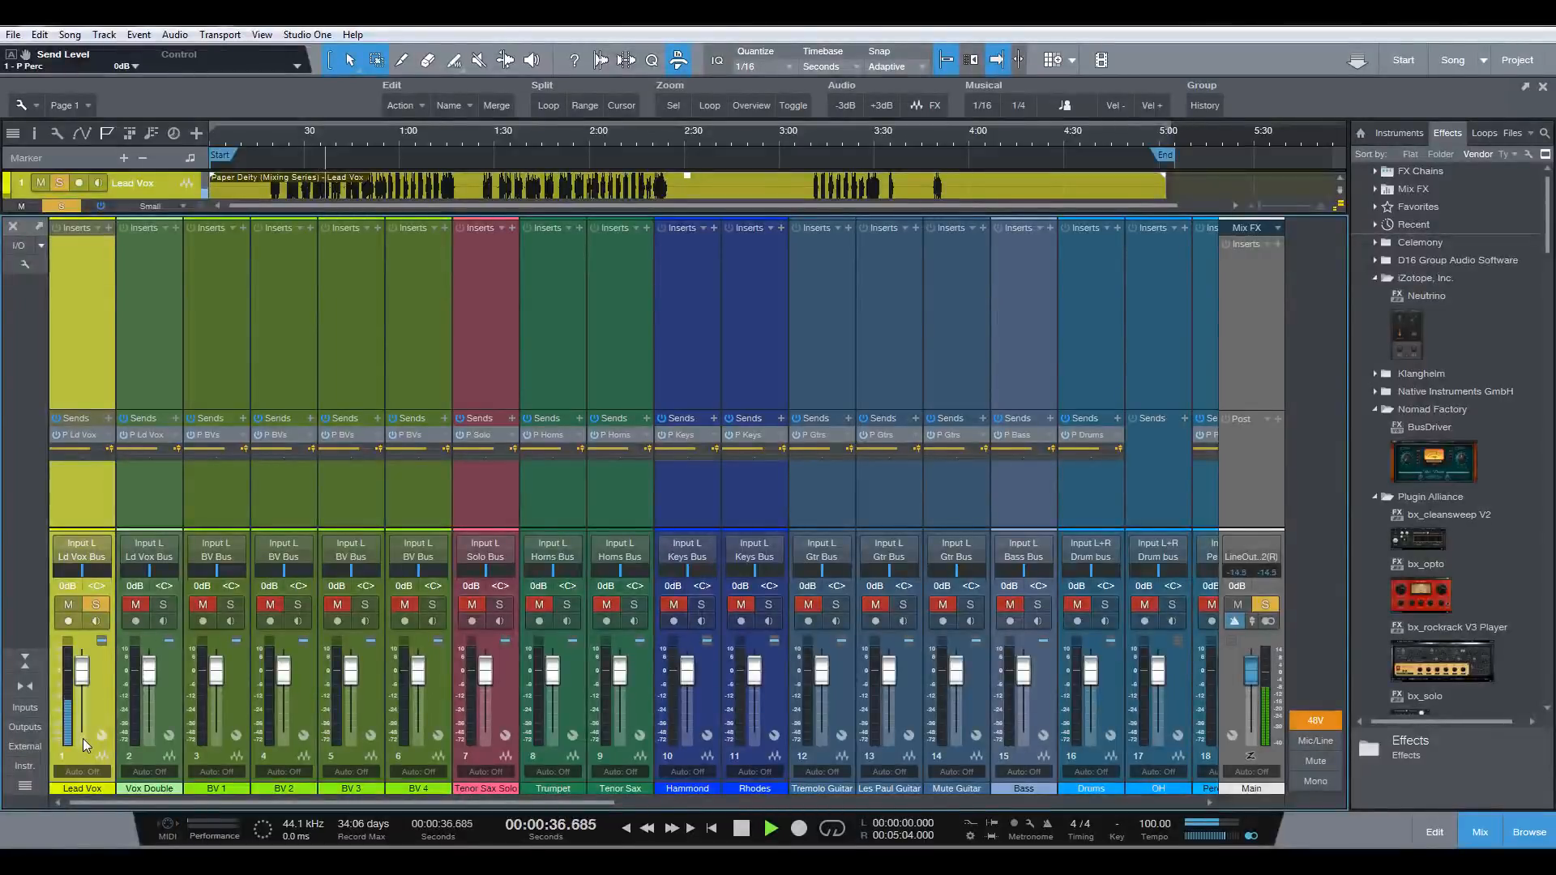
{"action": "key", "text": "space"}
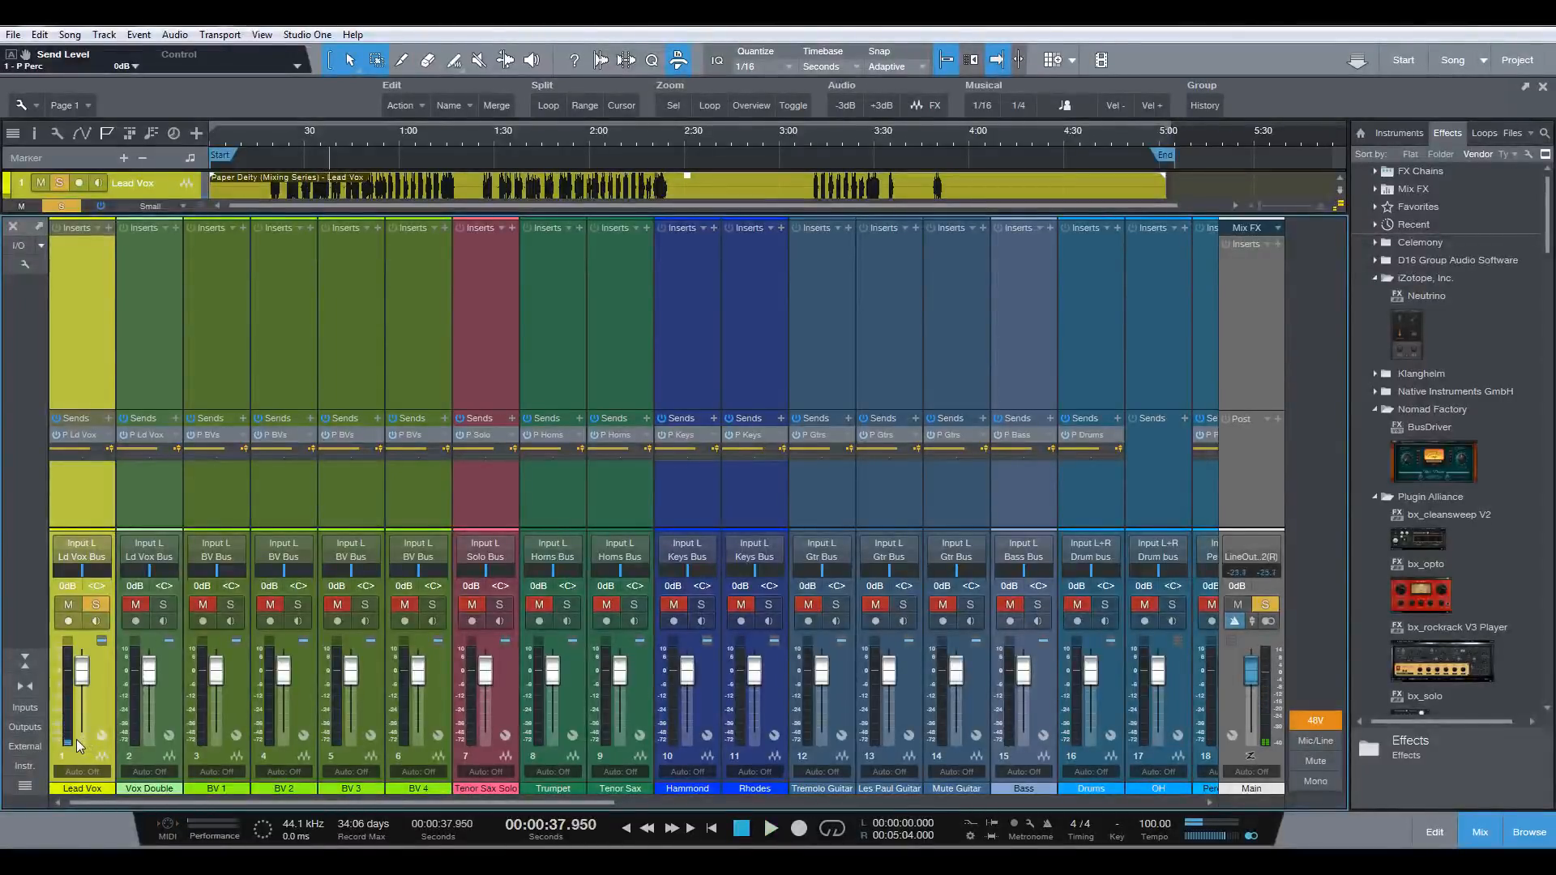
- Solo Vox Double instead of Lead Vox and play it from 19 seconds to check its level in the mixer
{"action": "left_click", "coordinate": [164, 604]}
{"action": "left_click", "coordinate": [94, 605]}
{"action": "key", "text": "F3"}
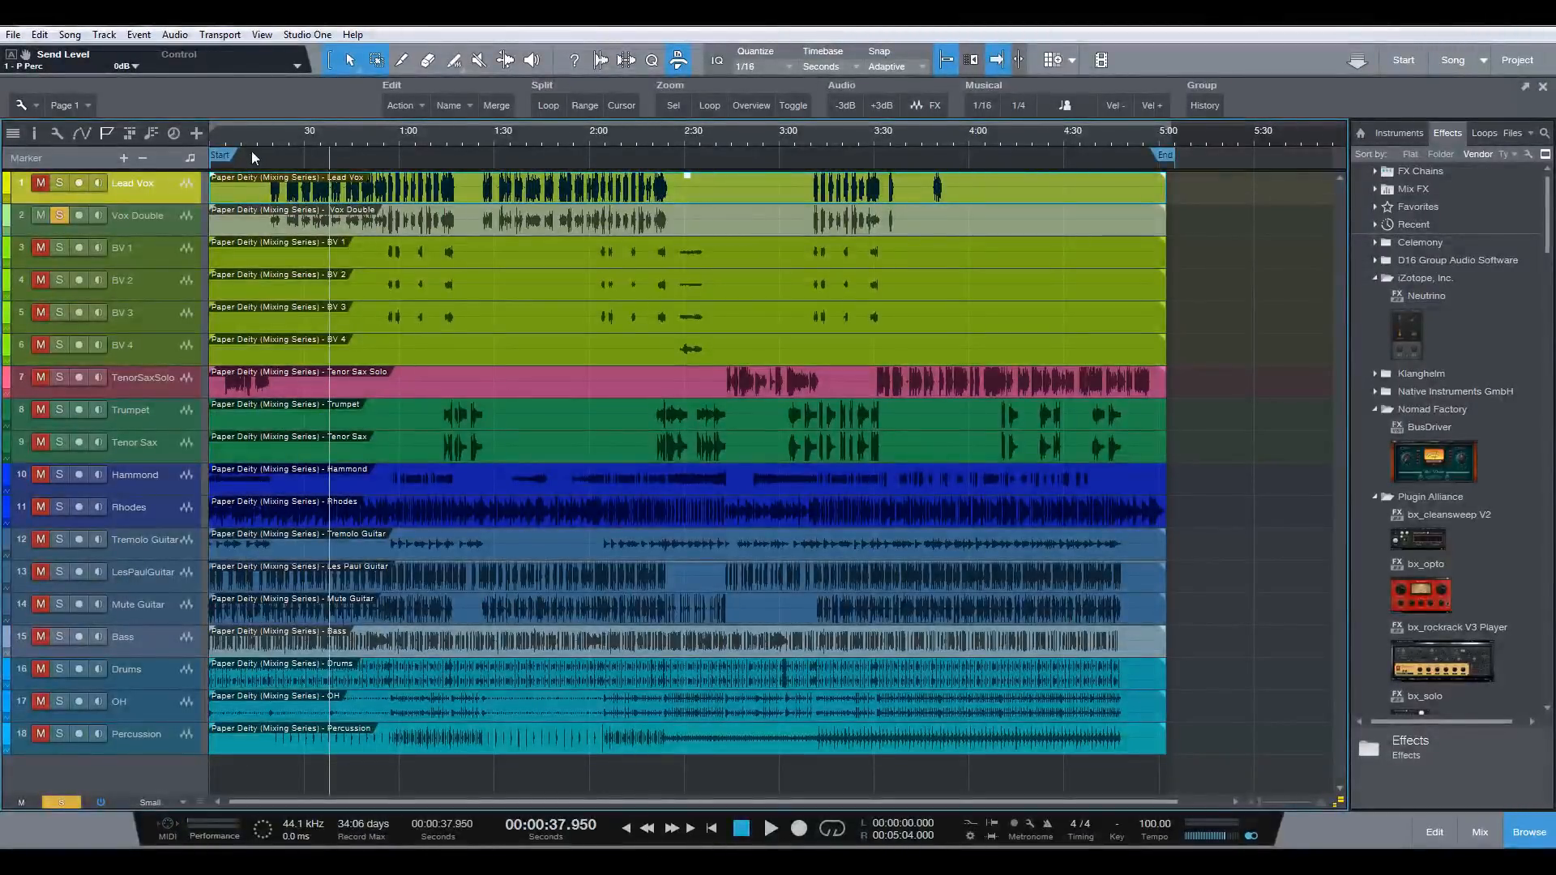
{"action": "key", "text": "Left"}
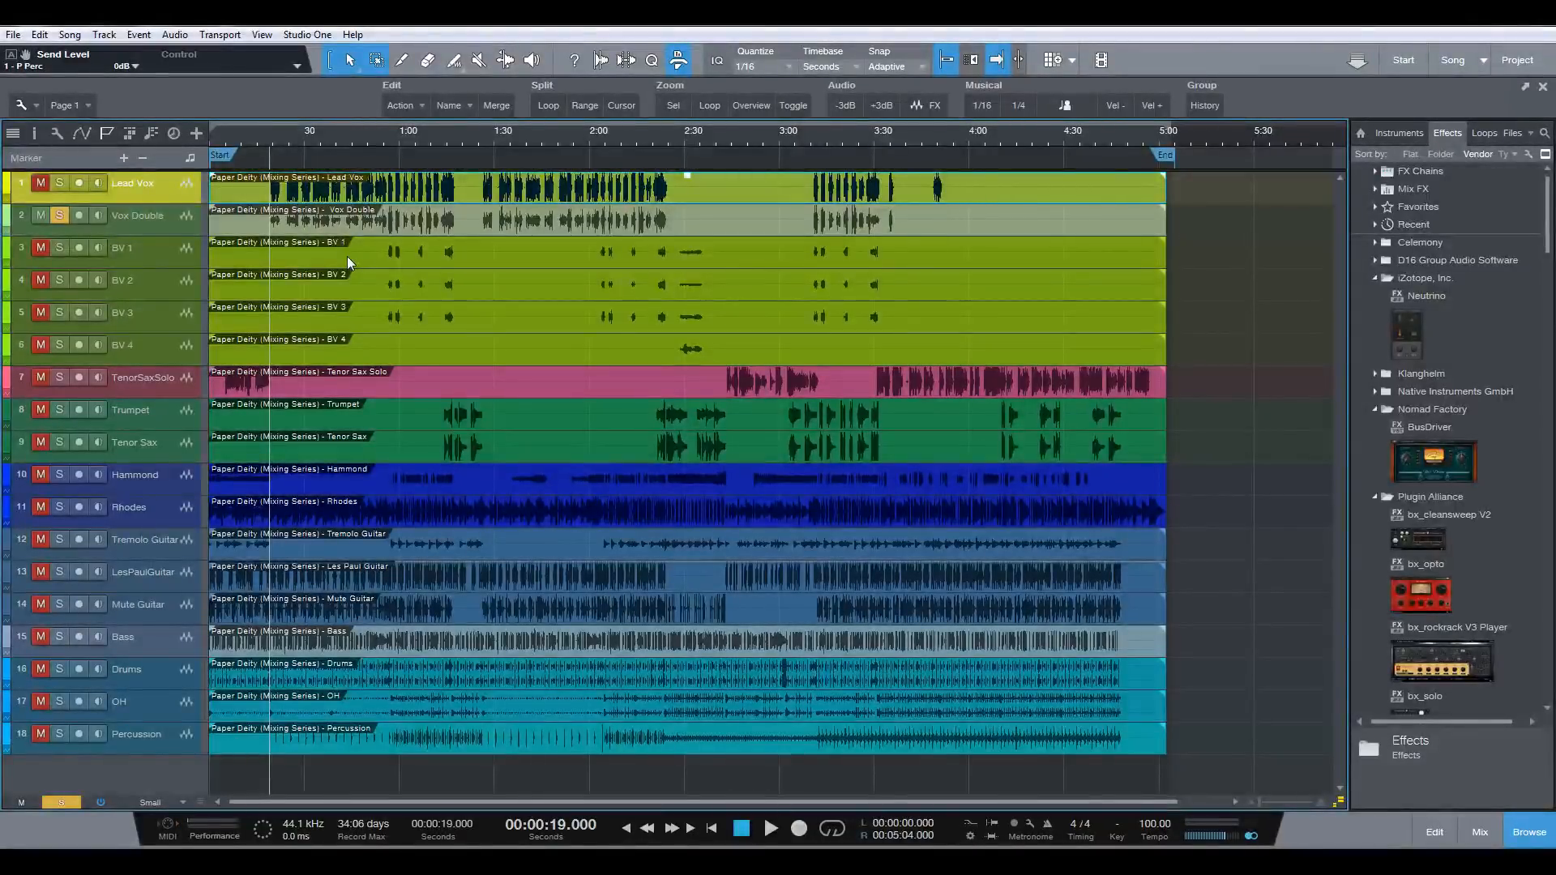
{"action": "key", "text": "space"}
{"action": "key", "text": "F3"}
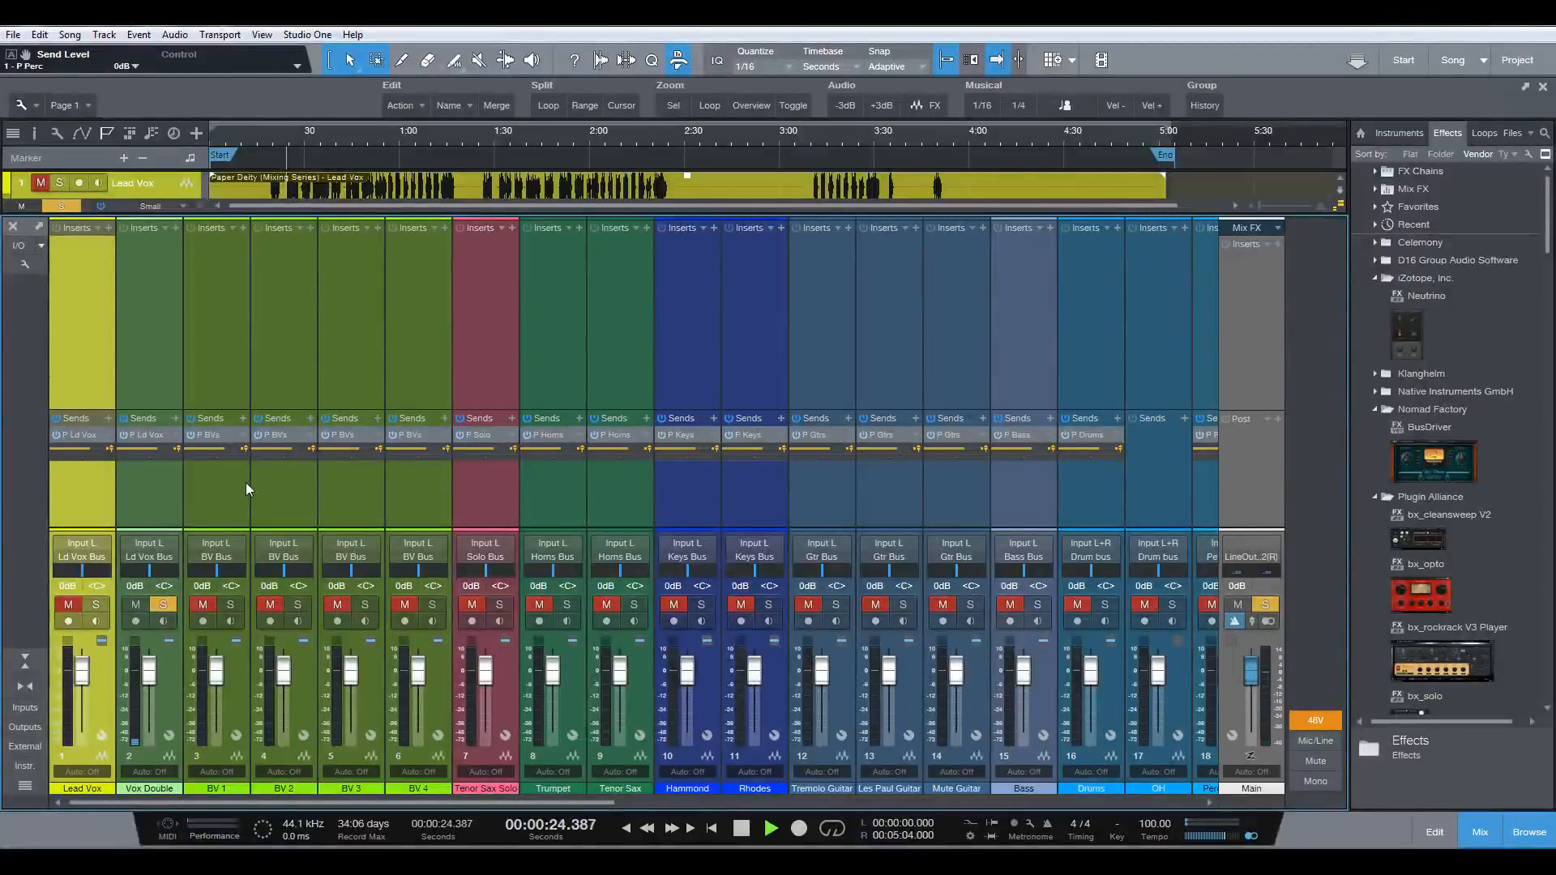
{"action": "key", "text": "F3"}
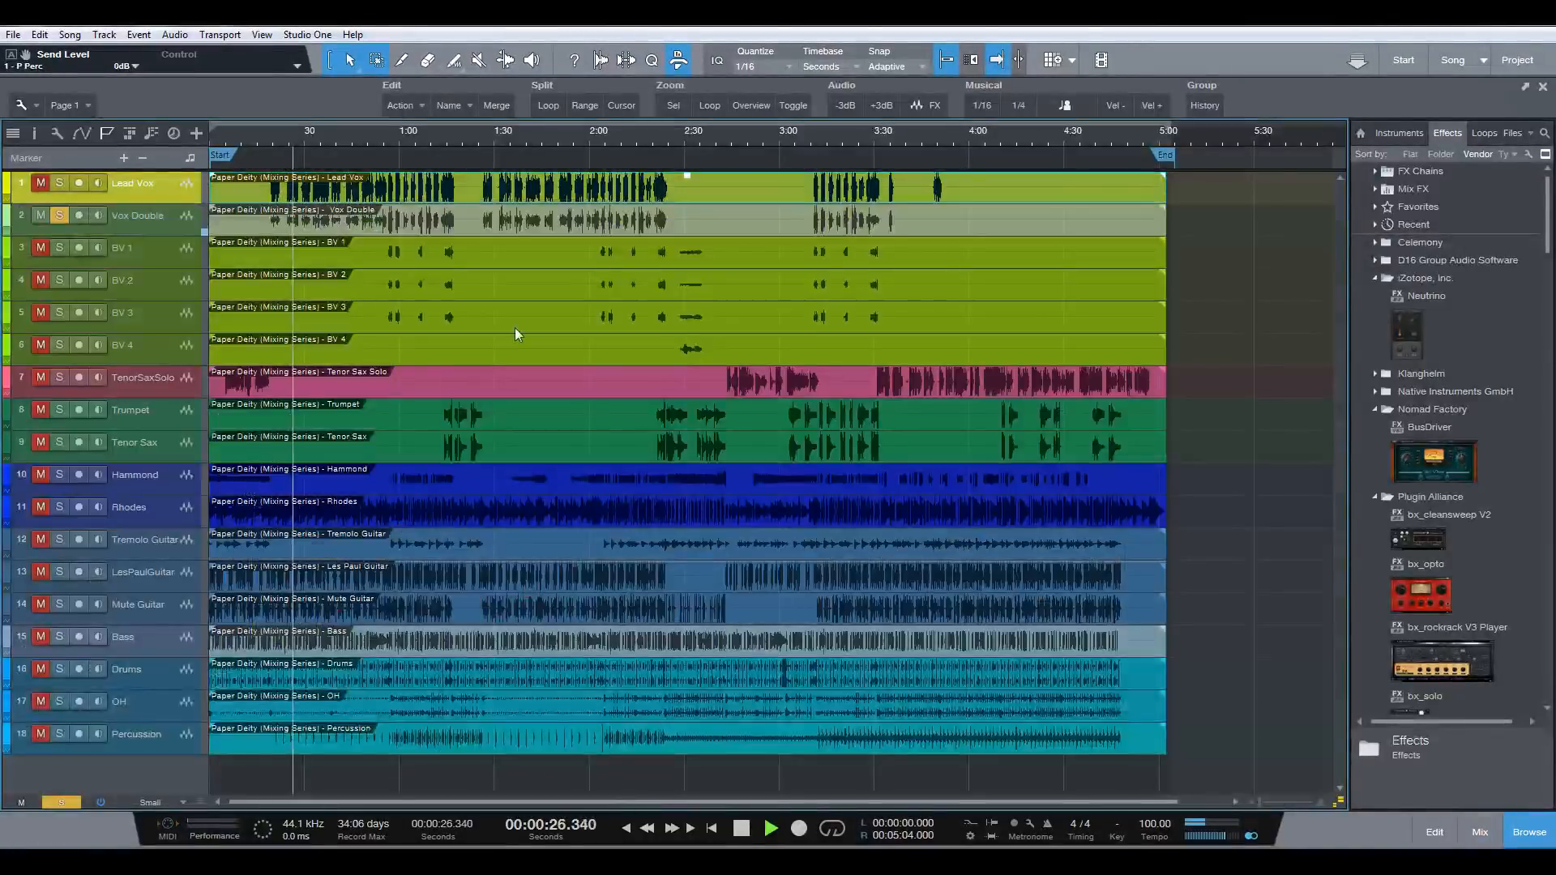
- Raise the clip gain of the Vox Double event during playback, check its level on the mixer meter and stop playback
{"action": "left_click", "coordinate": [656, 219]}
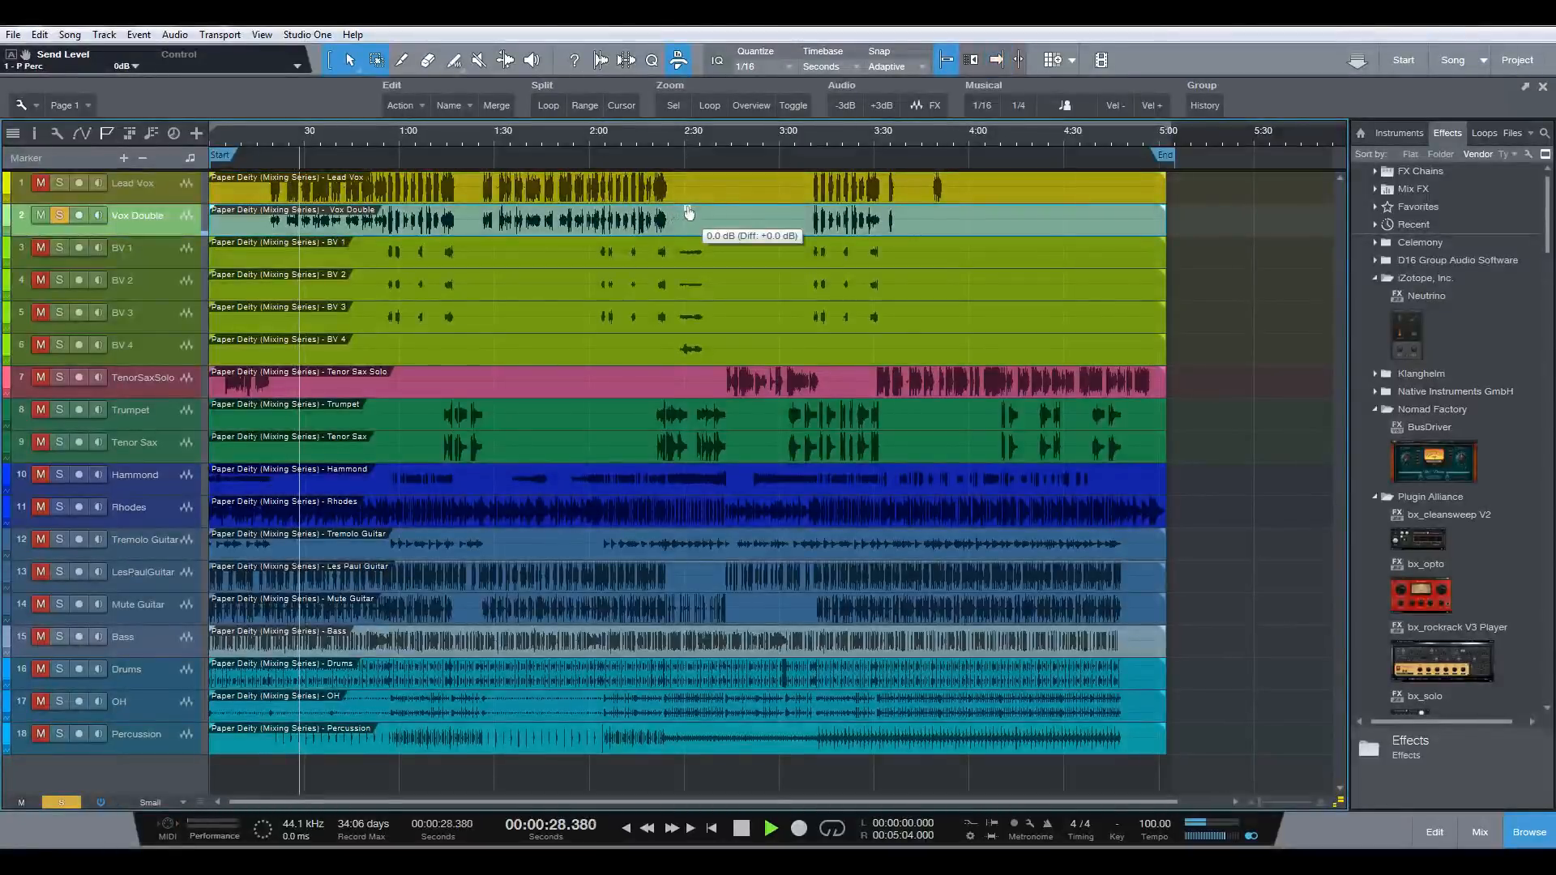
{"action": "left_click_drag", "start_coordinate": [689, 212], "coordinate": [689, 210]}
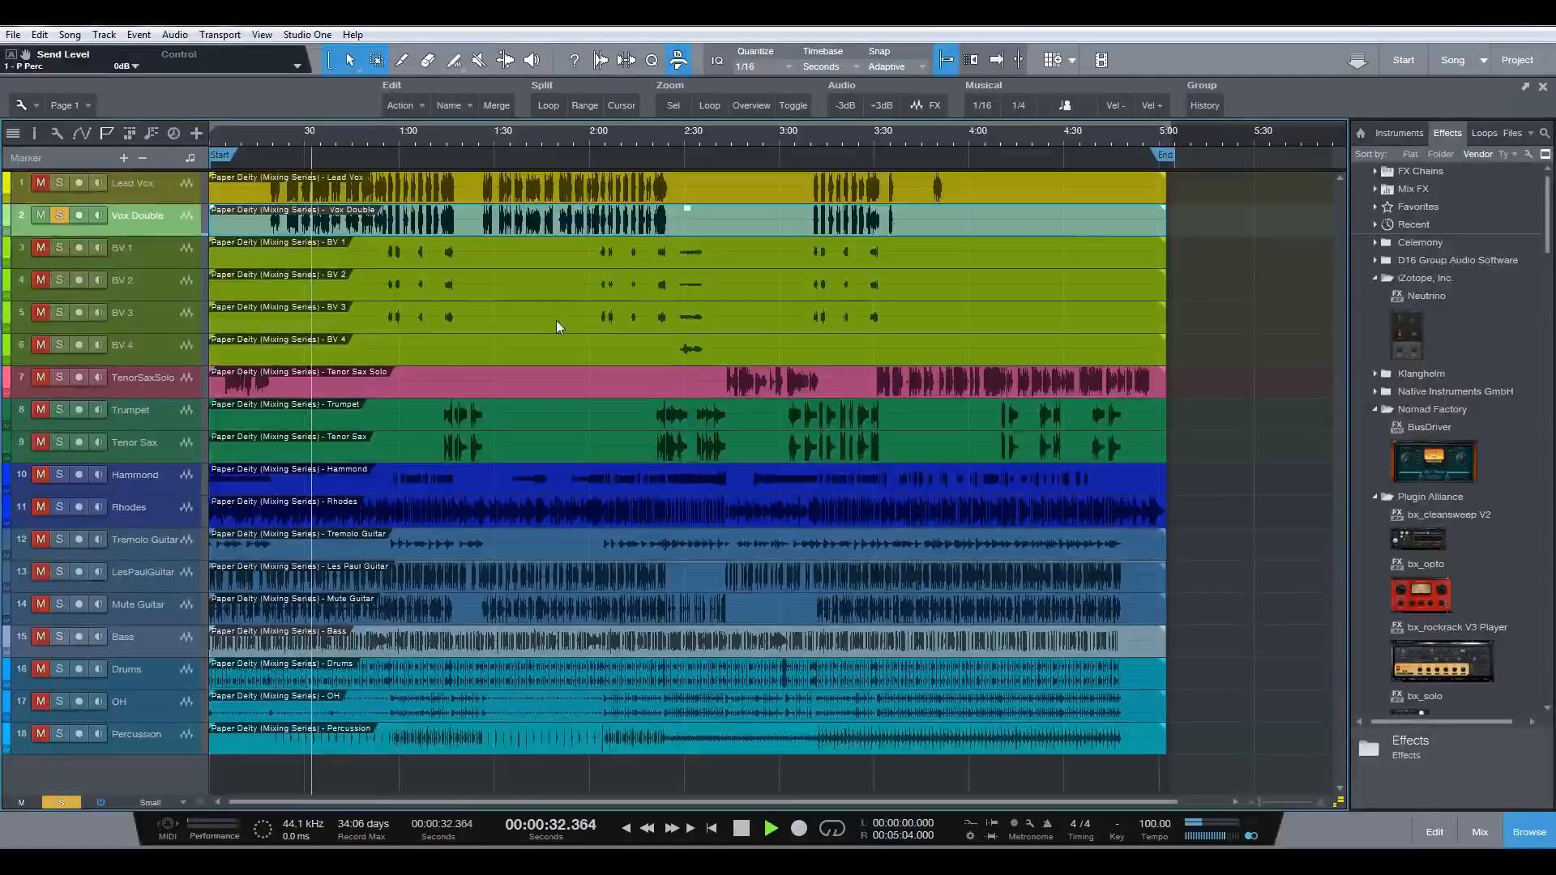
{"action": "key", "text": "F3"}
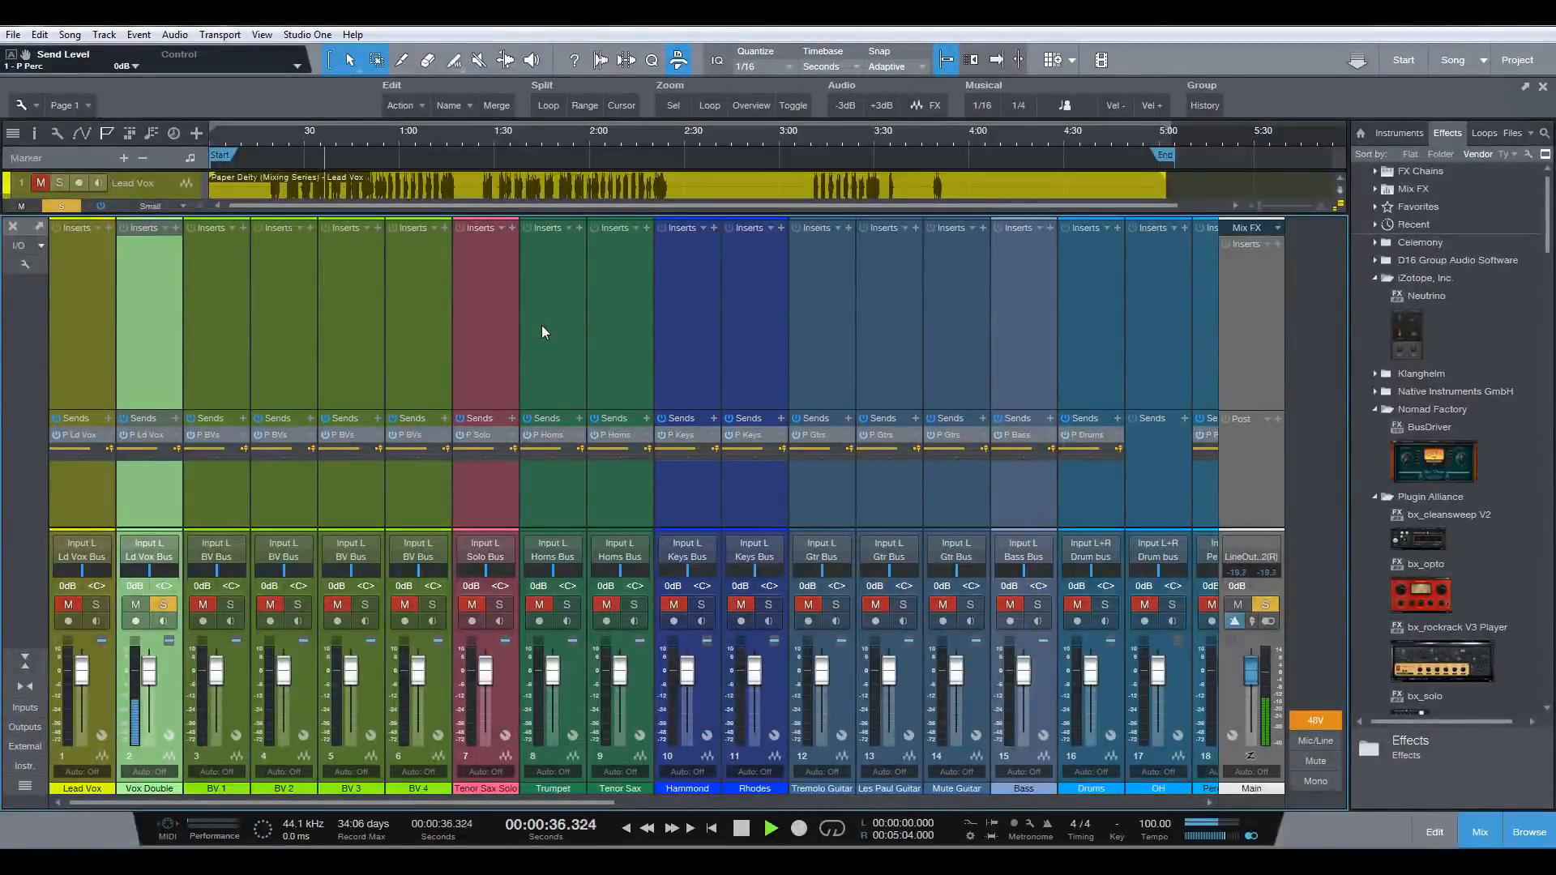
{"action": "key", "text": "F3"}
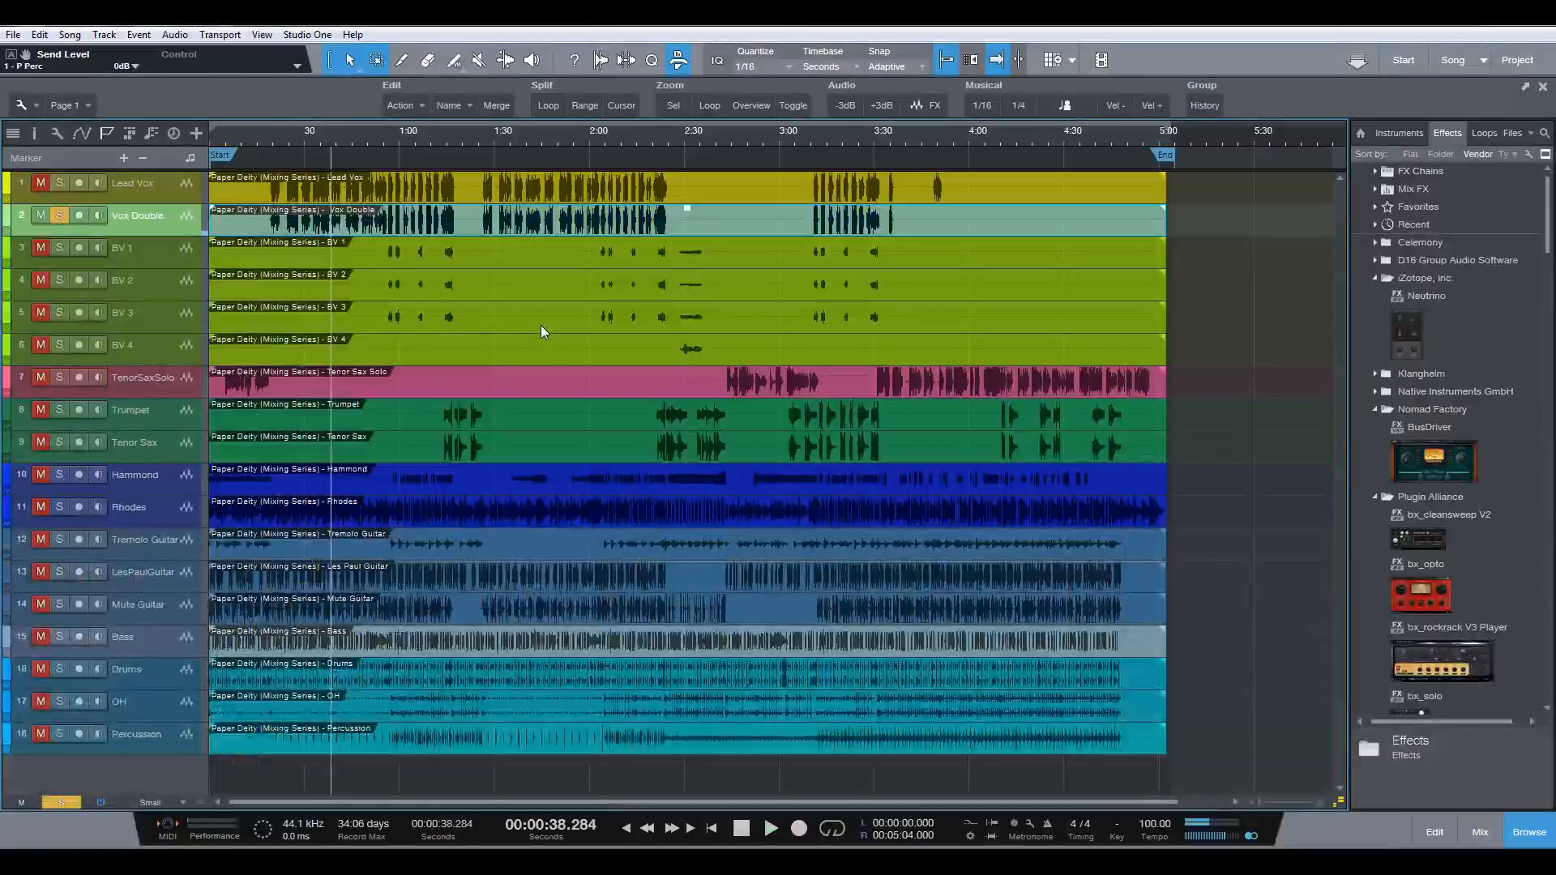
{"action": "key", "text": "space"}
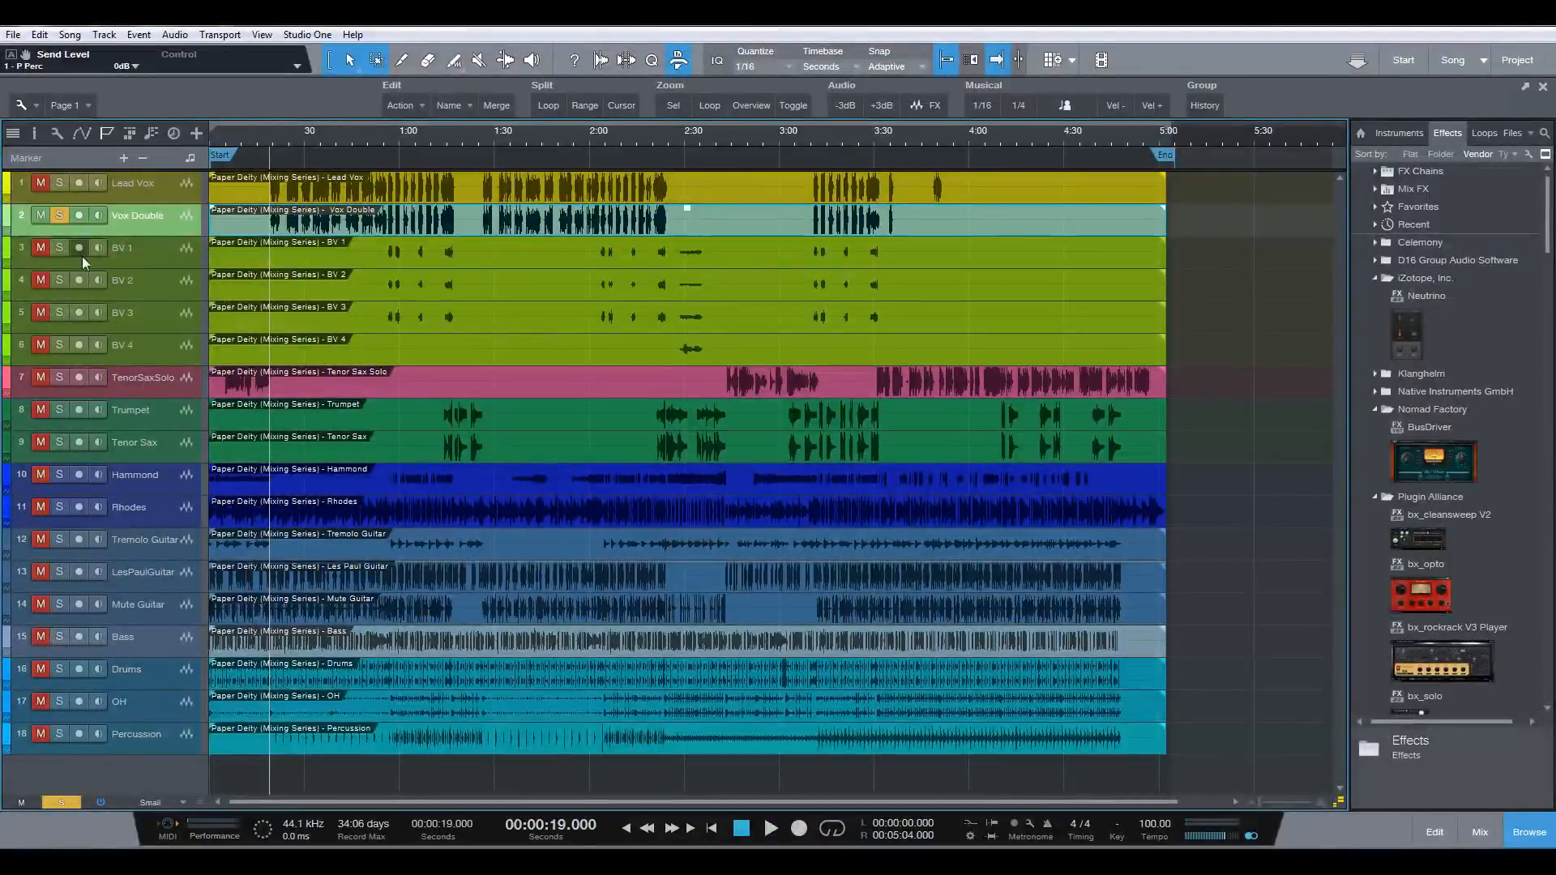
- Solo BV 1 instead of Vox Double and play it from 55 seconds, checking its level on the mixer meter
{"action": "left_click", "coordinate": [63, 217]}
{"action": "left_click", "coordinate": [61, 245]}
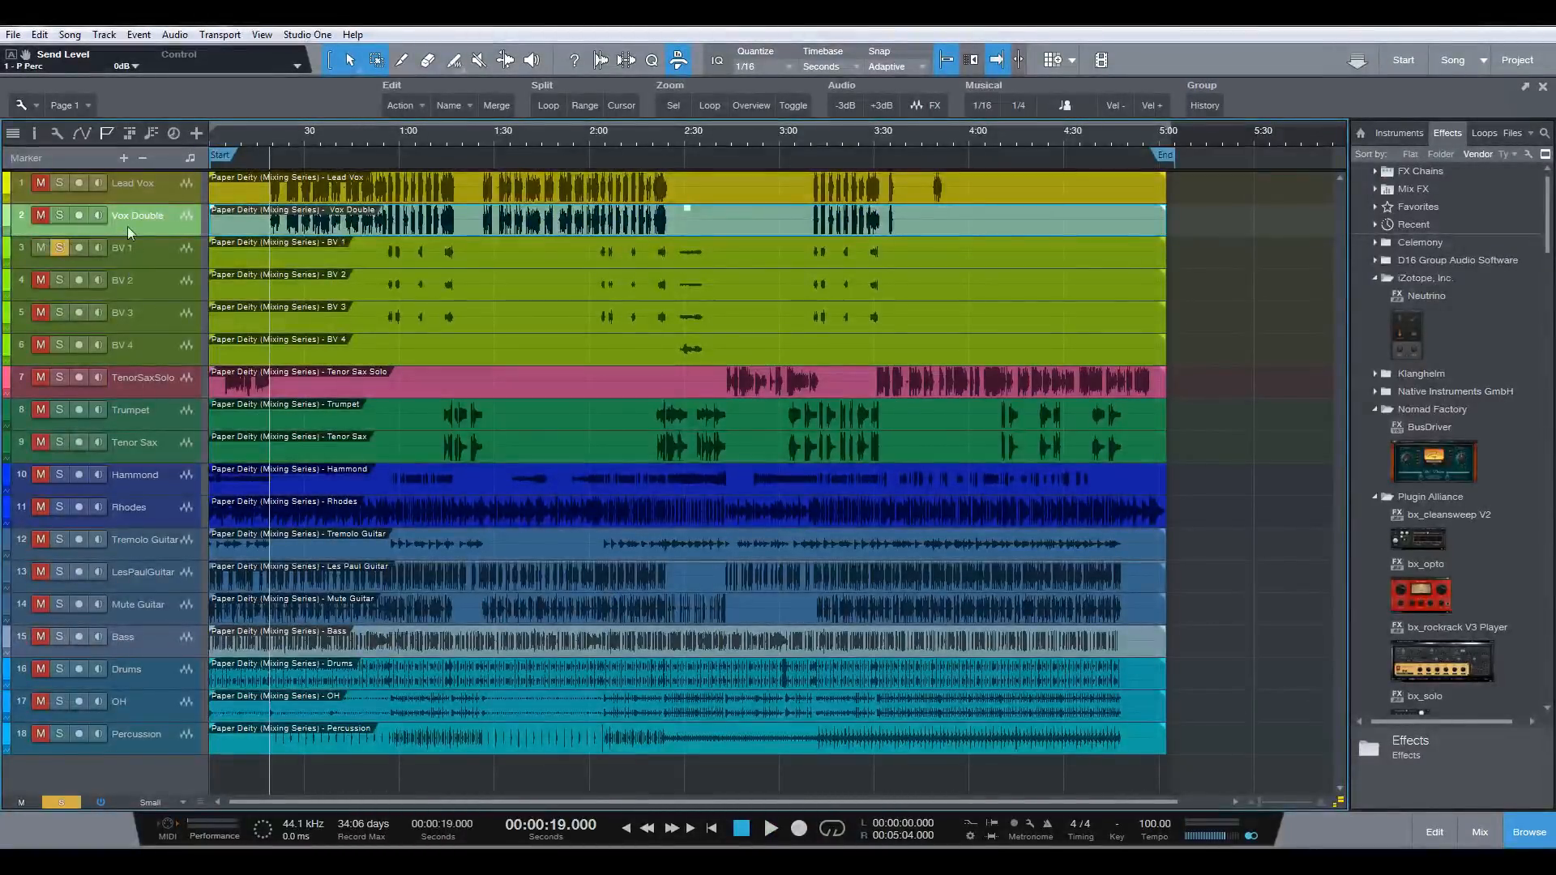
{"action": "left_click", "coordinate": [381, 139]}
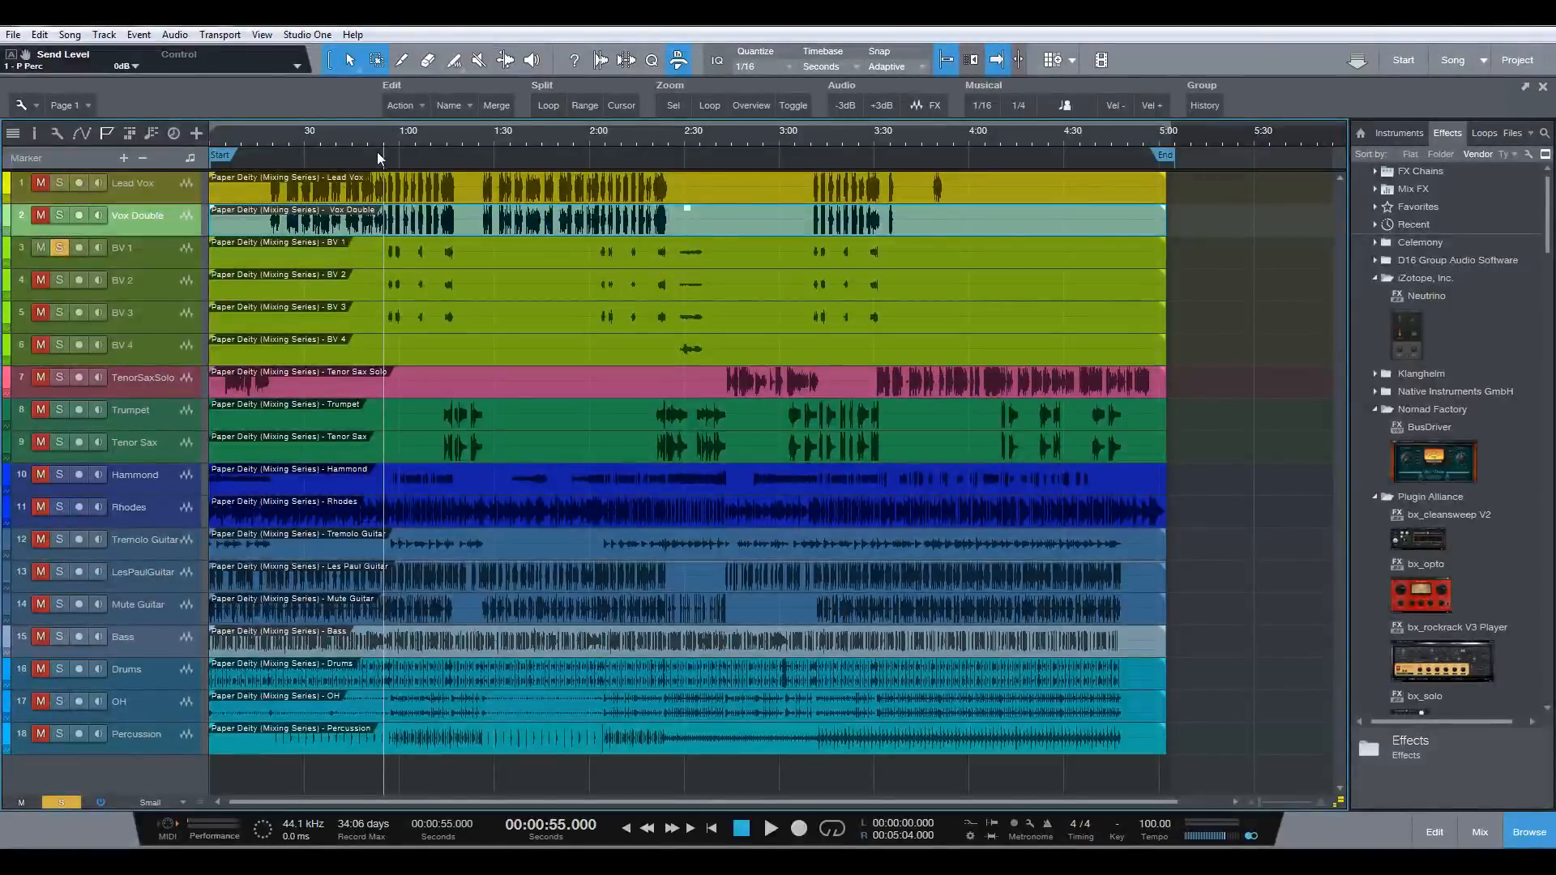
{"action": "key", "text": "space"}
{"action": "key", "text": "F3"}
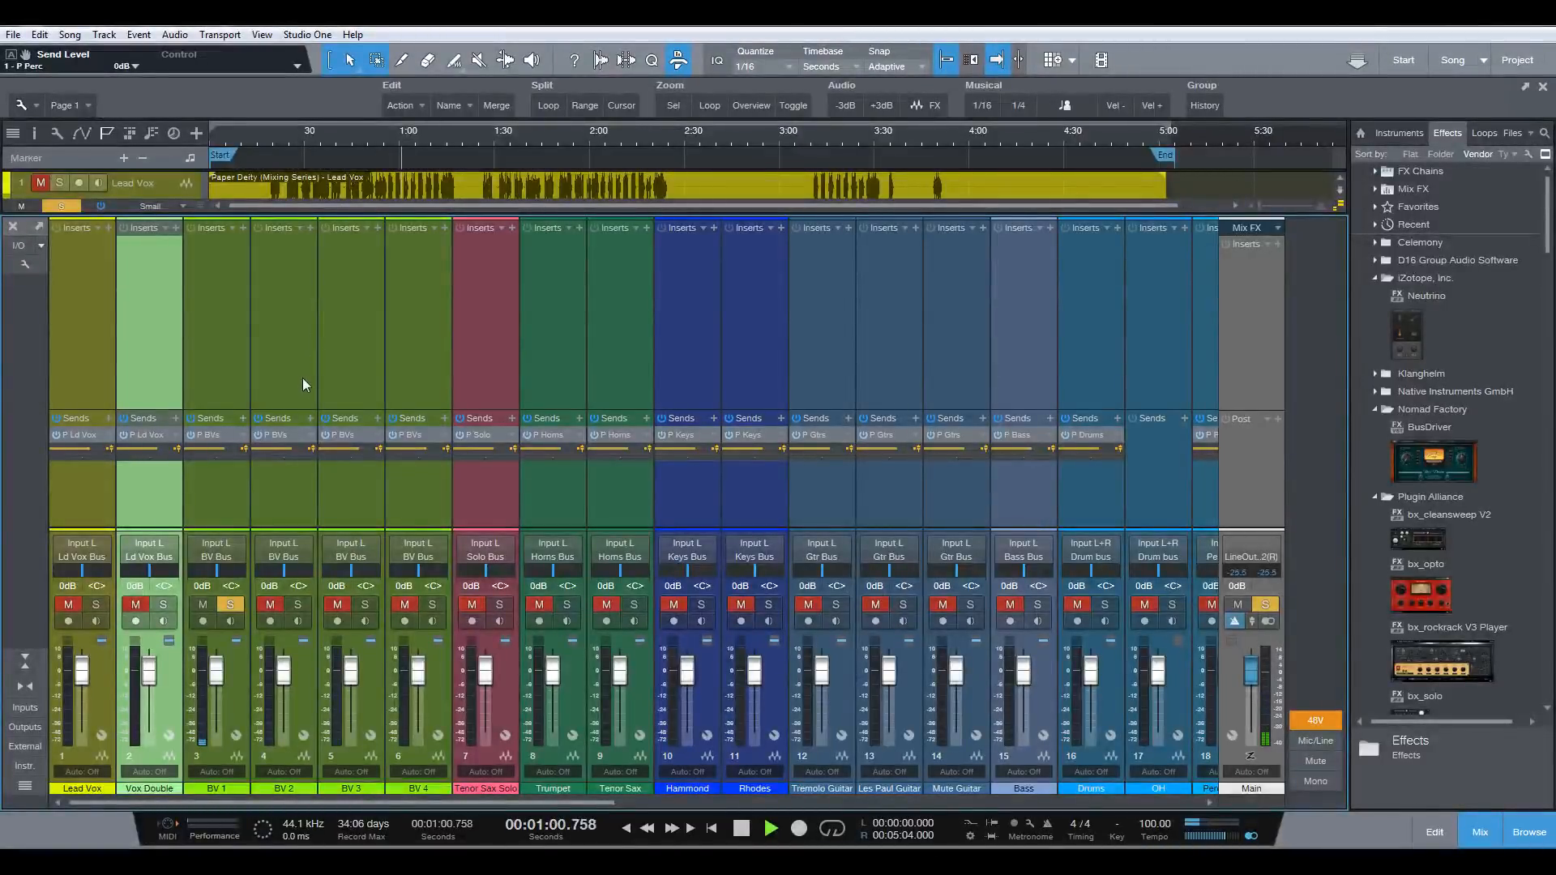
{"action": "key", "text": "space"}
{"action": "key", "text": "space"}
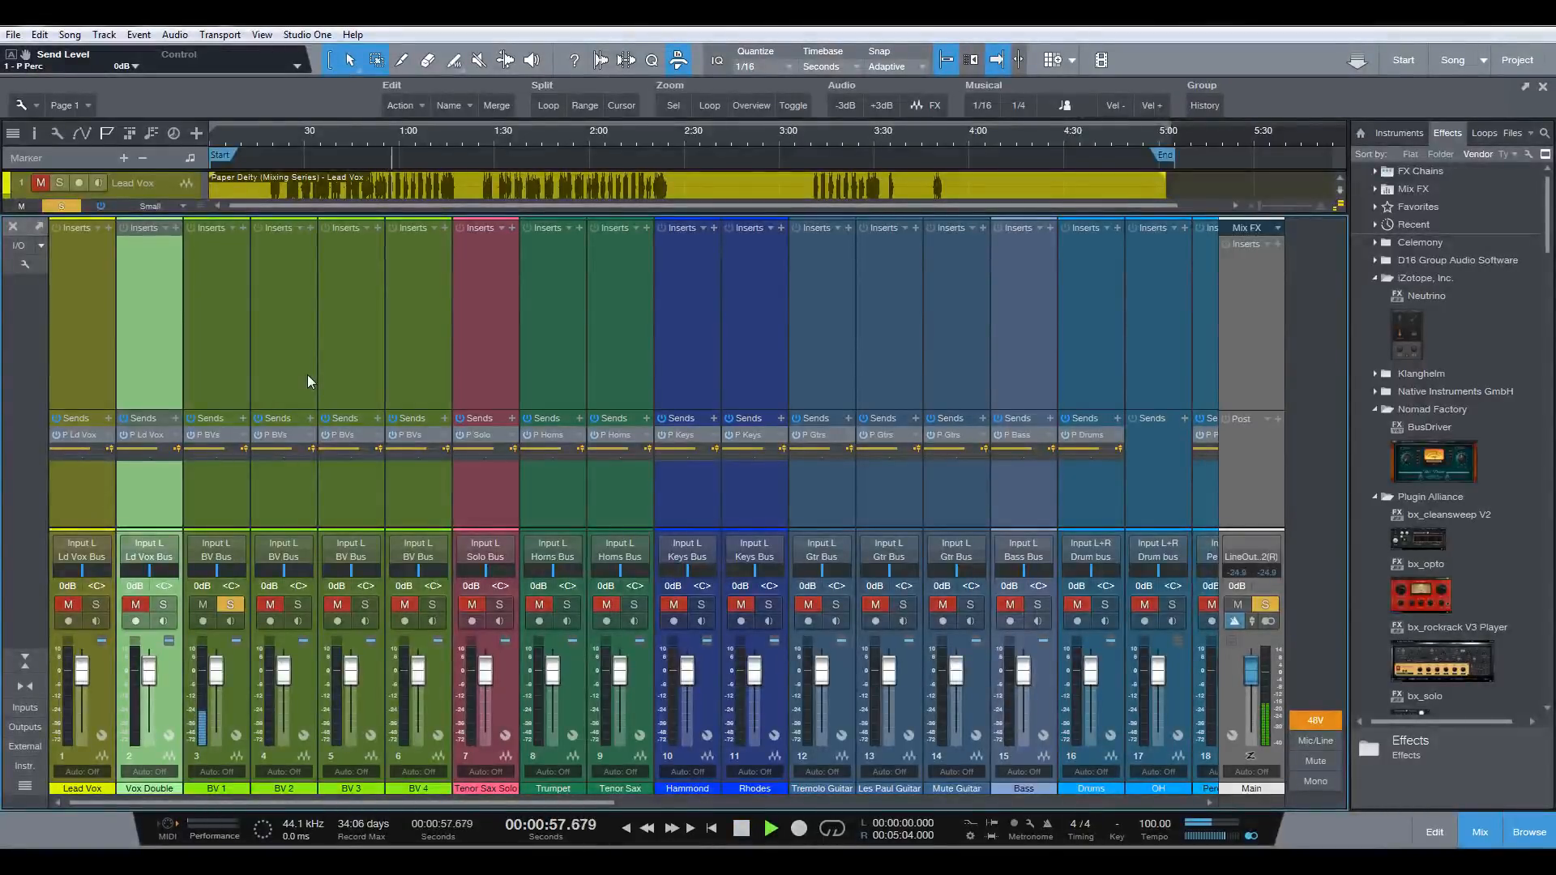
{"action": "key", "text": "space"}
{"action": "key", "text": "F3"}
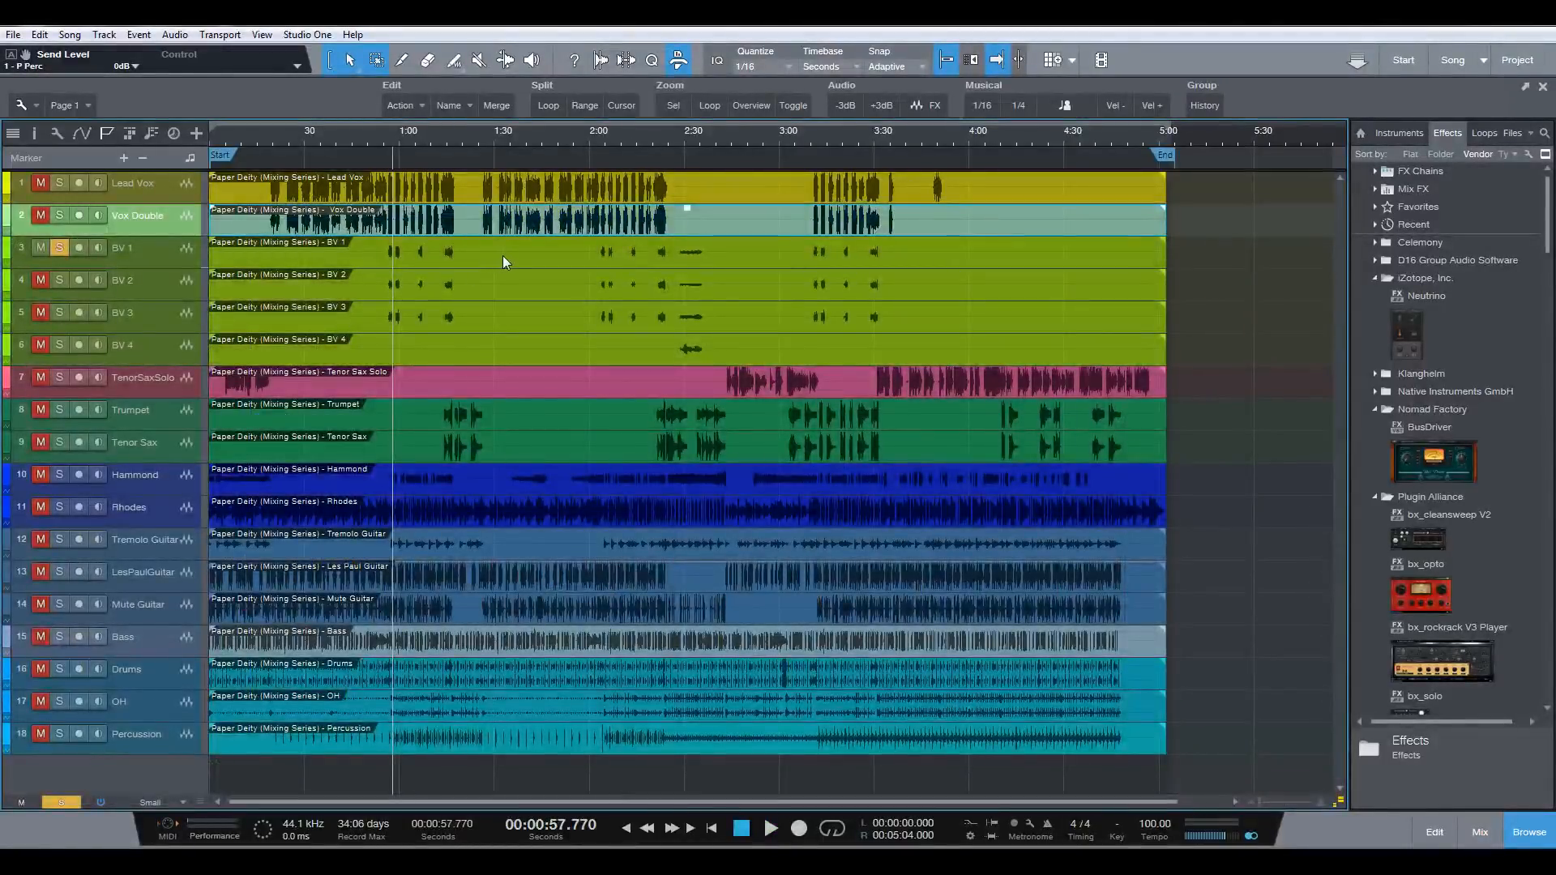
- Raise the clip gain of the BV 1 event and play it from 55 seconds to check its level in the mixer
{"action": "left_click", "coordinate": [504, 255]}
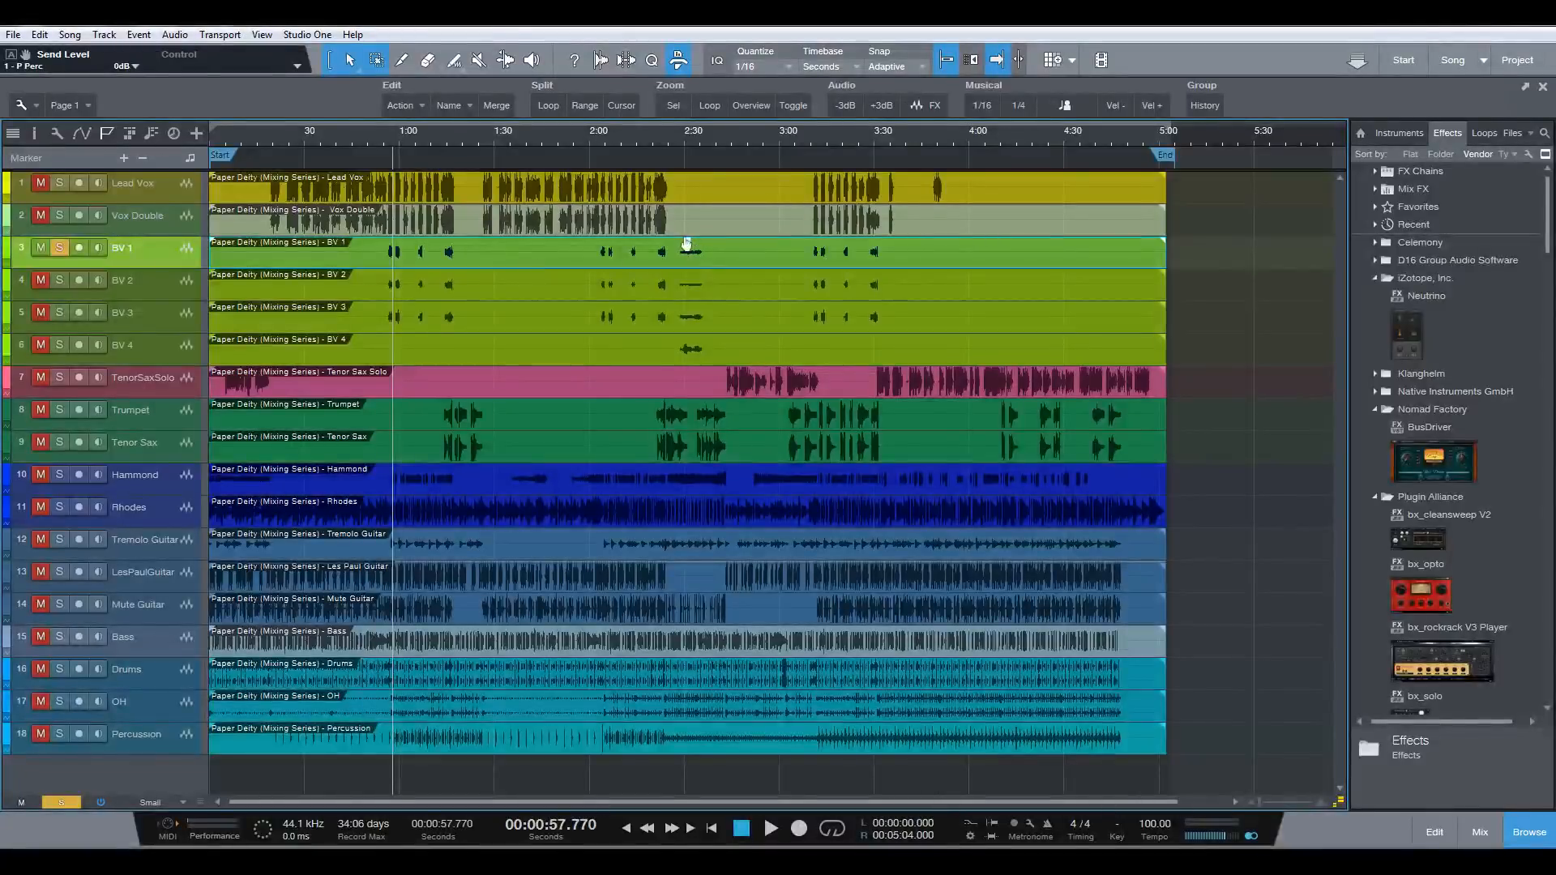
{"action": "left_click_drag", "start_coordinate": [686, 244], "coordinate": [689, 244]}
{"action": "key", "text": "KP_Subtract"}
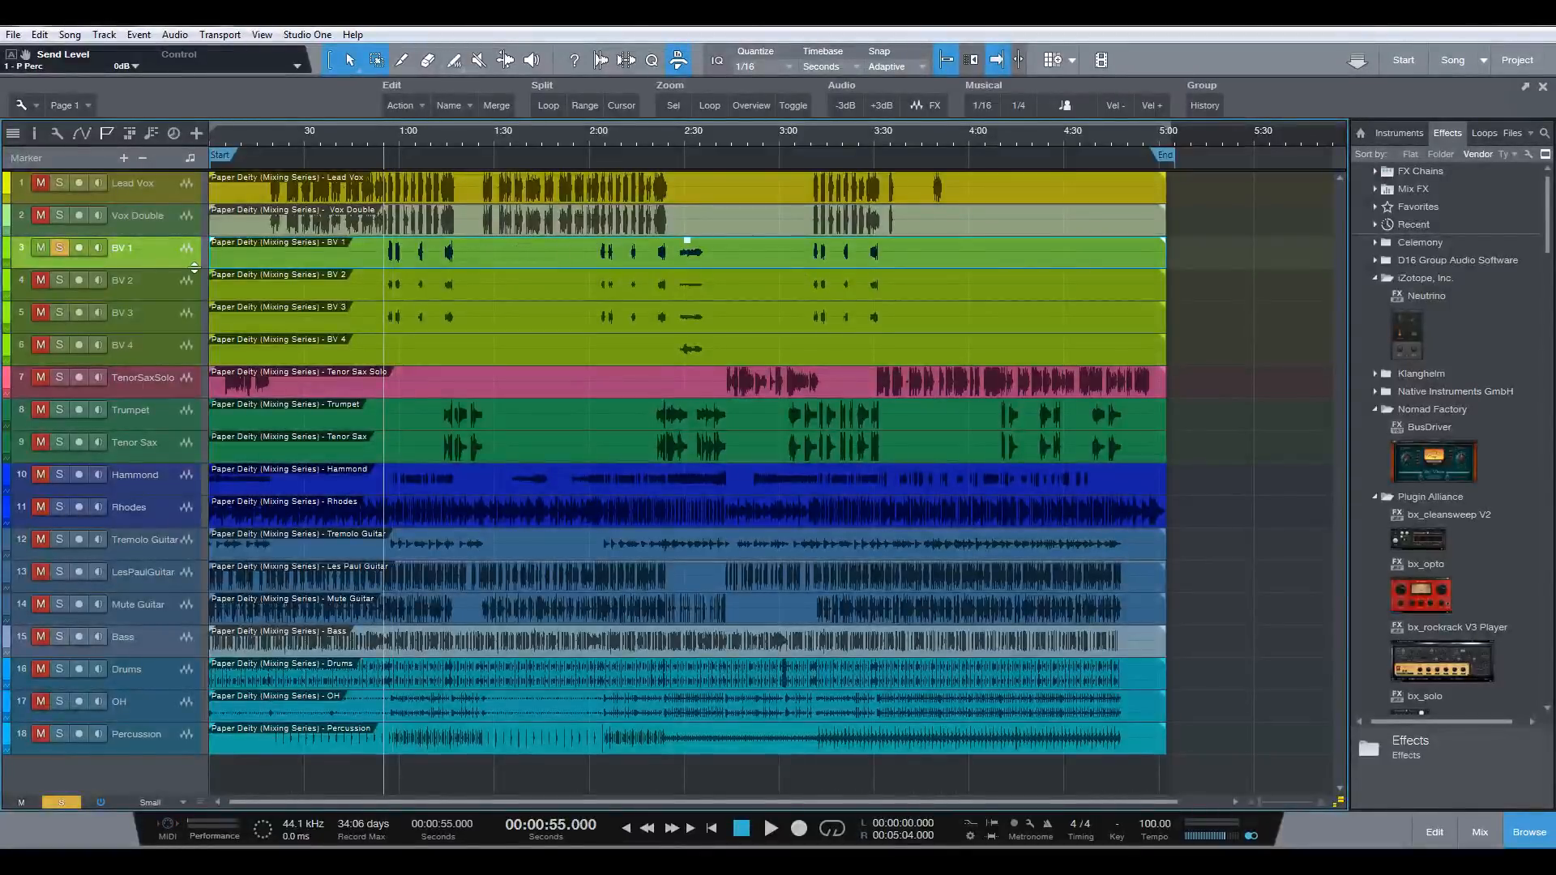
{"action": "key", "text": "space"}
{"action": "key", "text": "F3"}
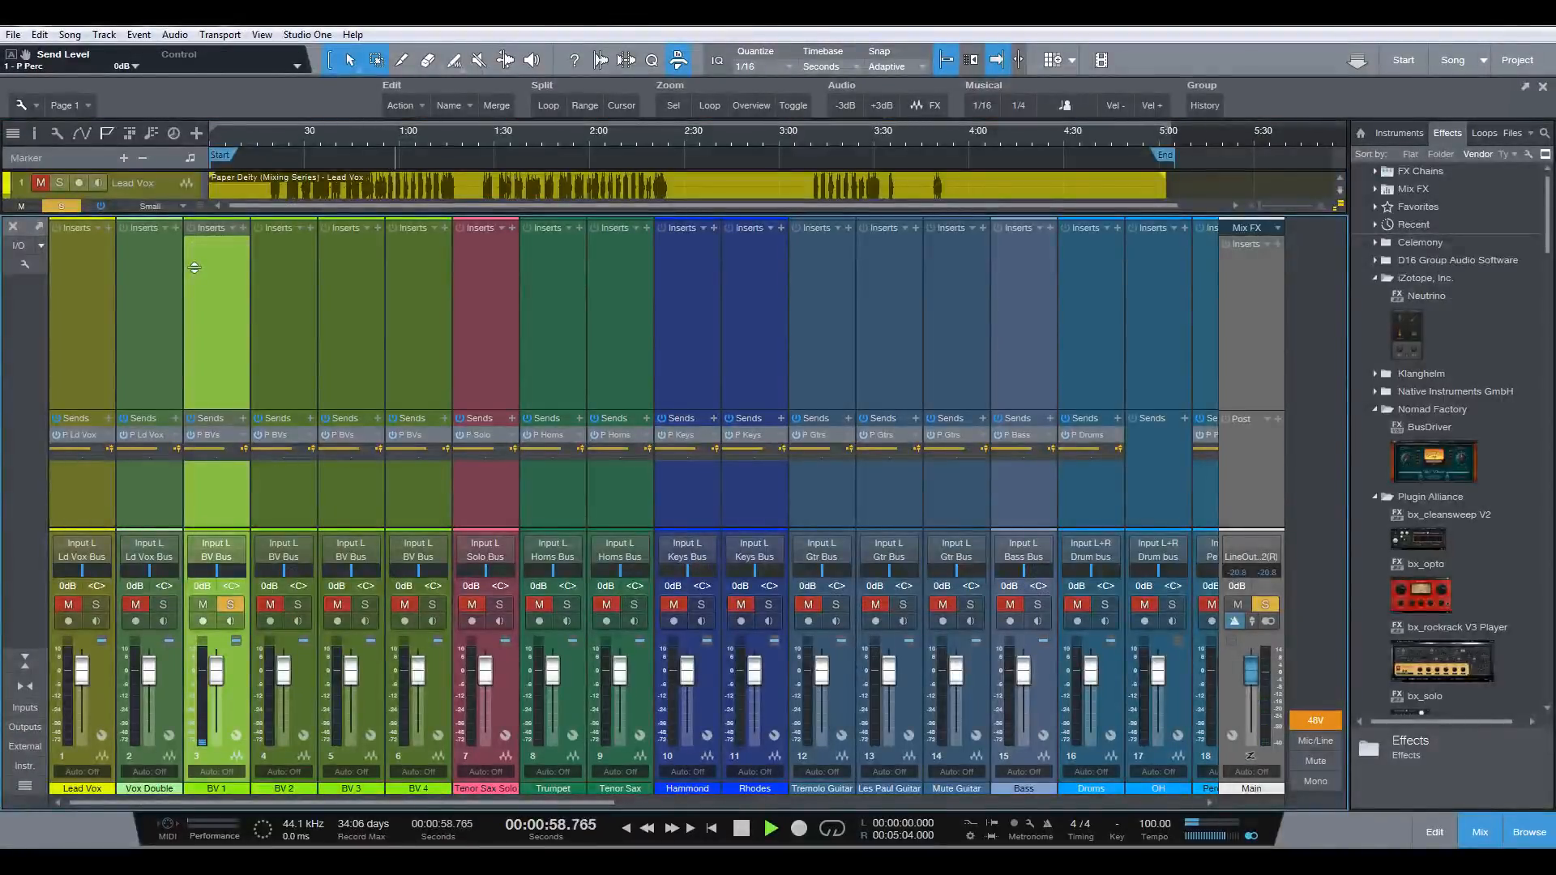
{"action": "key", "text": "F3"}
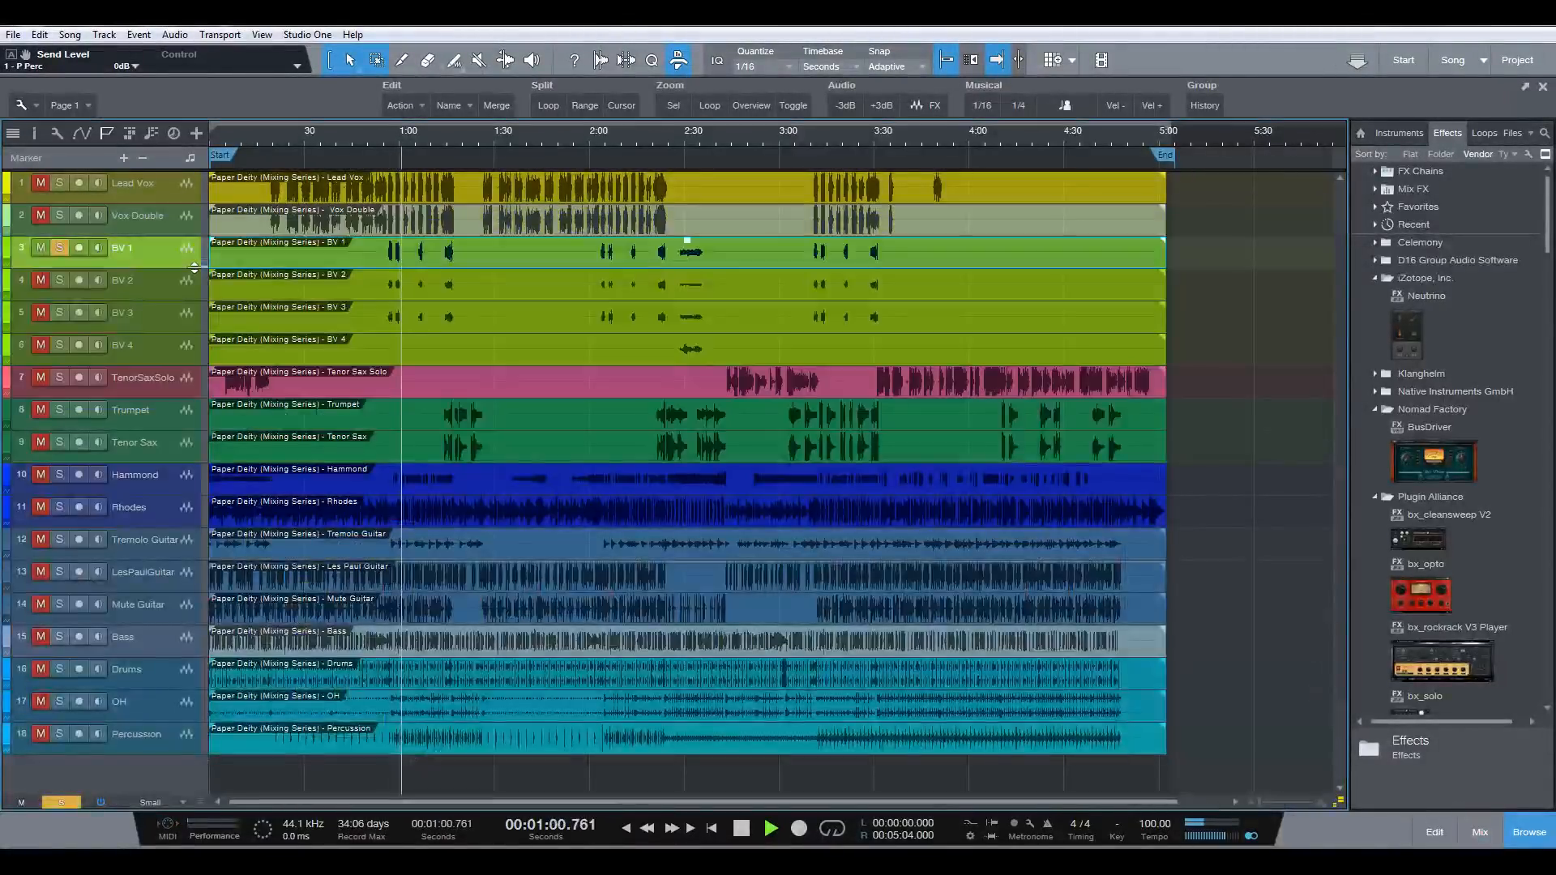
{"action": "key", "text": "space"}
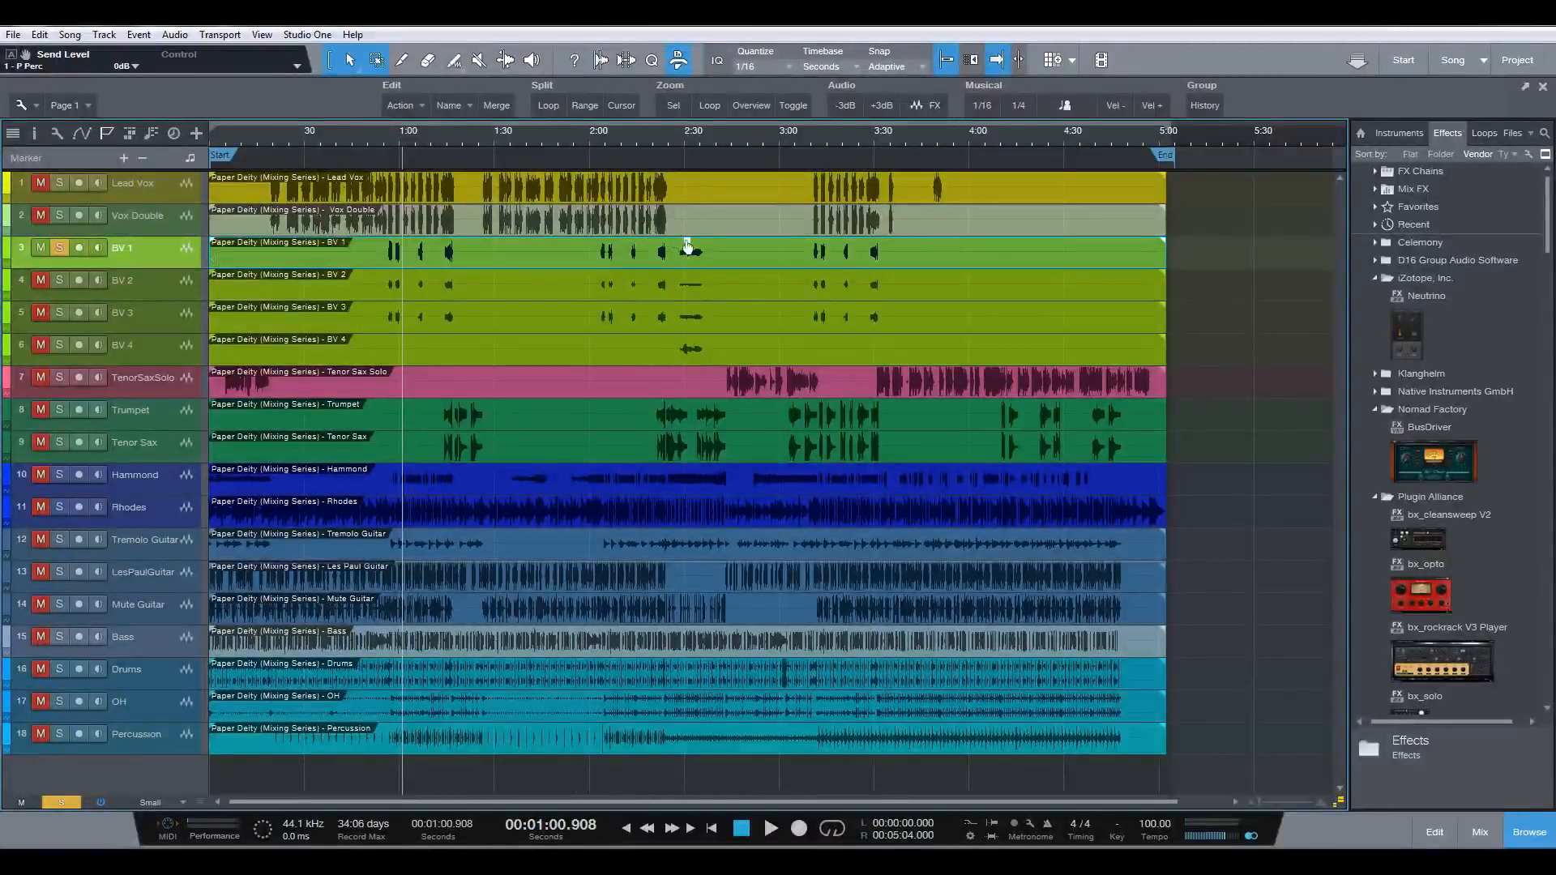
- Raise the BV 1 event's clip gain further, replay the passage against the mixer meter and return to 55 seconds
{"action": "left_click_drag", "start_coordinate": [687, 245], "coordinate": [691, 245]}
{"action": "key", "text": "F3"}
{"action": "key", "text": "space"}
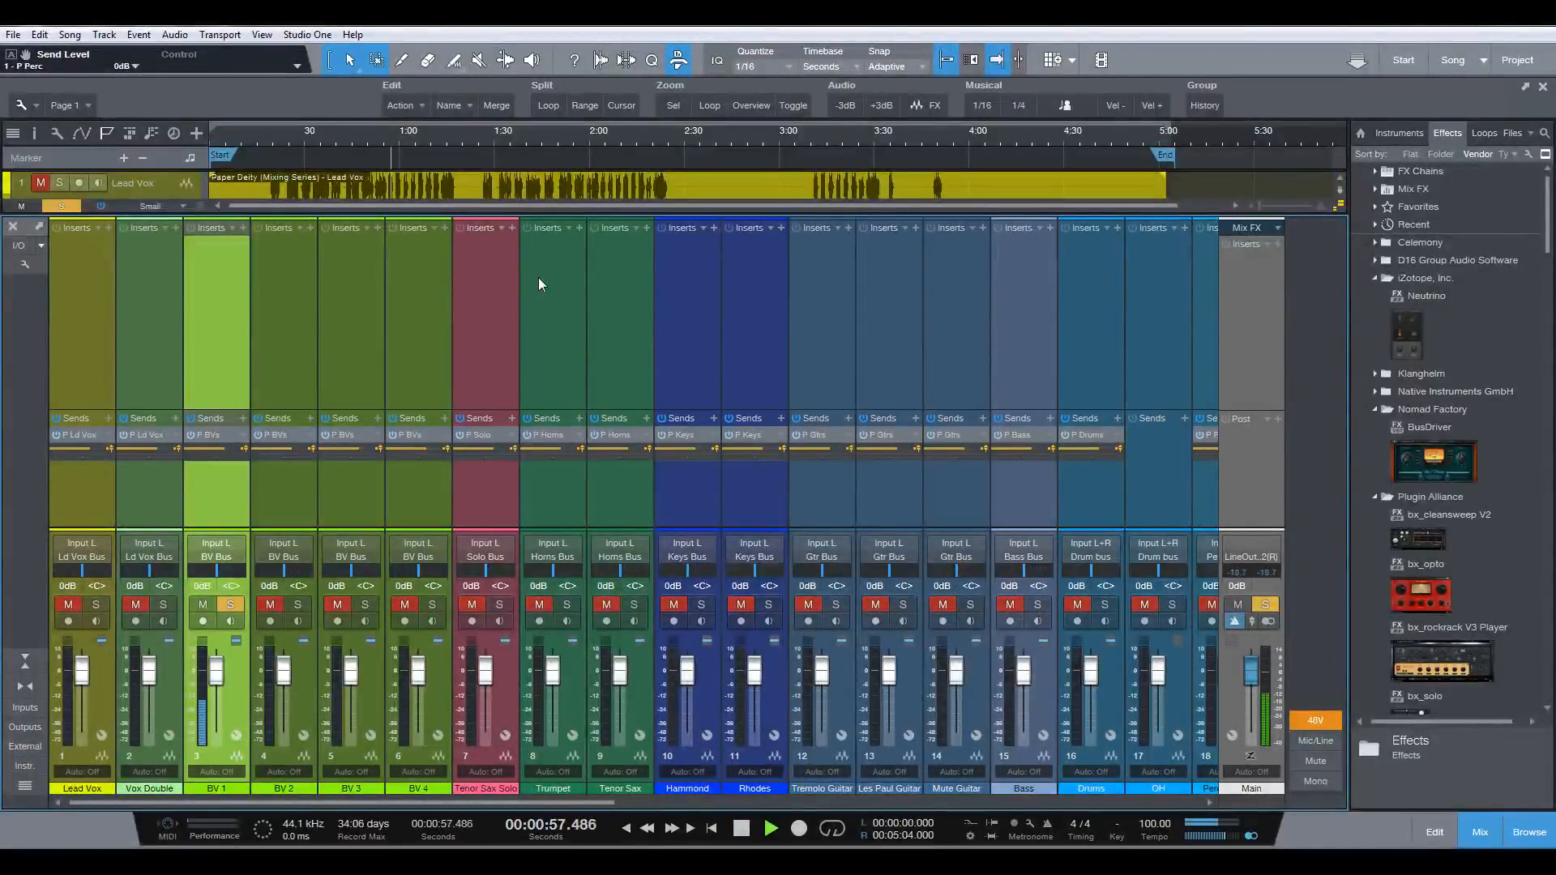
{"action": "key", "text": "space"}
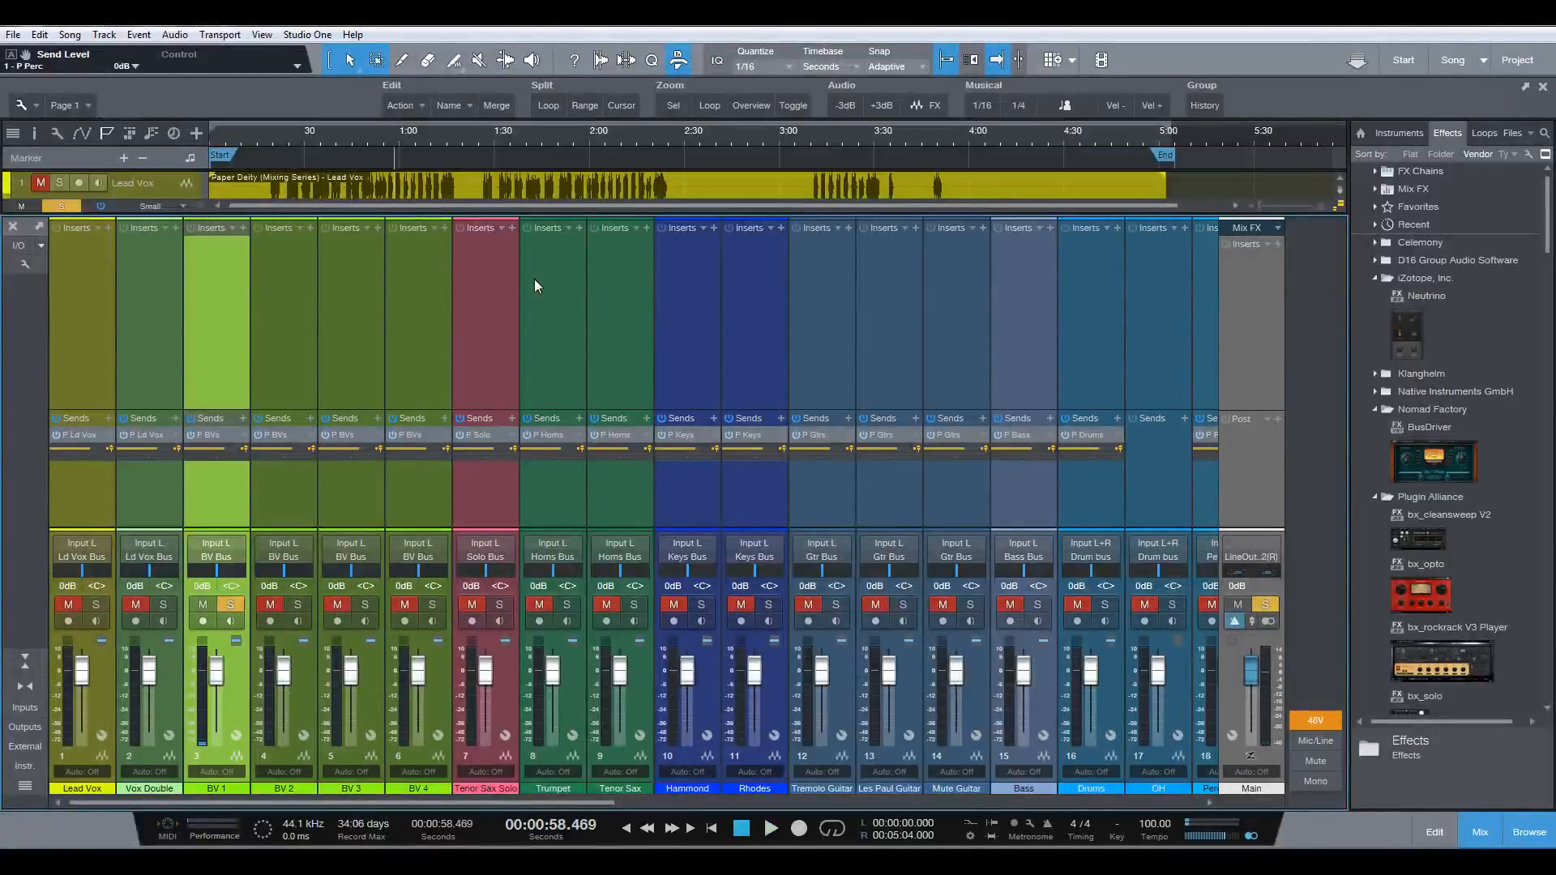
{"action": "key", "text": "KP_0"}
{"action": "key", "text": "F3"}
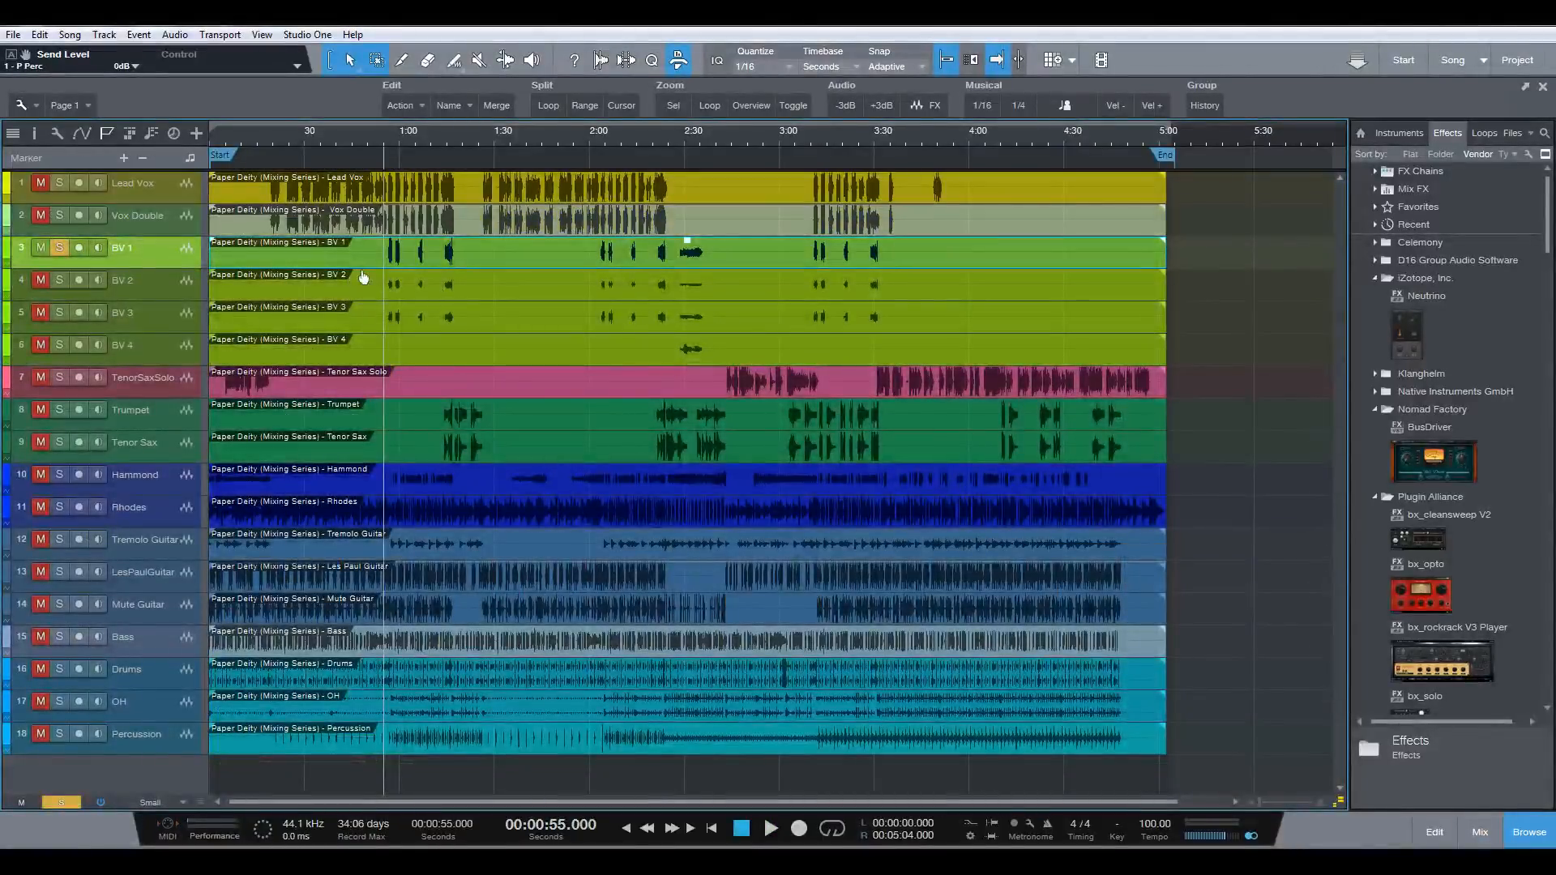
- Solo and select BV 2 instead of BV 1 and play it from 55 seconds to check its mixer level
{"action": "left_click", "coordinate": [59, 247]}
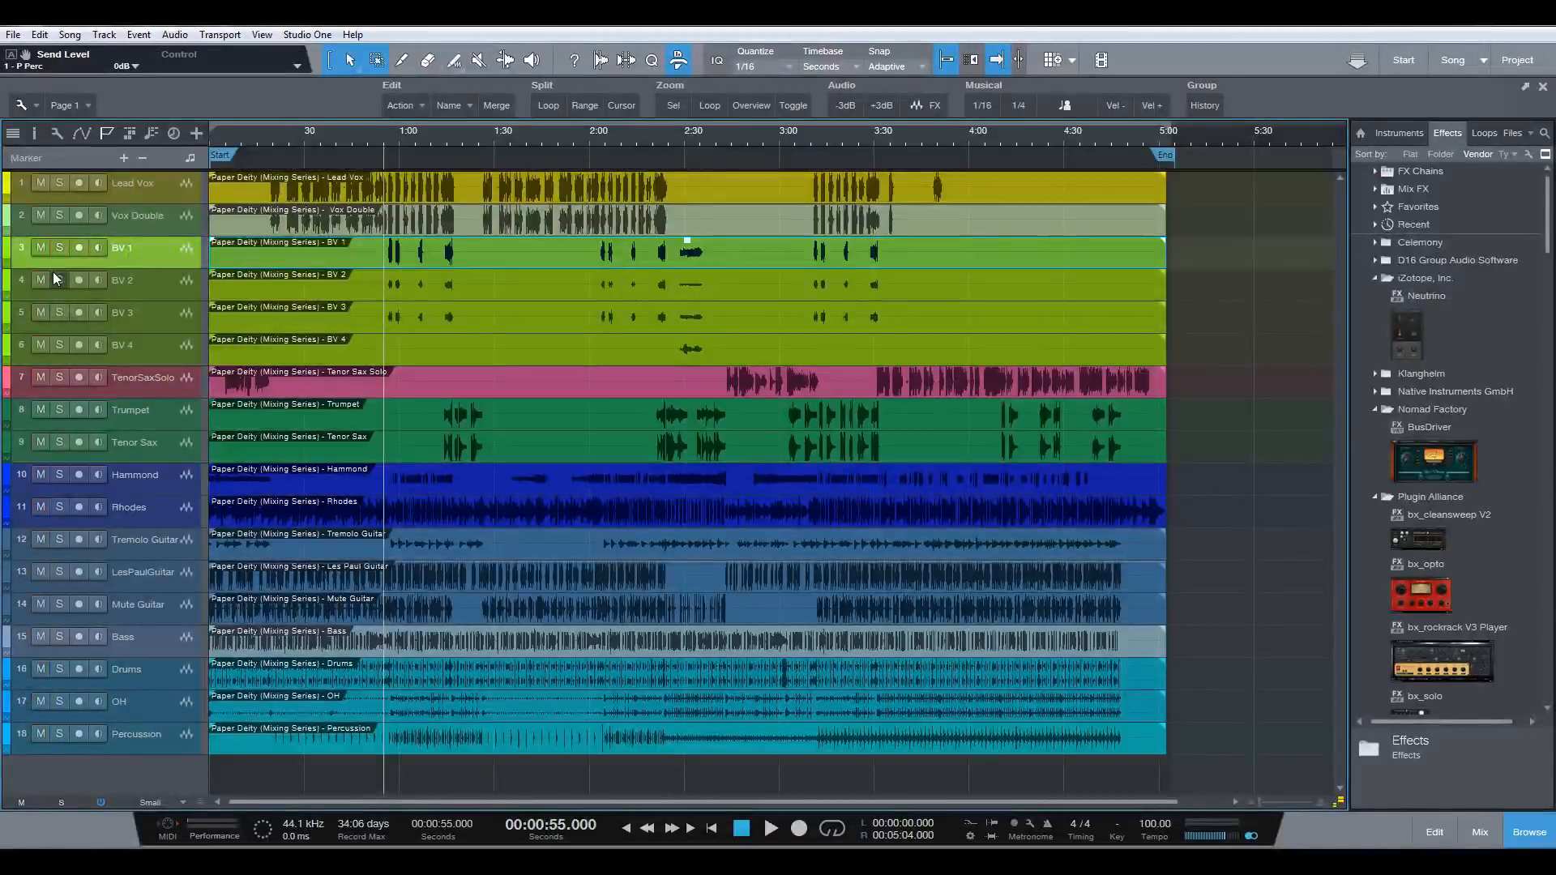
{"action": "left_click", "coordinate": [59, 280]}
{"action": "left_click", "coordinate": [167, 285]}
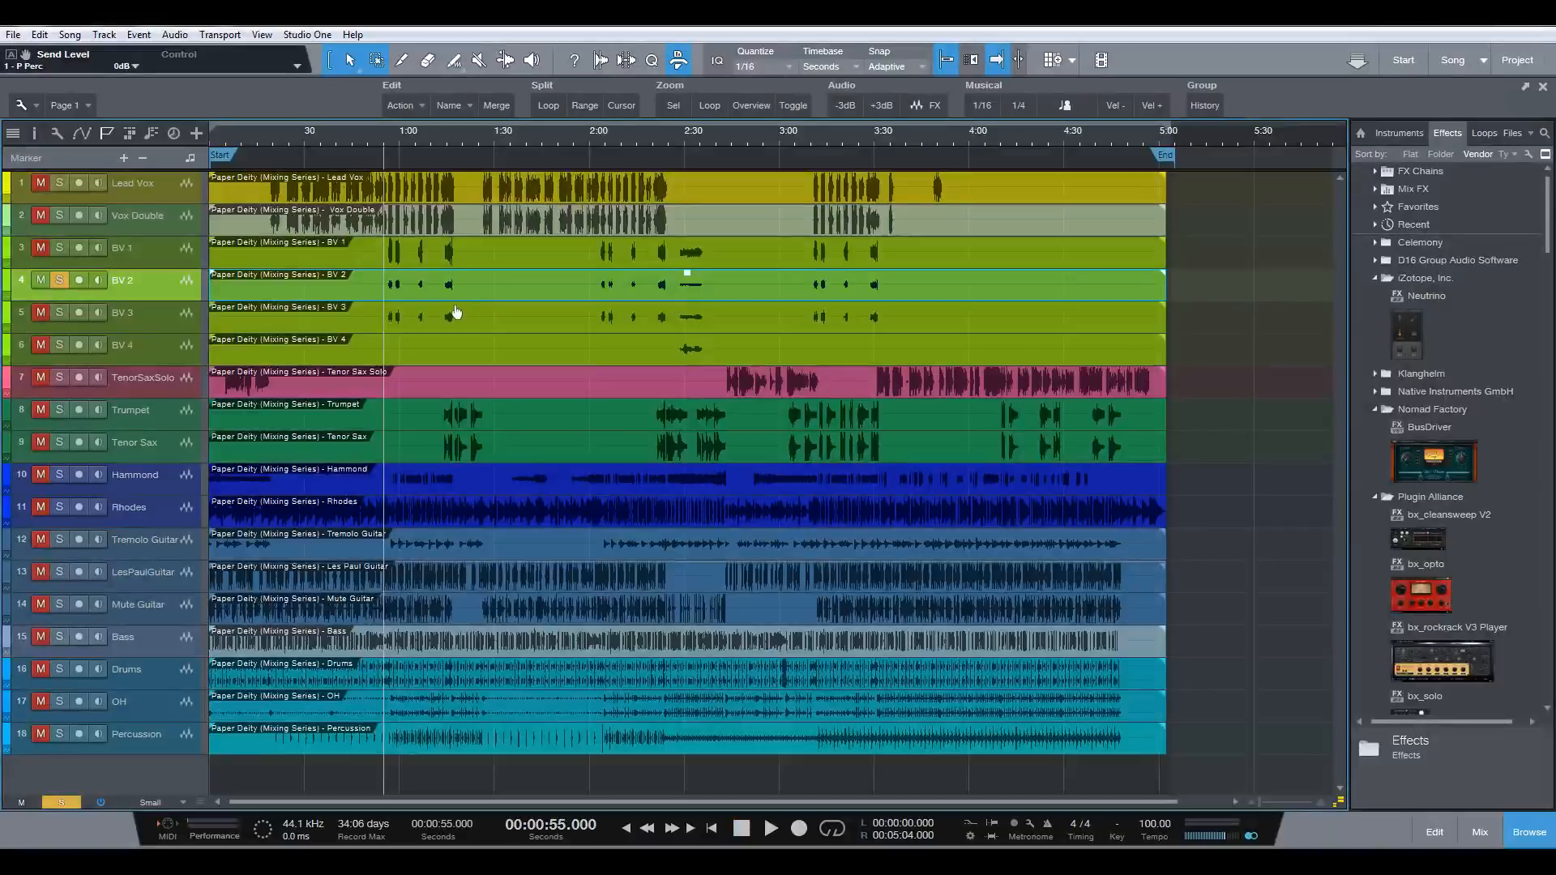
{"action": "key", "text": "space"}
{"action": "key", "text": "F3"}
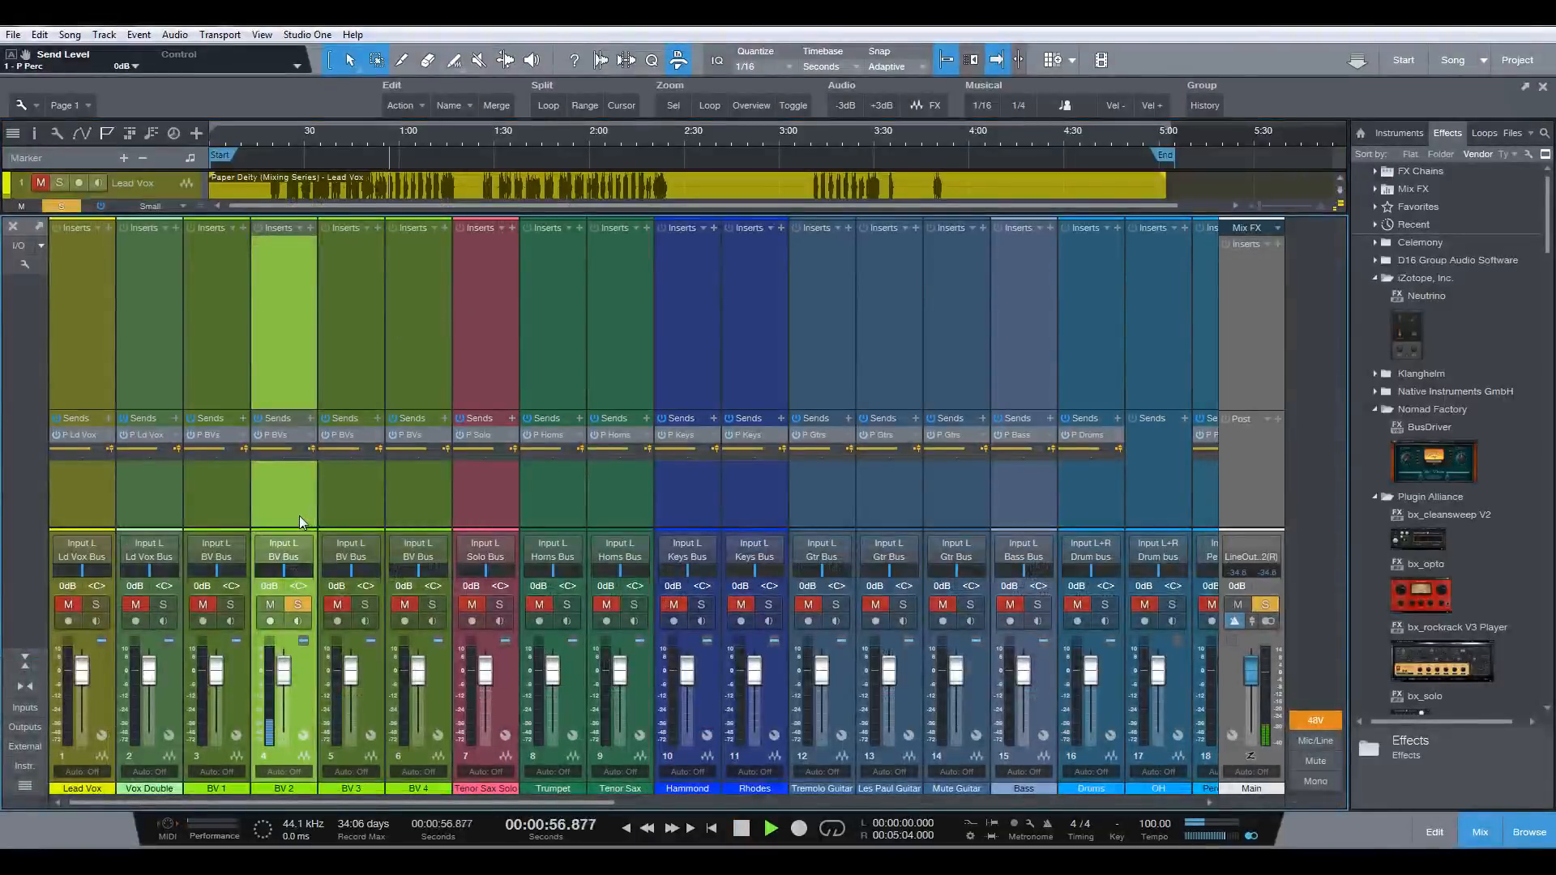
{"action": "key", "text": "space"}
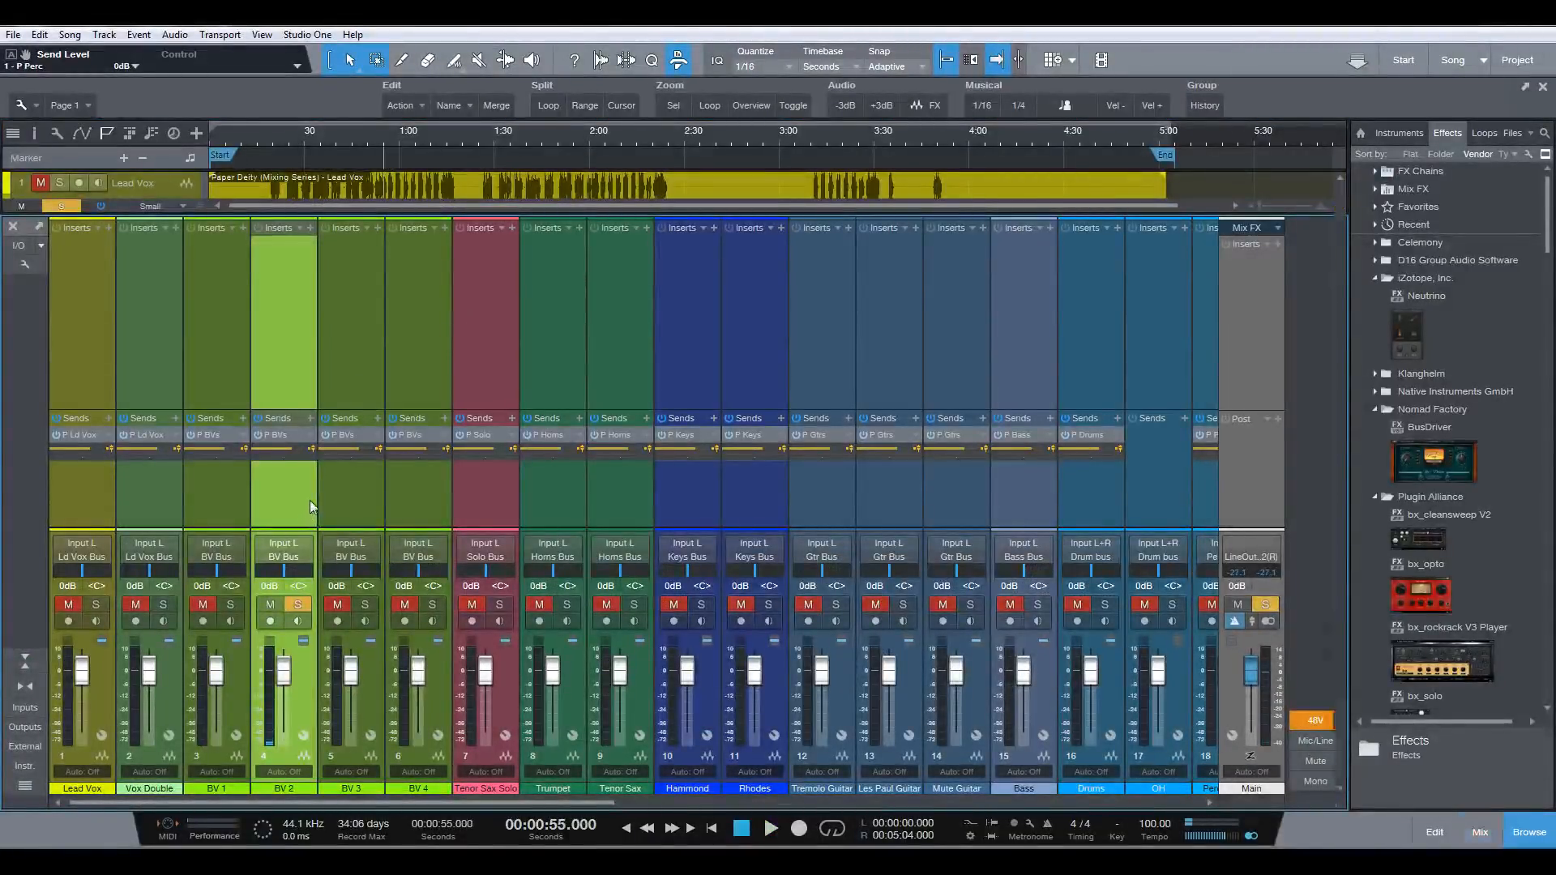
{"action": "key", "text": "F3"}
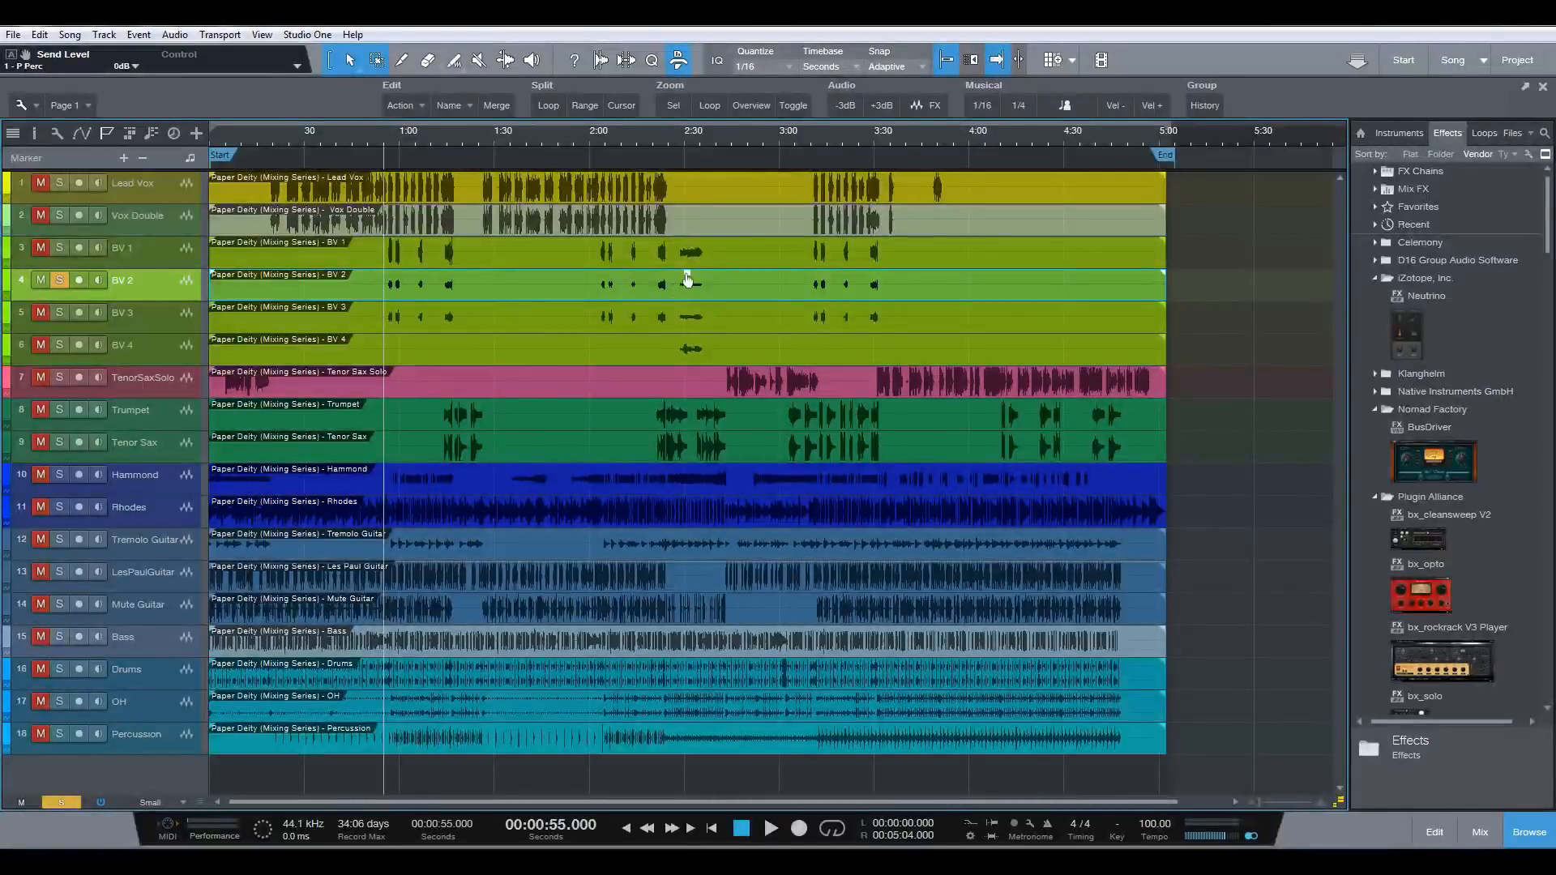
- Raise the clip gain of the BV 2 event and replay it from 55 seconds, rechecking its level on the mixer meter
{"action": "left_click_drag", "start_coordinate": [687, 280], "coordinate": [687, 274]}
{"action": "key", "text": "F3"}
{"action": "key", "text": "space"}
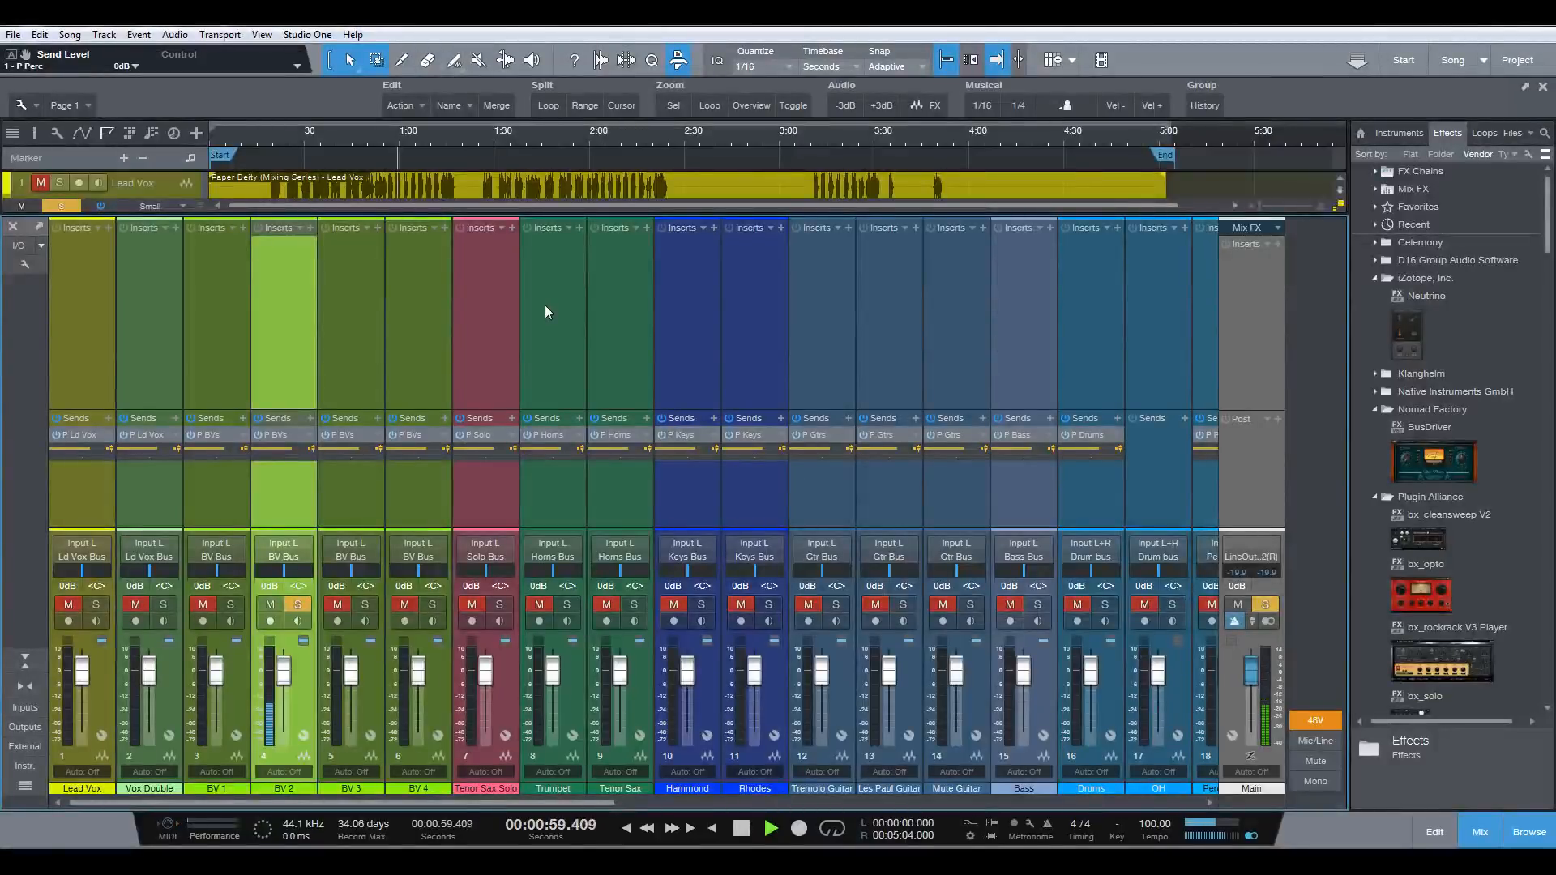
{"action": "key", "text": "space"}
{"action": "key", "text": "F3"}
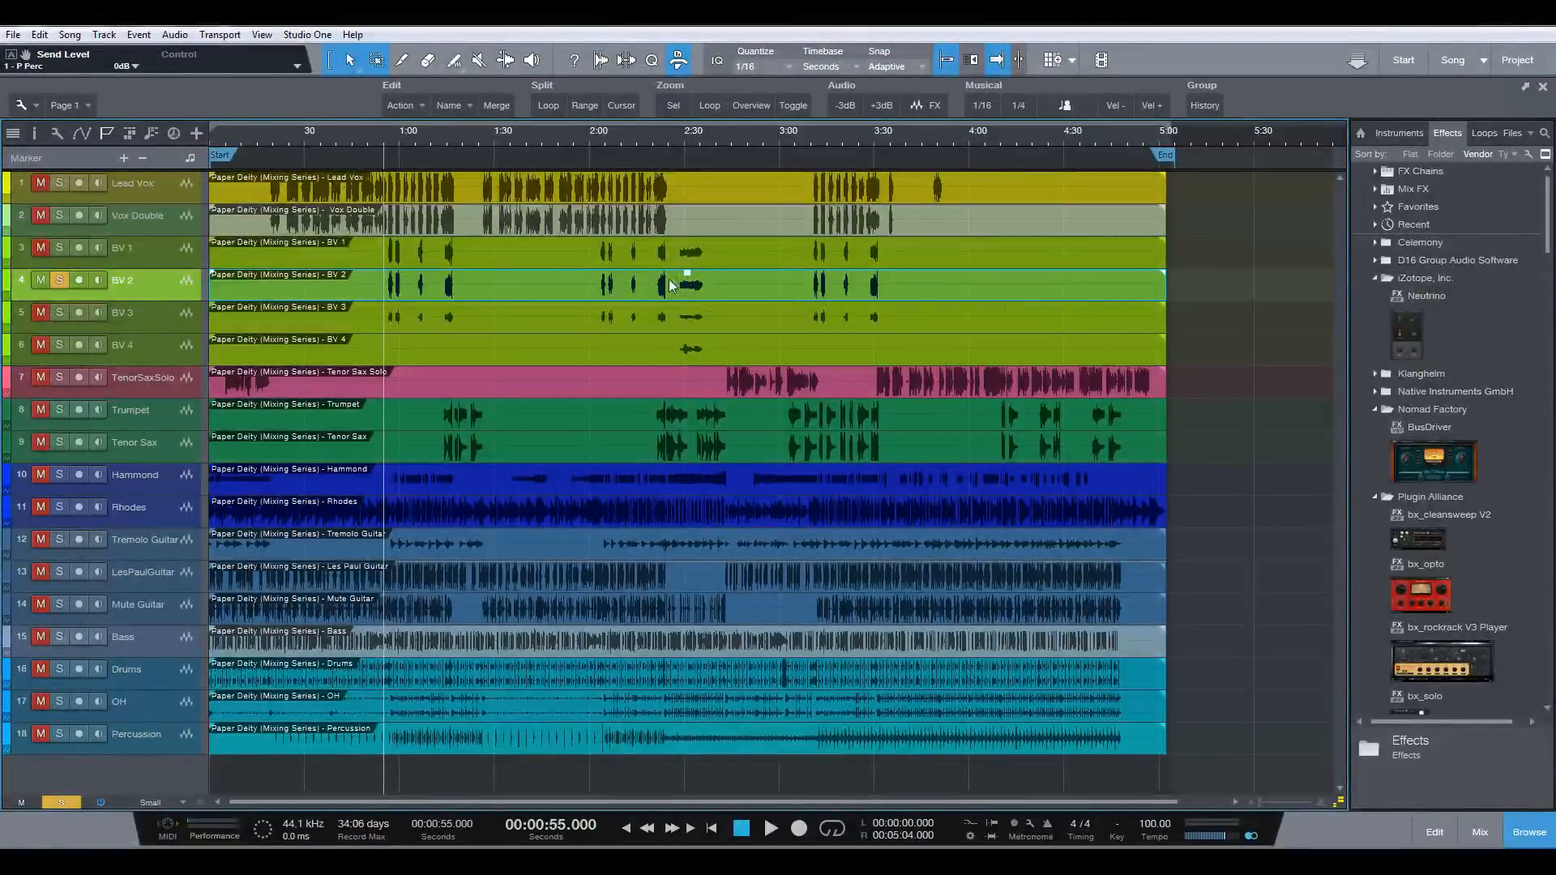
{"action": "key", "text": "space"}
{"action": "key", "text": "F3"}
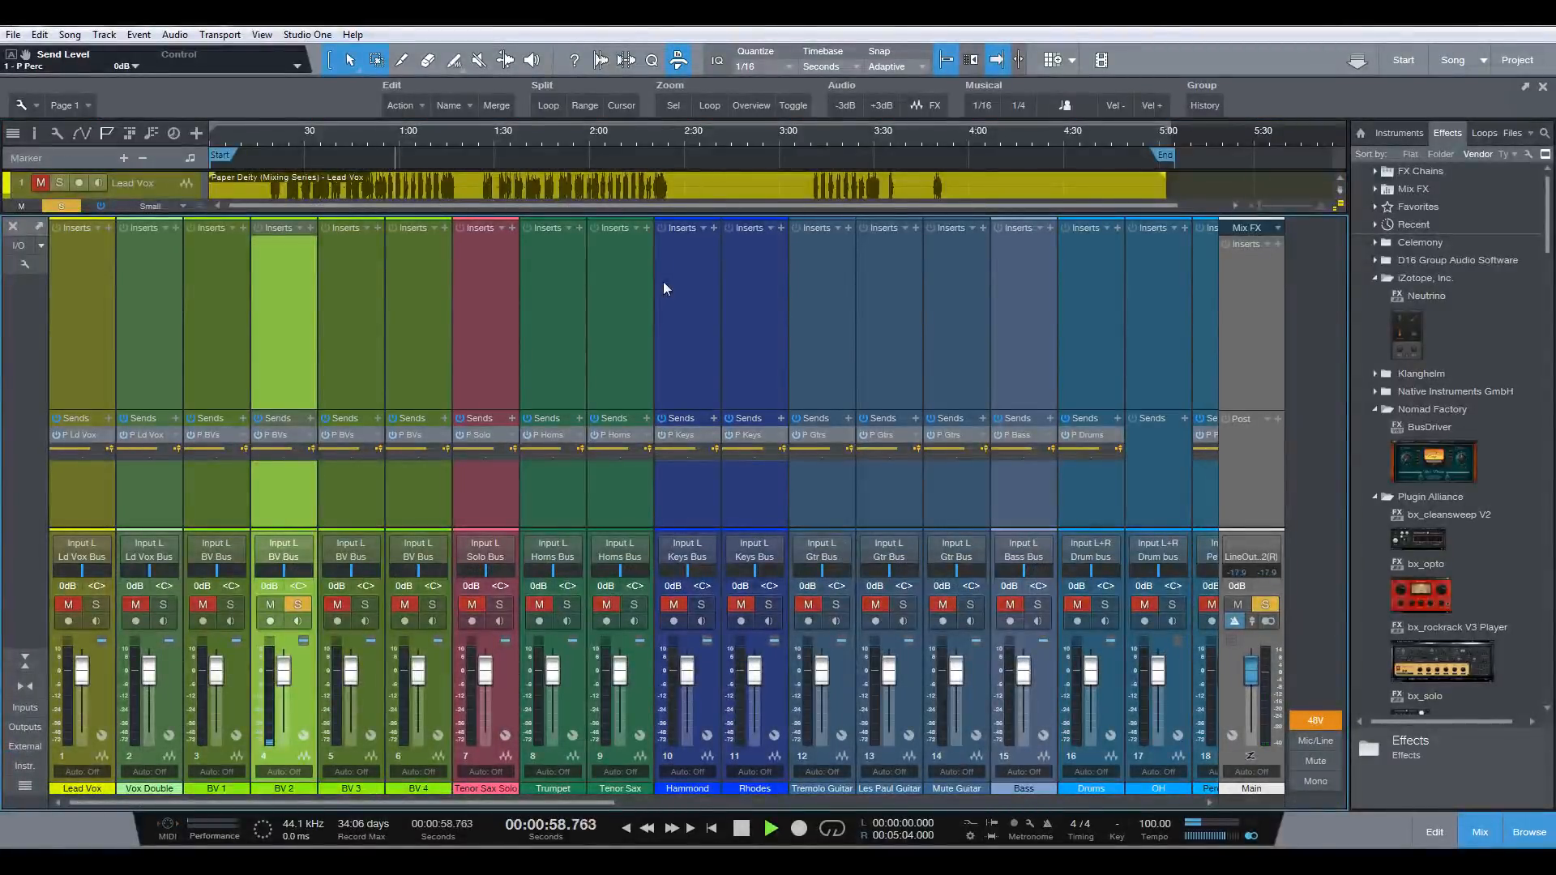
{"action": "key", "text": "space"}
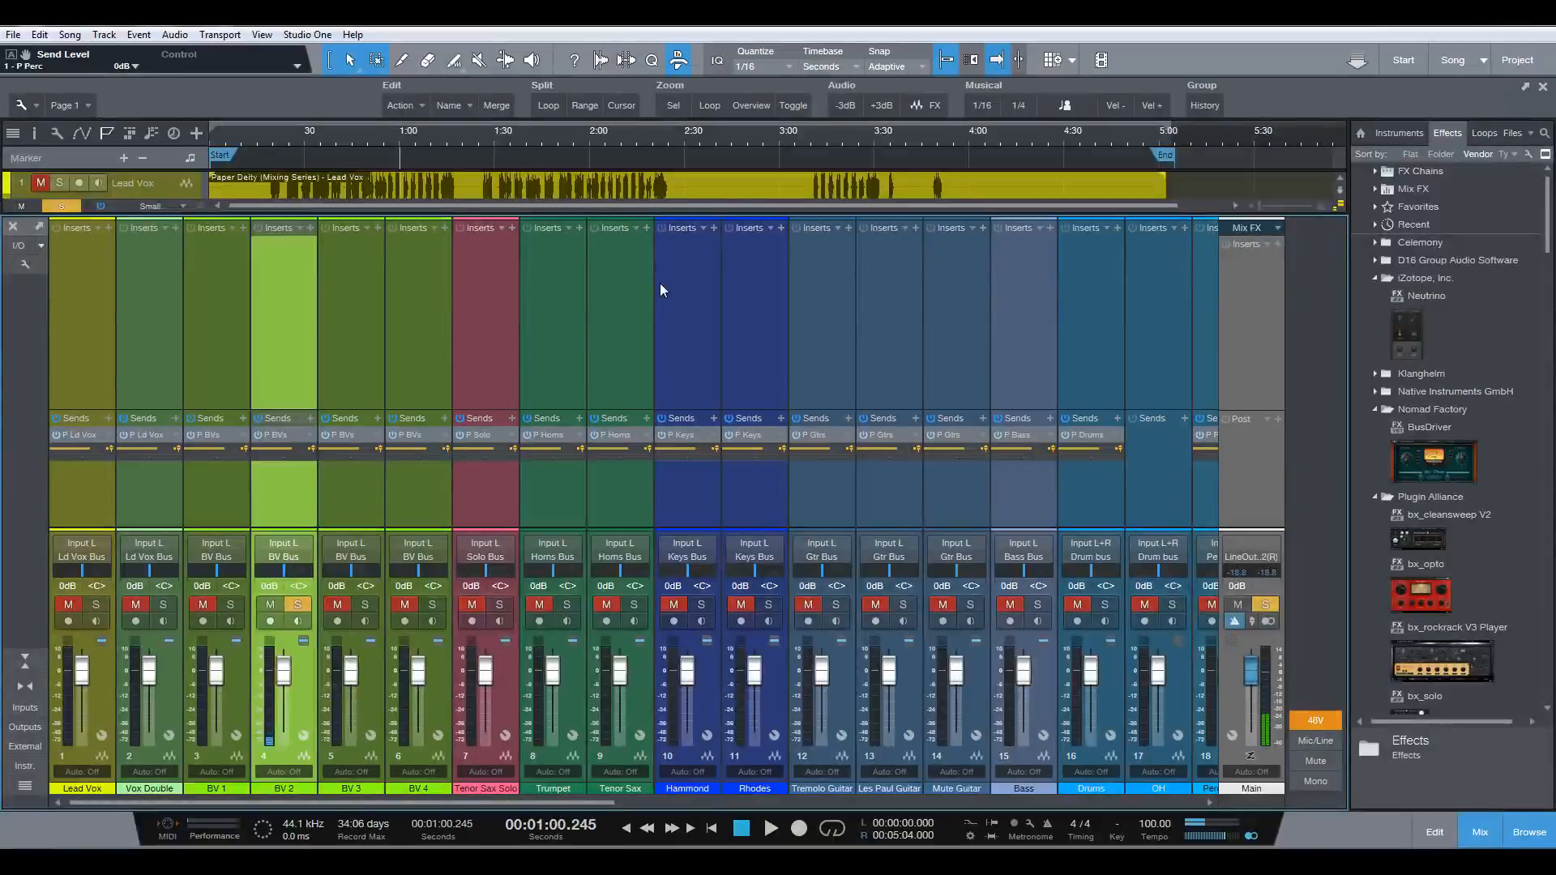
{"action": "key", "text": "F3"}
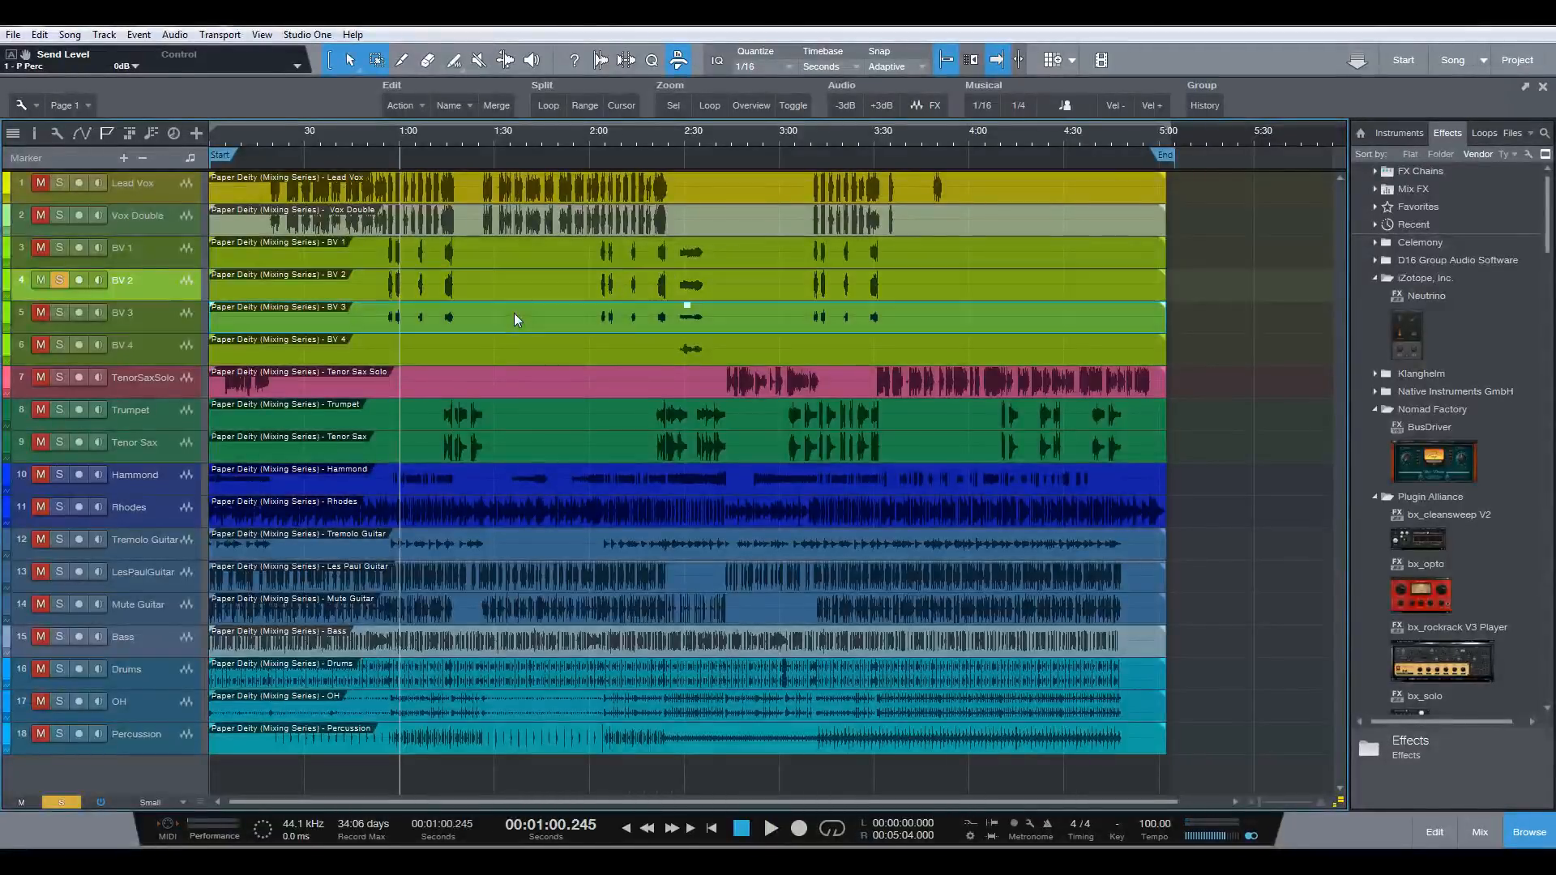
- Select the BV 3 event, solo its track instead of BV 2 and check its mixer level from 55 seconds
{"action": "key", "text": "Down"}
{"action": "left_click", "coordinate": [60, 283]}
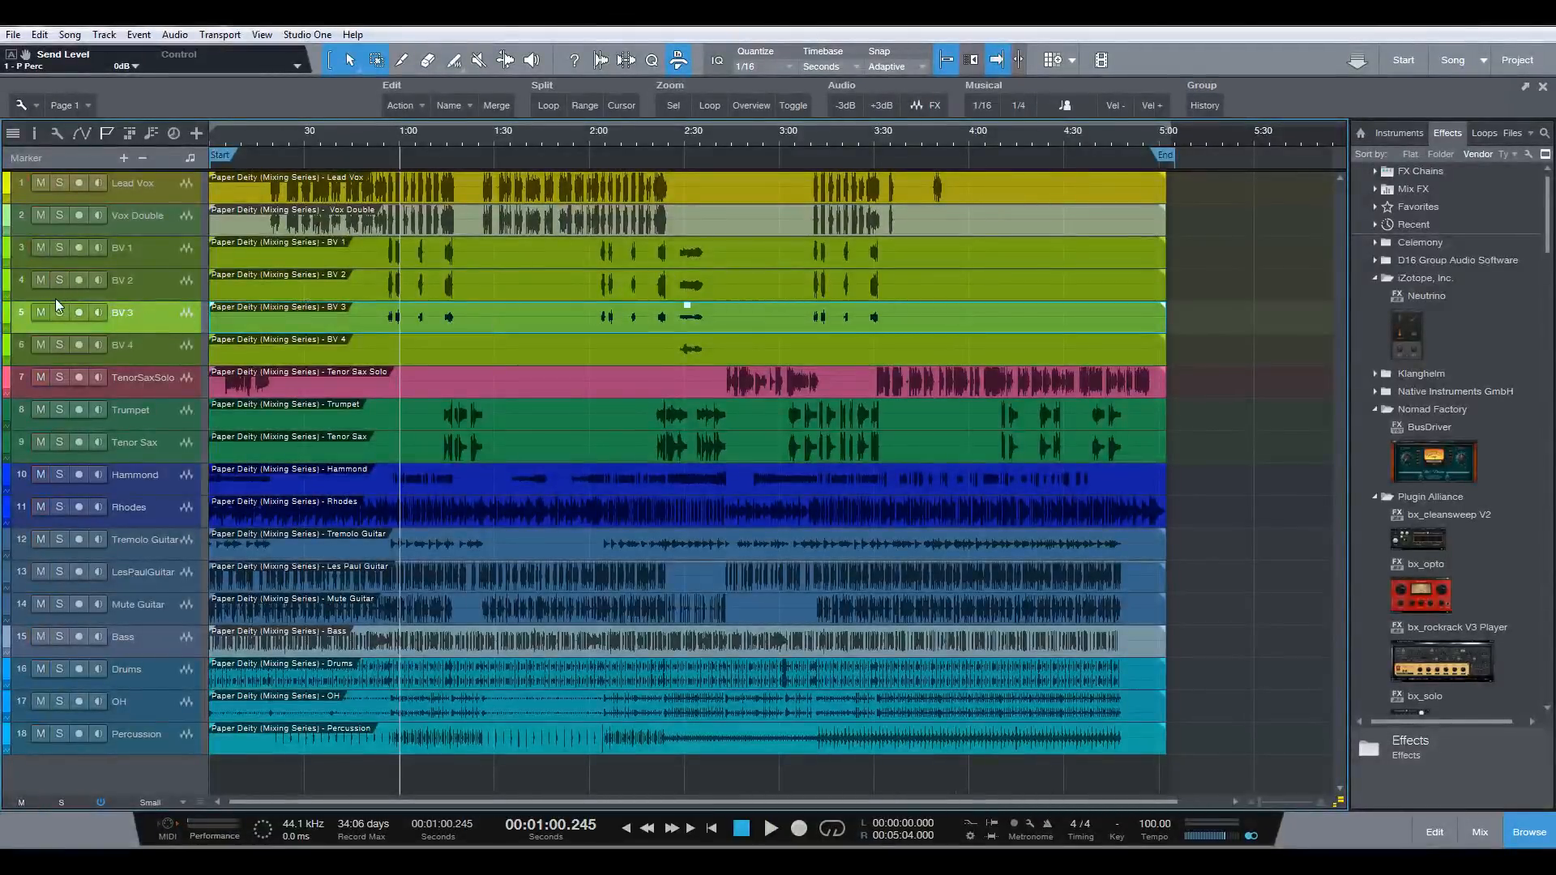
{"action": "left_click", "coordinate": [60, 309]}
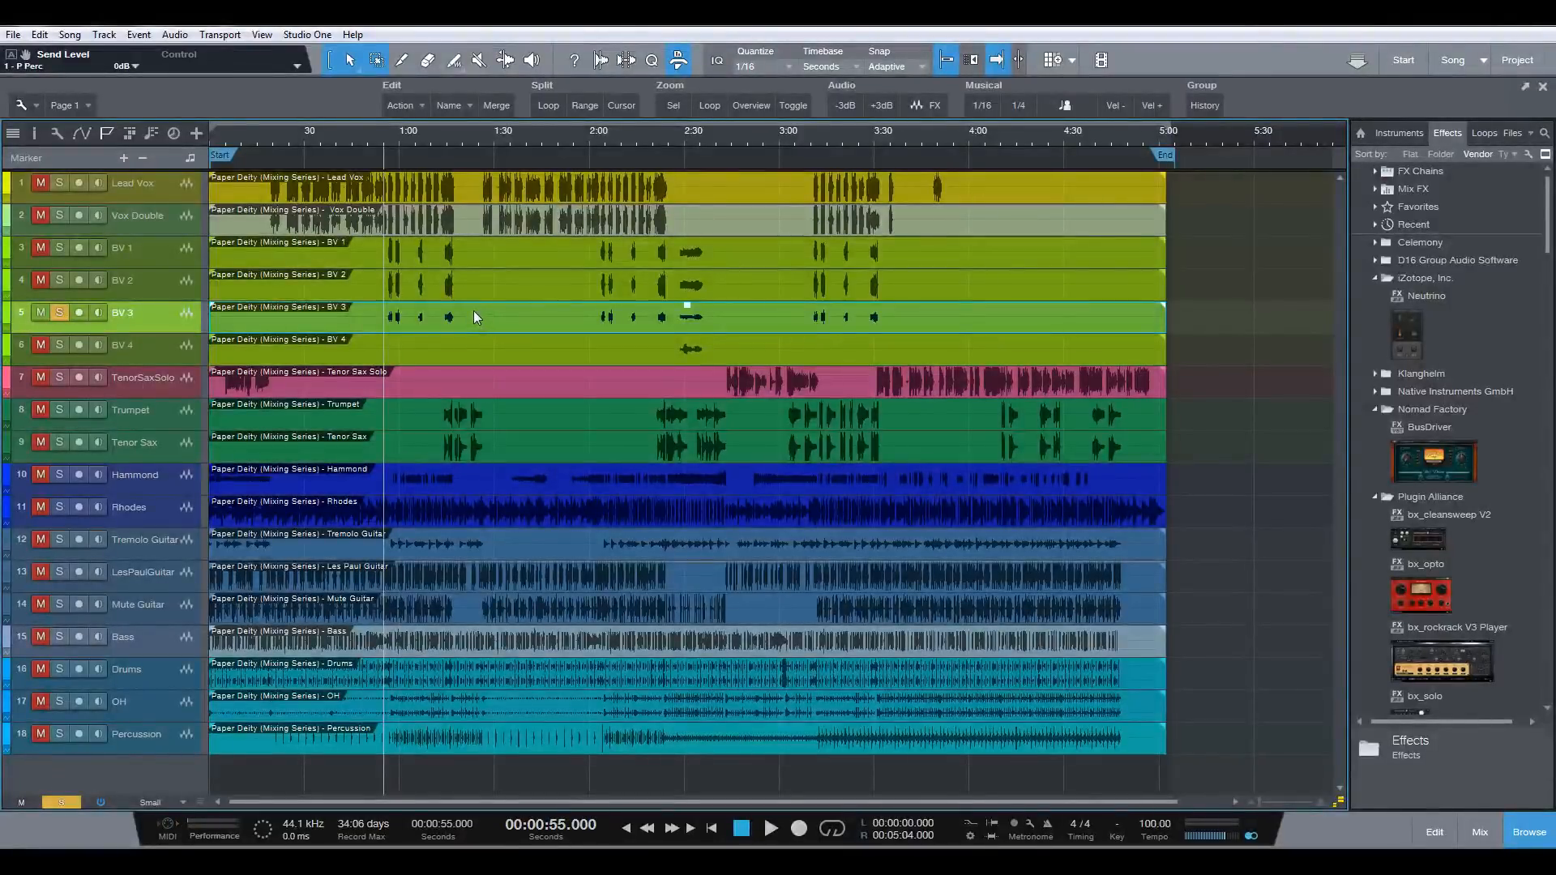
{"action": "key", "text": "space"}
{"action": "key", "text": "F3"}
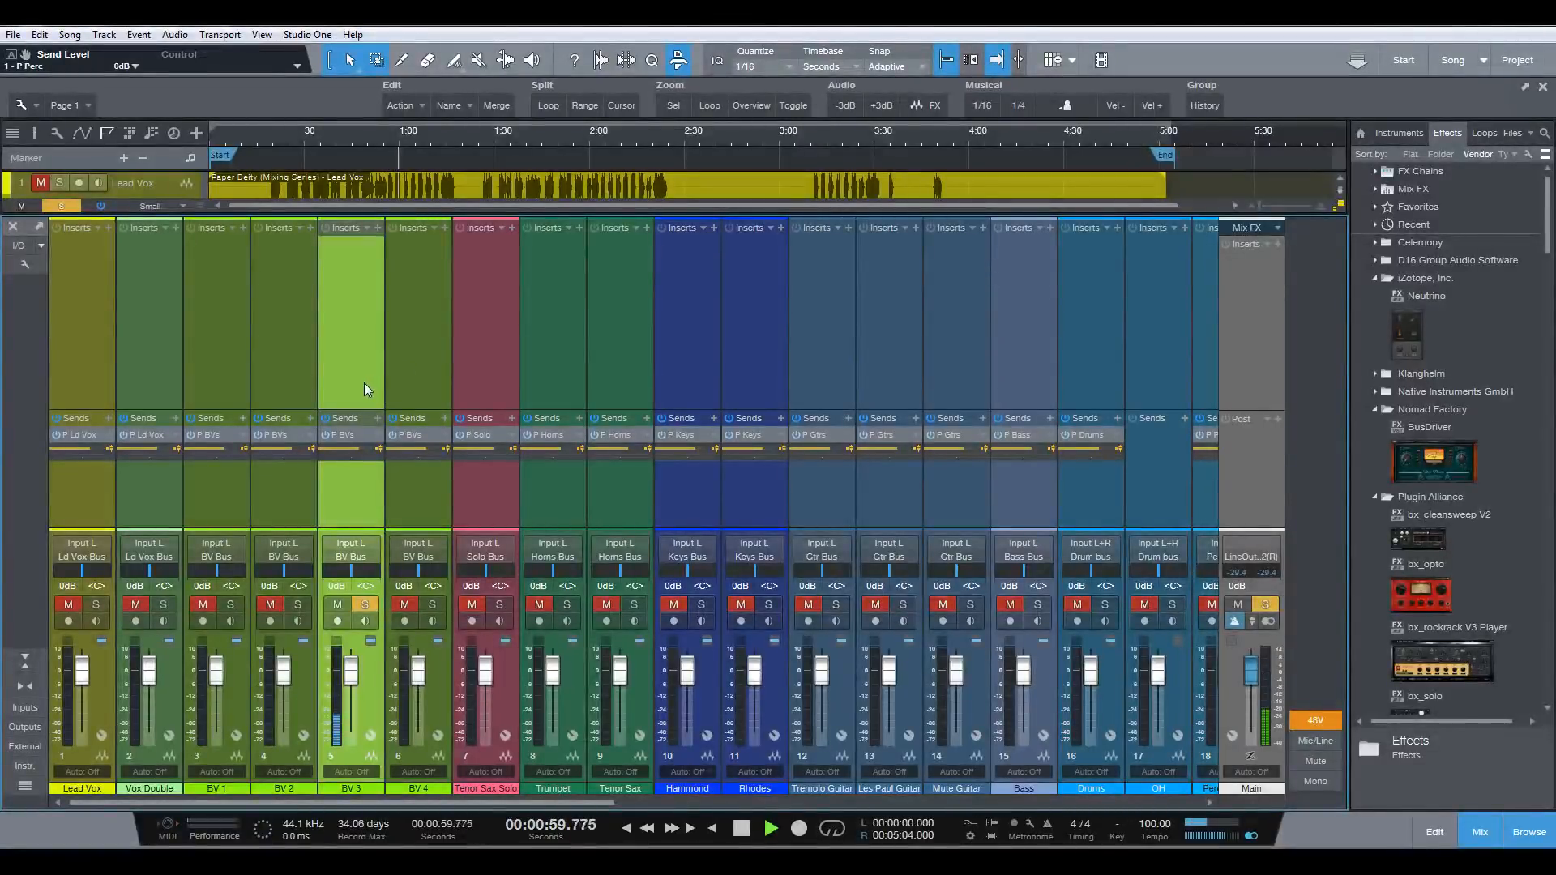
{"action": "key", "text": "space"}
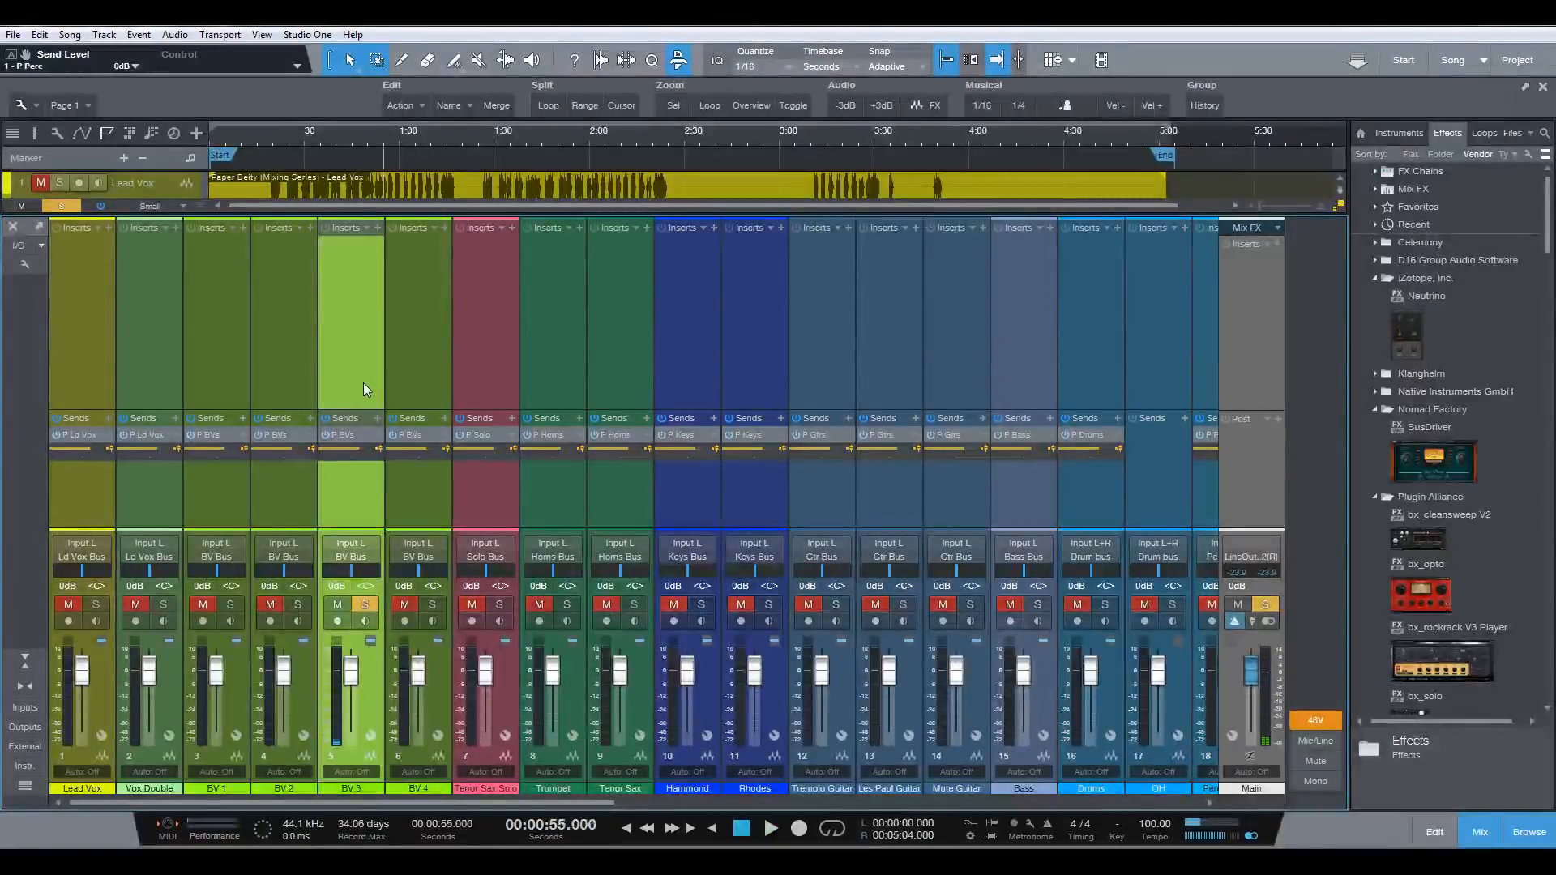
{"action": "key", "text": "F3"}
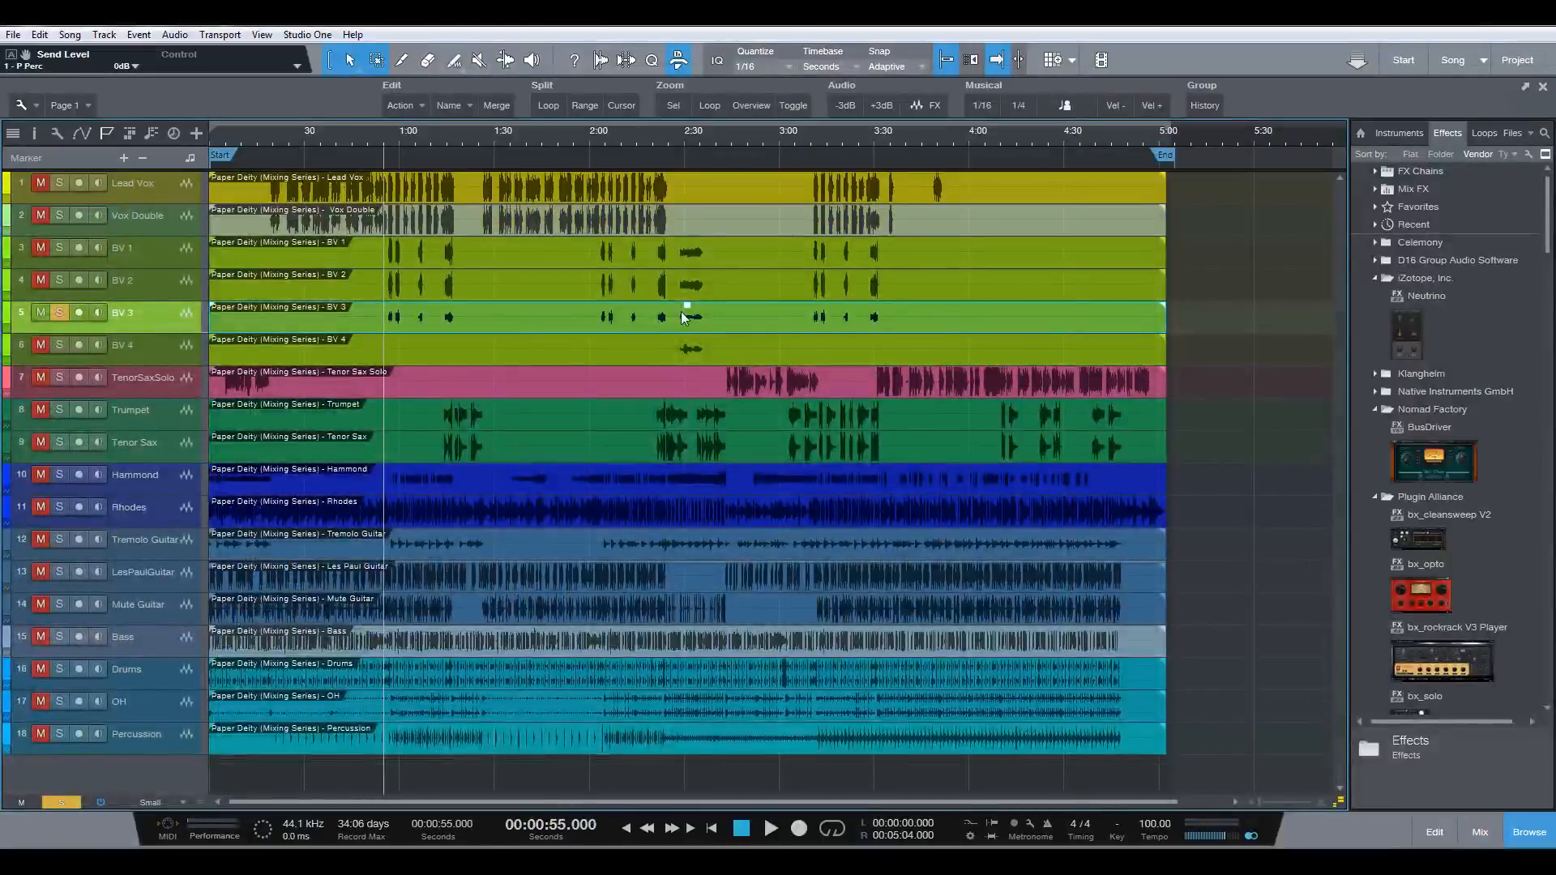
- Raise the clip gain of the BV 3 event and play it from 55 seconds, watching the mixer meter
{"action": "left_click_drag", "start_coordinate": [688, 316], "coordinate": [687, 313]}
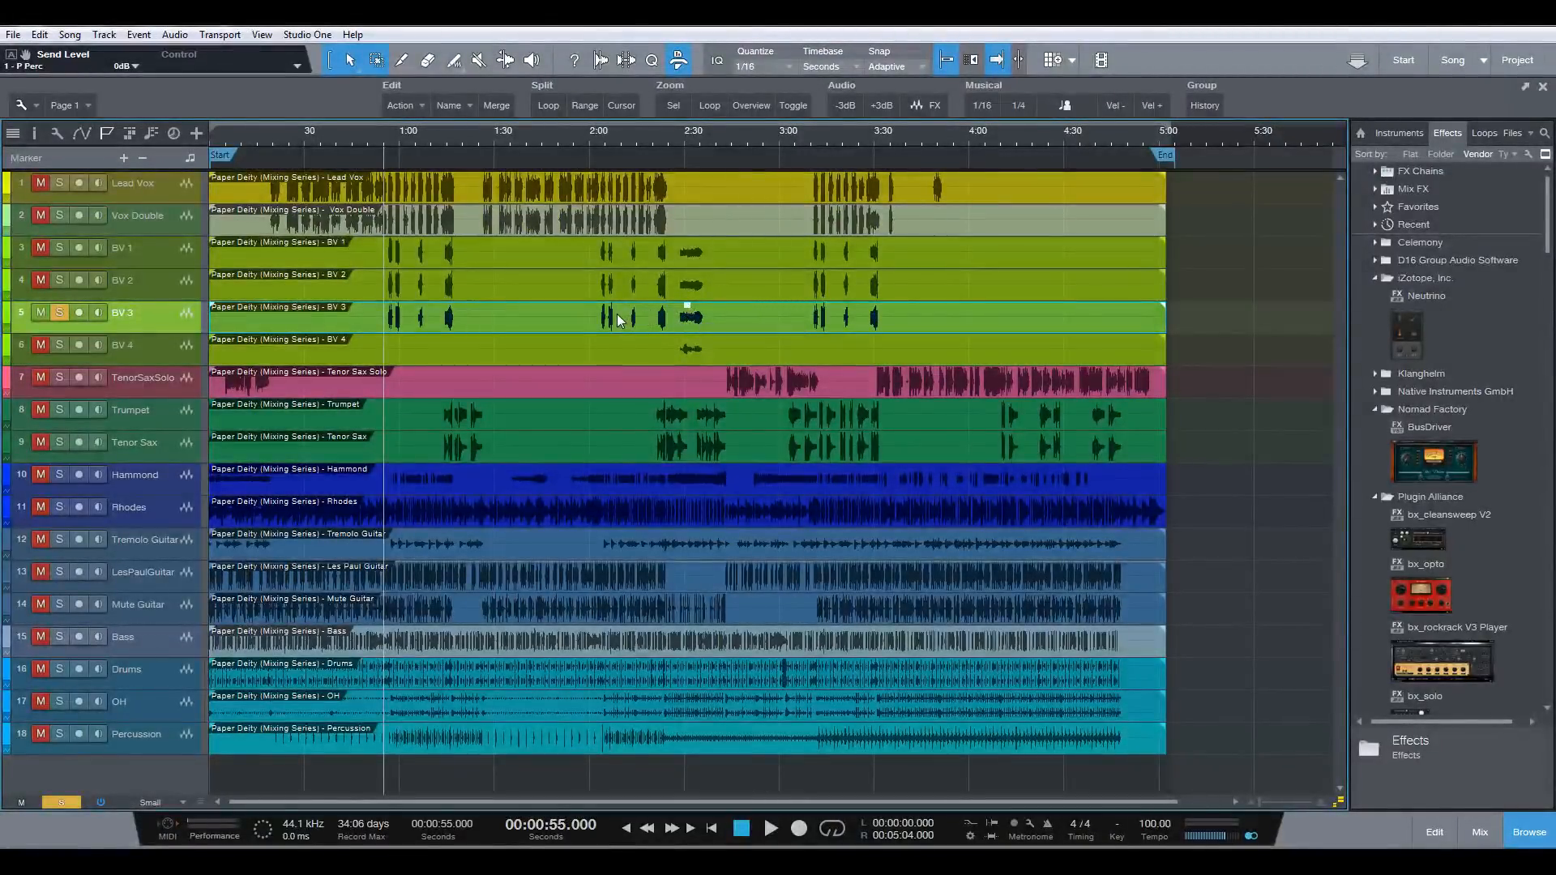
{"action": "key", "text": "space"}
{"action": "key", "text": "F3"}
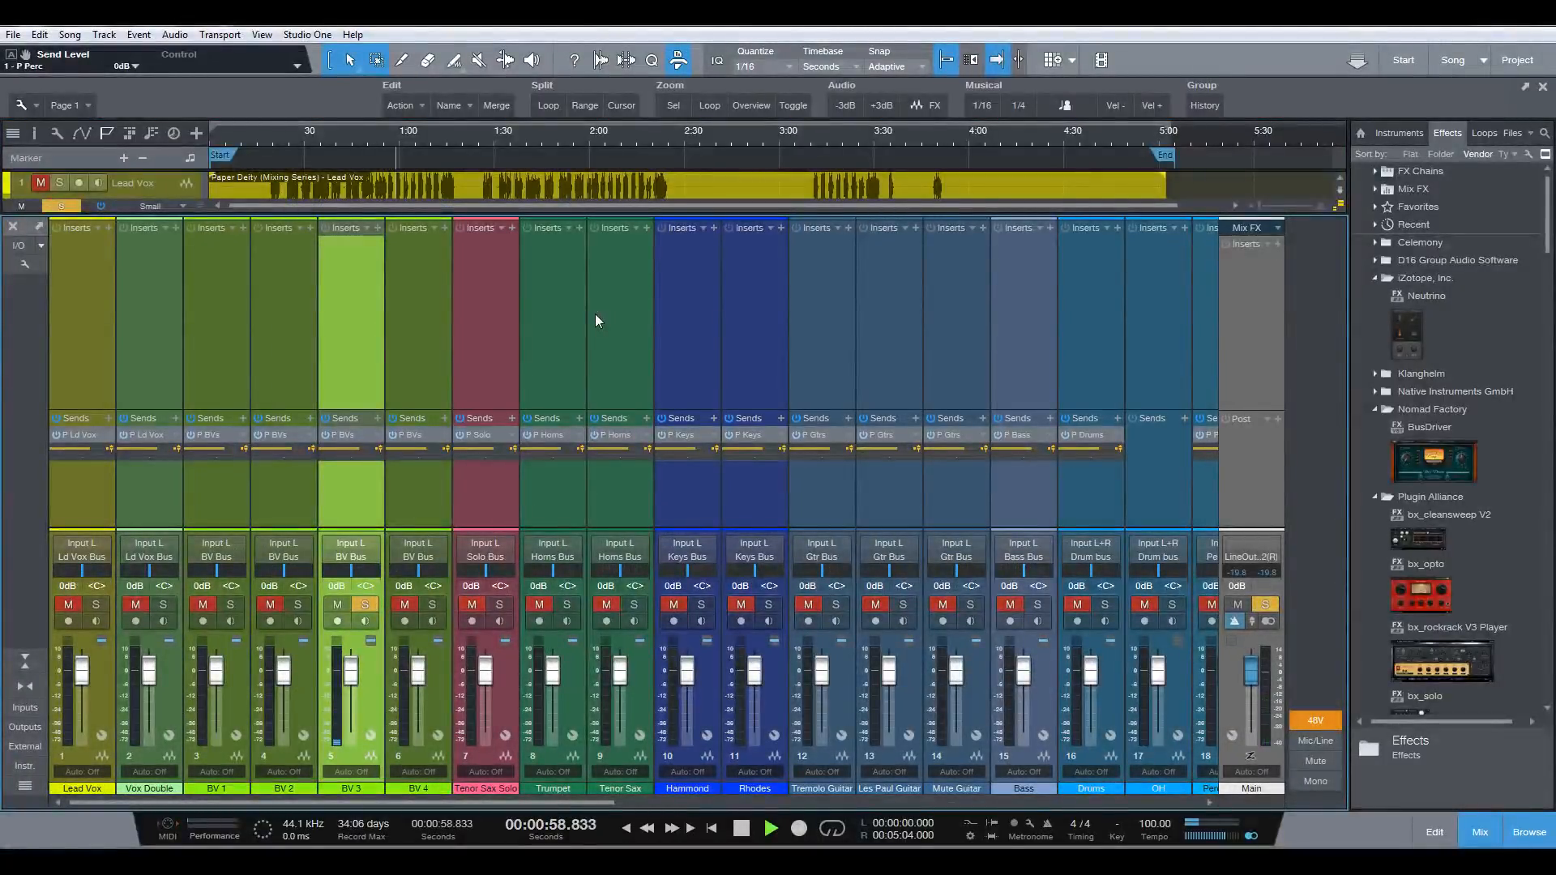
{"action": "key", "text": "space"}
{"action": "key", "text": "F3"}
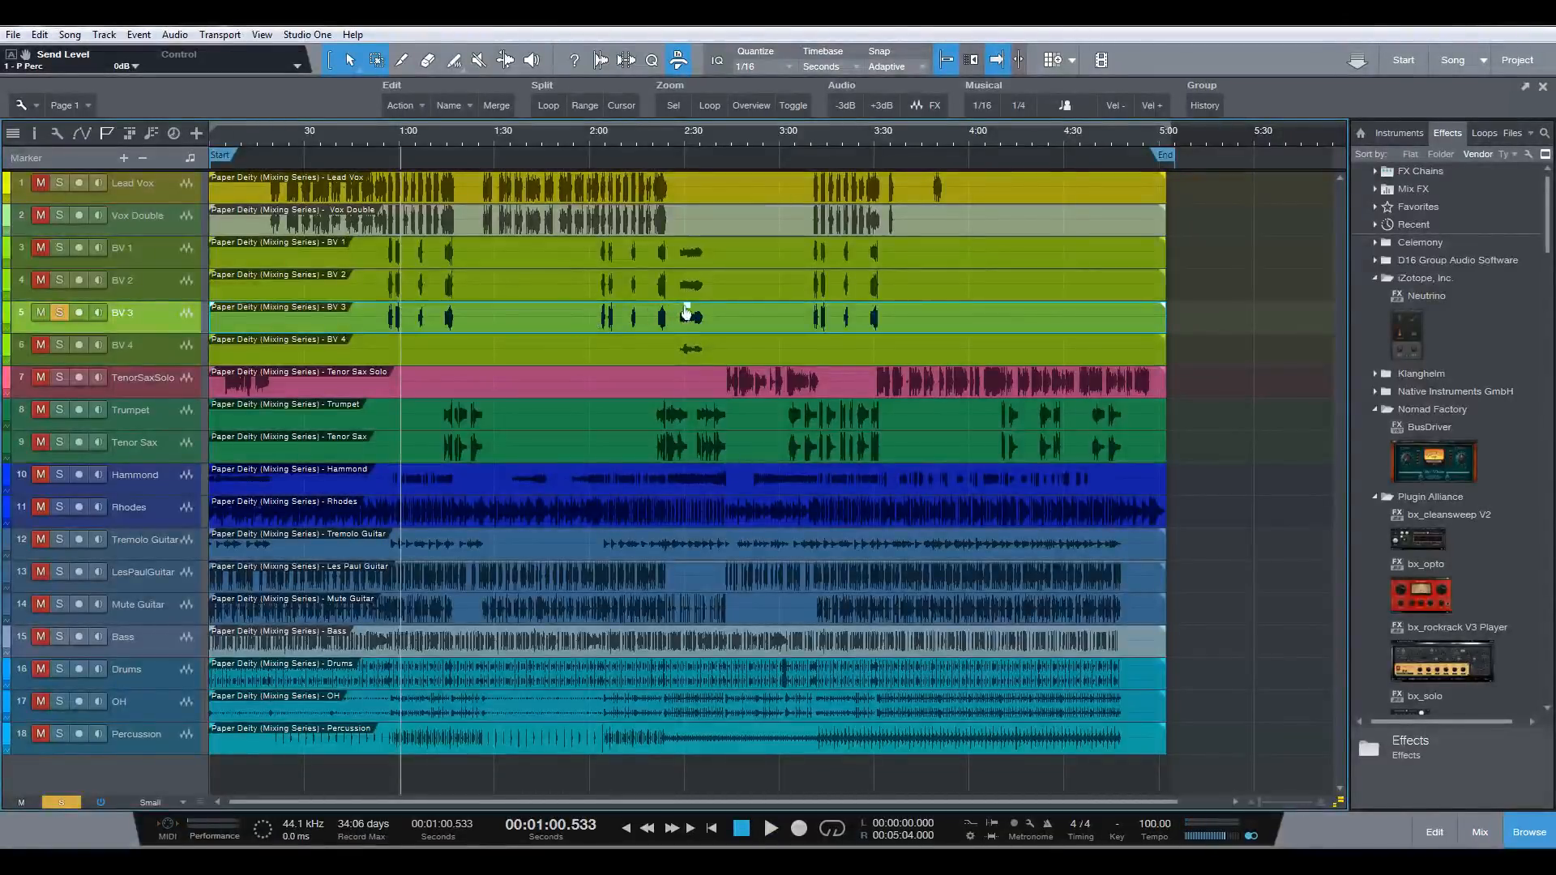
- Fine-tune the BV 3 event's clip gain and play it again from 55 seconds to verify its level in the mixer
{"action": "left_click_drag", "start_coordinate": [684, 306], "coordinate": [686, 308]}
{"action": "key", "text": "Home"}
{"action": "key", "text": "space"}
{"action": "key", "text": "F3"}
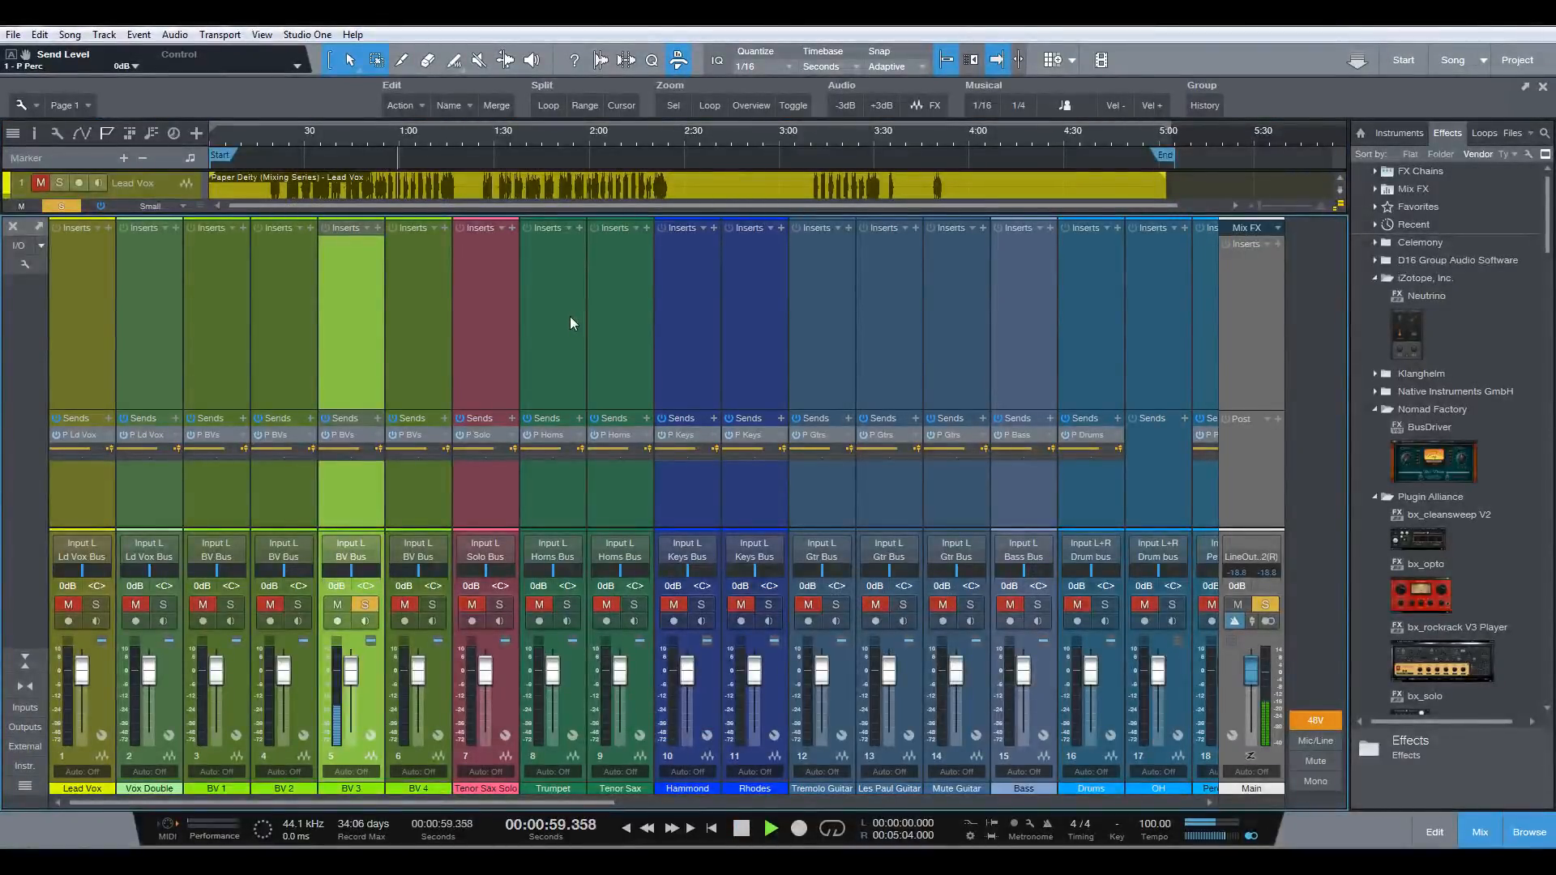
{"action": "key", "text": "space"}
{"action": "key", "text": "F3"}
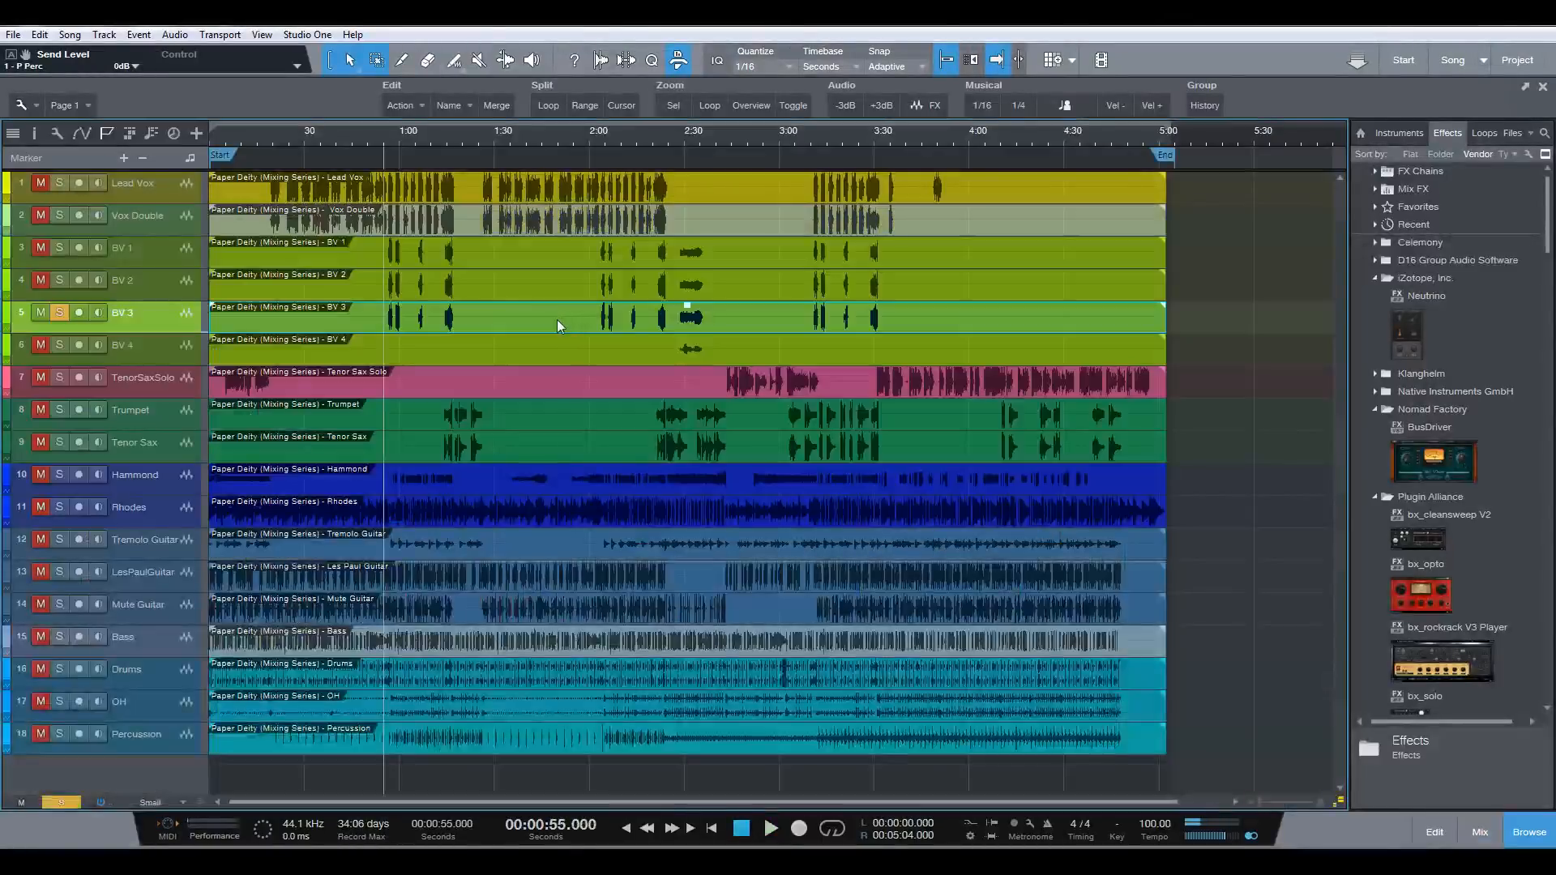
- Select the BV 4 event, solo its track instead of BV 3 and place the playback cursor at 2:25, before its phrase
{"action": "left_click", "coordinate": [514, 347]}
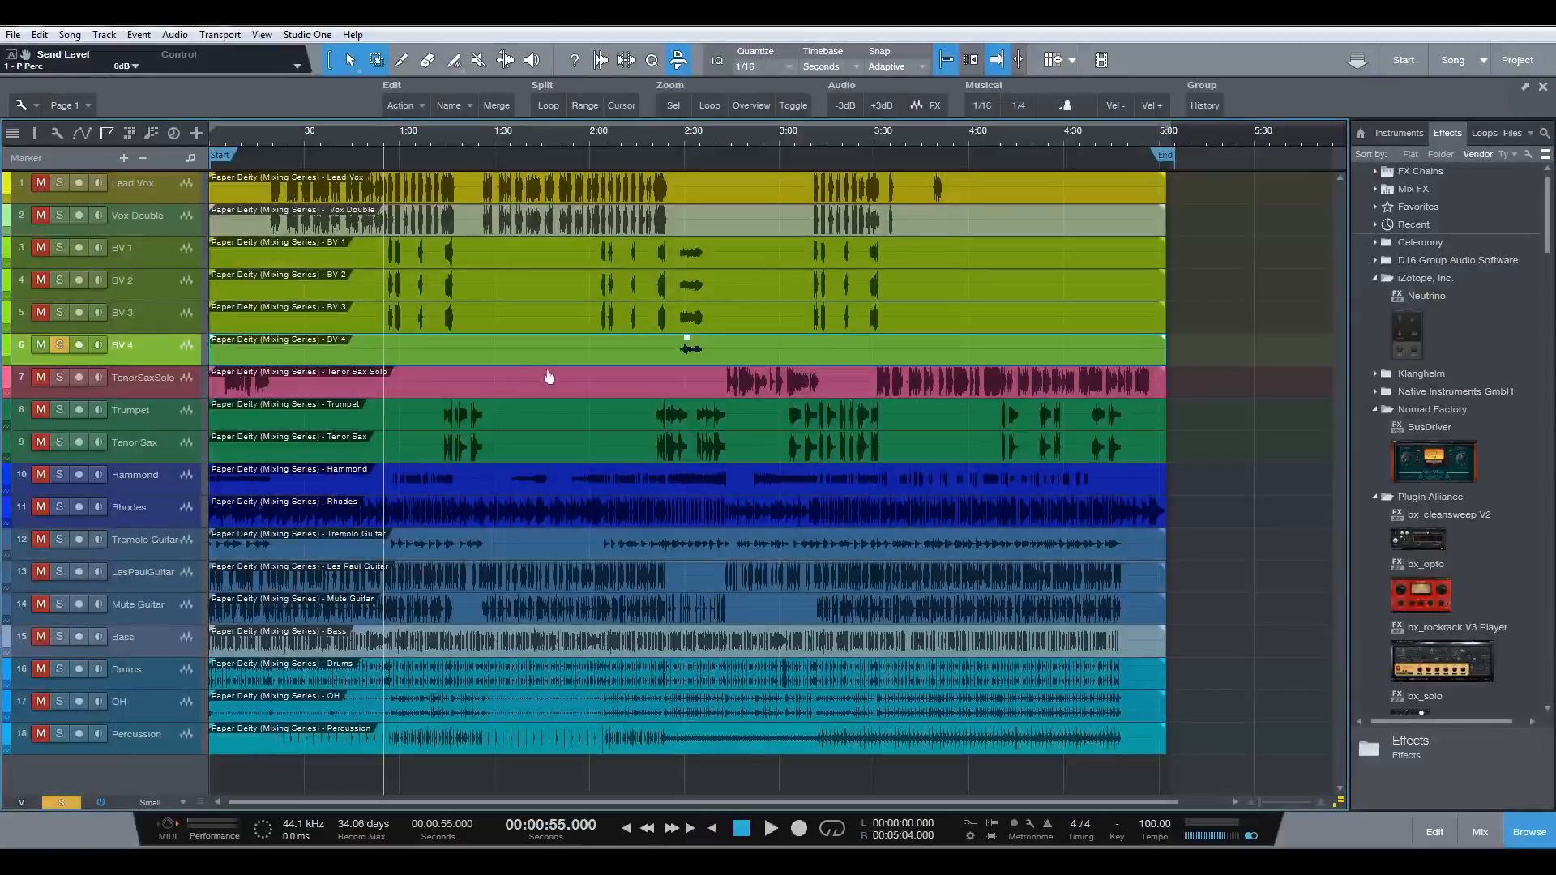
{"action": "left_click", "coordinate": [679, 141]}
{"action": "left_click", "coordinate": [668, 142]}
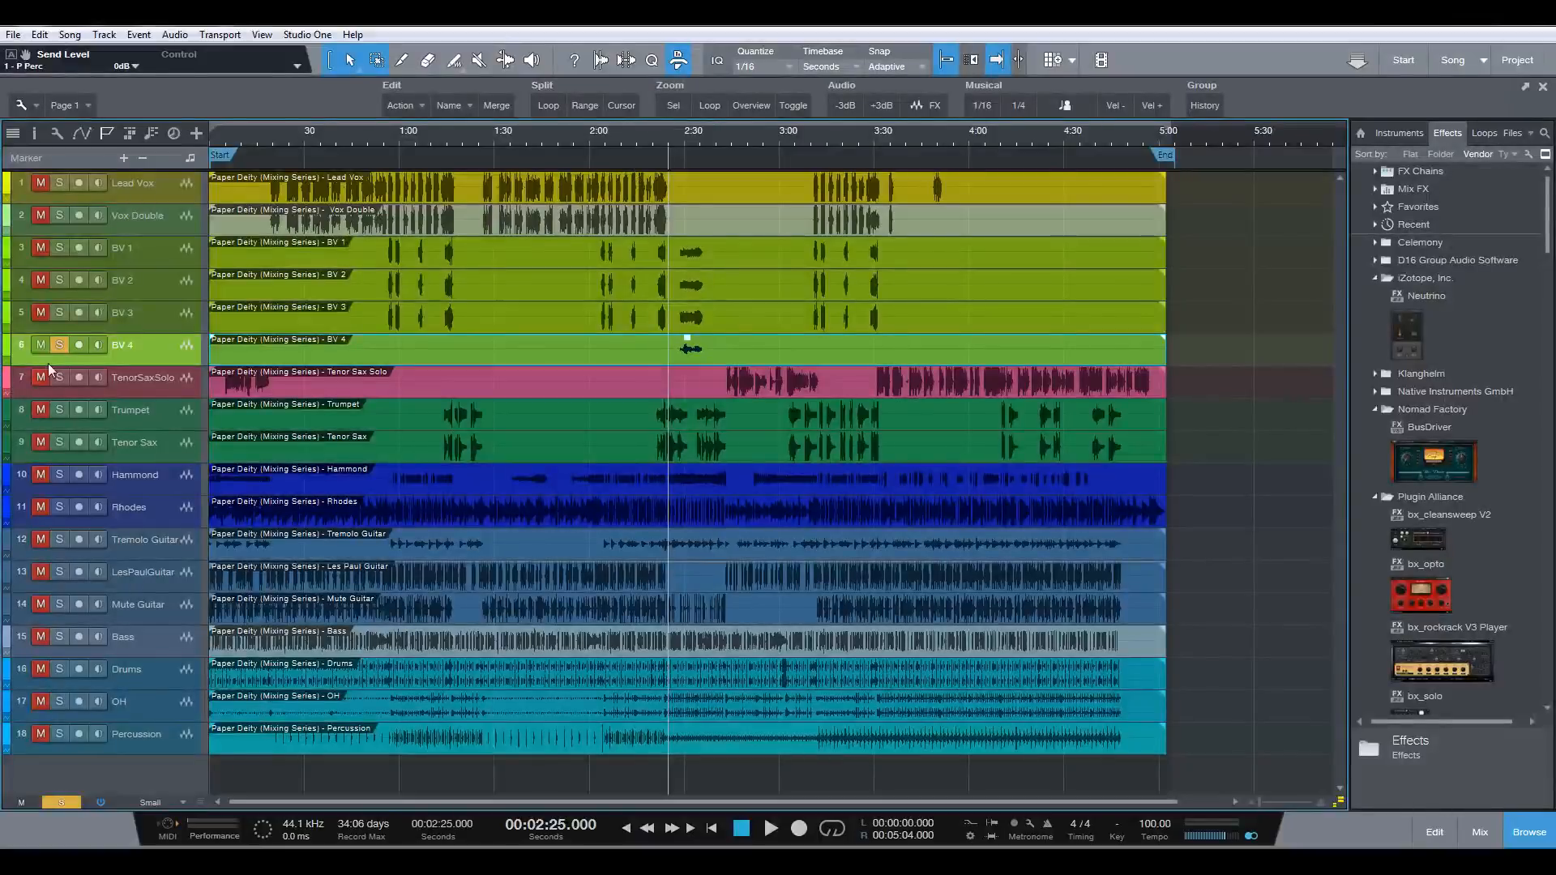
- Play the soloed BV 4 track from 2:25 and check its level on the mixer meter
{"action": "key", "text": "space"}
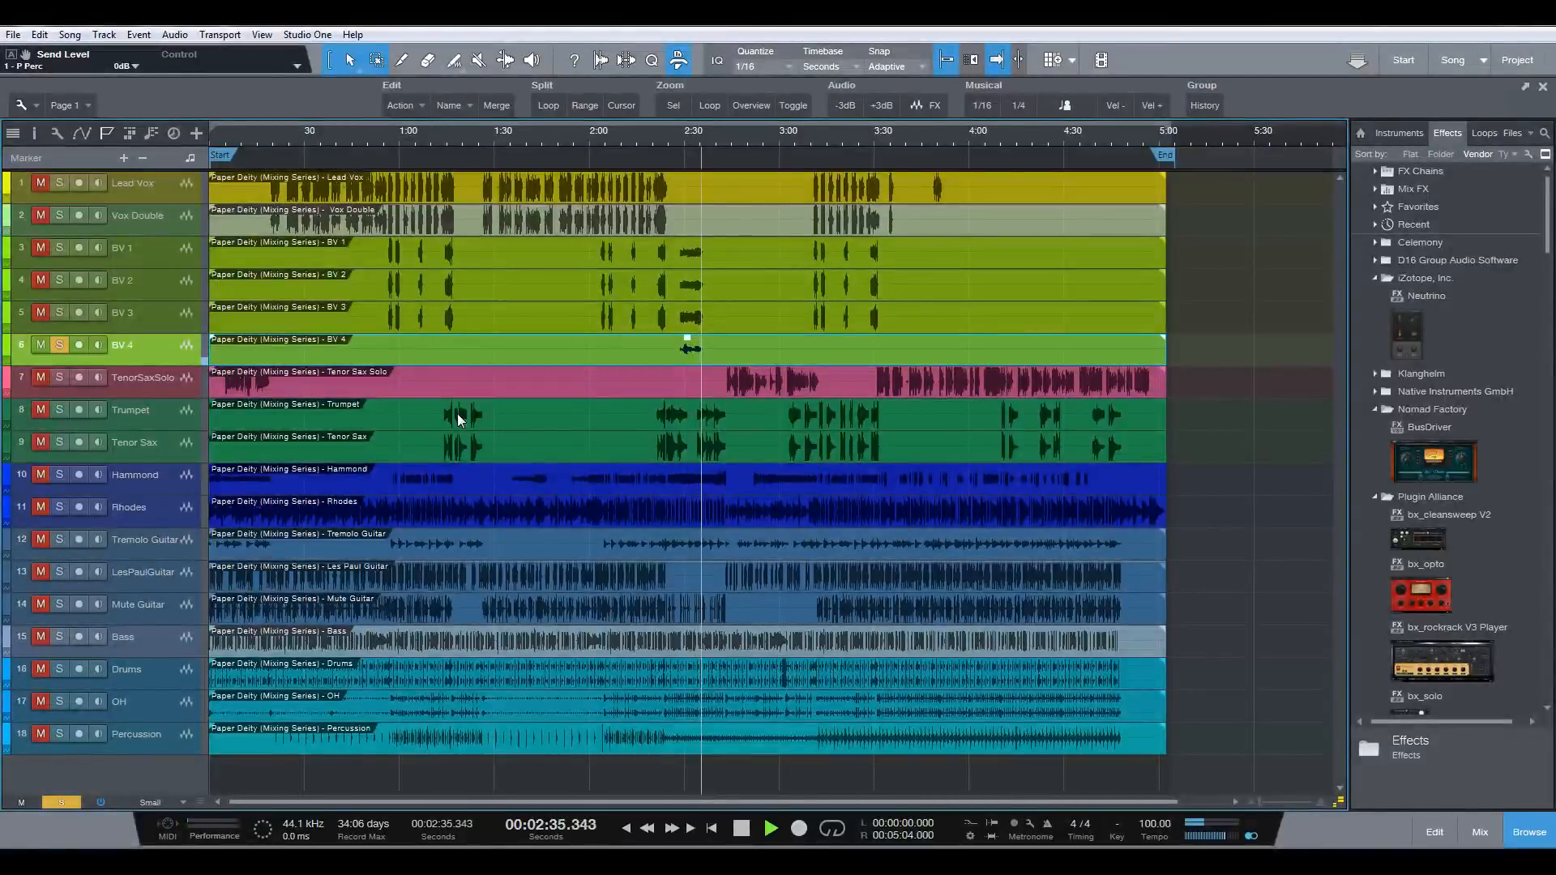
{"action": "key", "text": "space"}
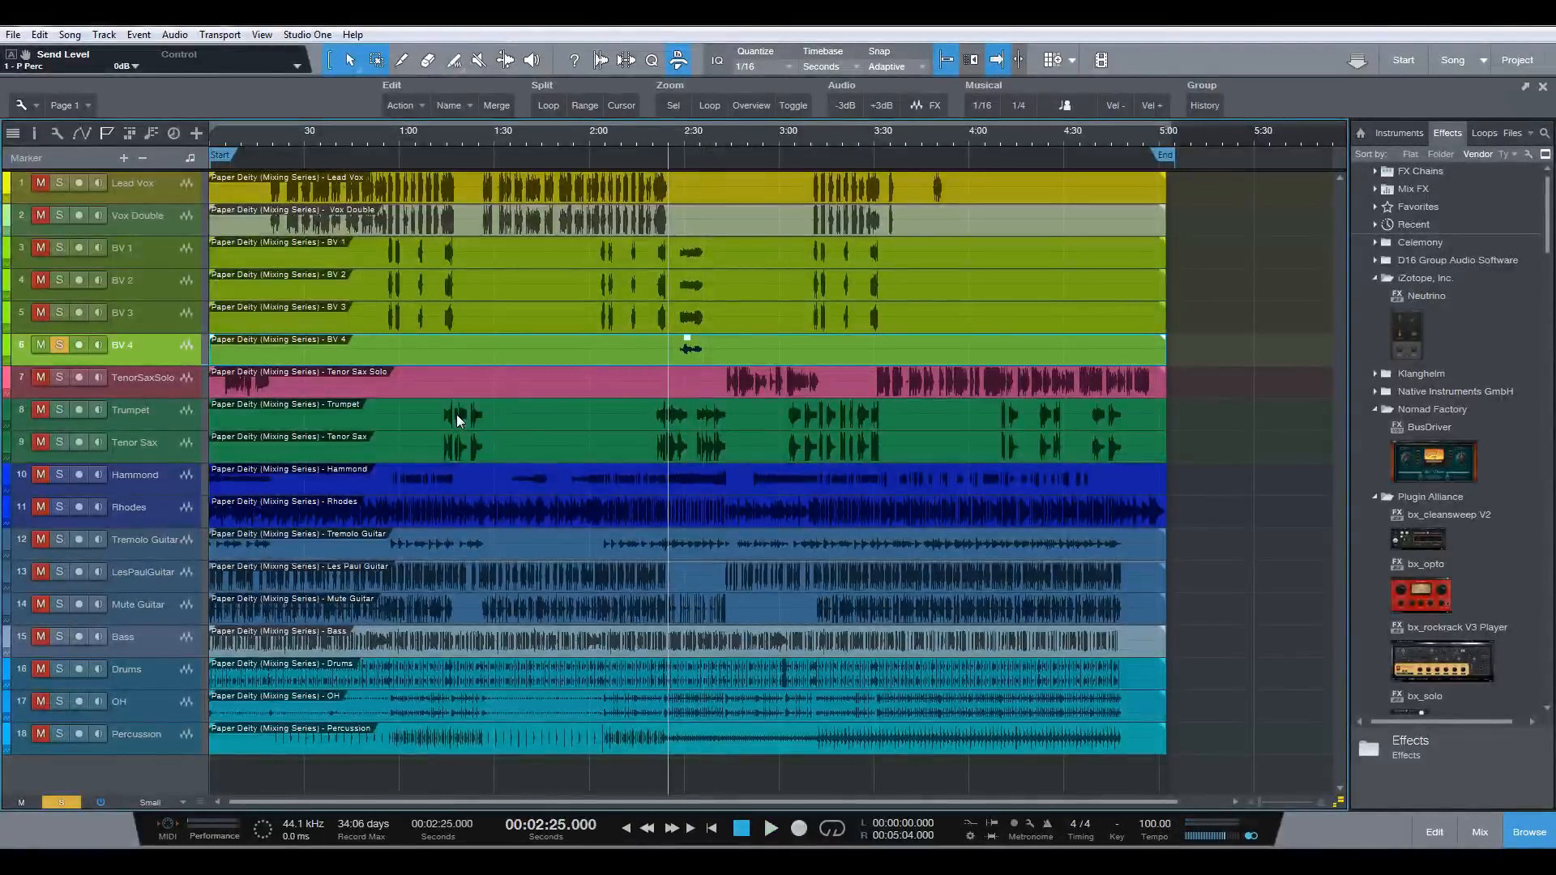
{"action": "key", "text": "F3"}
{"action": "key", "text": "space"}
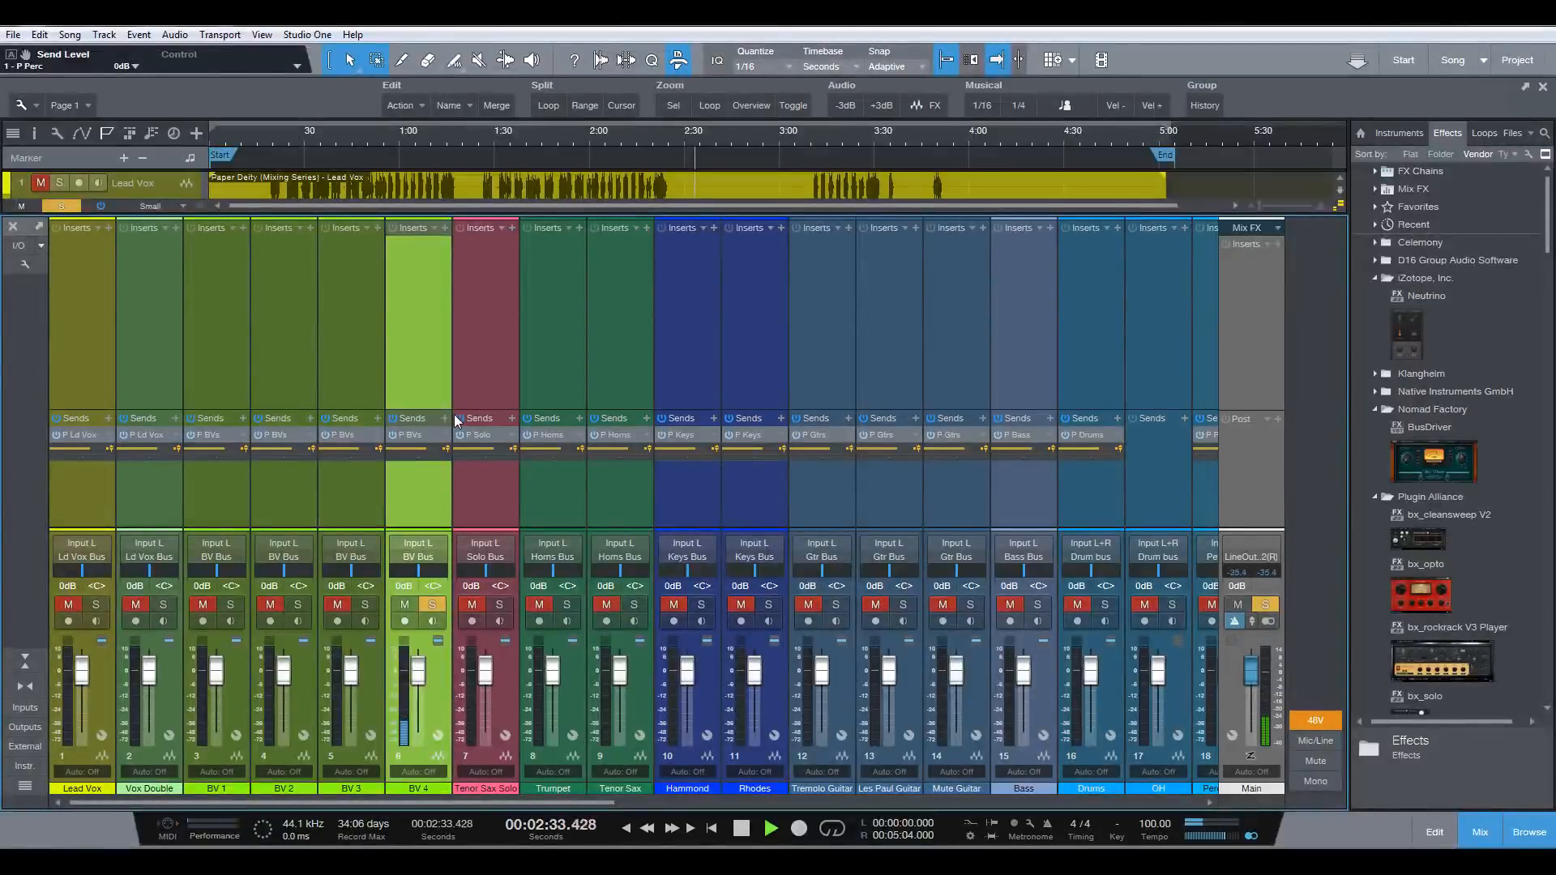
{"action": "key", "text": "space"}
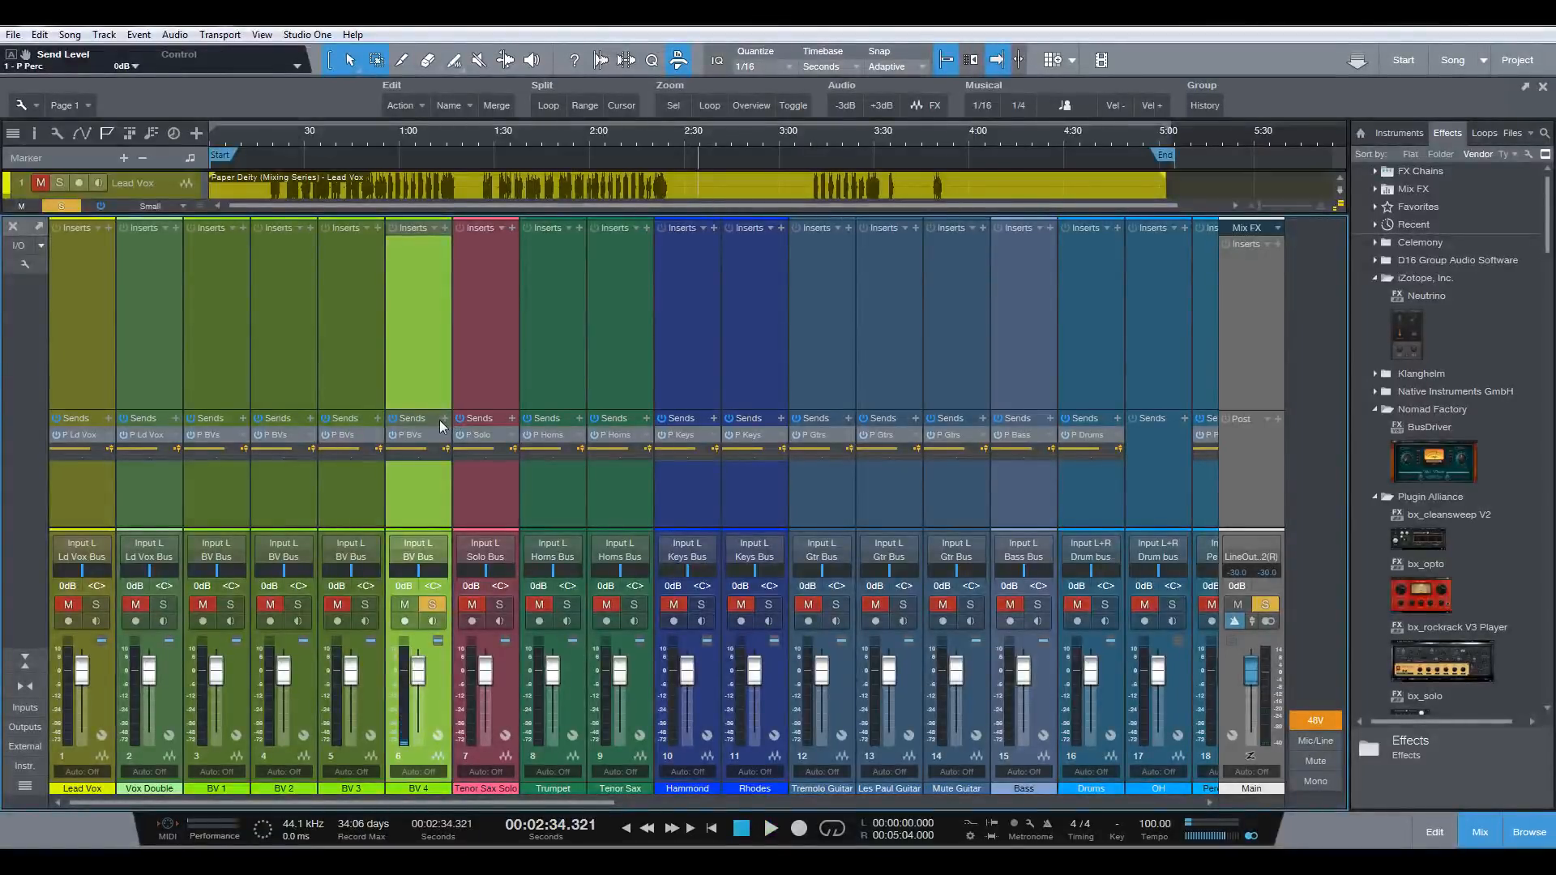
{"action": "key", "text": "F3"}
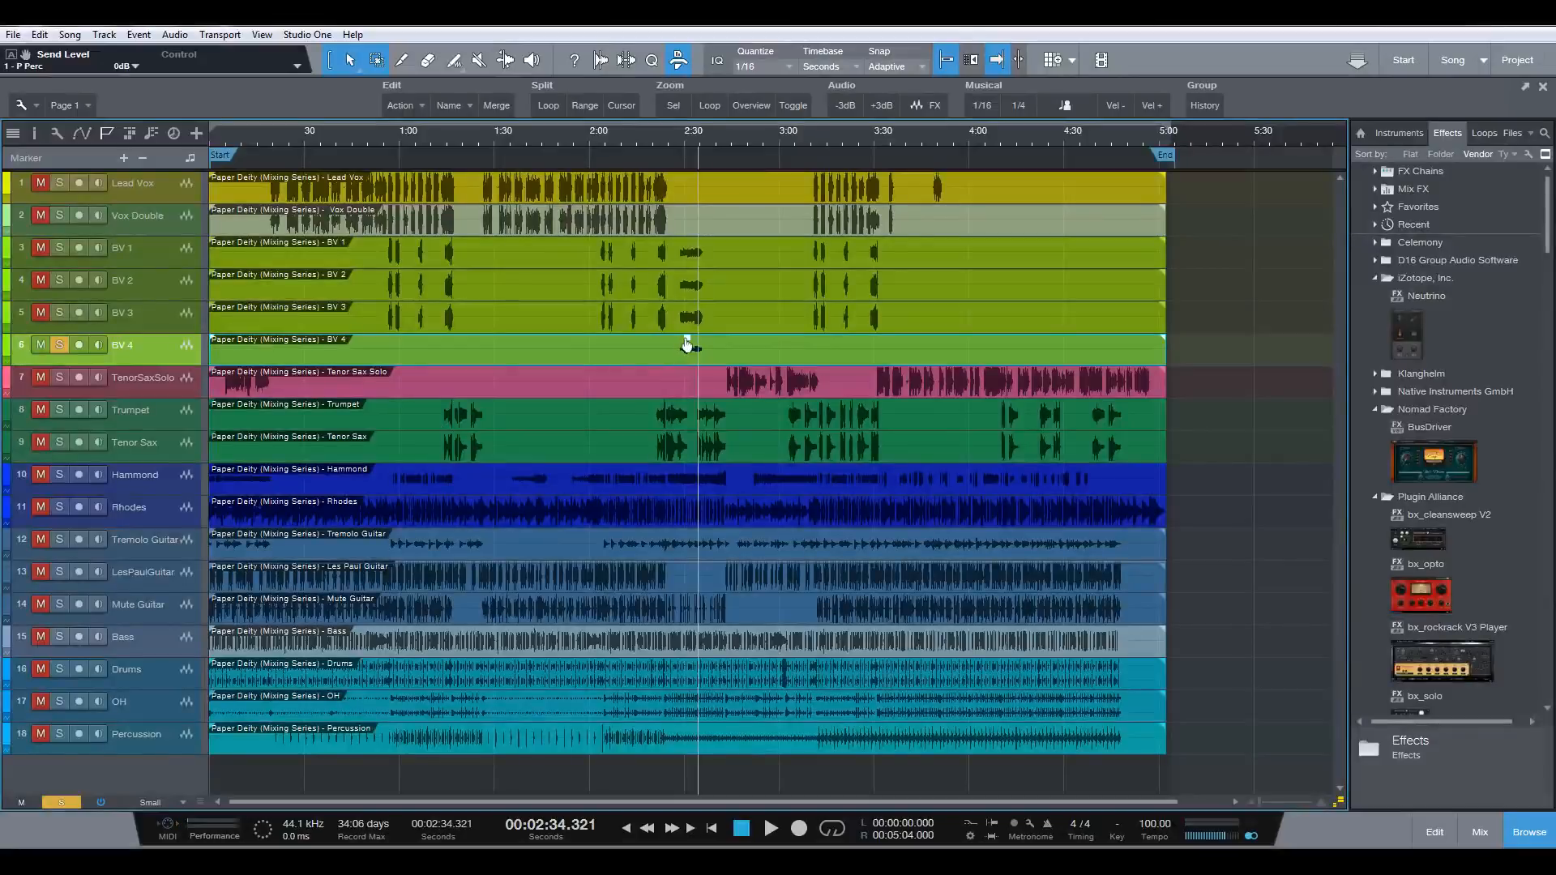
- Raise the clip gain of the BV 4 event and play it again from 2:25, watching its mixer meter
{"action": "left_click_drag", "start_coordinate": [686, 344], "coordinate": [690, 339]}
{"action": "key", "text": "space"}
{"action": "key", "text": "F3"}
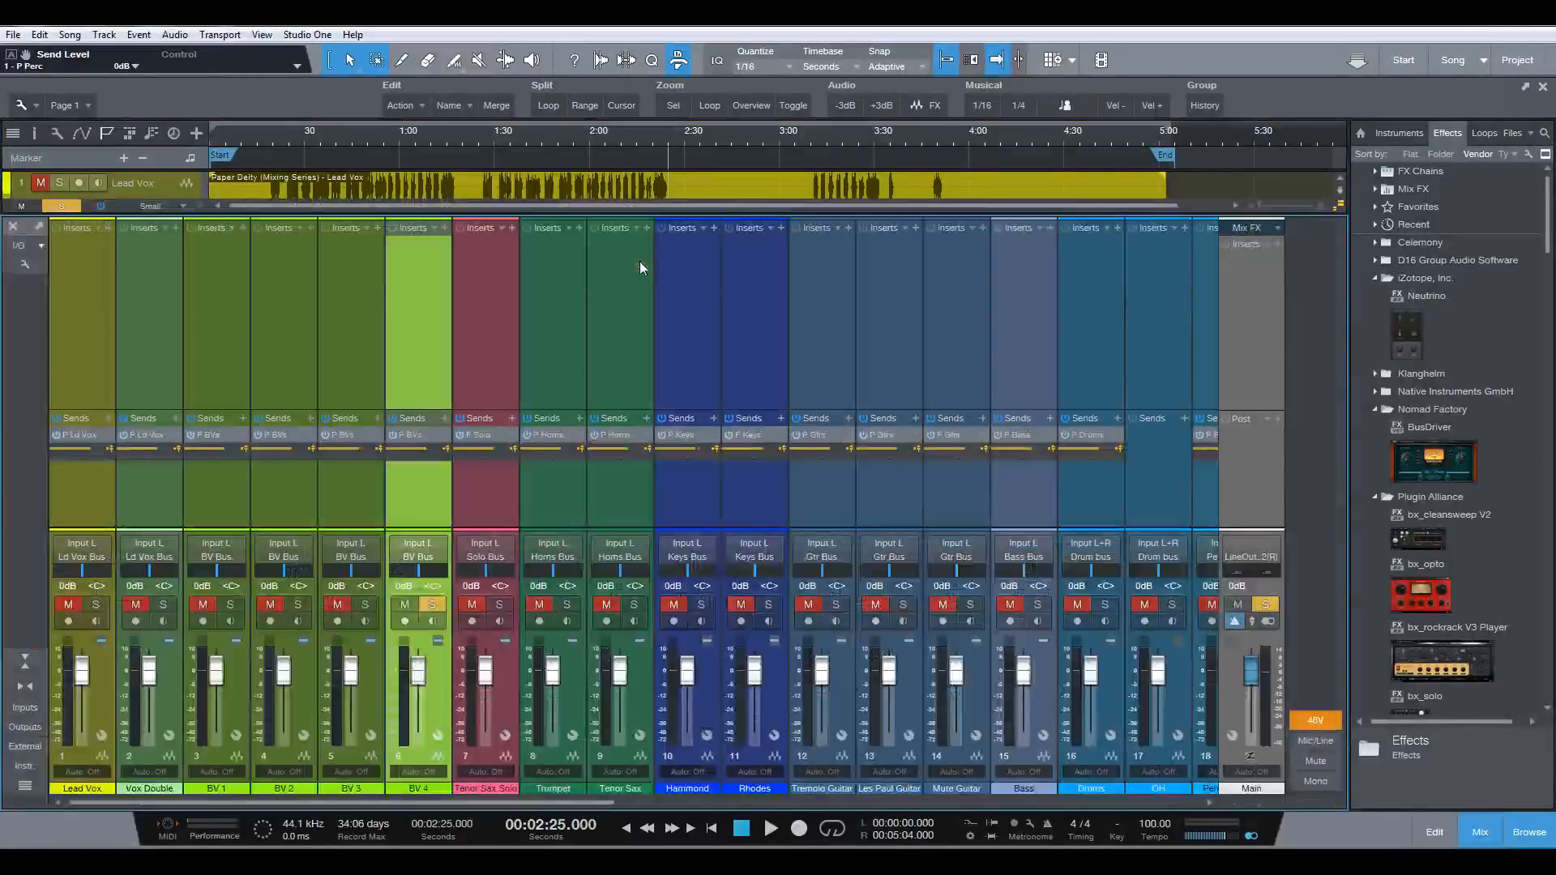
{"action": "key", "text": "space"}
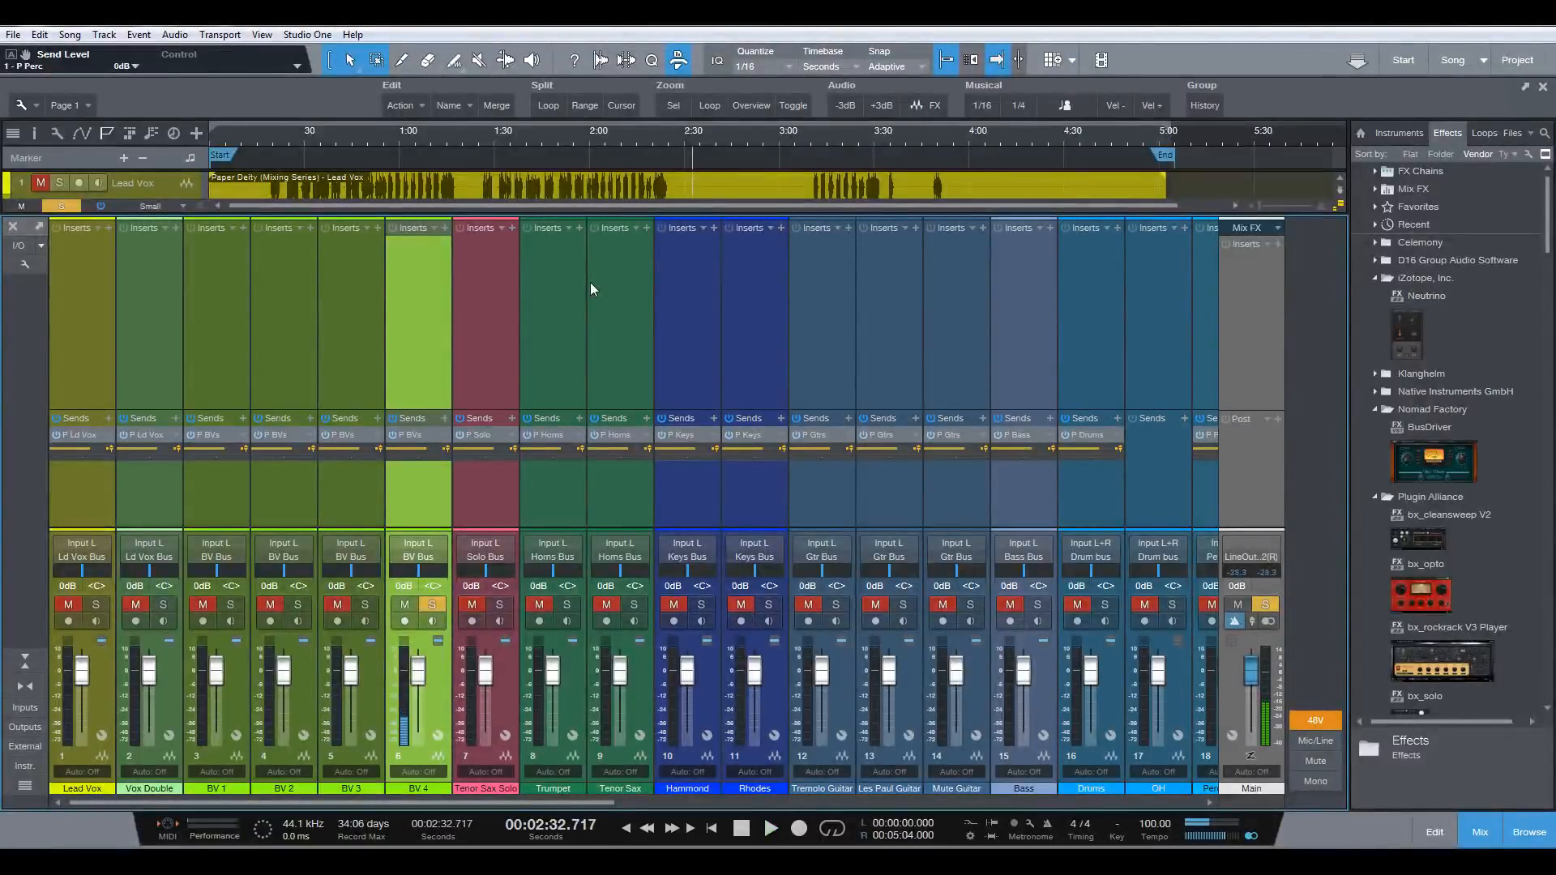
{"action": "key", "text": "space"}
{"action": "key", "text": "F3"}
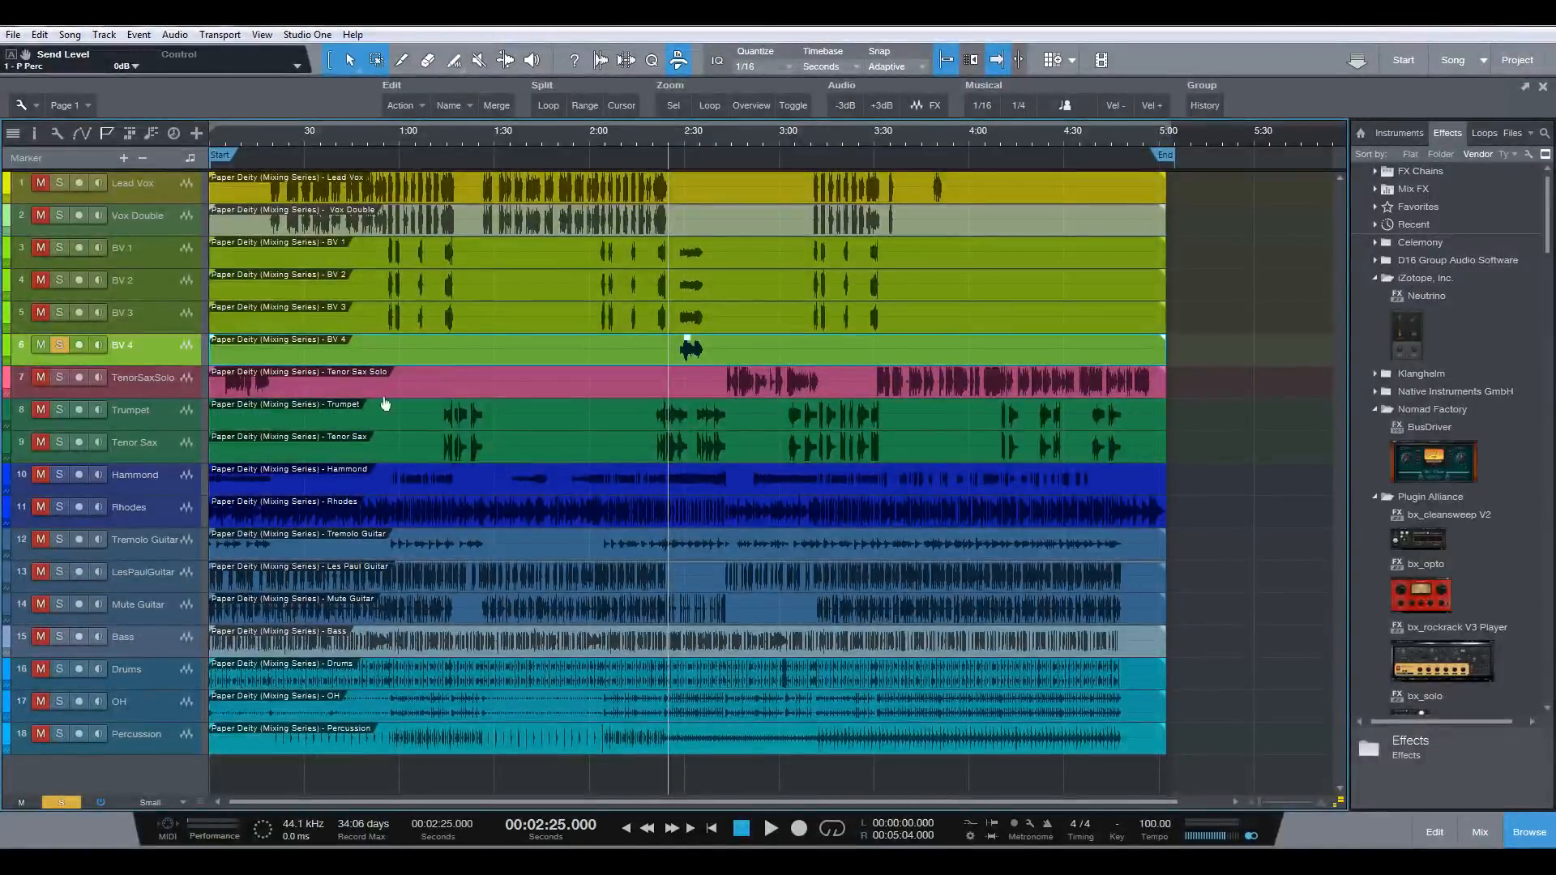
- Solo the Tenor Sax Solo track instead of BV 4 and check its mixer level from 2:43
{"action": "left_click", "coordinate": [718, 139]}
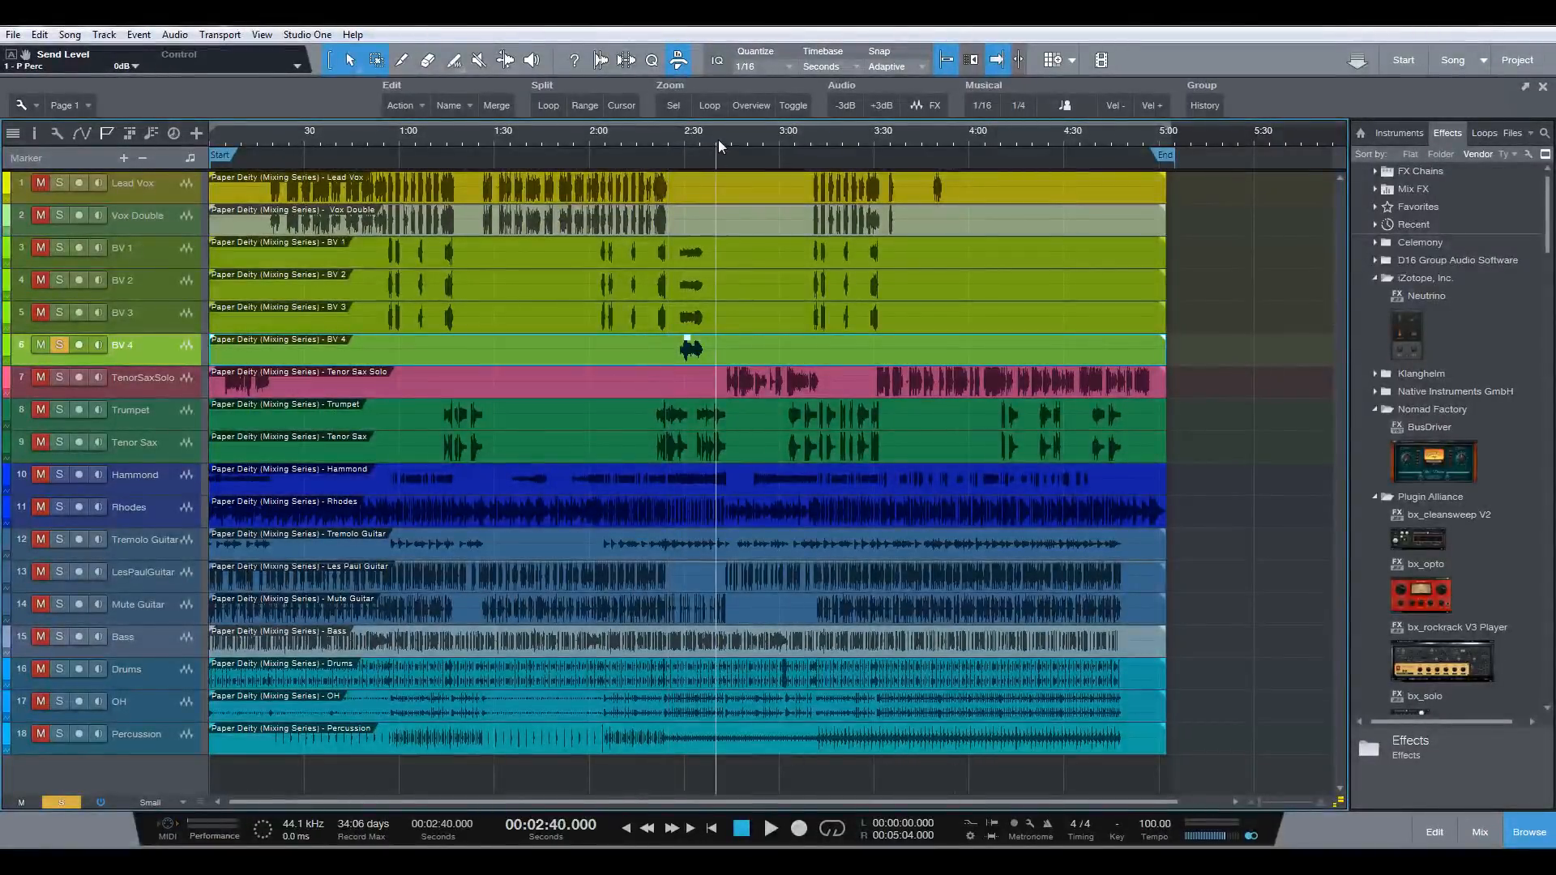
{"action": "left_click", "coordinate": [725, 137]}
{"action": "left_click_drag", "start_coordinate": [724, 138], "coordinate": [728, 148]}
{"action": "left_click", "coordinate": [742, 140]}
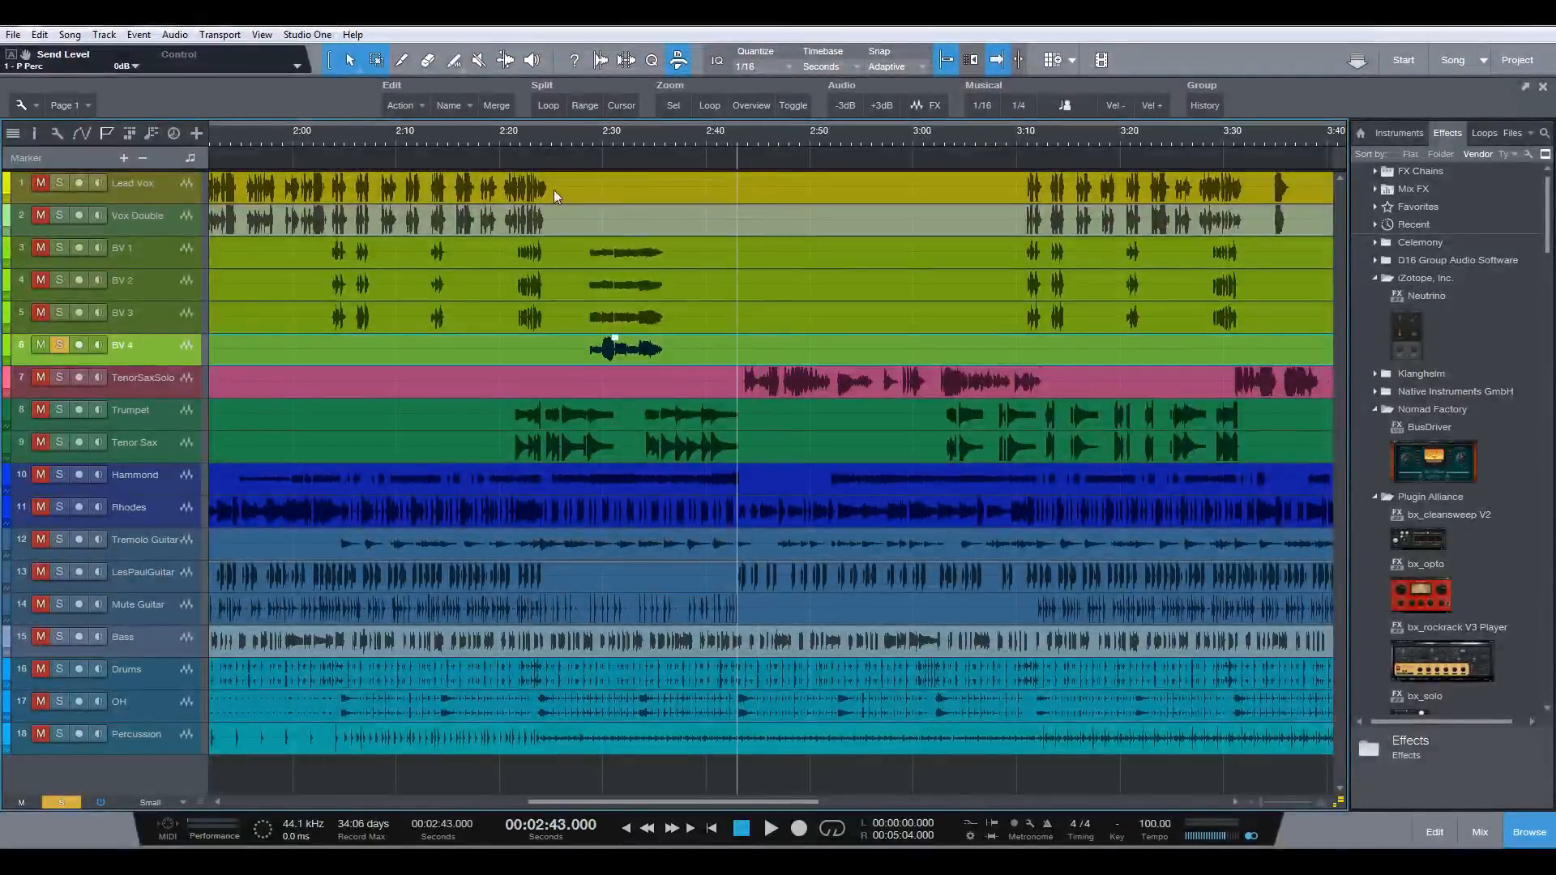
{"action": "left_click", "coordinate": [60, 345]}
{"action": "key", "text": "F3"}
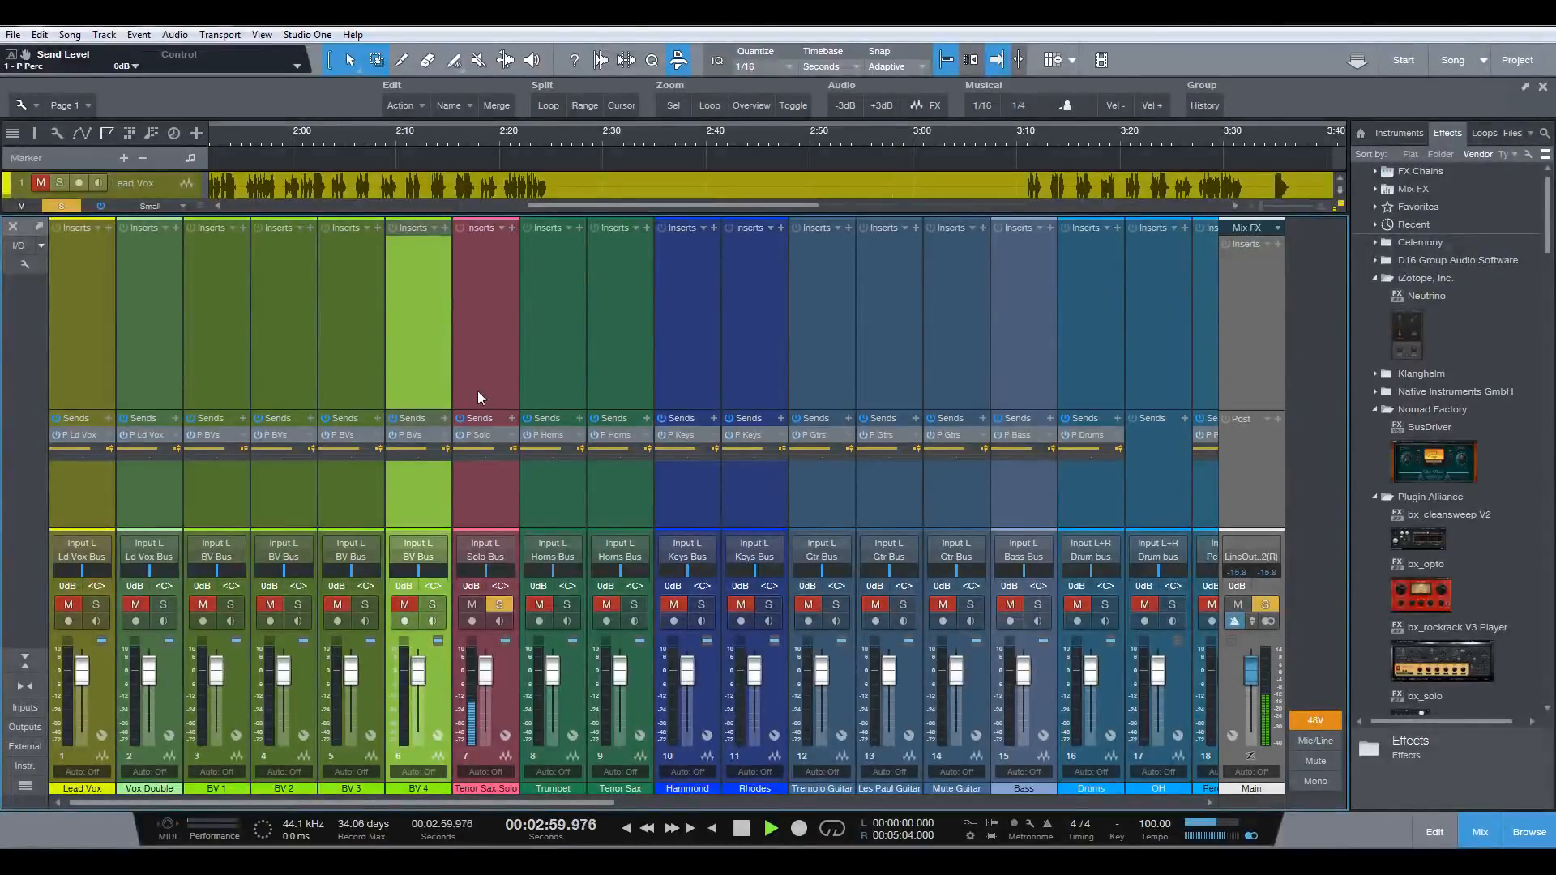
{"action": "key", "text": "space"}
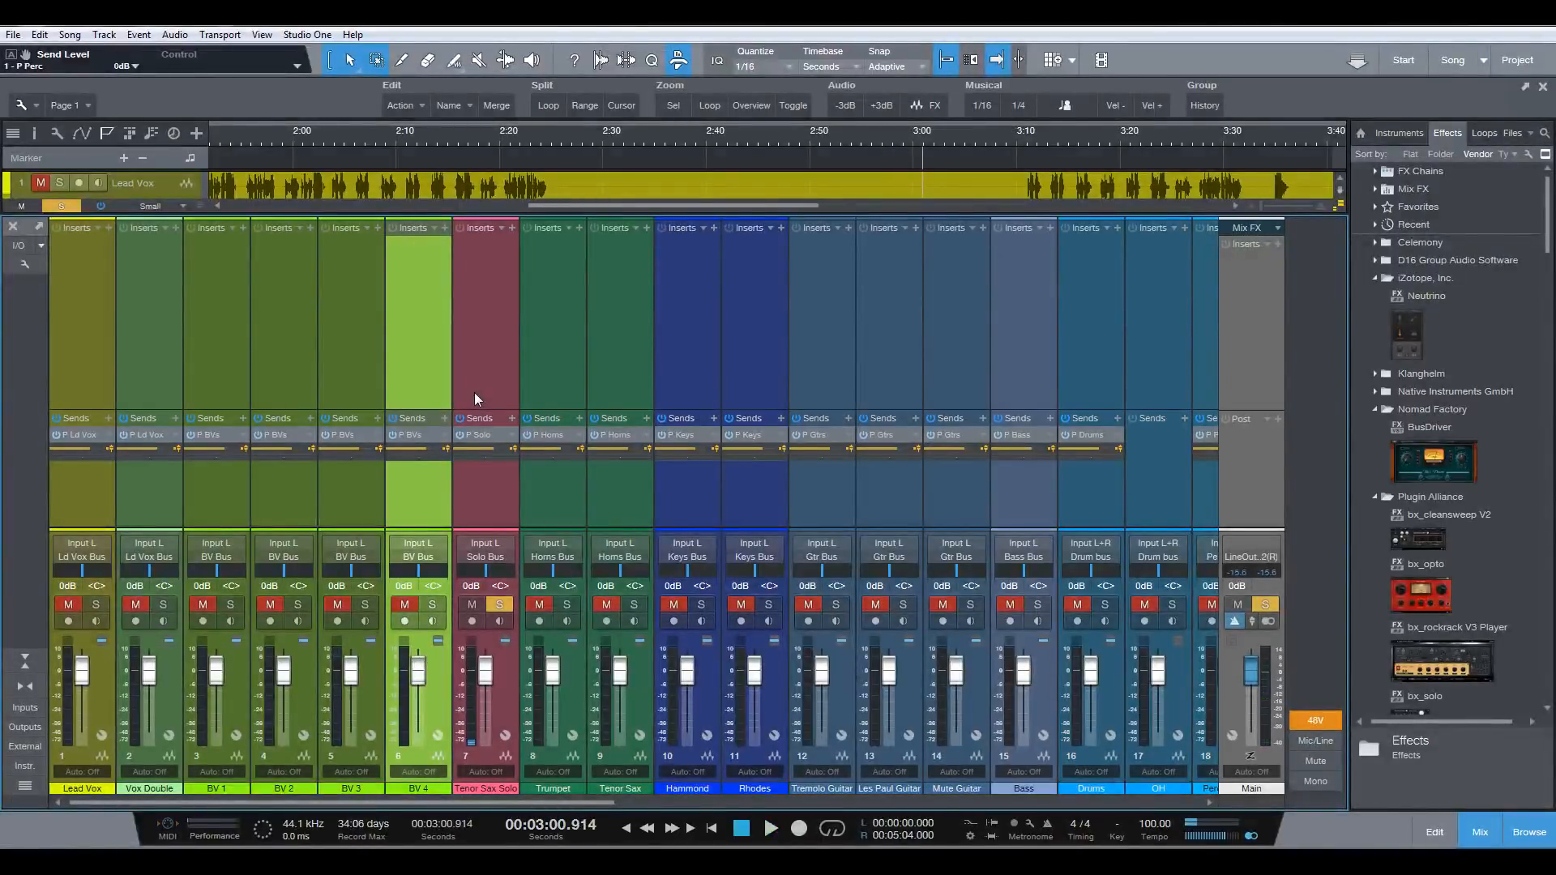
{"action": "key", "text": "F3"}
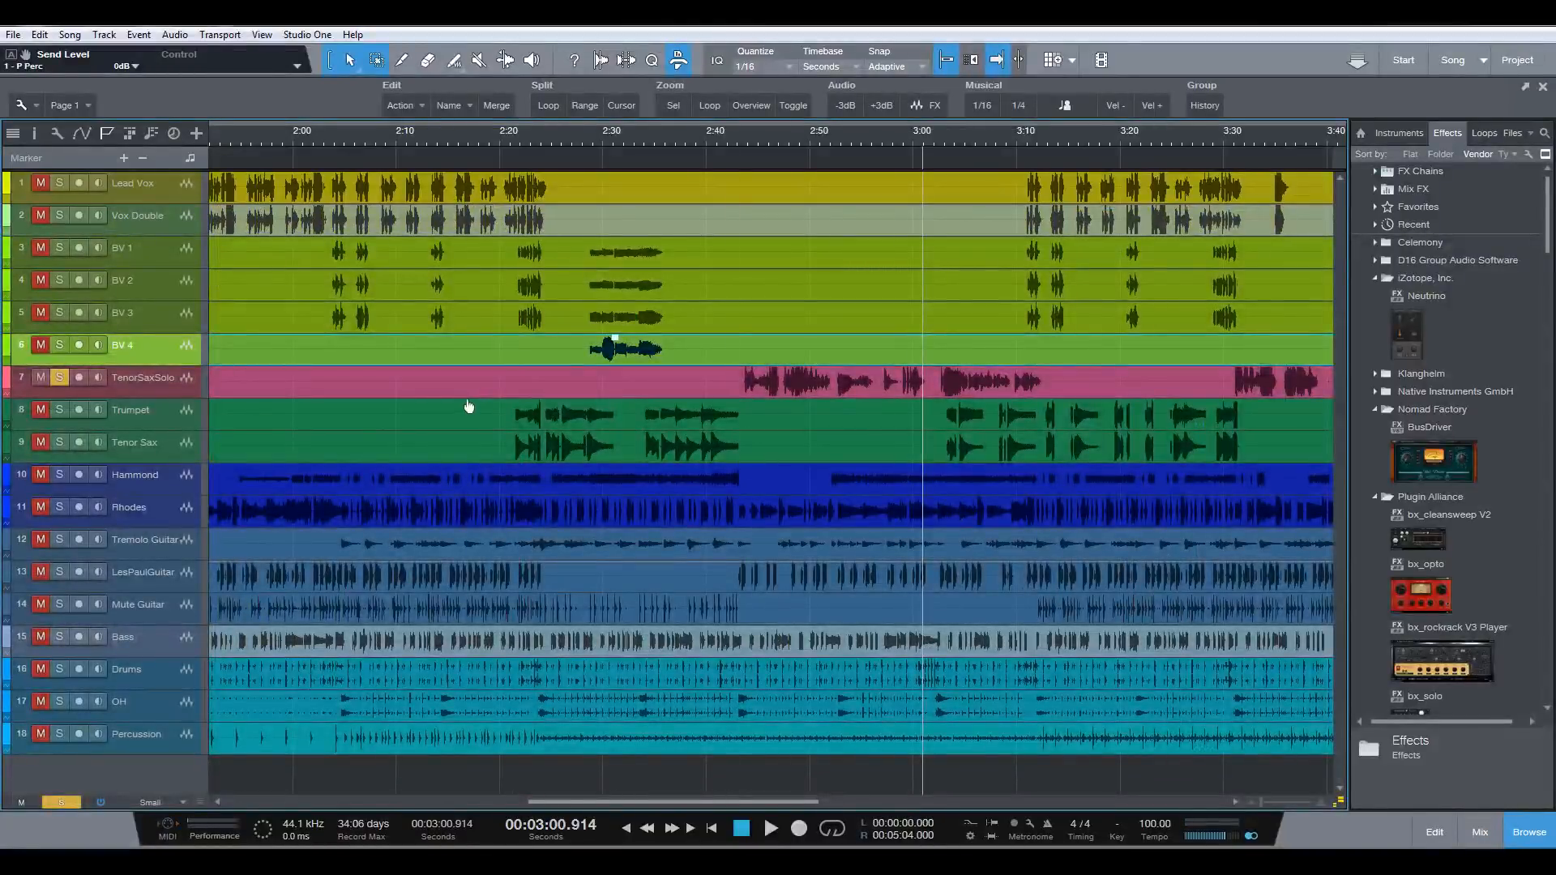
{"action": "key", "text": "KP_0"}
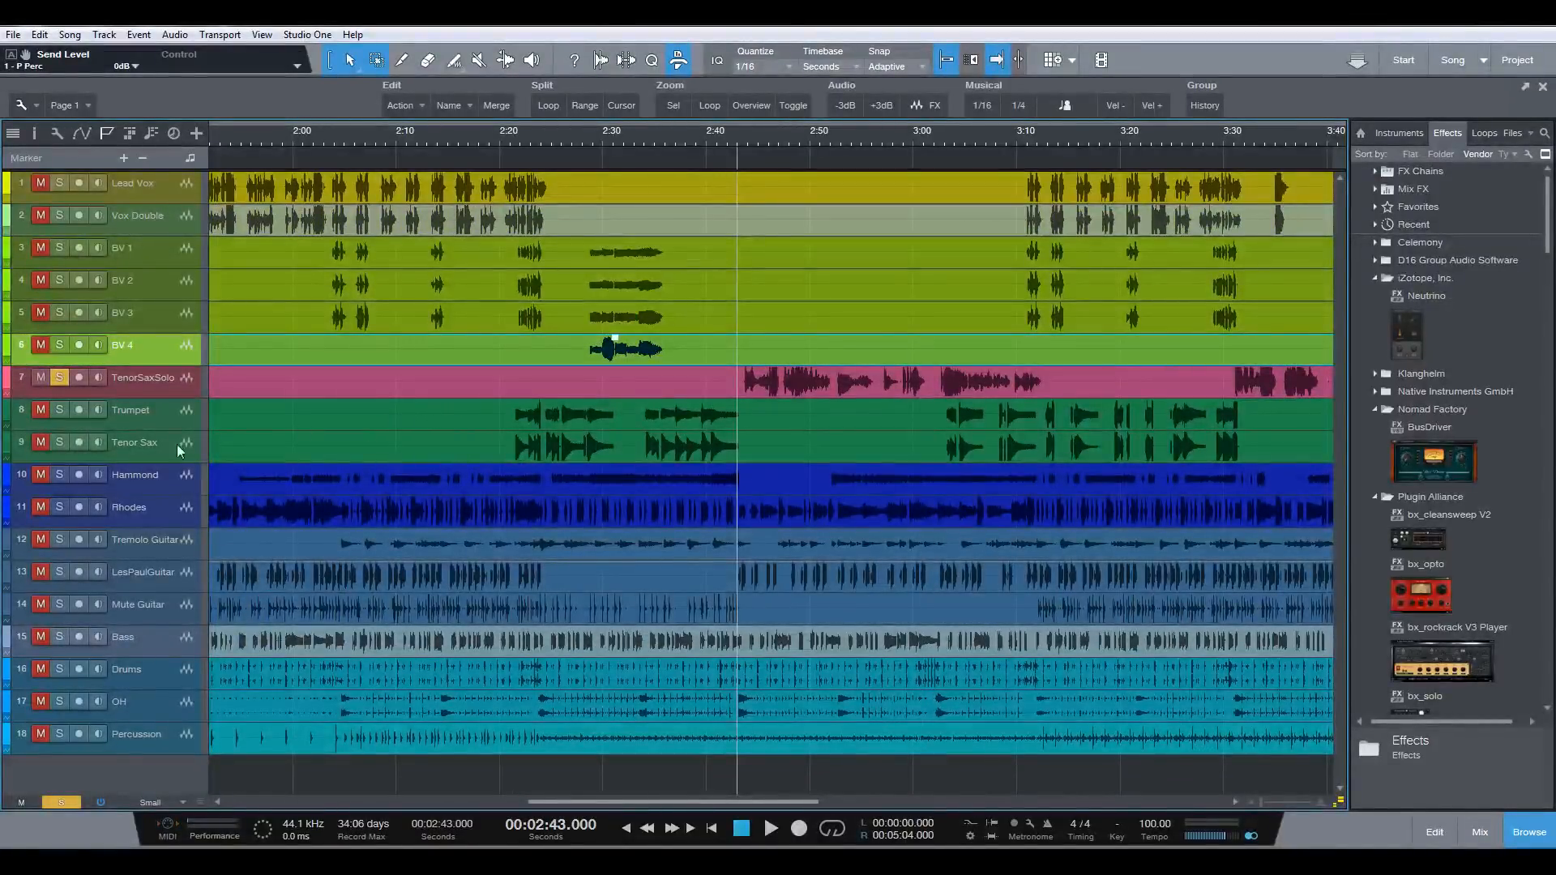
- Solo the Trumpet track instead of Tenor Sax Solo and check its mixer level from 2:21
{"action": "left_click", "coordinate": [60, 409]}
{"action": "left_click", "coordinate": [511, 148]}
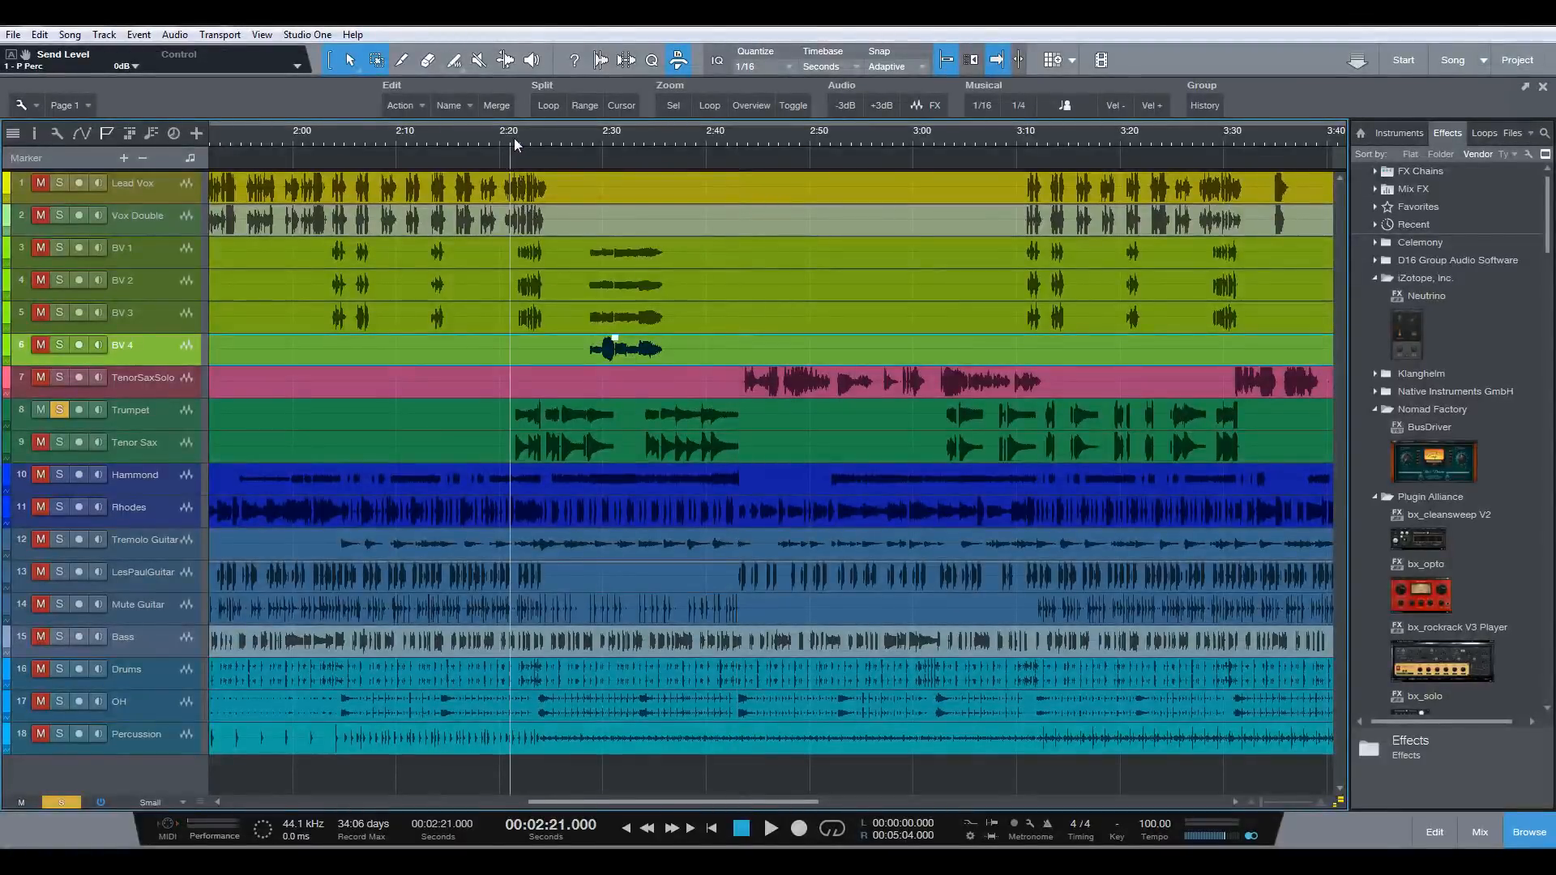
{"action": "key", "text": "F3"}
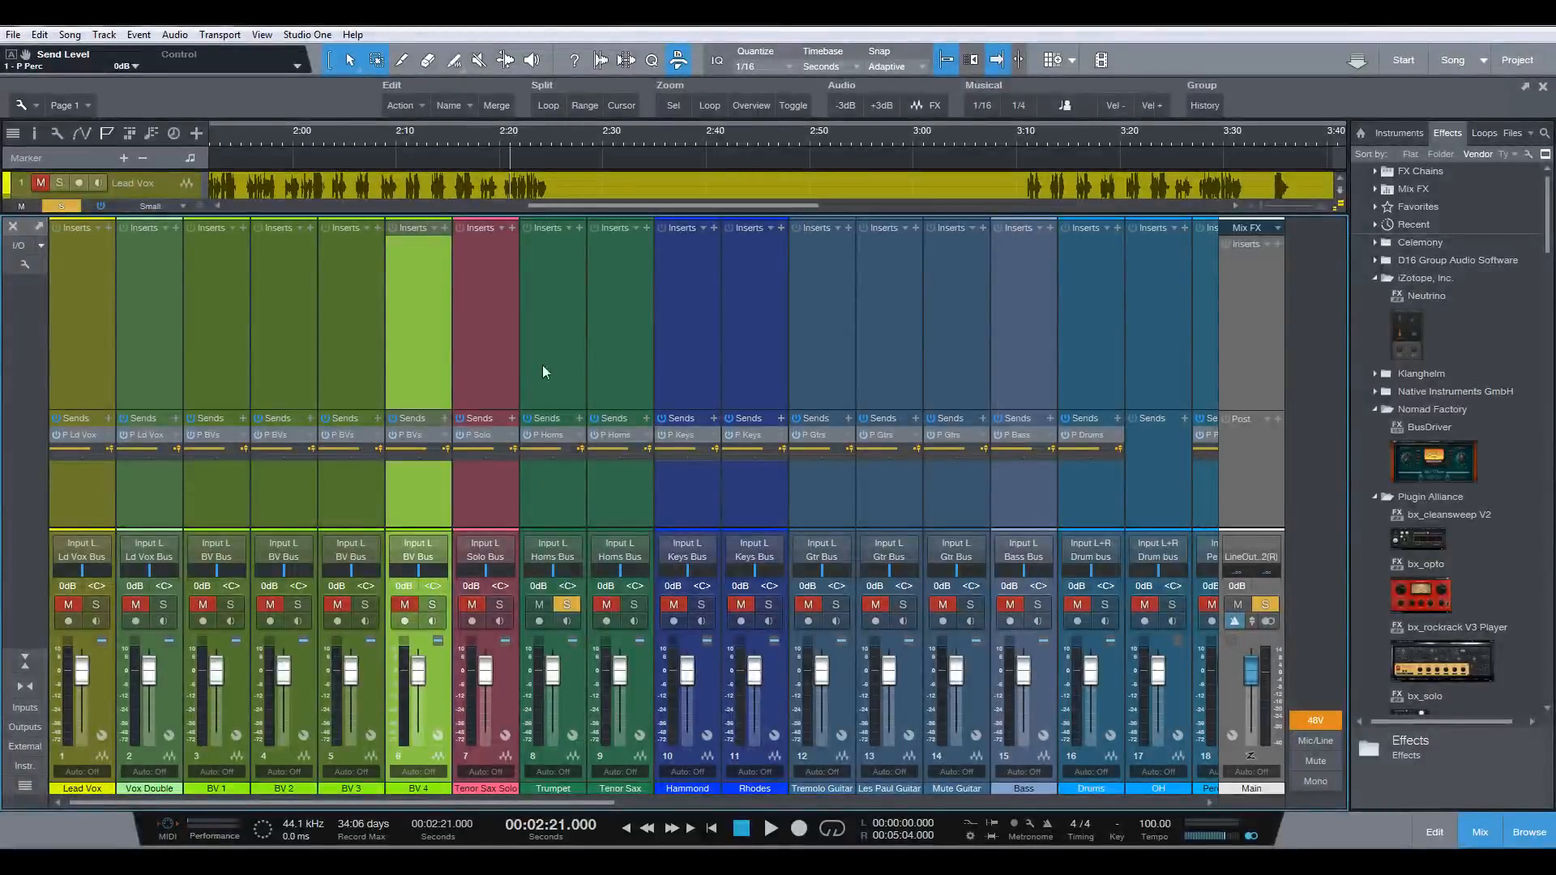
{"action": "left_click", "coordinate": [556, 332]}
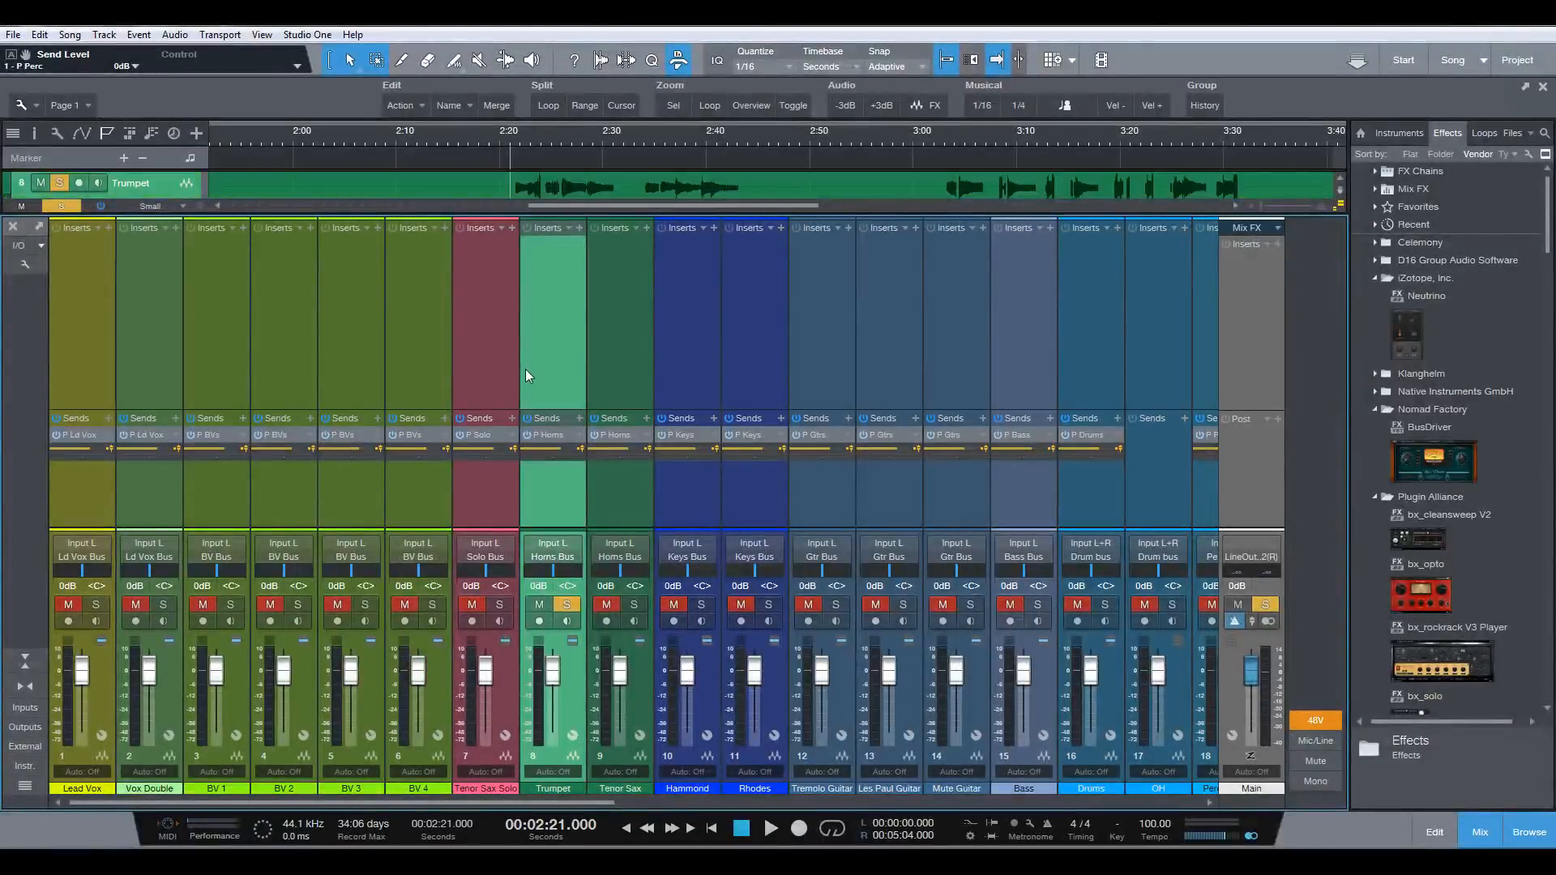
{"action": "key", "text": "space"}
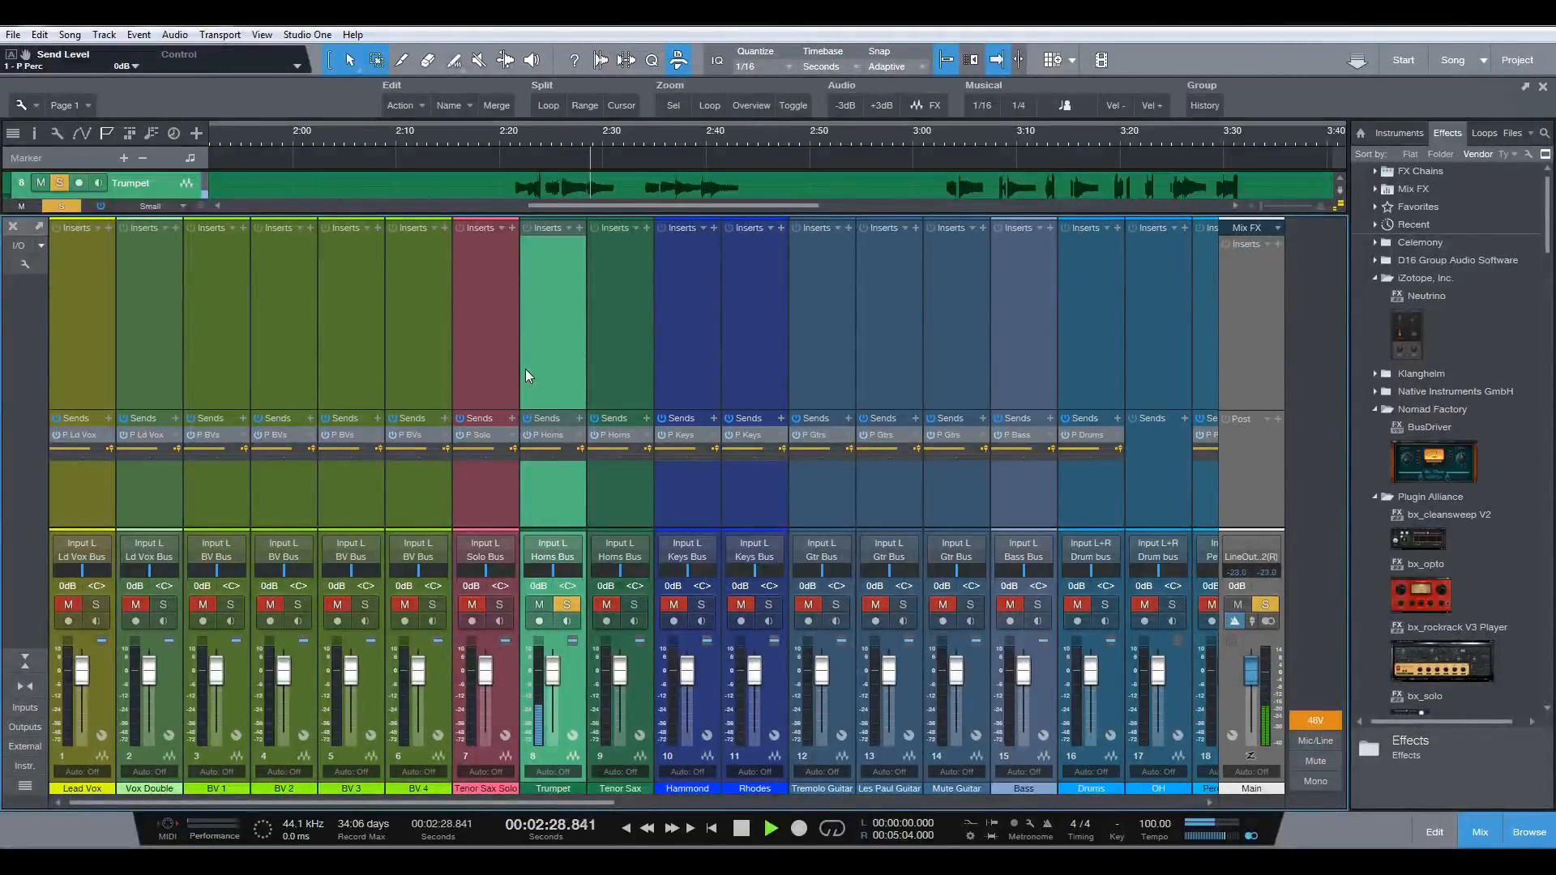
{"action": "key", "text": "space"}
{"action": "key", "text": "space"}
{"action": "key", "text": "F3"}
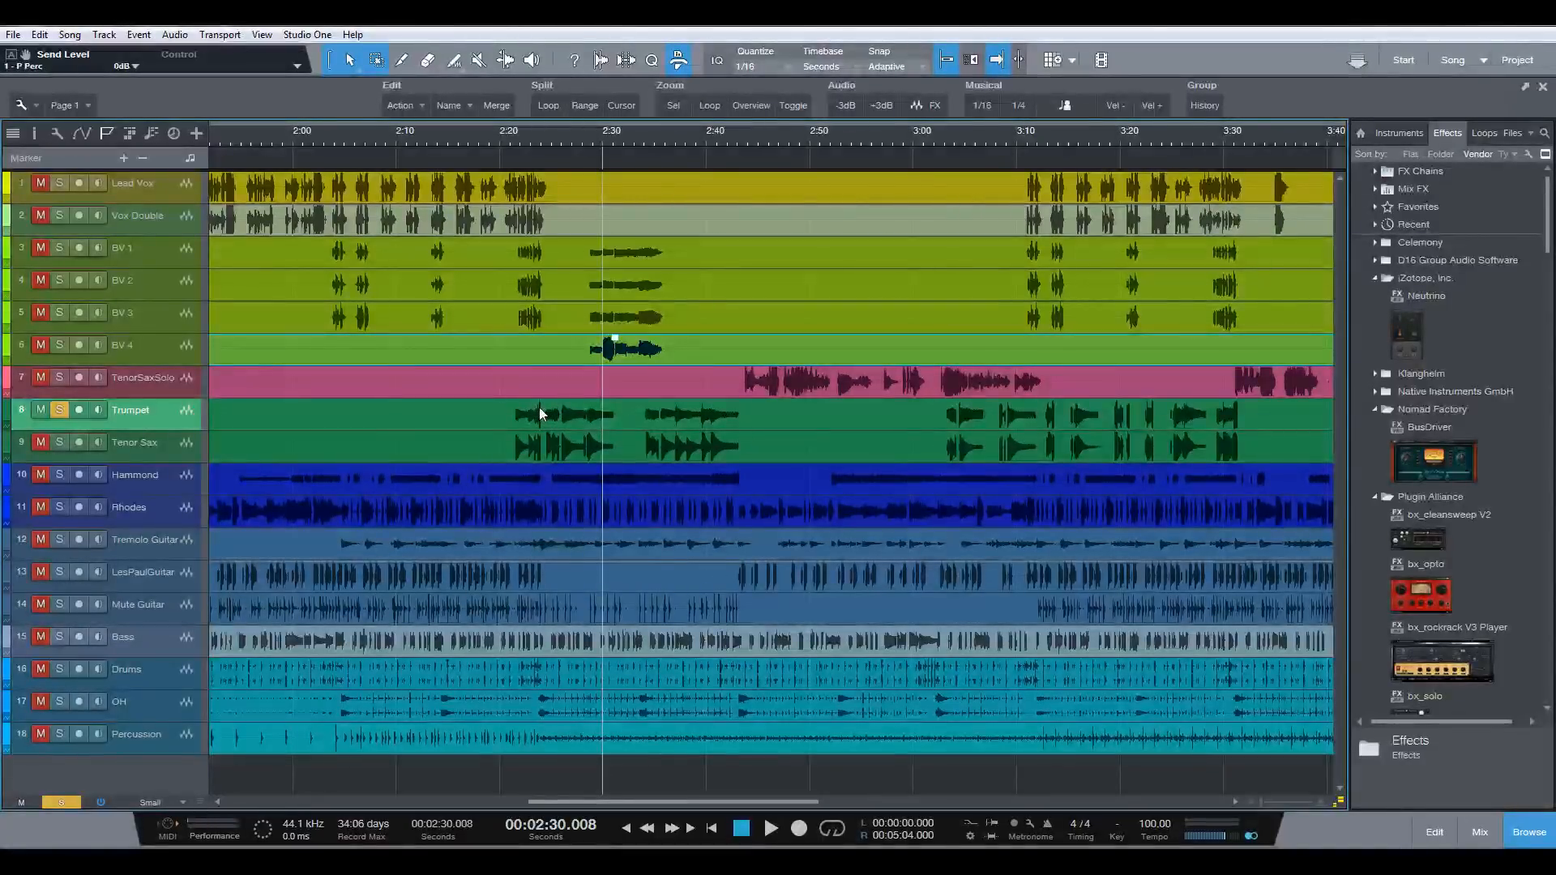
- Select the Tenor Sax track, solo it instead of Trumpet and check its mixer level from 2:21
{"action": "left_click", "coordinate": [106, 448]}
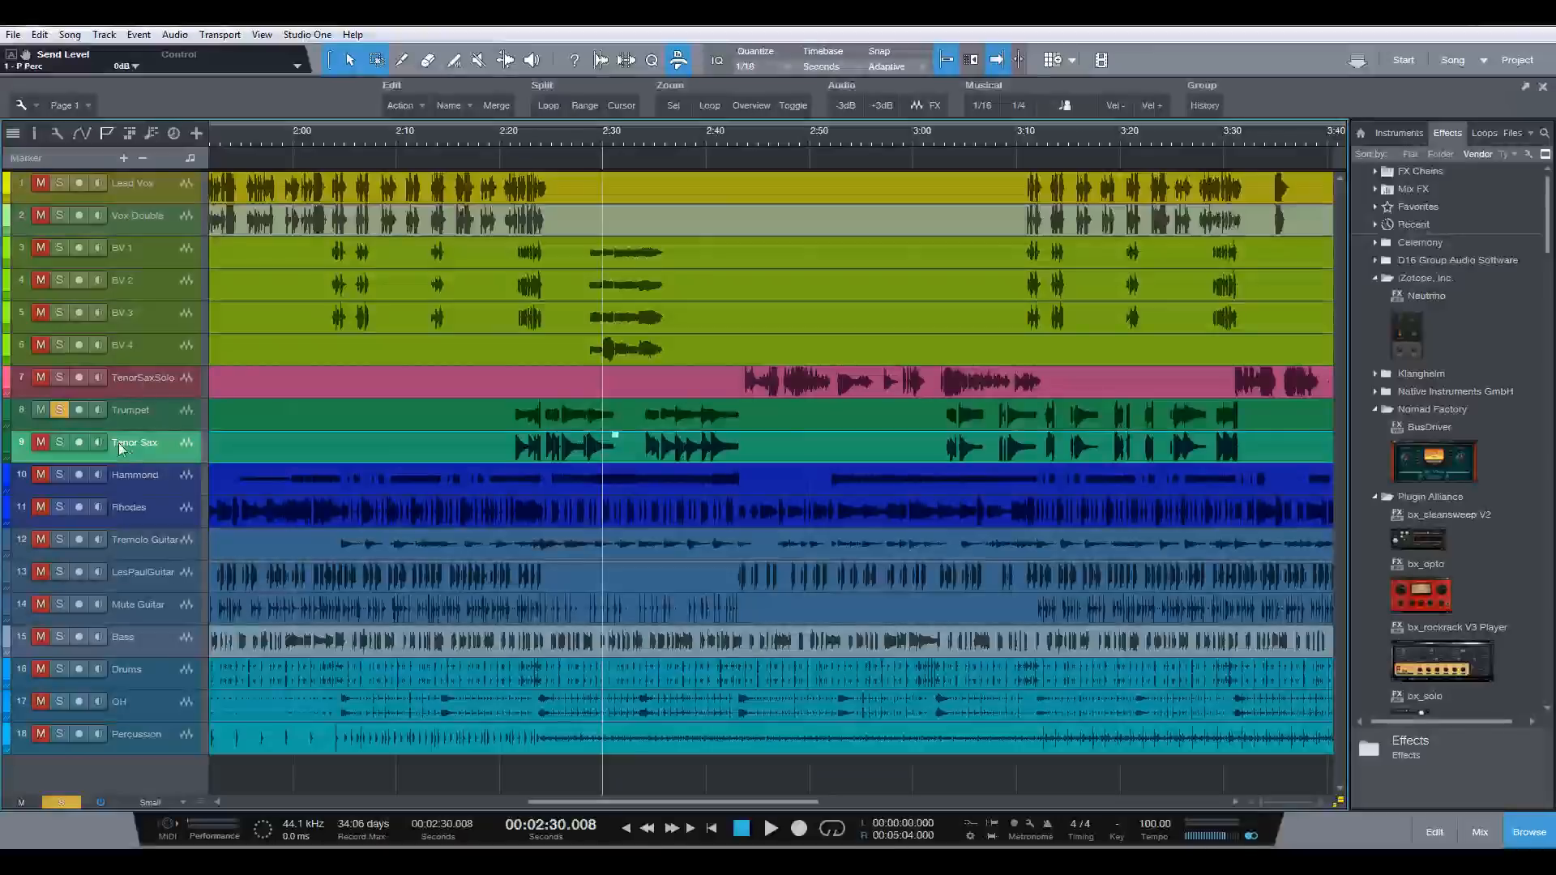
{"action": "left_click", "coordinate": [58, 409]}
{"action": "left_click", "coordinate": [59, 442]}
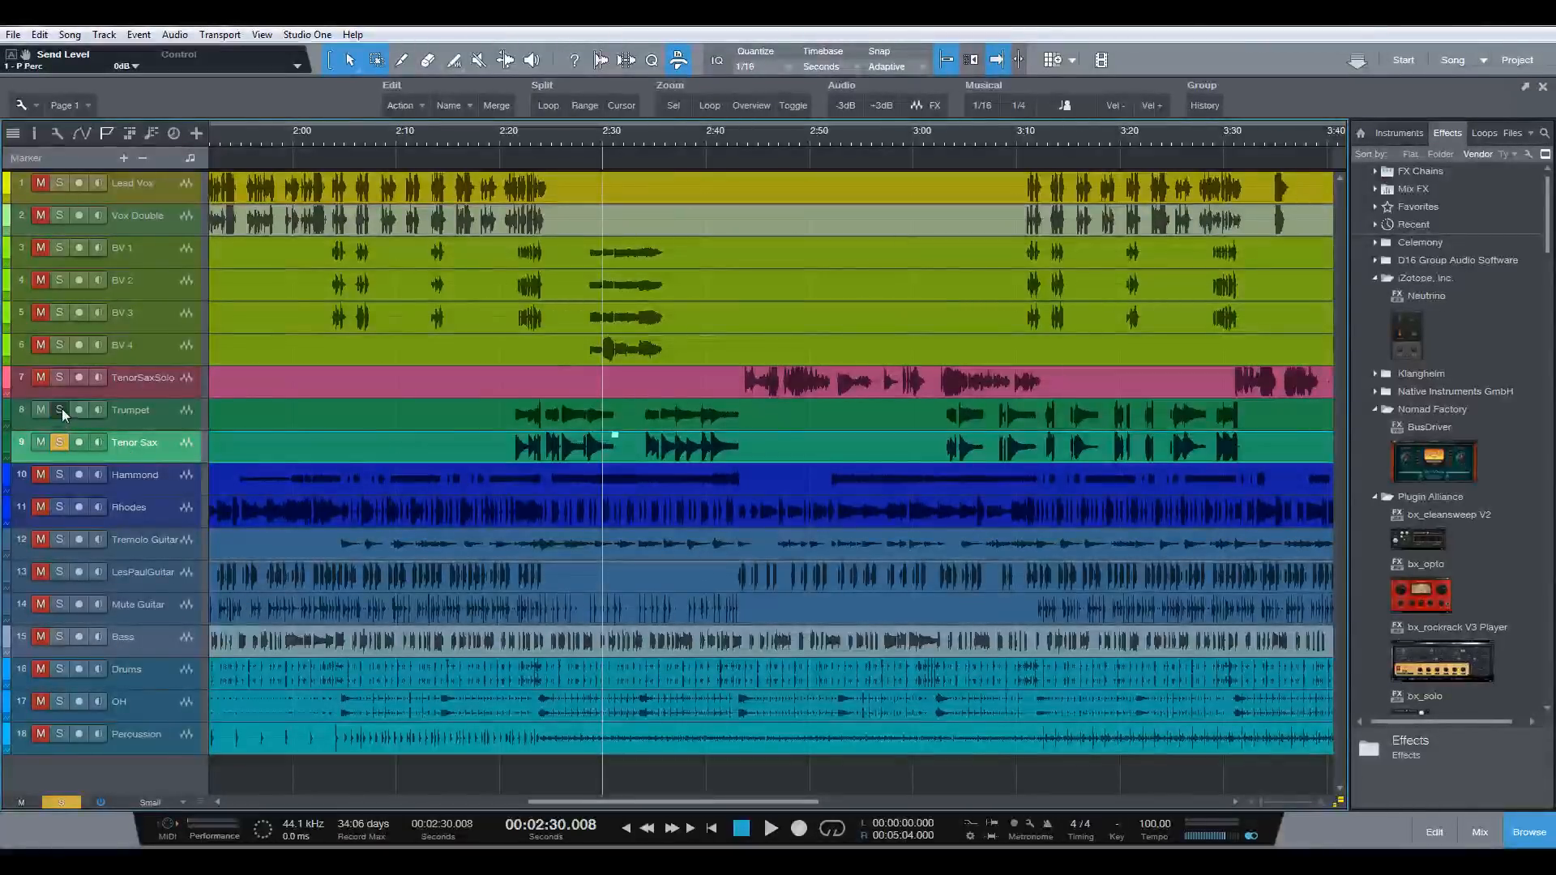
{"action": "left_click", "coordinate": [510, 375]}
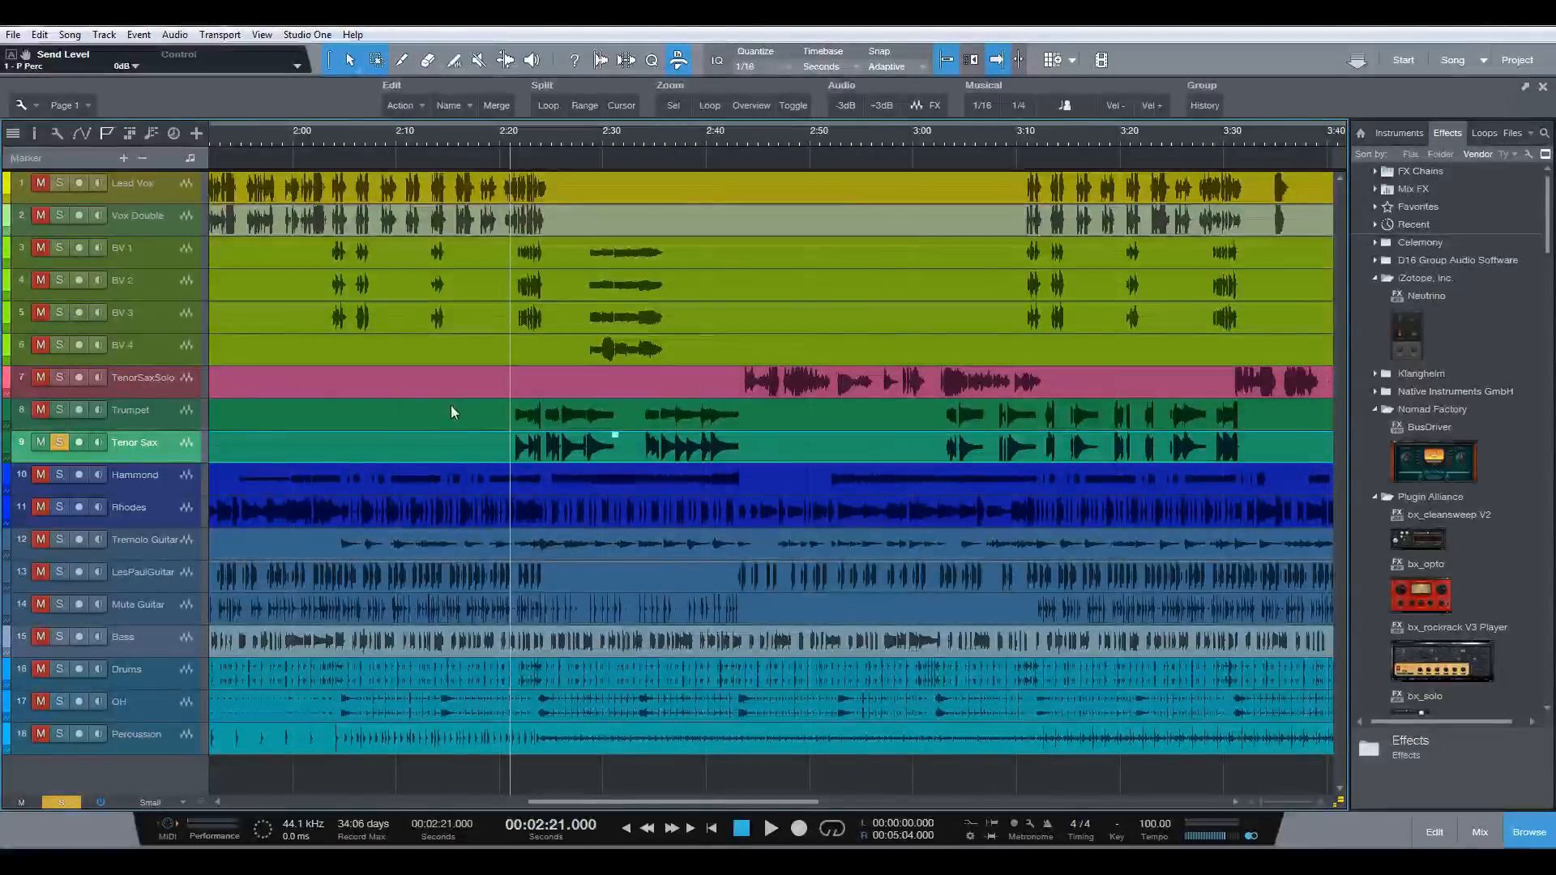
{"action": "key", "text": "F3"}
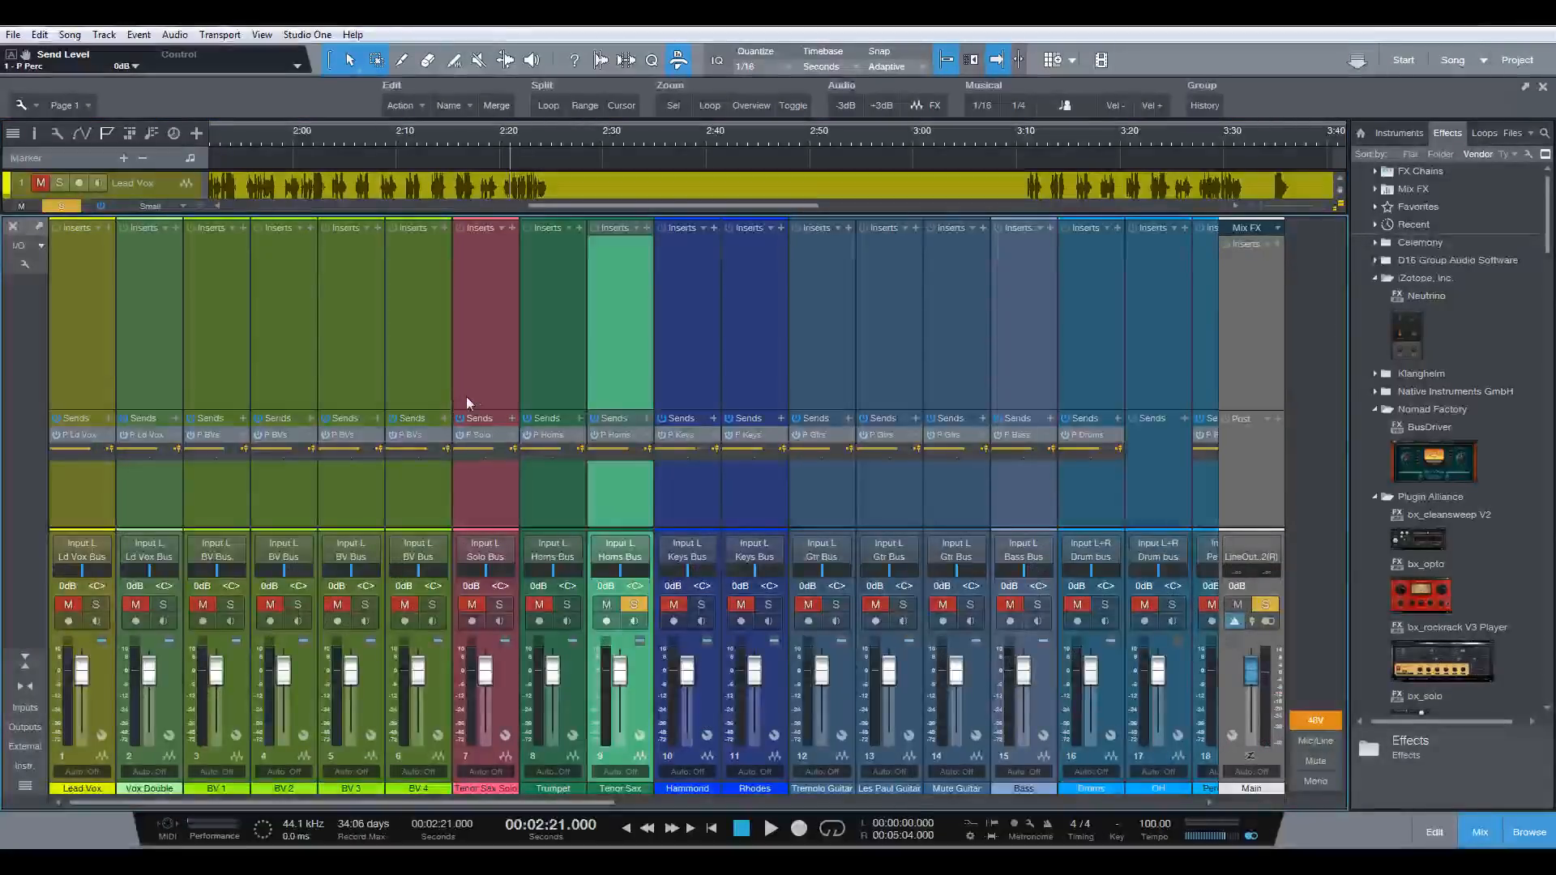
{"action": "key", "text": "space"}
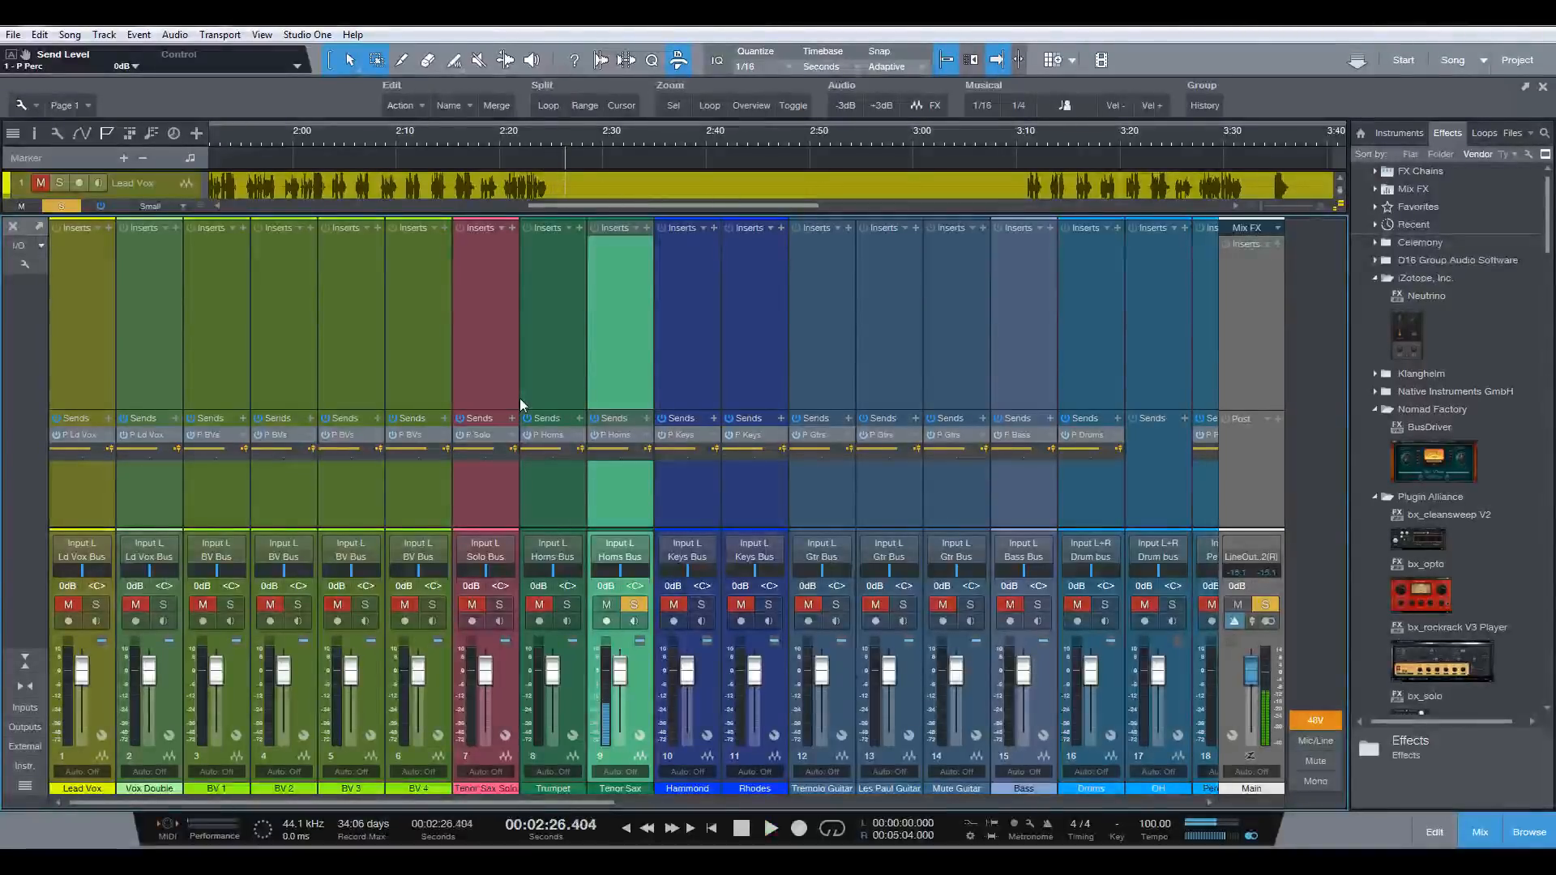
{"action": "key", "text": "space"}
{"action": "key", "text": "F3"}
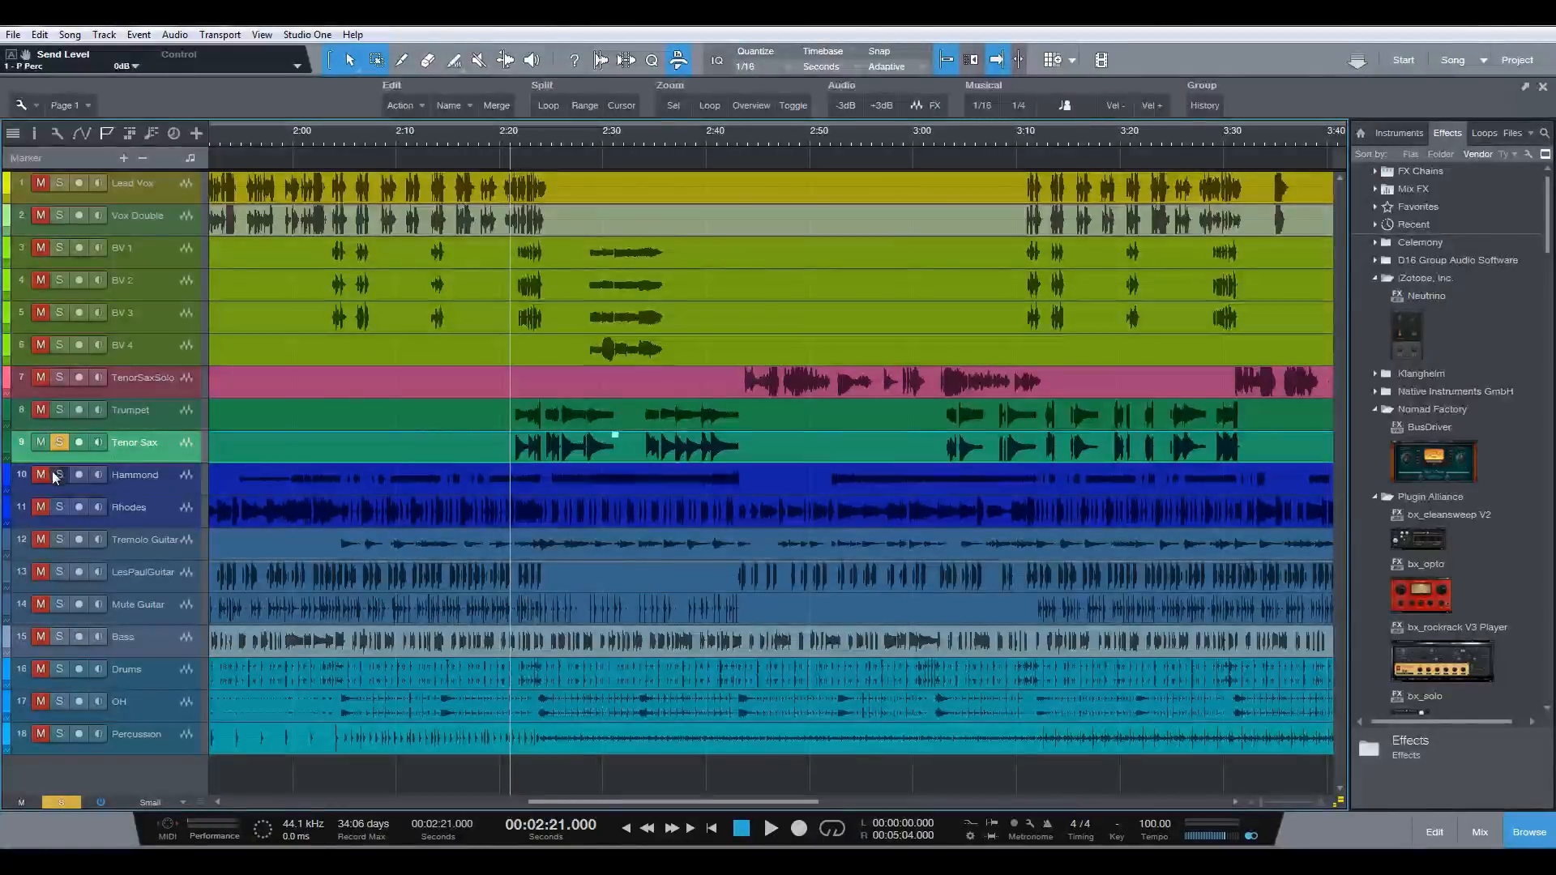
- Select the Hammond track, solo it instead of Tenor Sax and check its mixer level from 2:25
{"action": "left_click", "coordinate": [138, 478]}
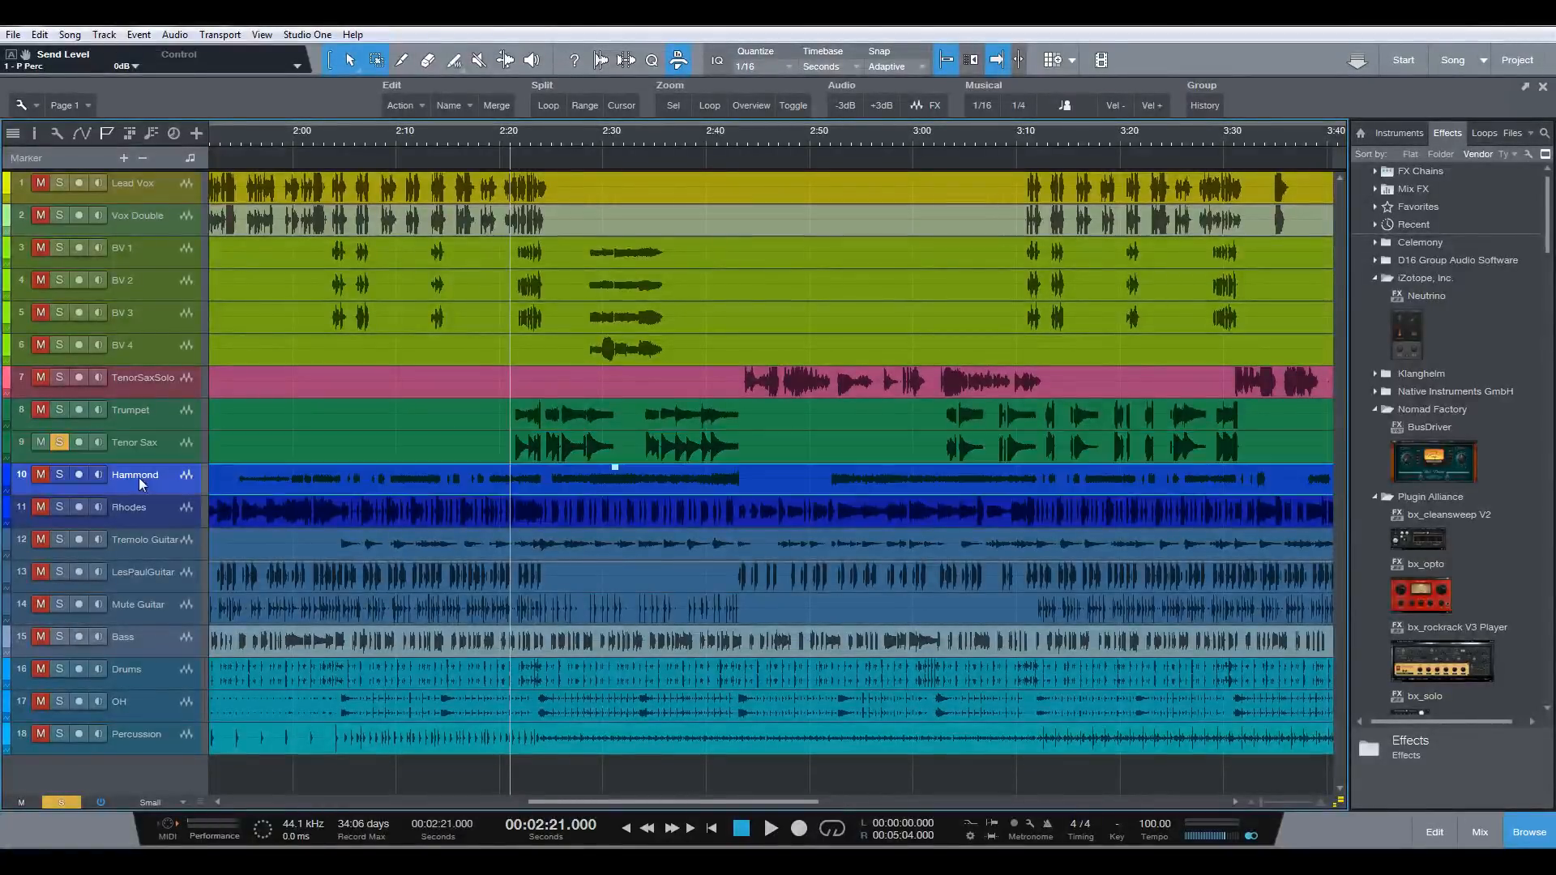
{"action": "left_click", "coordinate": [59, 474]}
{"action": "key", "text": "space"}
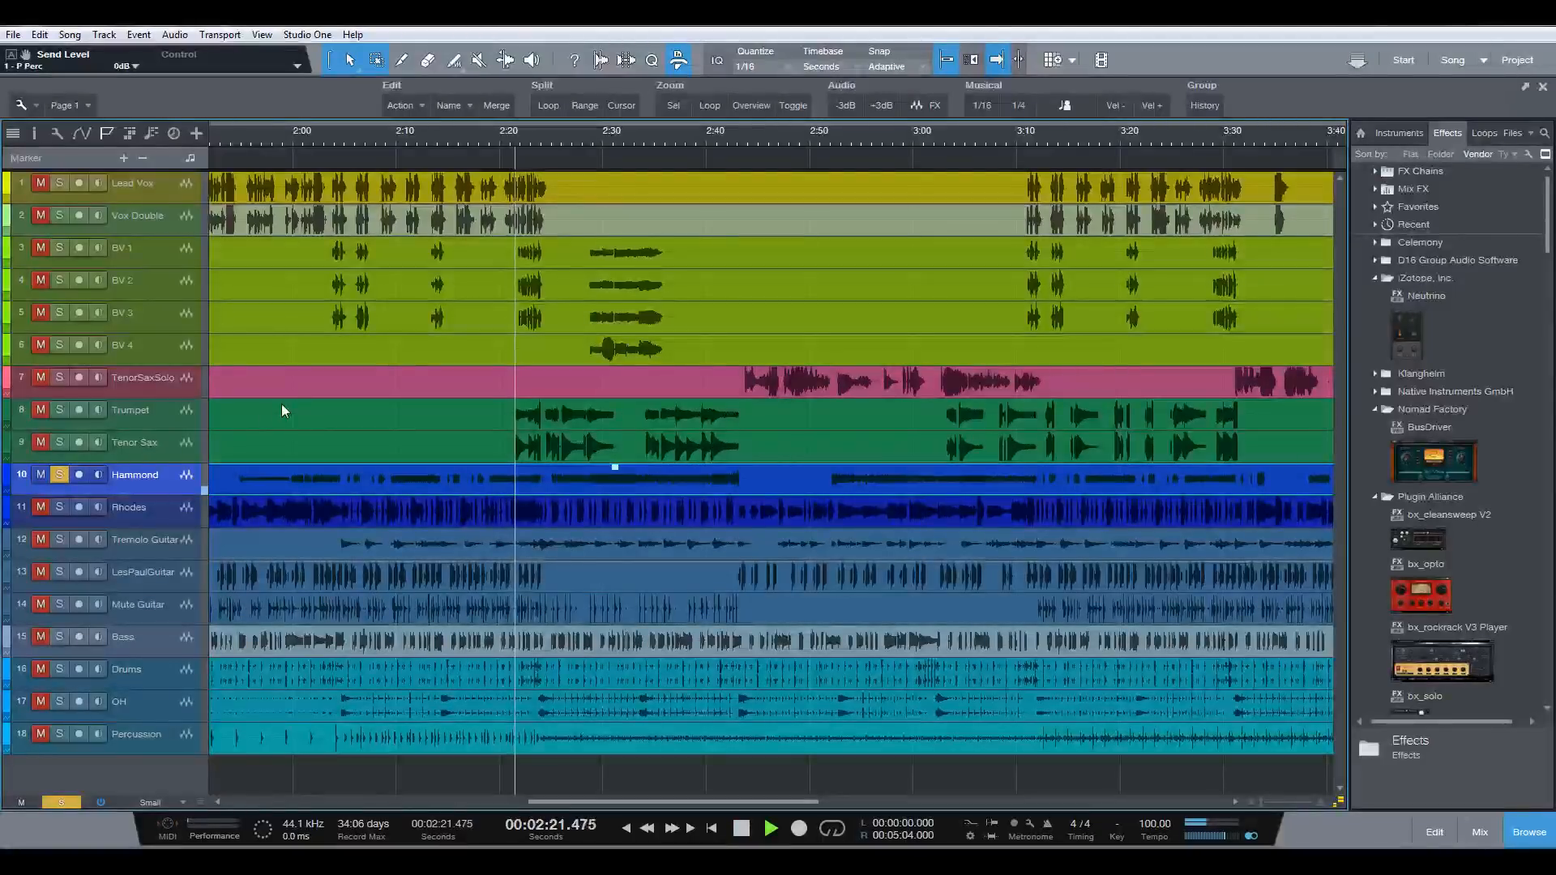
{"action": "key", "text": "space"}
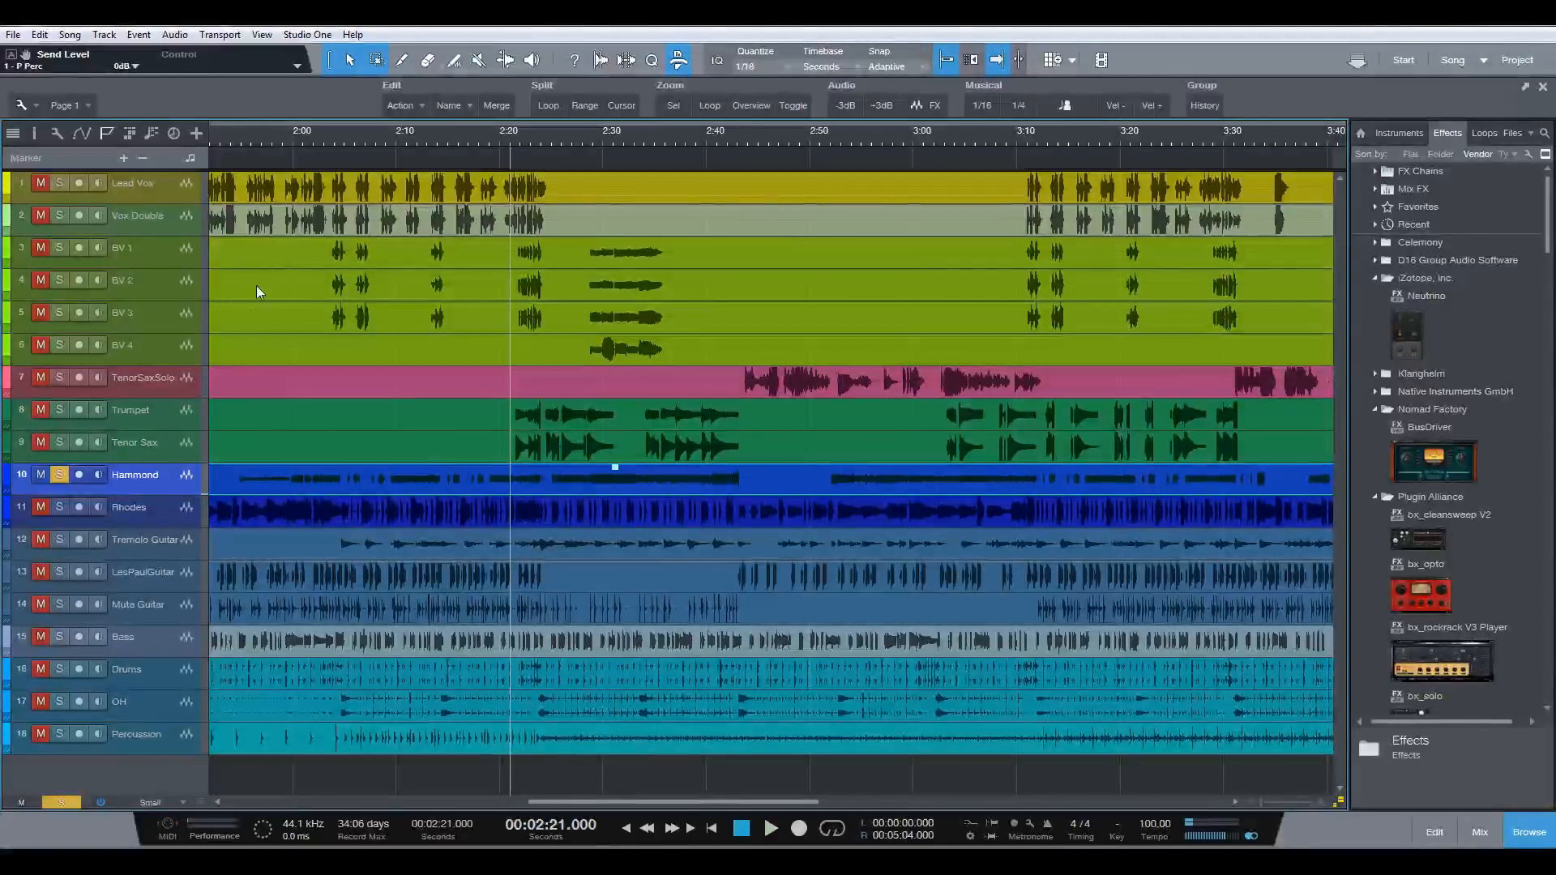
{"action": "left_click", "coordinate": [240, 142]}
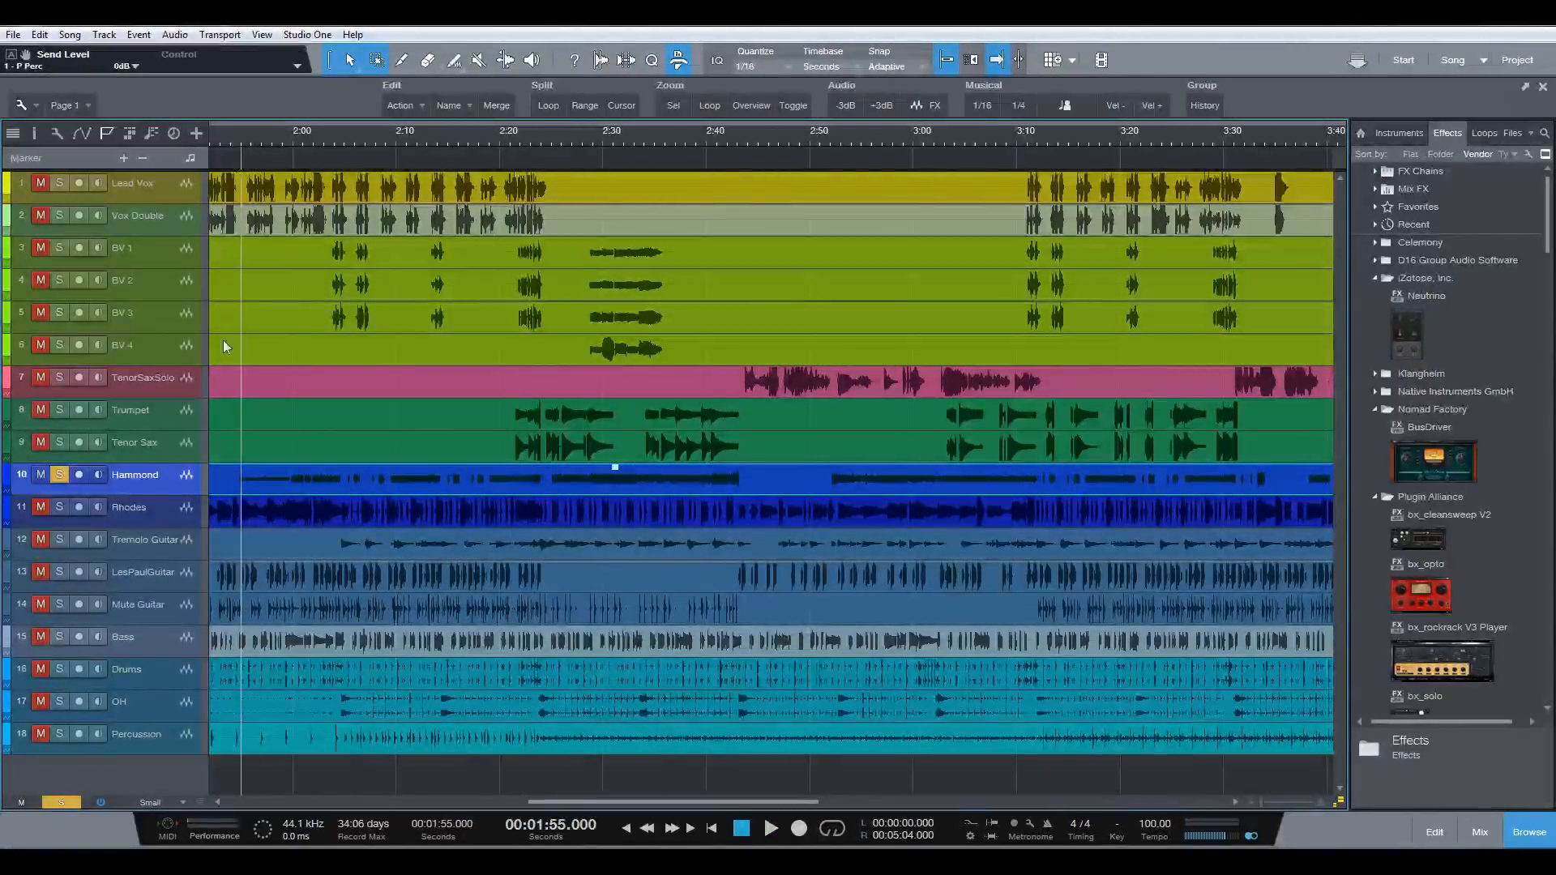
{"action": "left_click", "coordinate": [556, 133]}
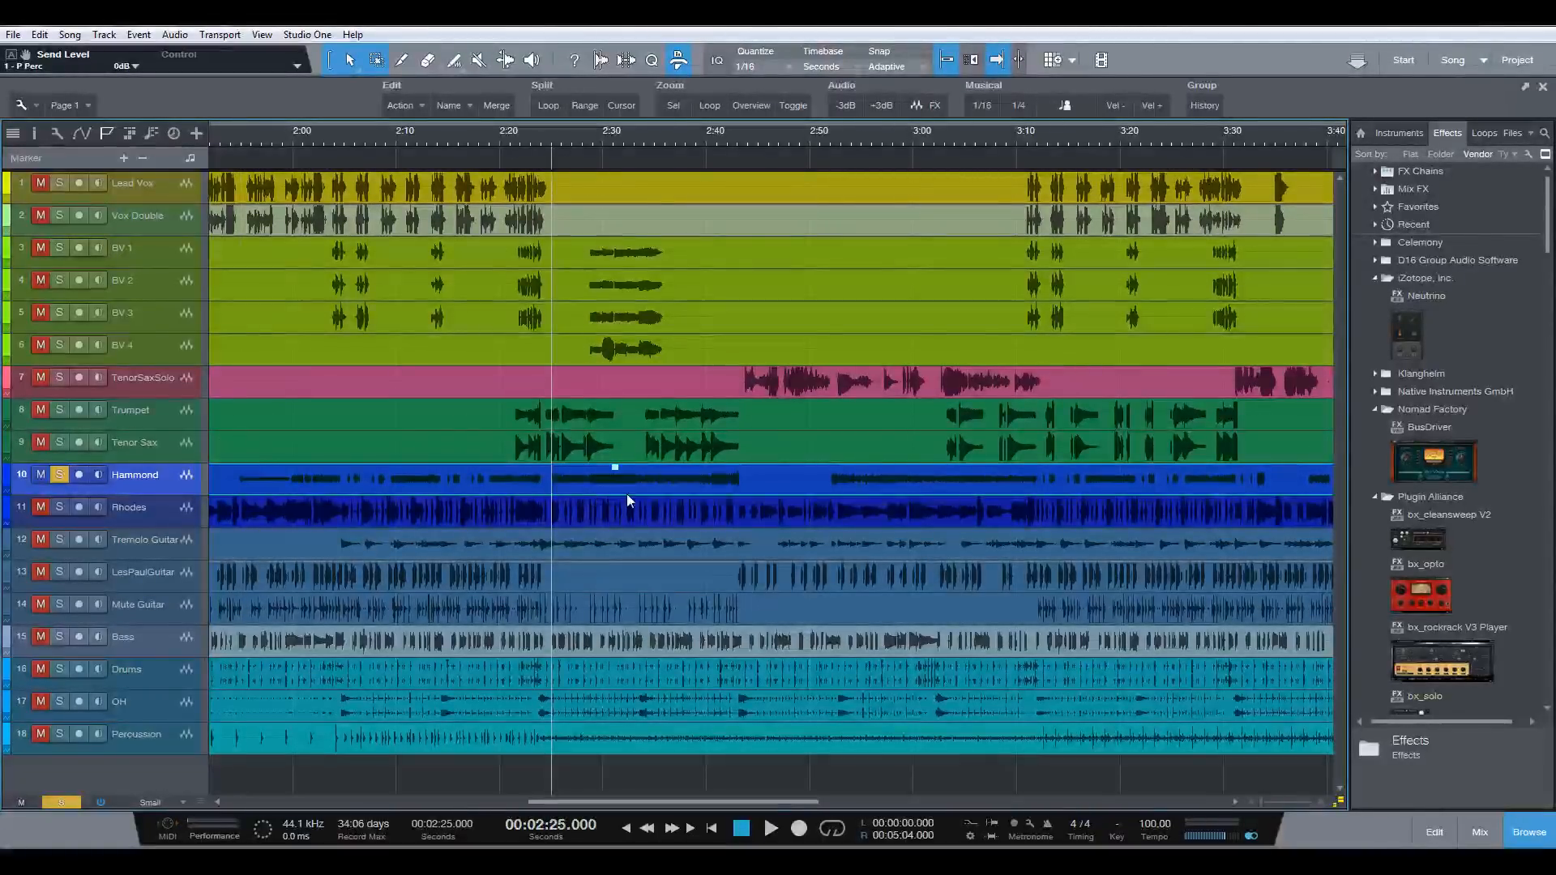
{"action": "key", "text": "space"}
{"action": "key", "text": "F3"}
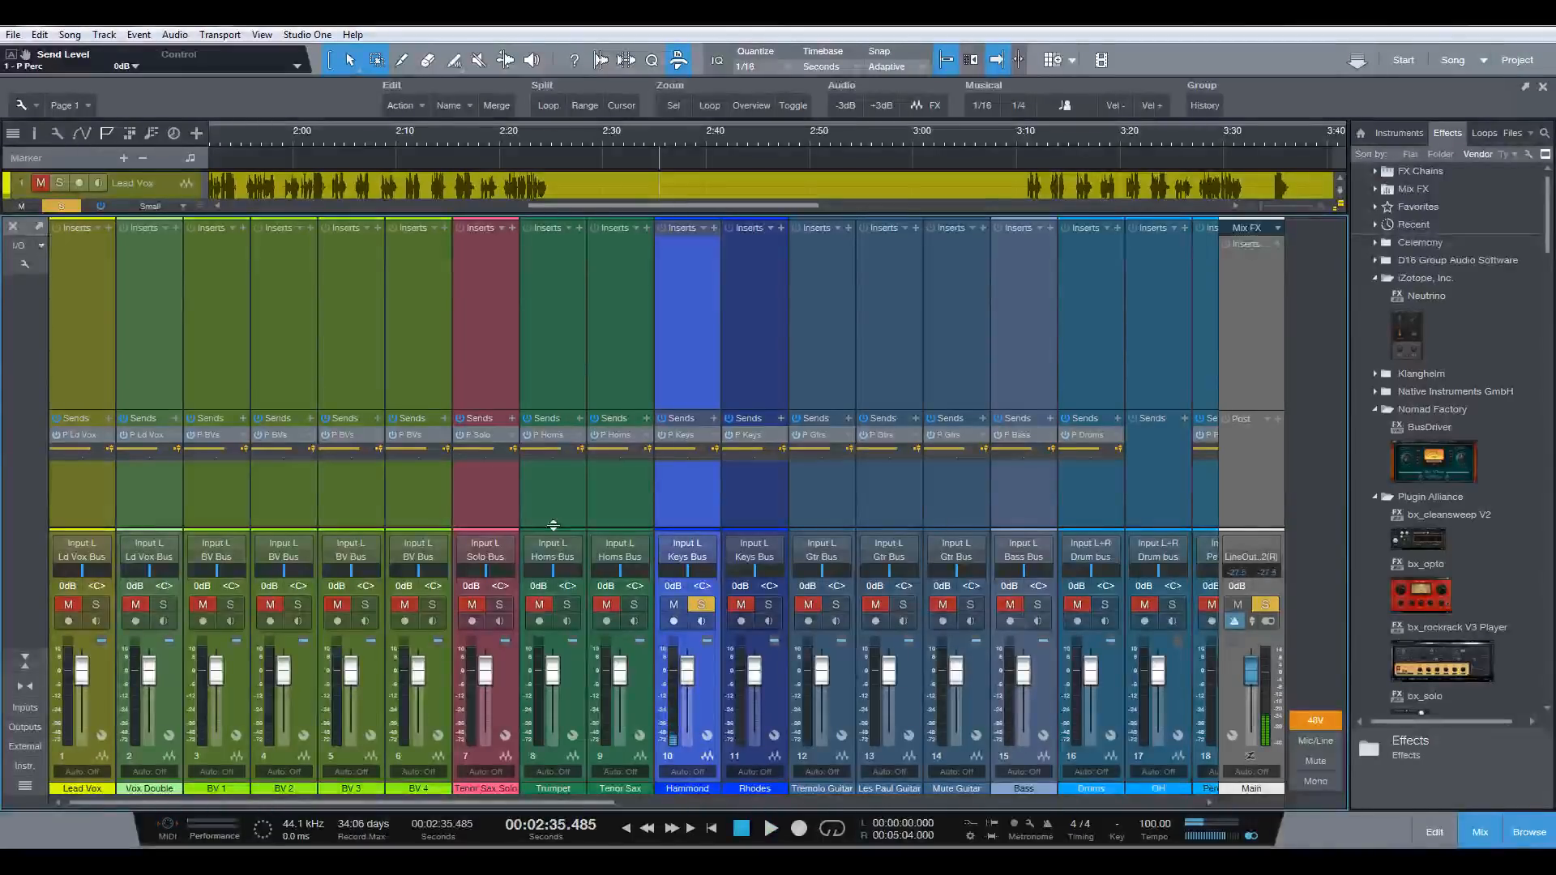
- Raise the clip gain of the Hammond event and play it from 2:24 to verify its level in the mixer
{"action": "key", "text": "F3"}
{"action": "left_click_drag", "start_coordinate": [616, 470], "coordinate": [616, 470]}
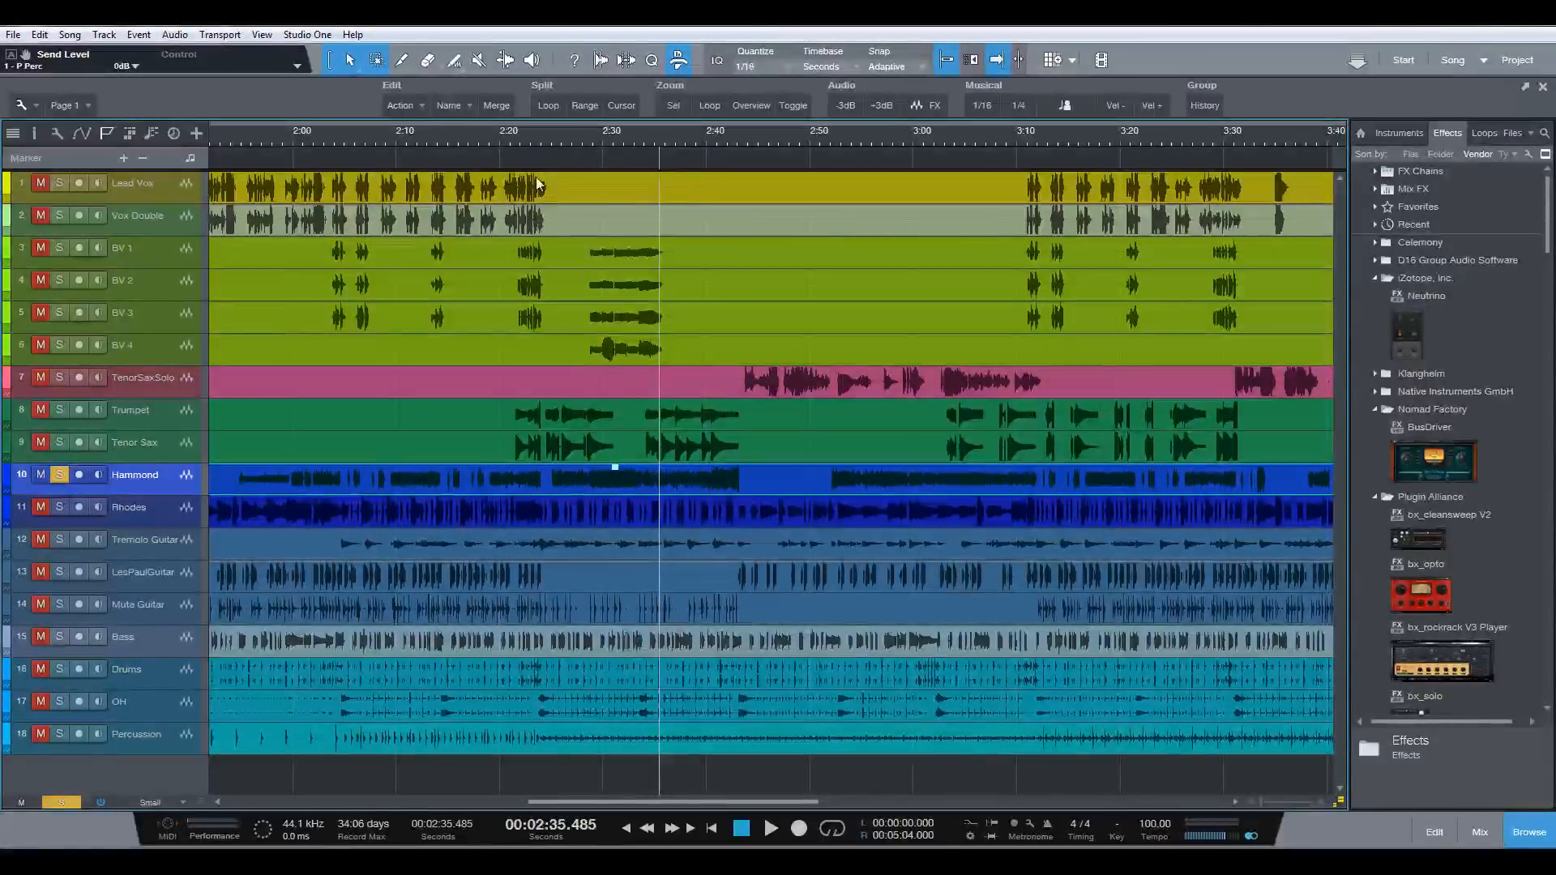
{"action": "left_click", "coordinate": [546, 143]}
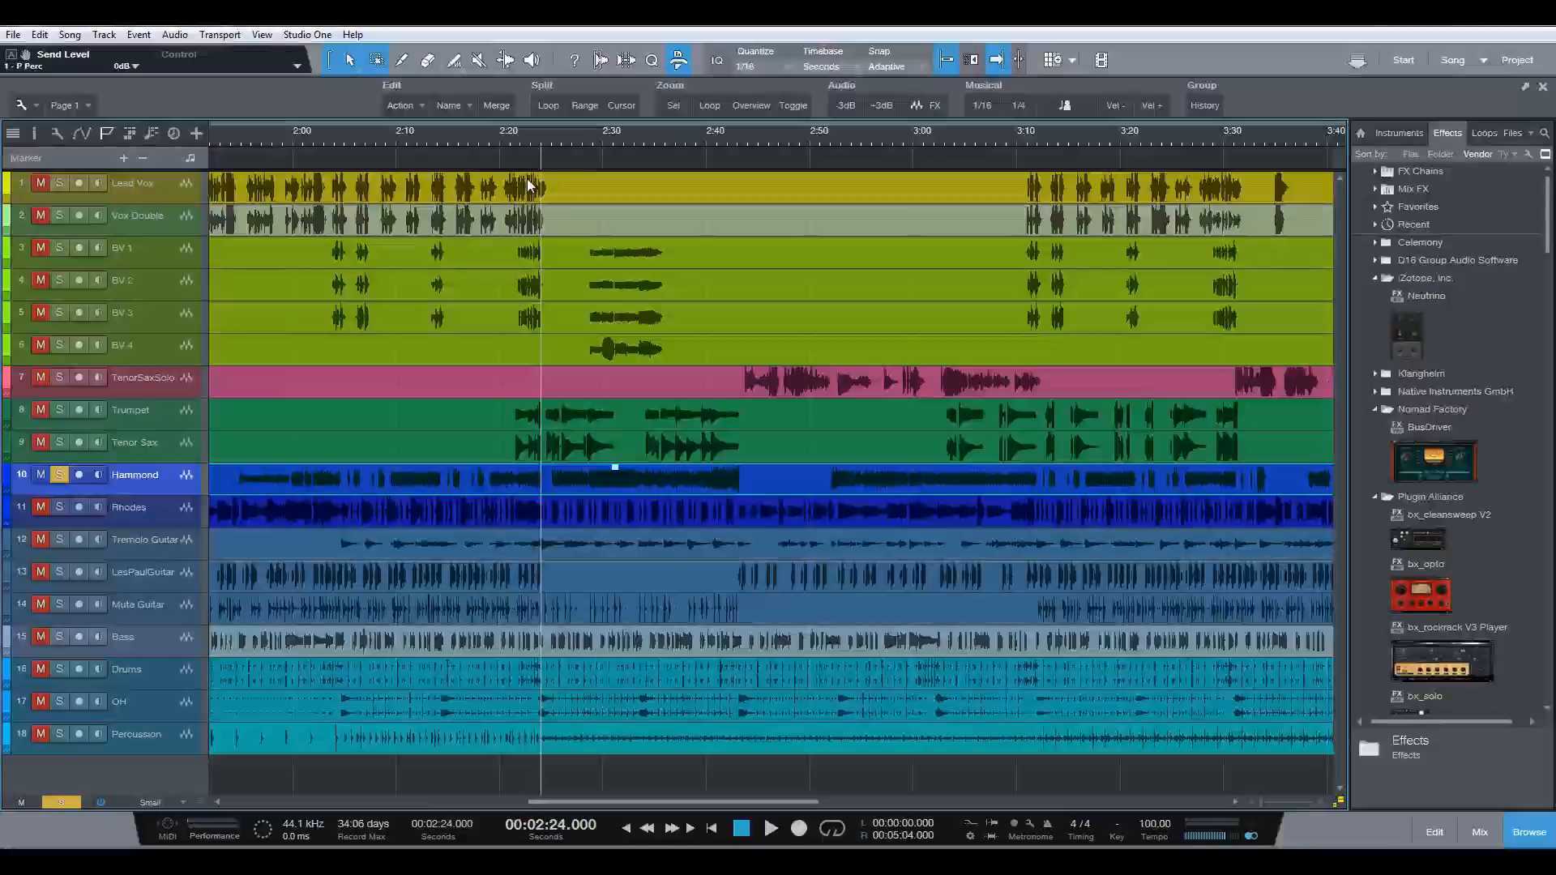
{"action": "key", "text": "space"}
{"action": "key", "text": "F3"}
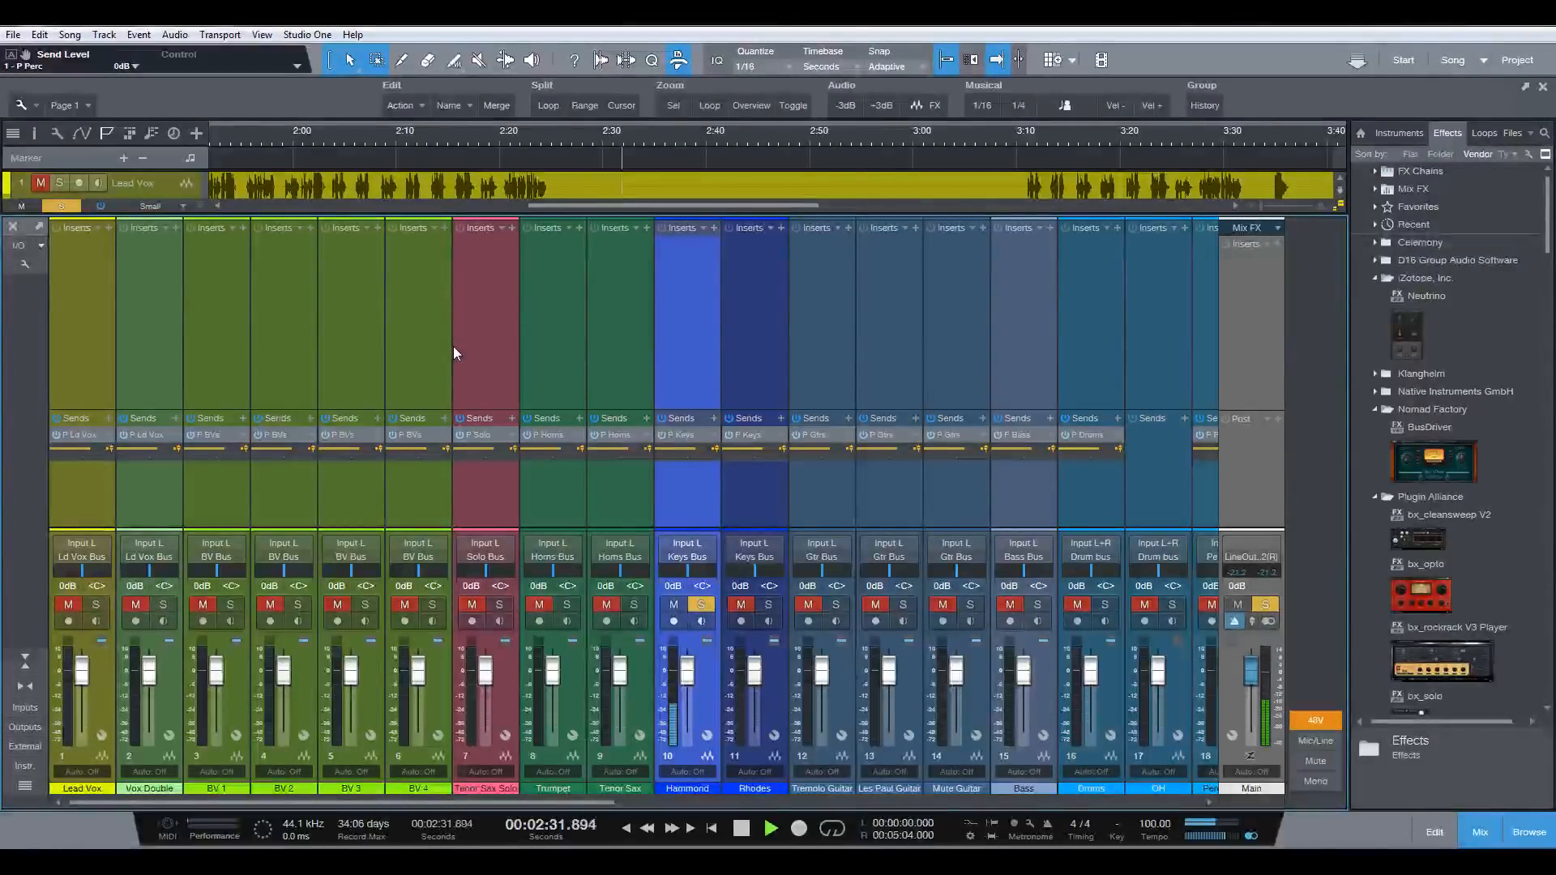
{"action": "key", "text": "space"}
{"action": "key", "text": "F3"}
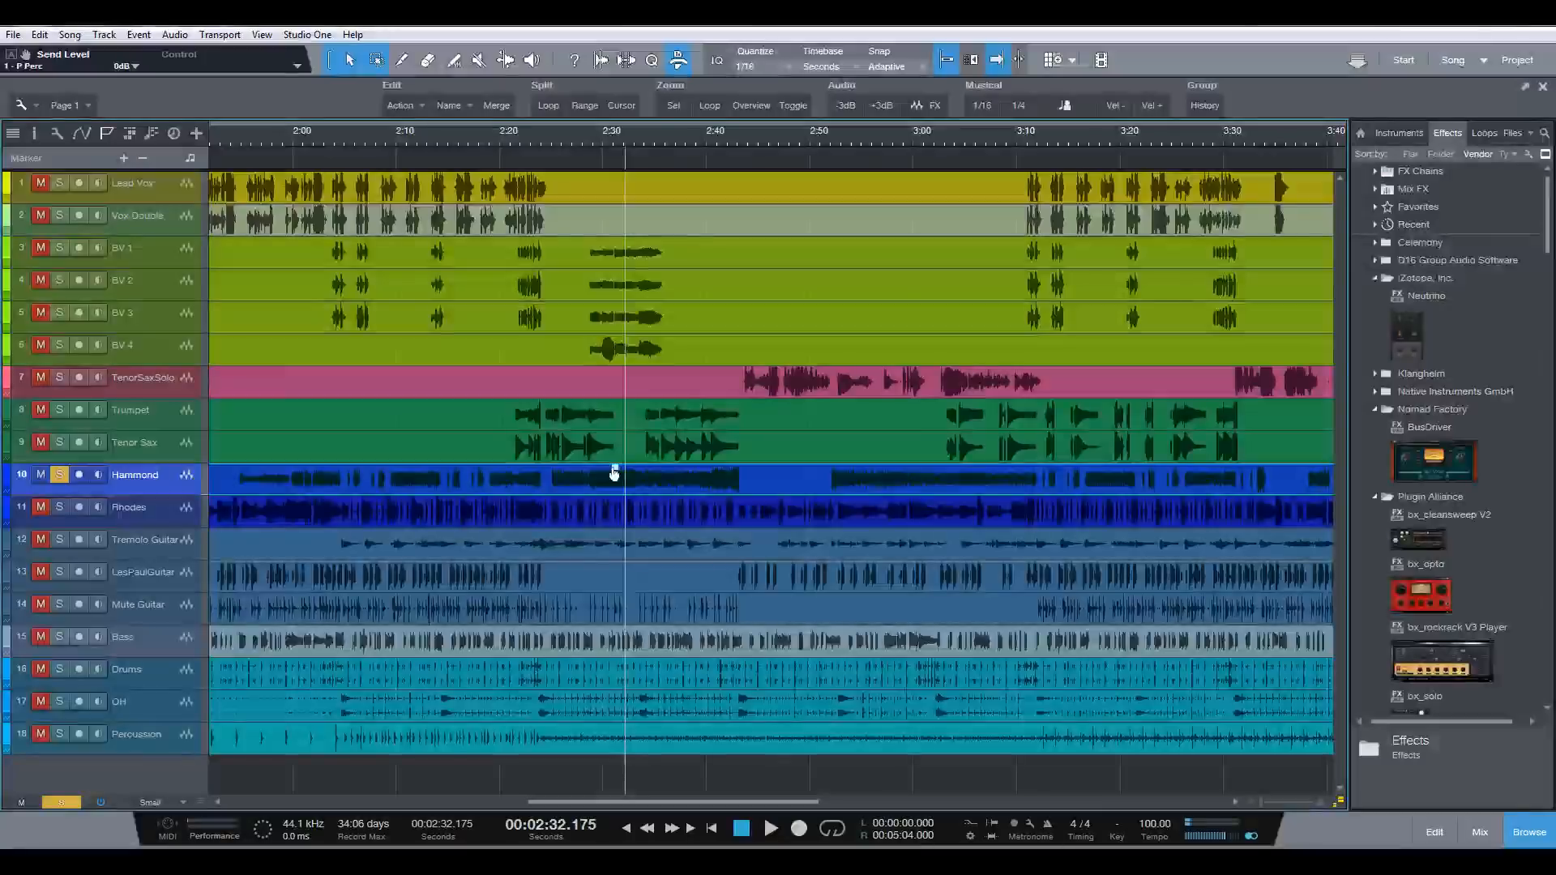
- Fine-tune the Hammond event's clip gain and recheck its mixer level by playing from 2:24
{"action": "left_click_drag", "start_coordinate": [615, 475], "coordinate": [618, 474]}
{"action": "key", "text": "space"}
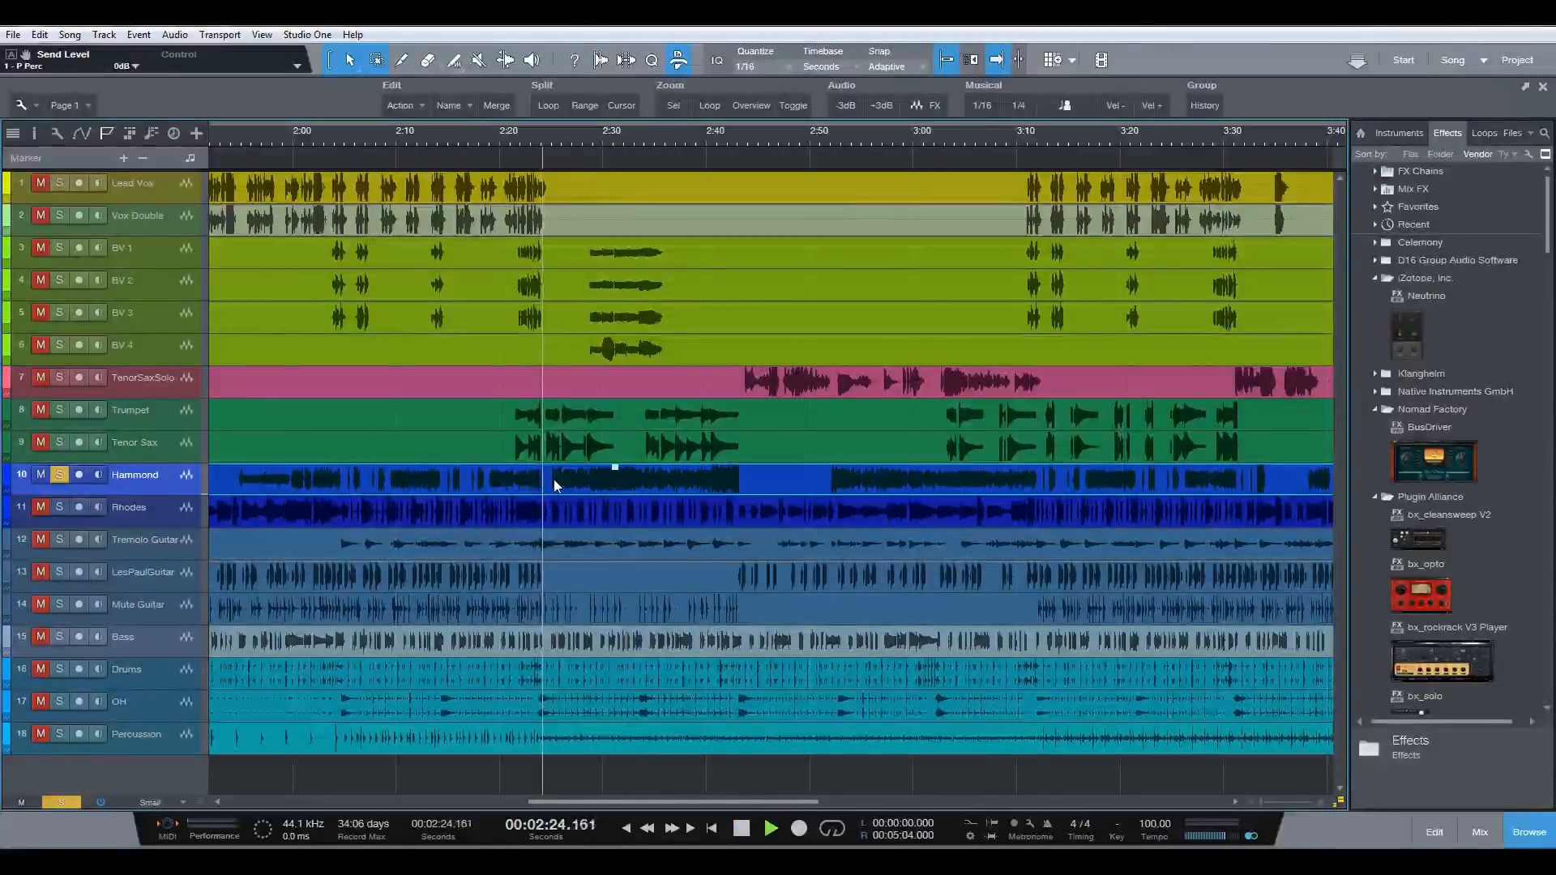
{"action": "key", "text": "F3"}
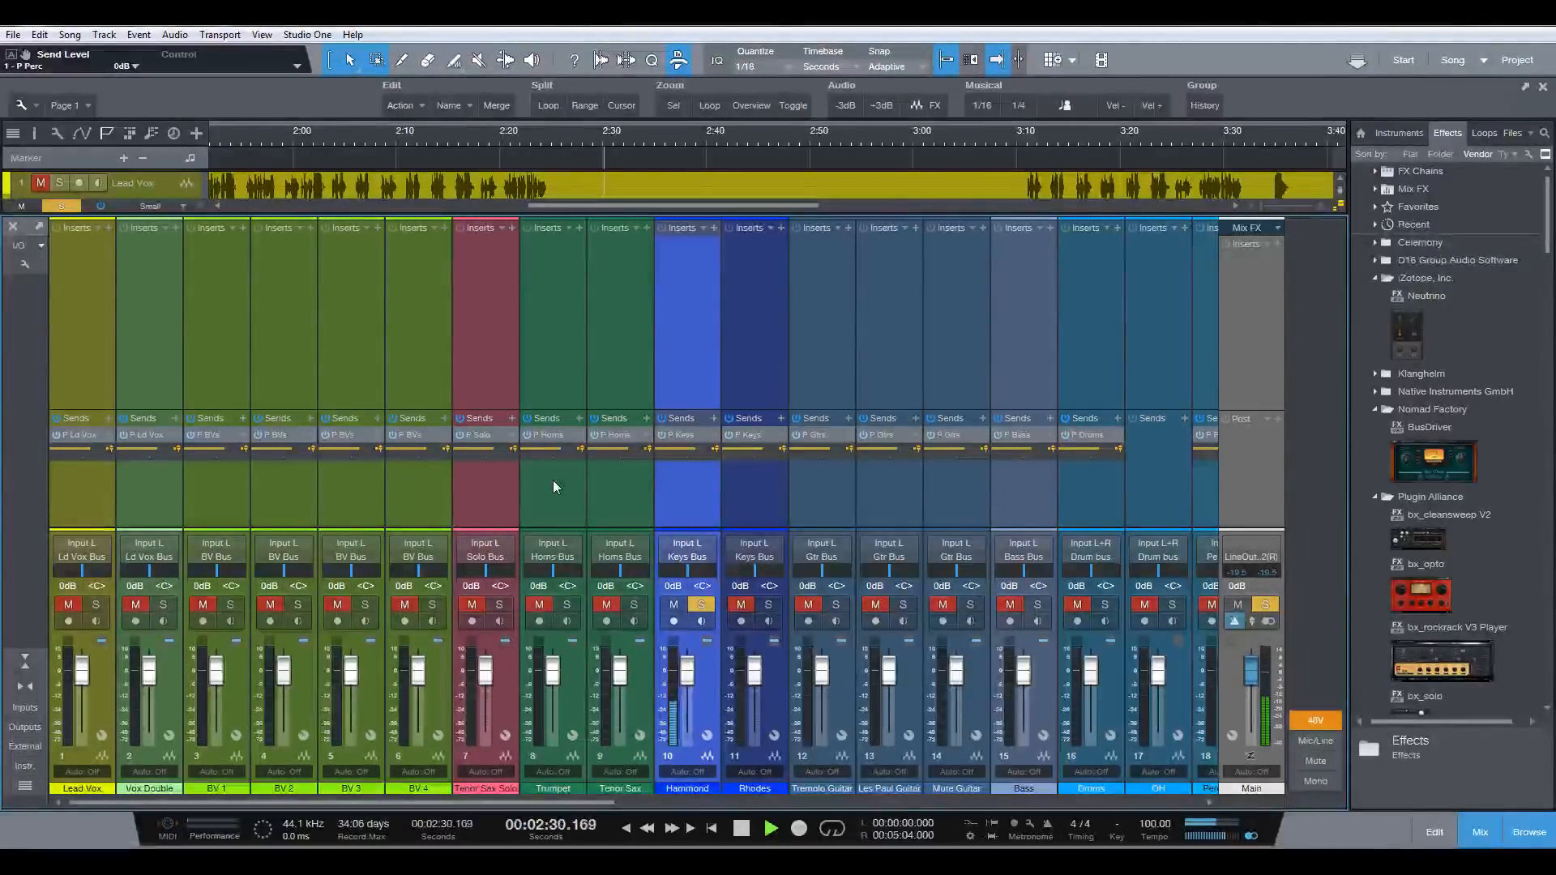
{"action": "key", "text": "space"}
{"action": "key", "text": "F3"}
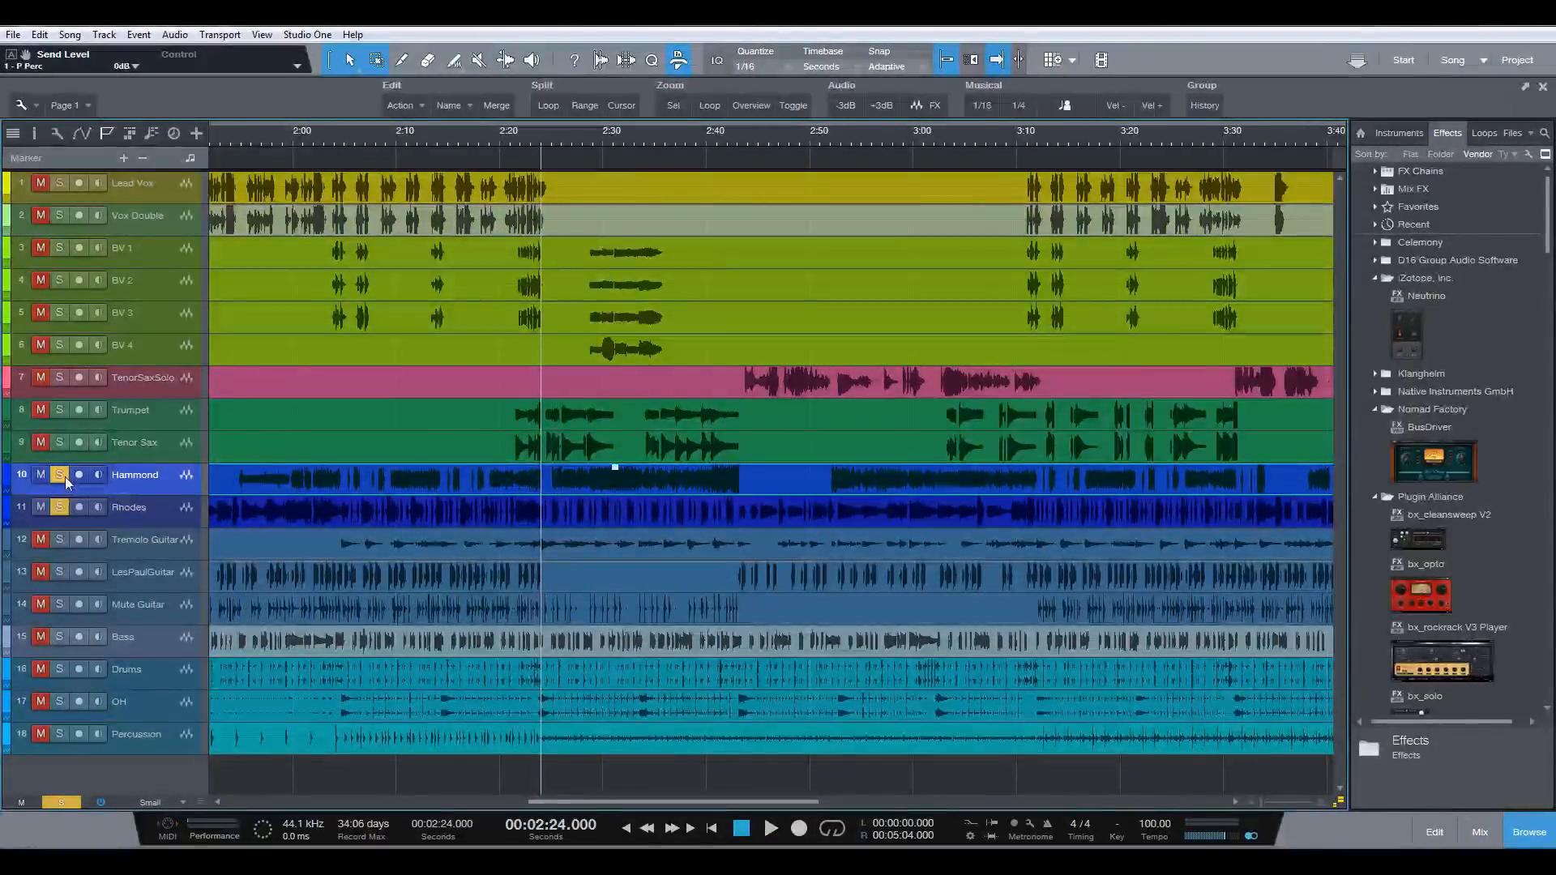
- Select the Rhodes track, solo it instead of Hammond and check its mixer level from 2:24
{"action": "left_click", "coordinate": [151, 512]}
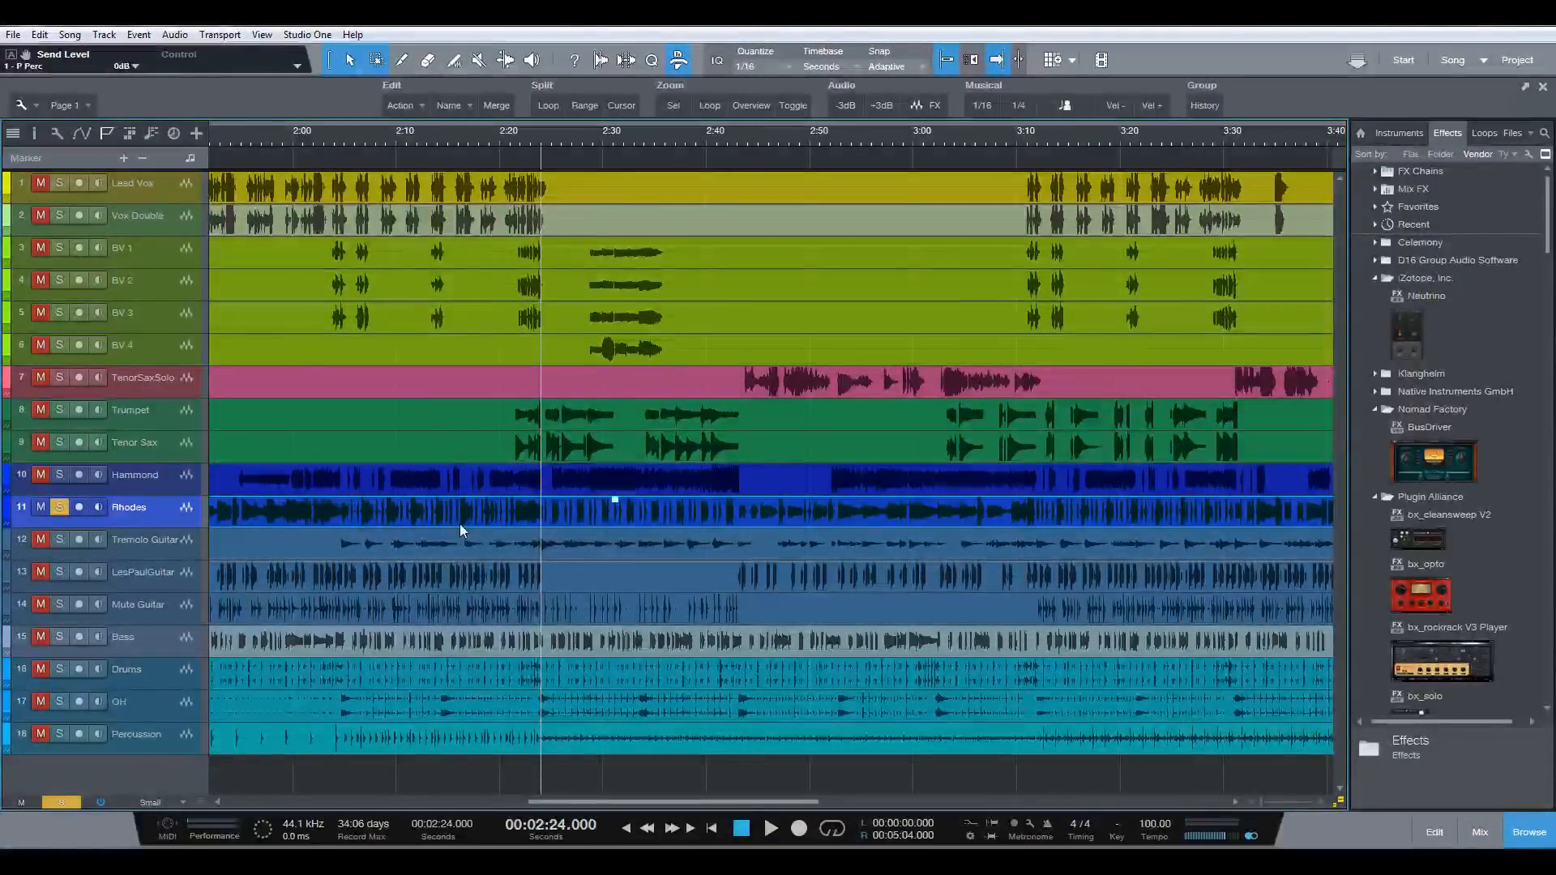
{"action": "key", "text": "space"}
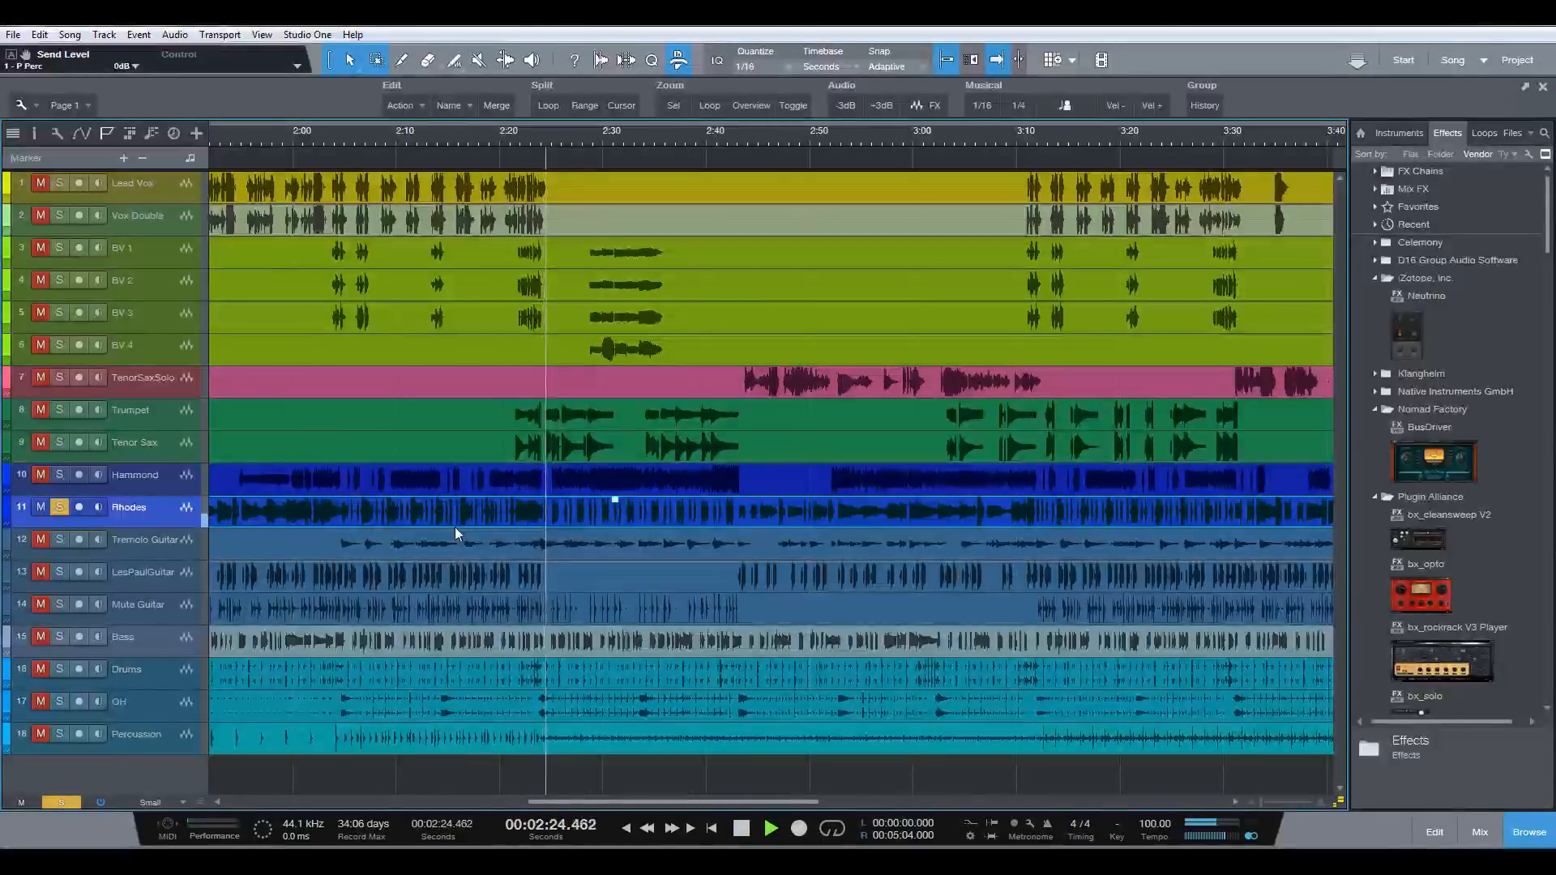
{"action": "key", "text": "F3"}
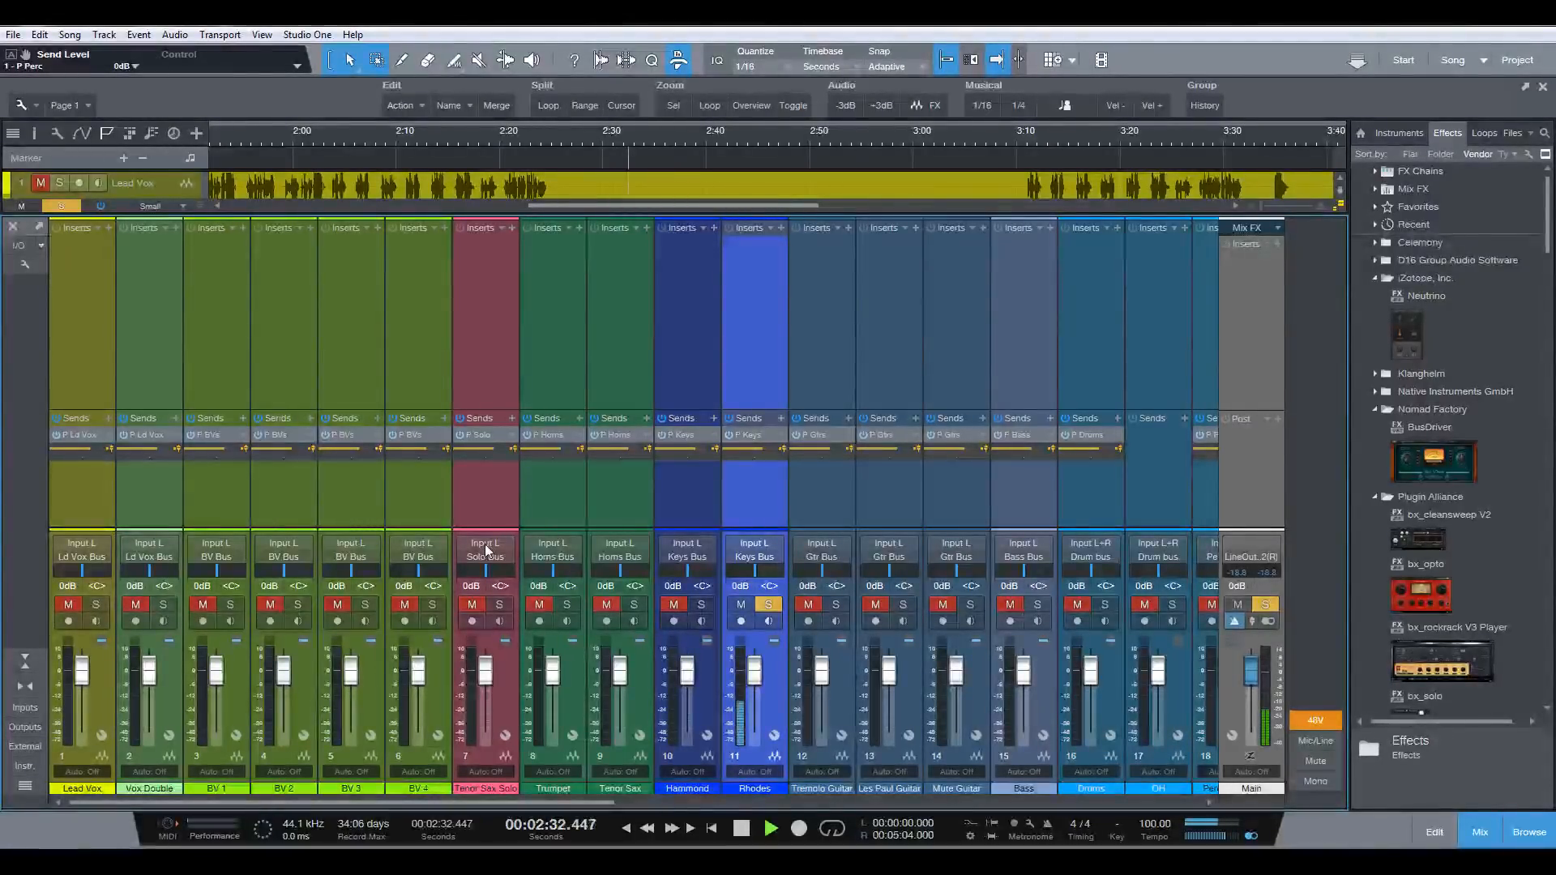
{"action": "key", "text": "space"}
{"action": "key", "text": "F3"}
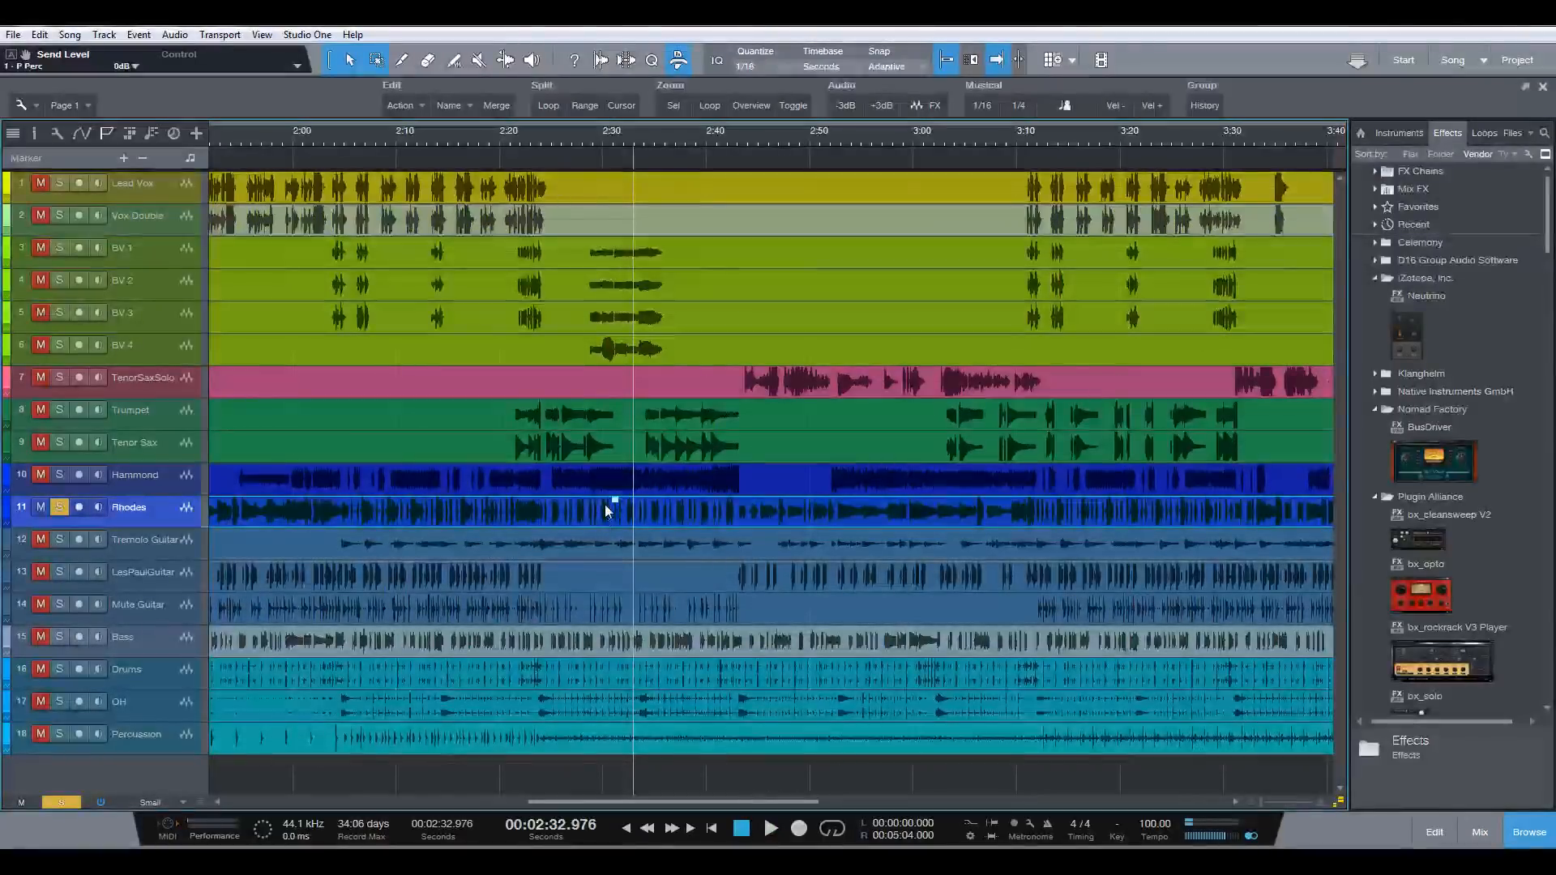
- Adjust the clip gain of the Rhodes event slightly and play it from 2:24 to verify its mixer level
{"action": "left_click_drag", "start_coordinate": [613, 503], "coordinate": [616, 505]}
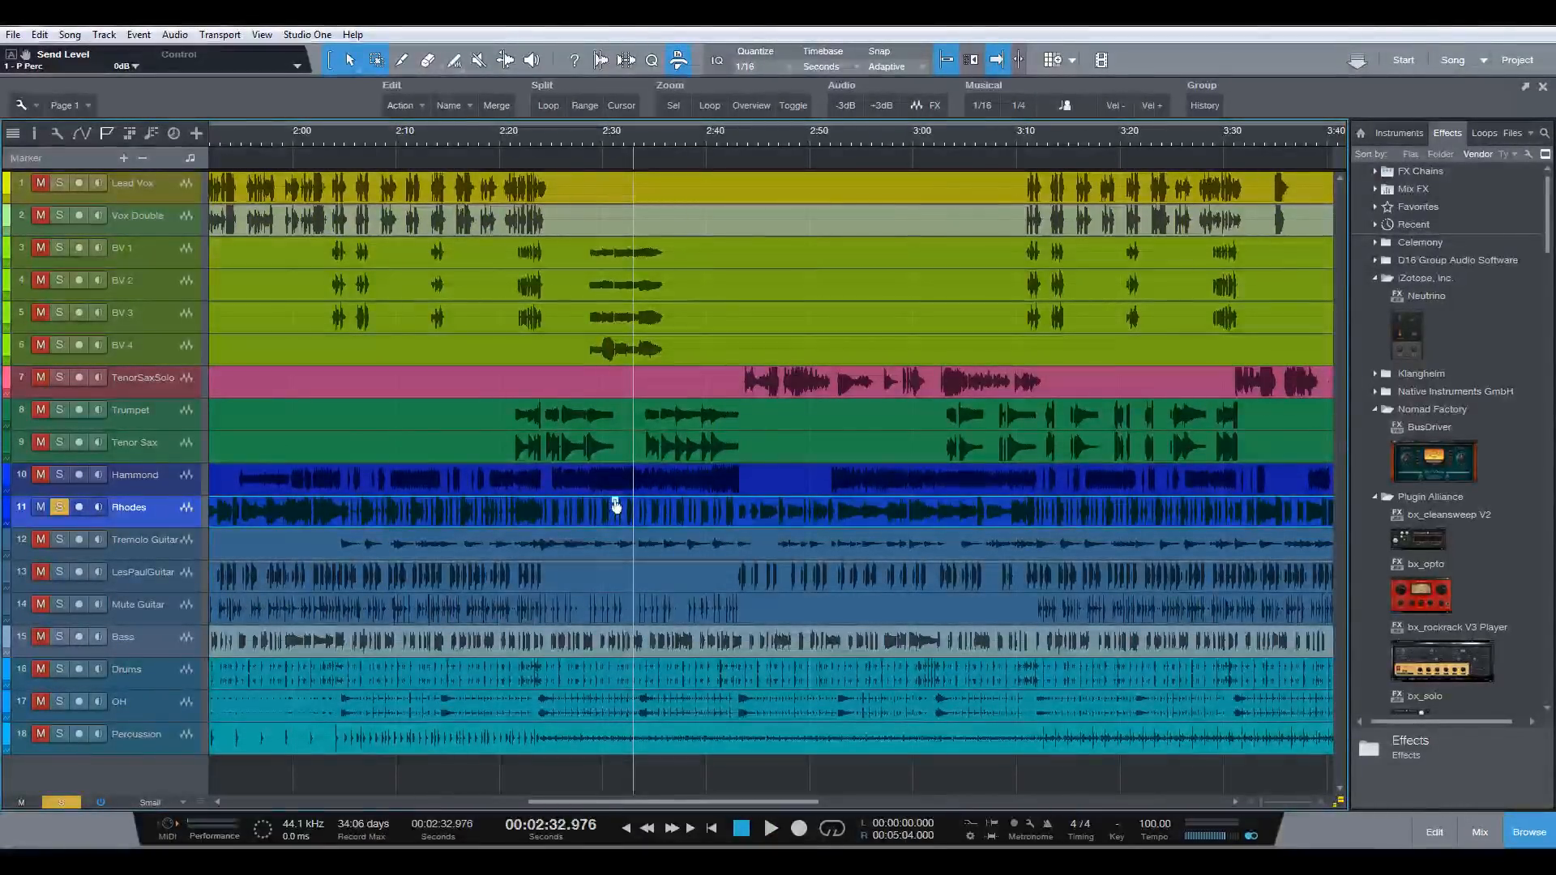
{"action": "key", "text": "space"}
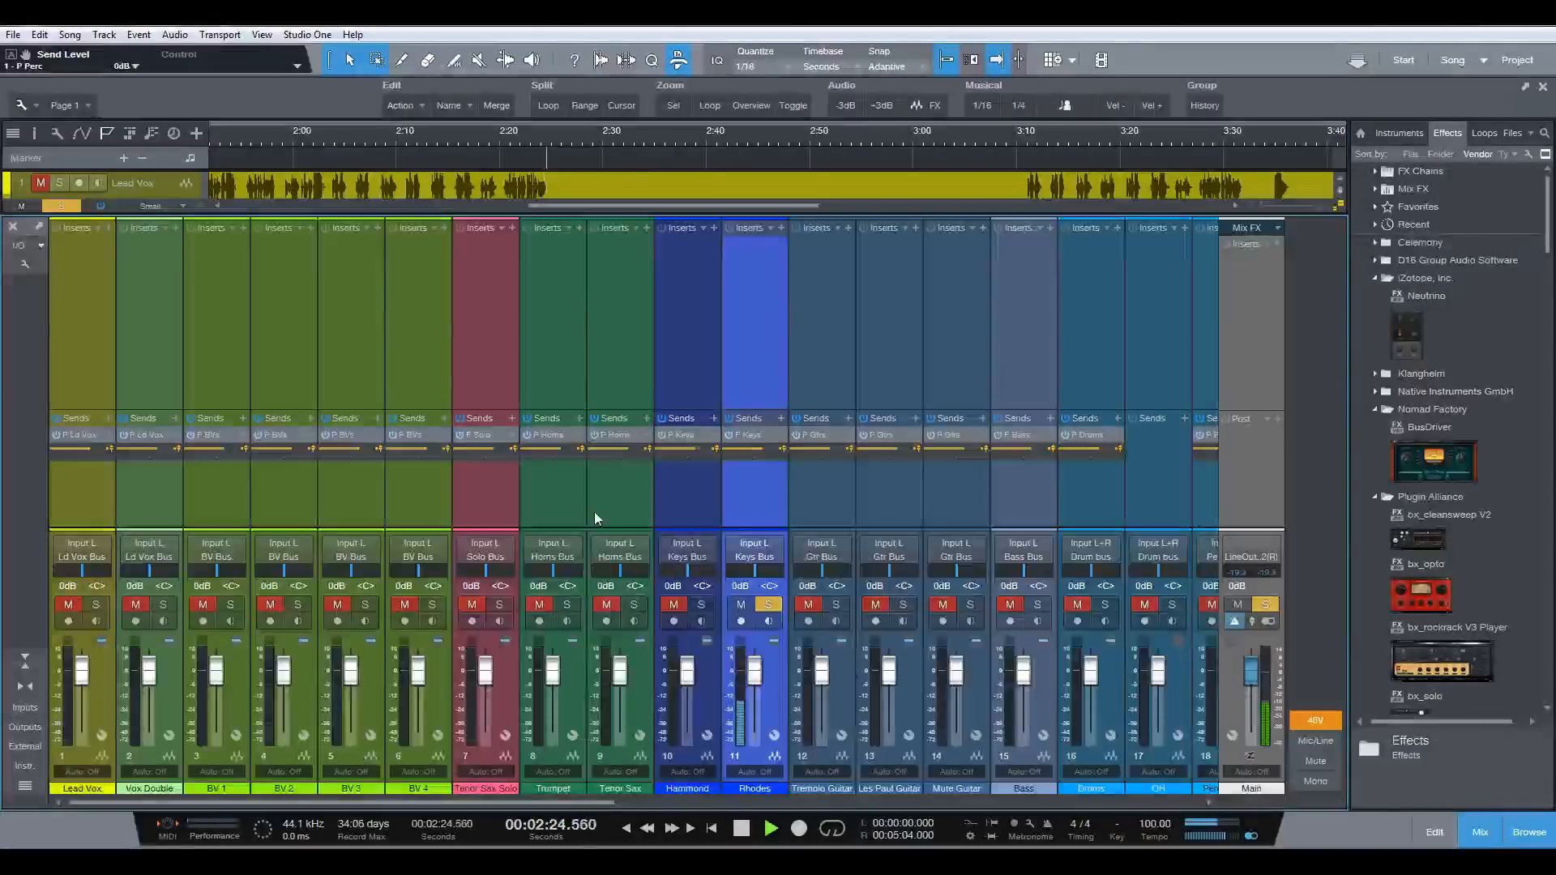
{"action": "key", "text": "F3"}
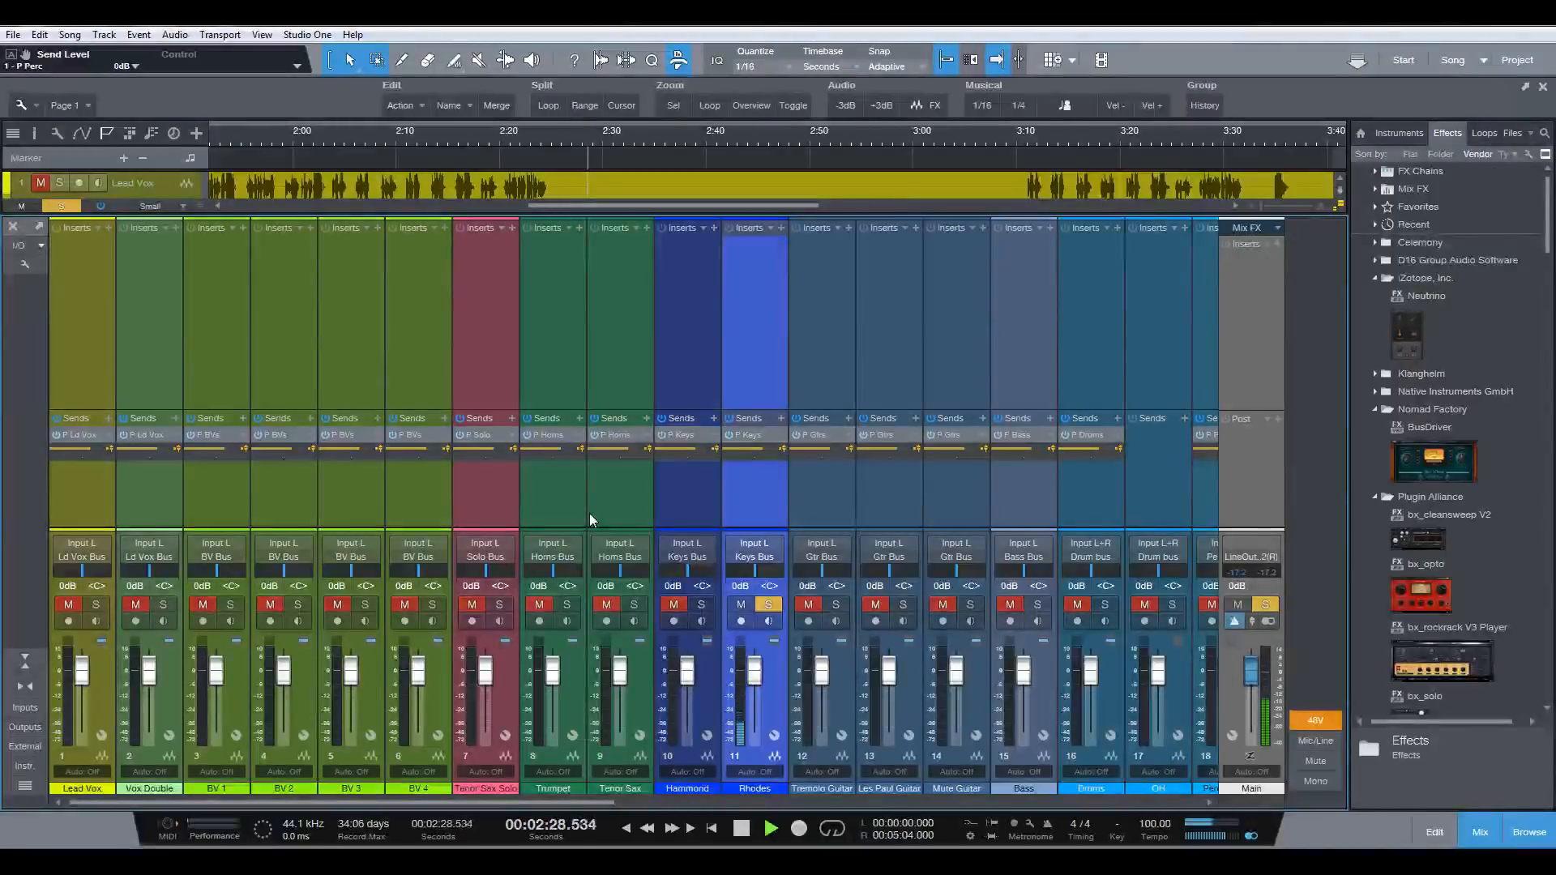
{"action": "key", "text": "space"}
{"action": "key", "text": "F3"}
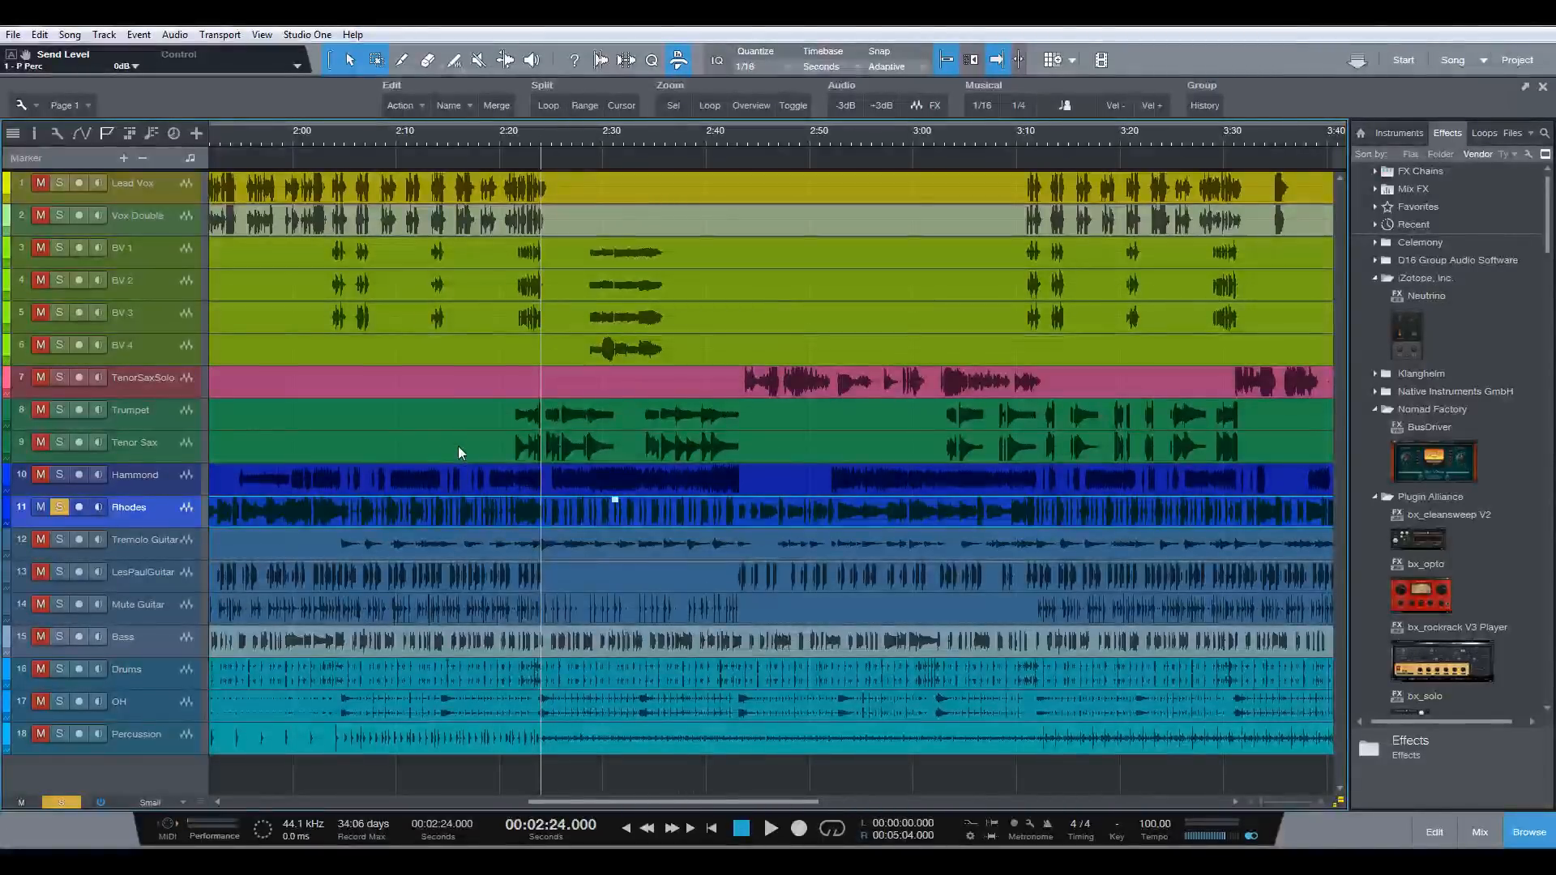
- Select the Tremolo Guitar track, solo it instead of Rhodes and check its mixer level from 2:04.5
{"action": "left_click", "coordinate": [342, 135]}
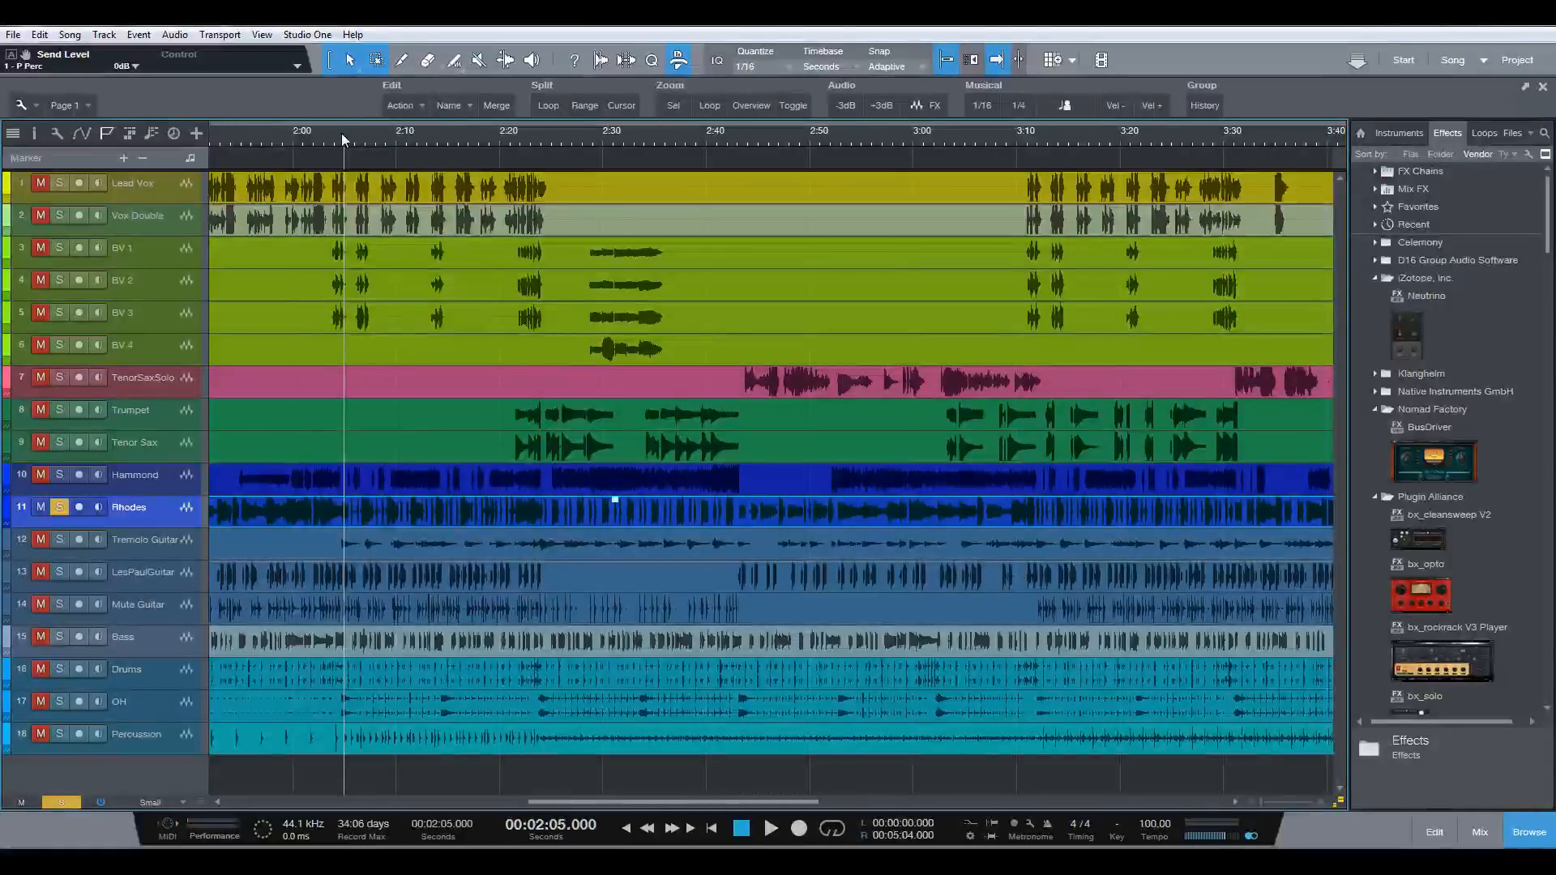
{"action": "scroll", "coordinate": [342, 134], "scroll_direction": "up", "scroll_amount": 5}
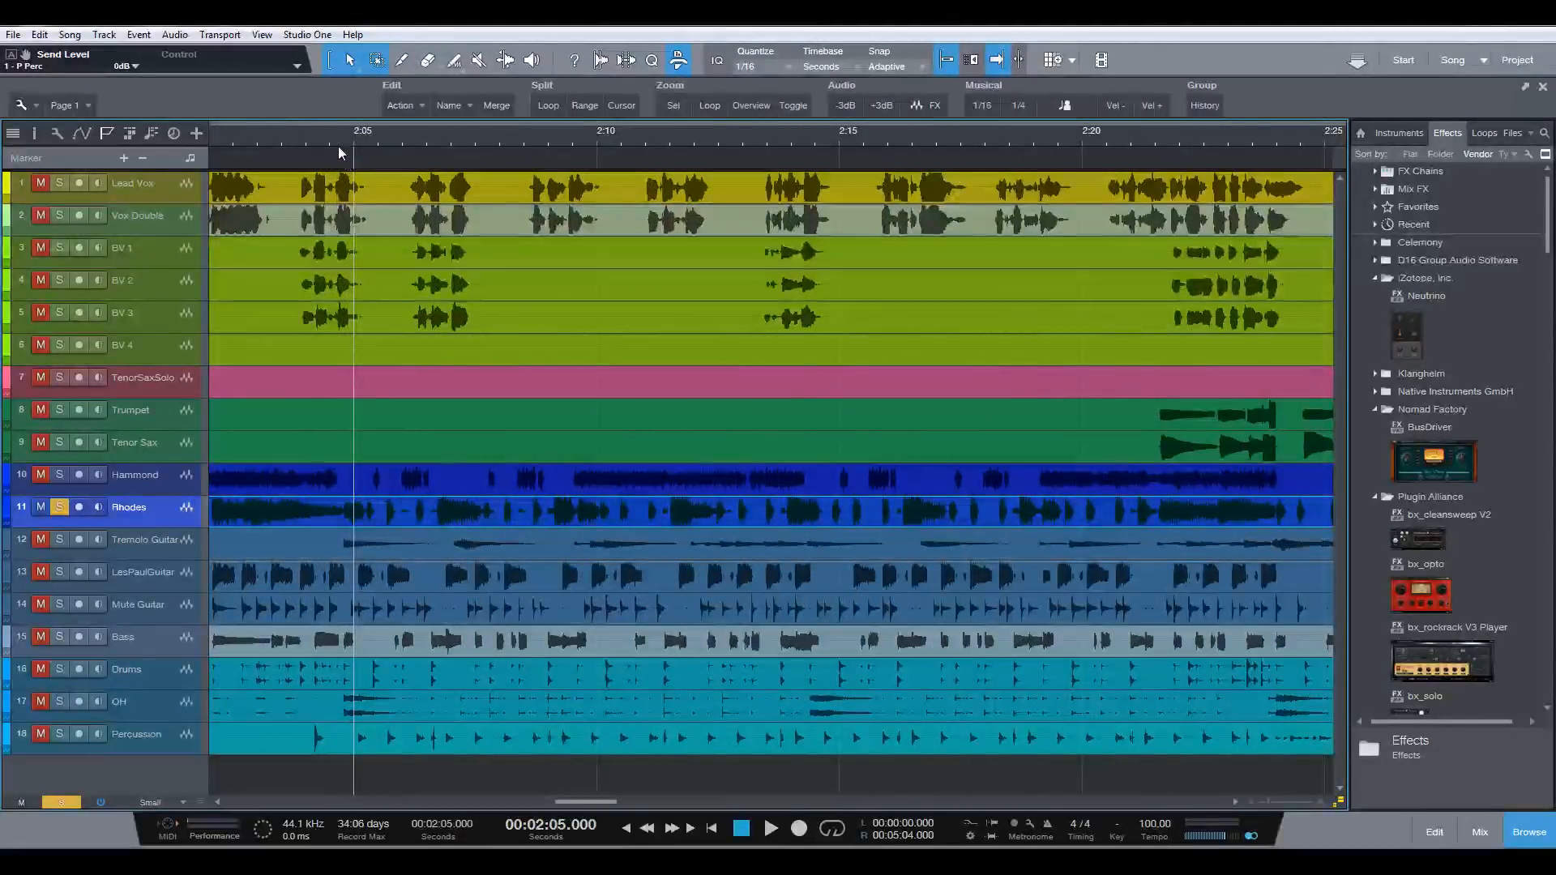
{"action": "left_click", "coordinate": [329, 135]}
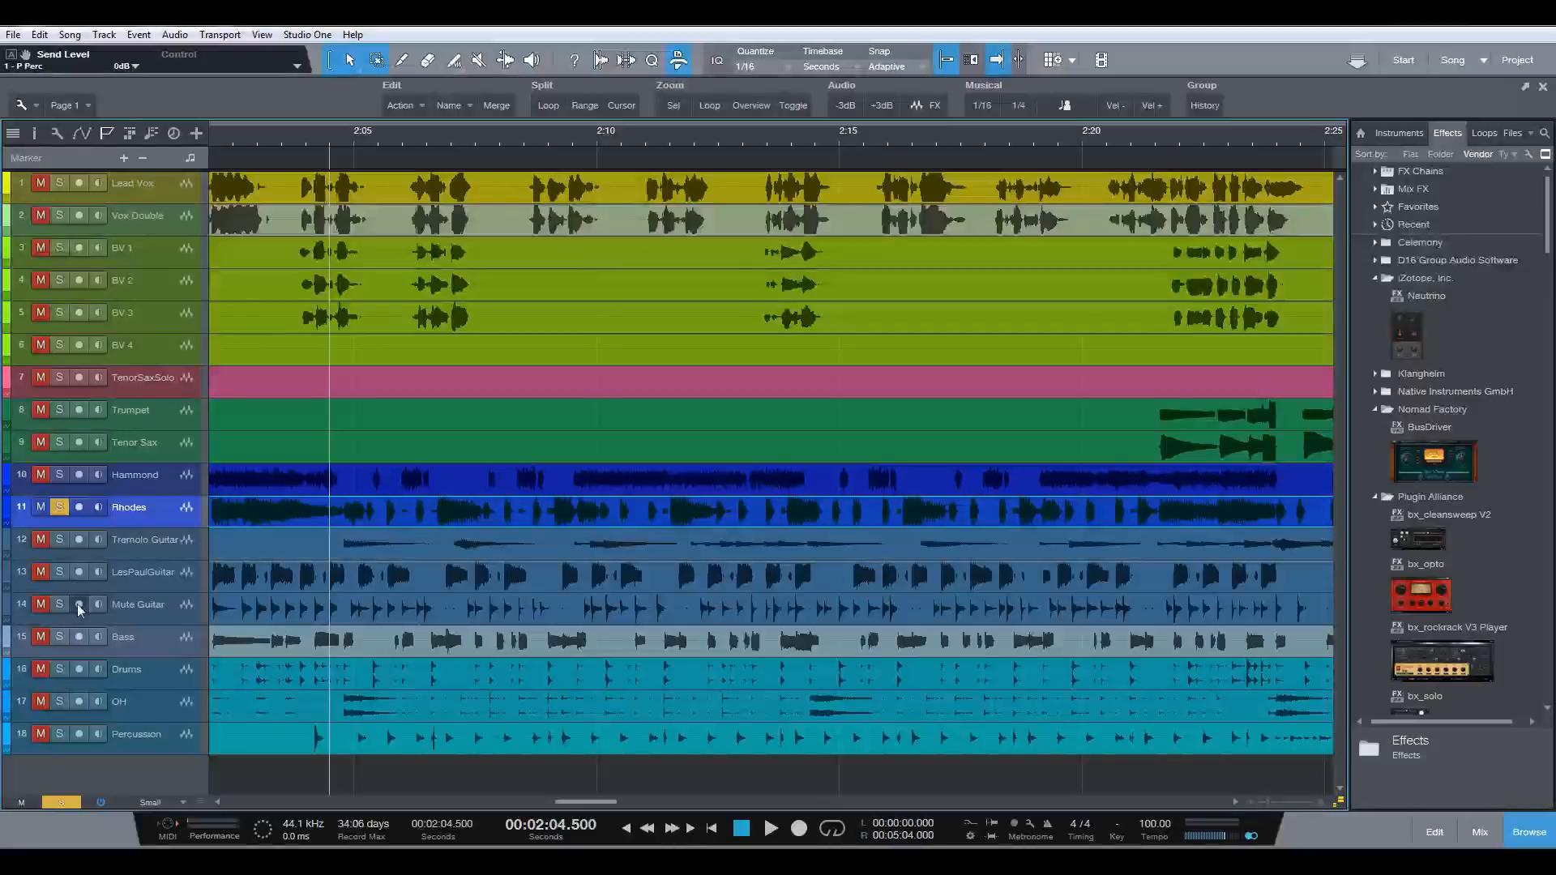
{"action": "left_click", "coordinate": [83, 548]}
{"action": "left_click", "coordinate": [59, 539]}
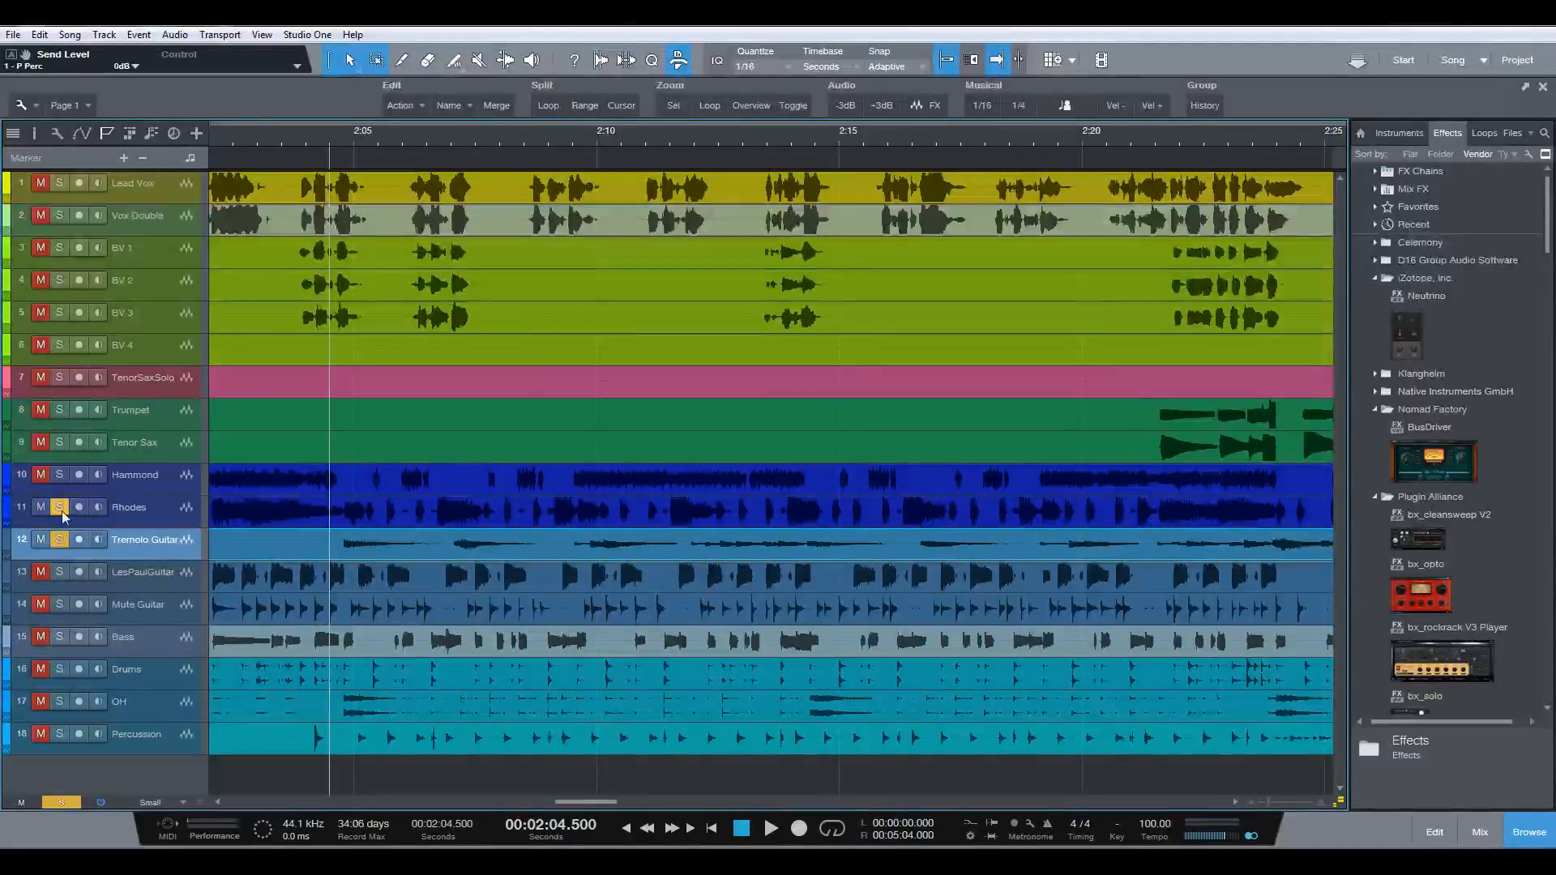
{"action": "left_click", "coordinate": [61, 508]}
{"action": "key", "text": "space"}
{"action": "key", "text": "F3"}
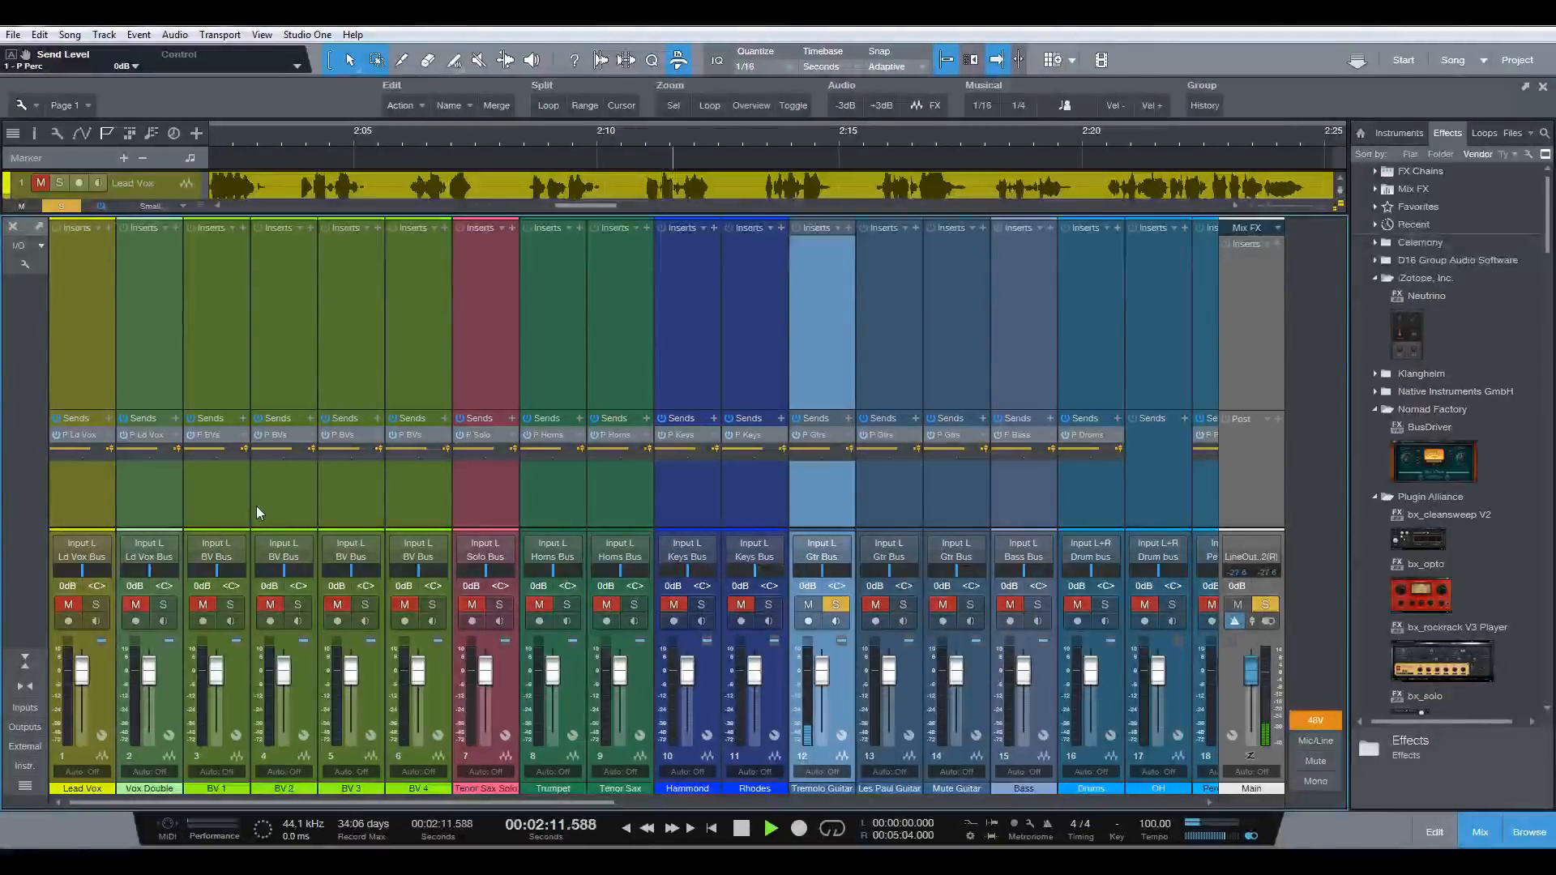
{"action": "key", "text": "space"}
{"action": "key", "text": "F3"}
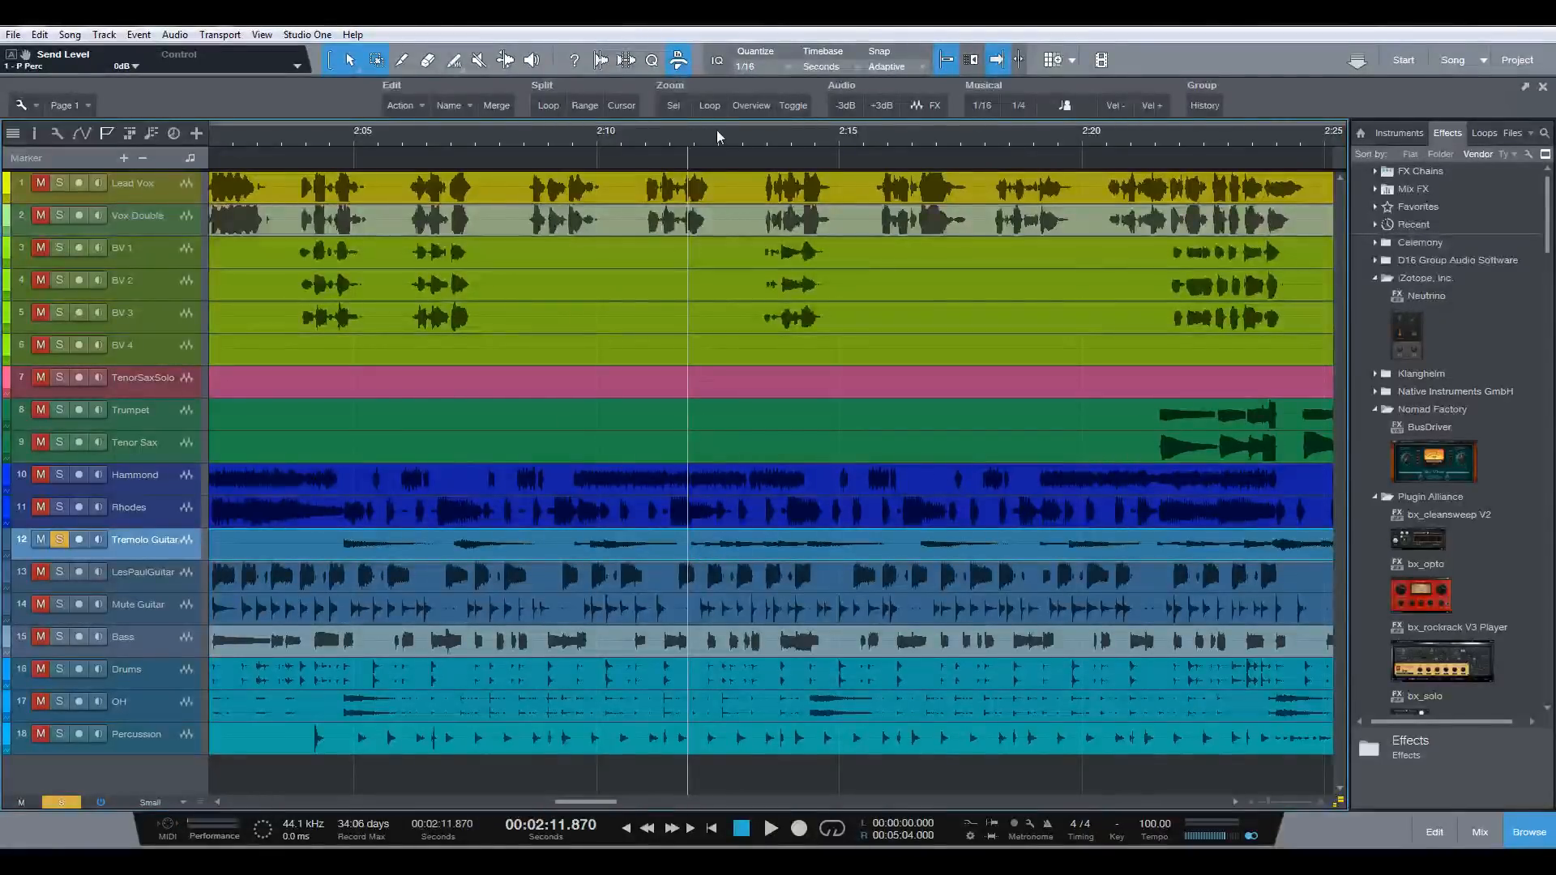
- Raise the clip gain of the Tremolo Guitar event and play it from shortly after 2:00 to check its mixer level
{"action": "left_click_drag", "start_coordinate": [715, 135], "coordinate": [689, 90]}
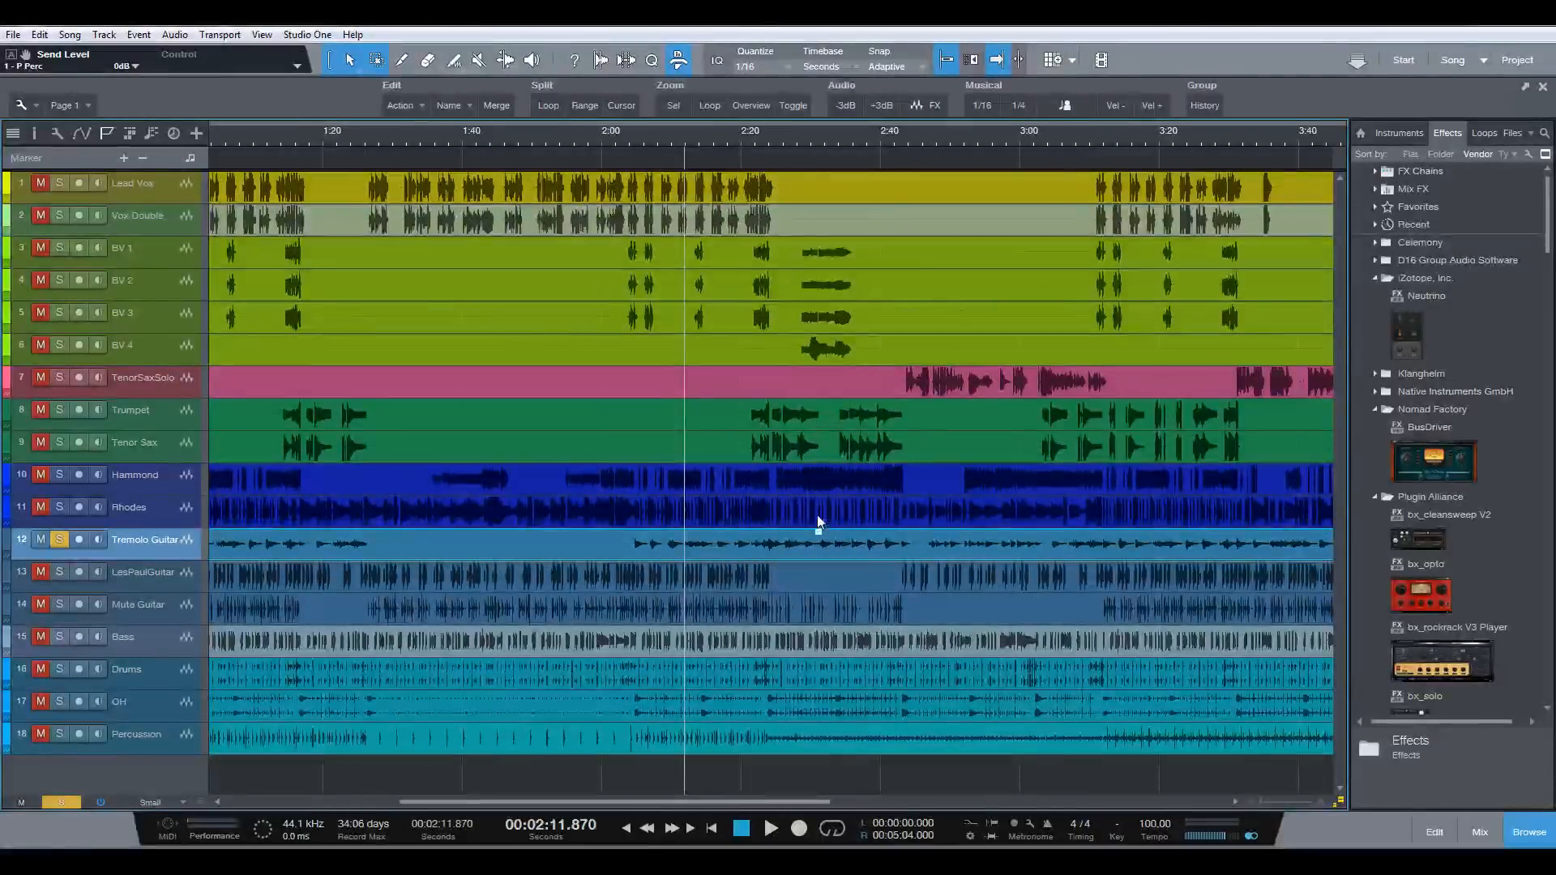
{"action": "left_click_drag", "start_coordinate": [818, 532], "coordinate": [816, 532]}
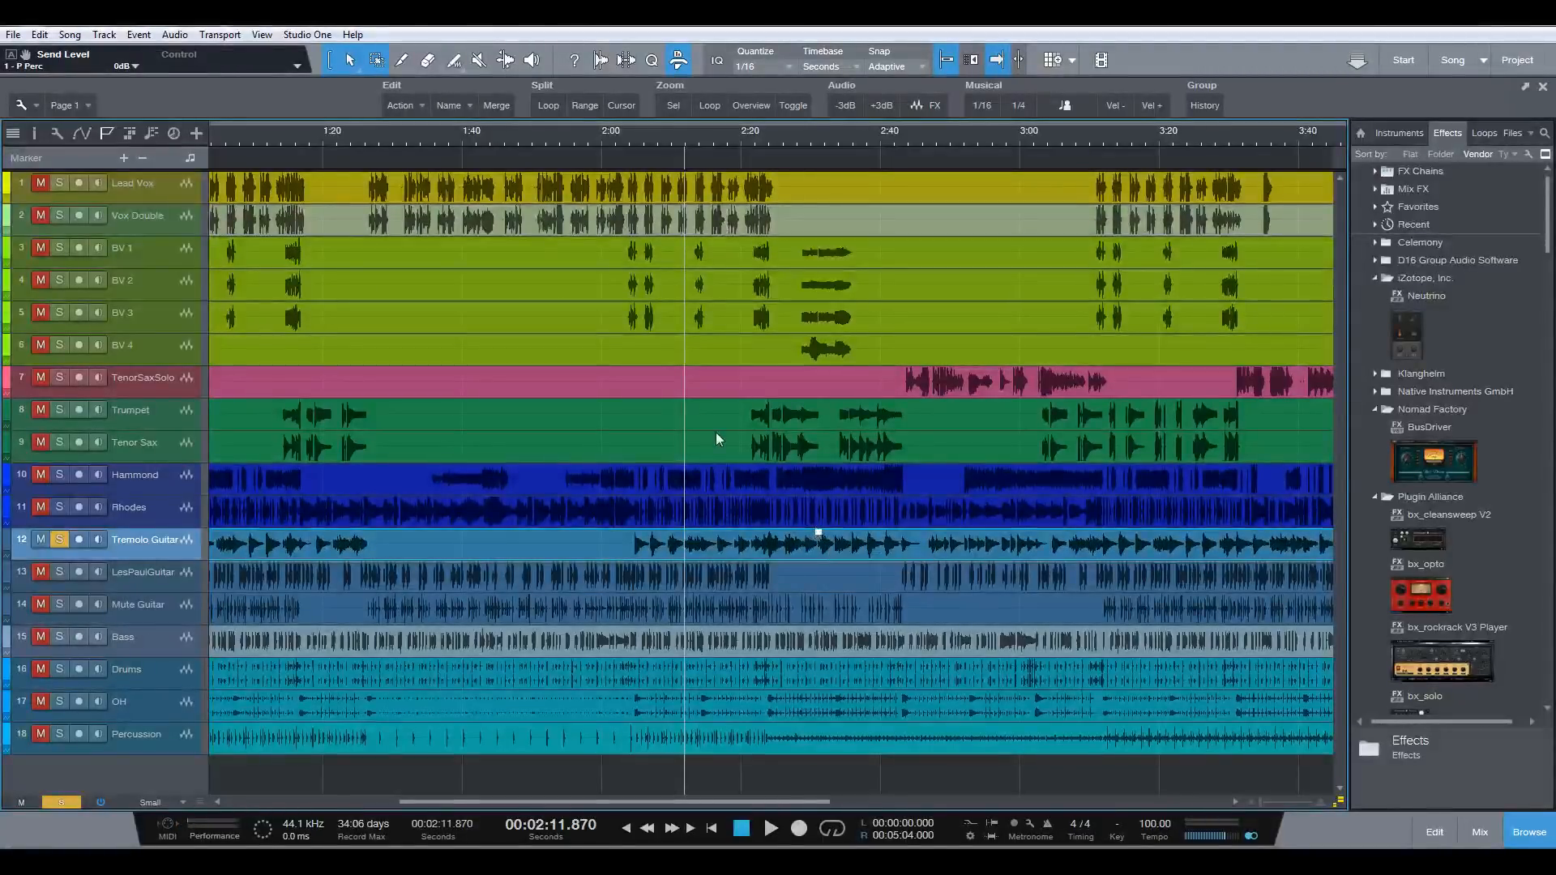
{"action": "left_click", "coordinate": [625, 139]}
{"action": "key", "text": "space"}
{"action": "key", "text": "F3"}
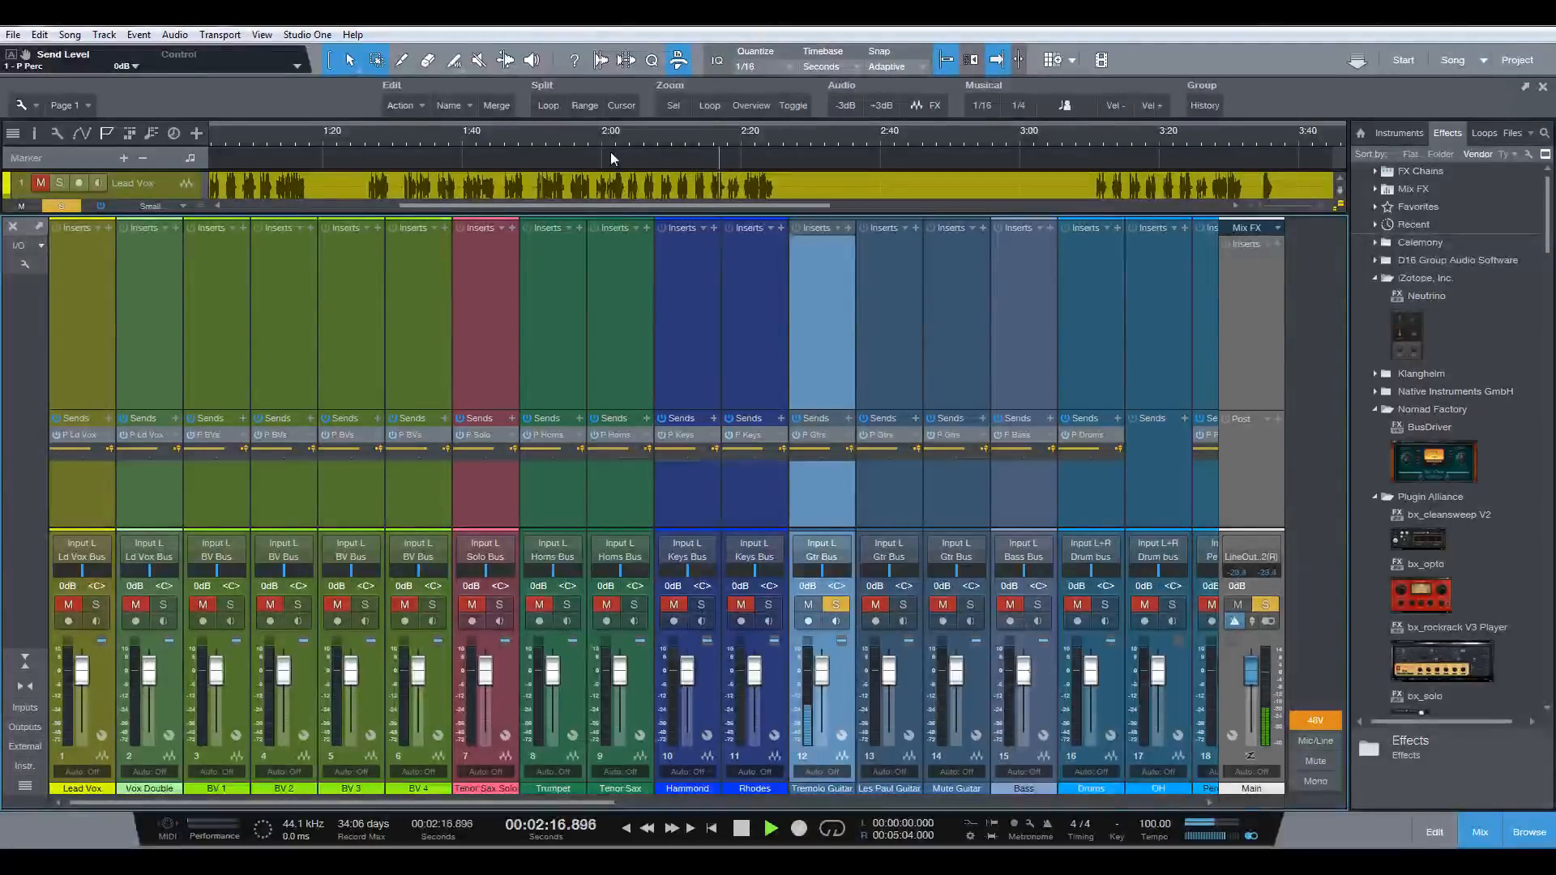
{"action": "key", "text": "space"}
{"action": "key", "text": "F3"}
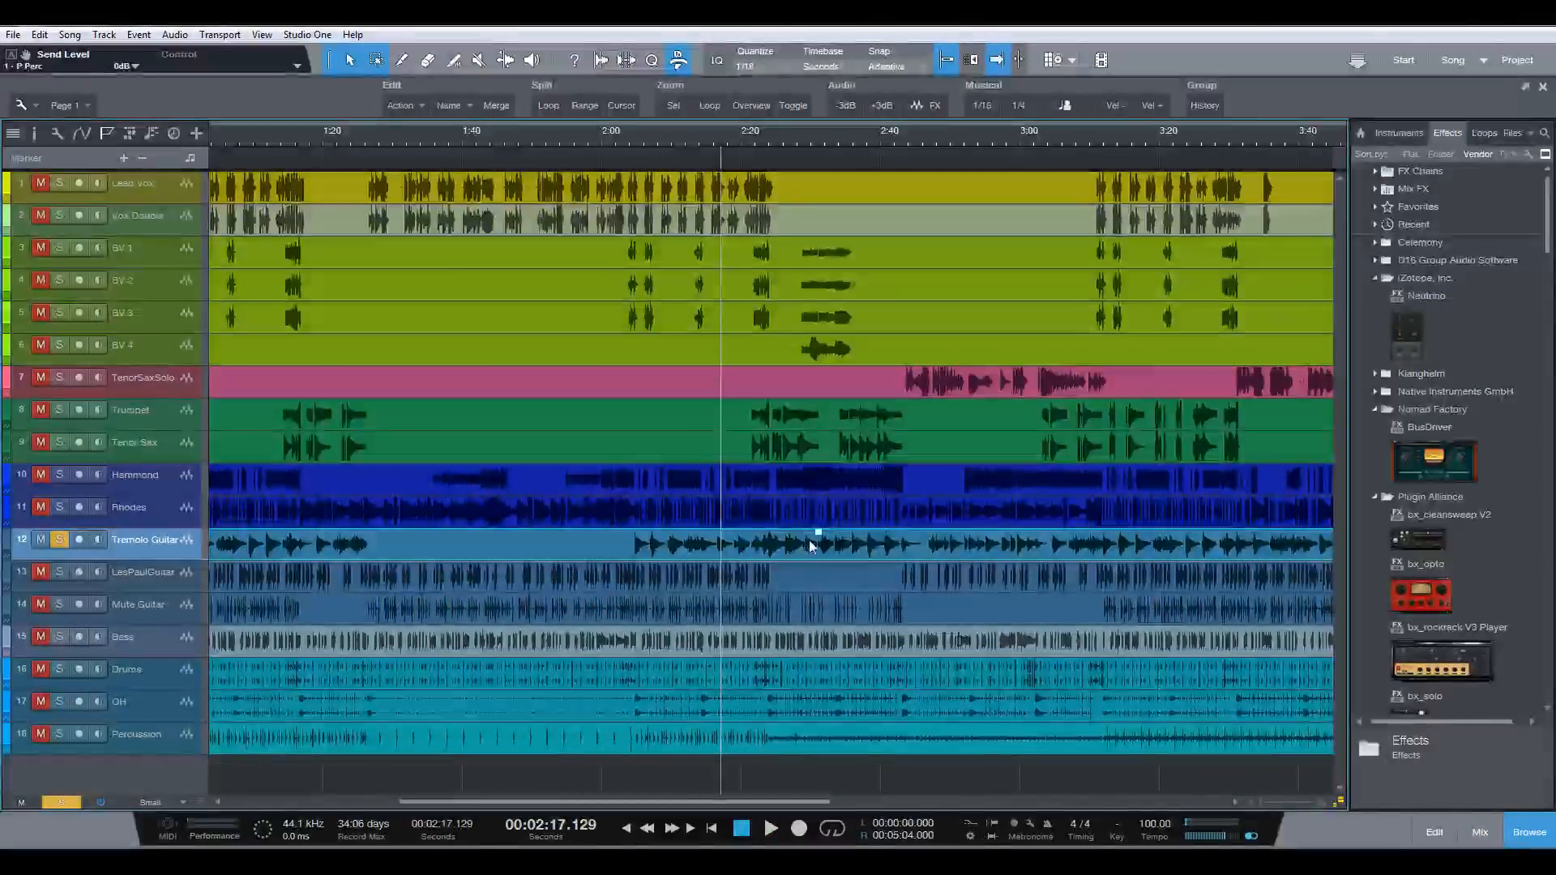
- Fine-tune the Tremolo Guitar event's clip gain and replay the same passage to verify its mixer level
{"action": "left_click_drag", "start_coordinate": [819, 541], "coordinate": [818, 539]}
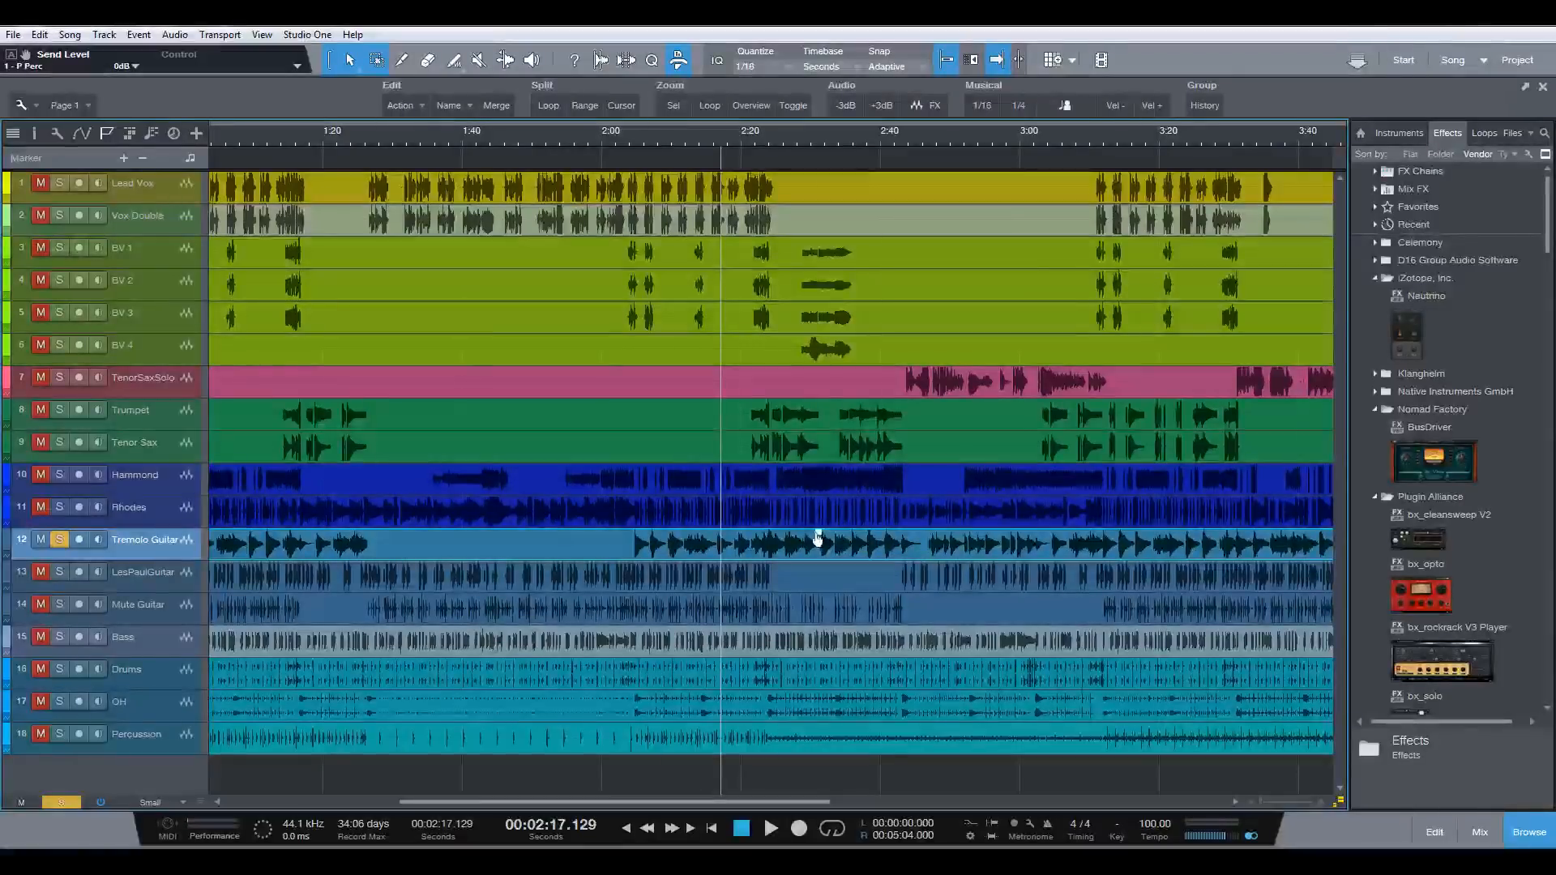
{"action": "key", "text": "space"}
{"action": "key", "text": "F3"}
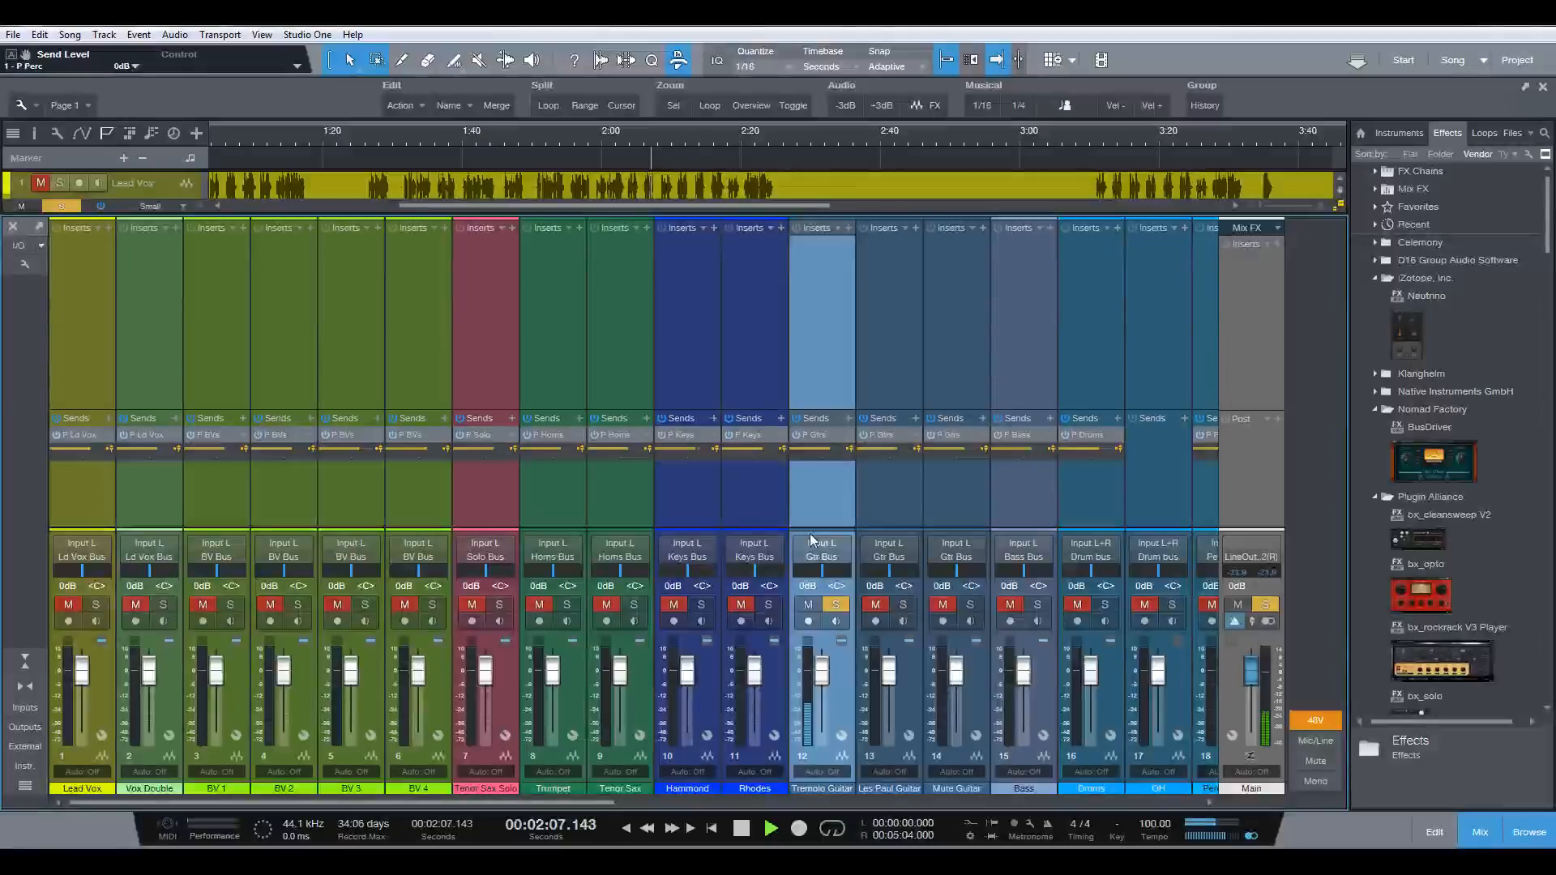
{"action": "key", "text": "space"}
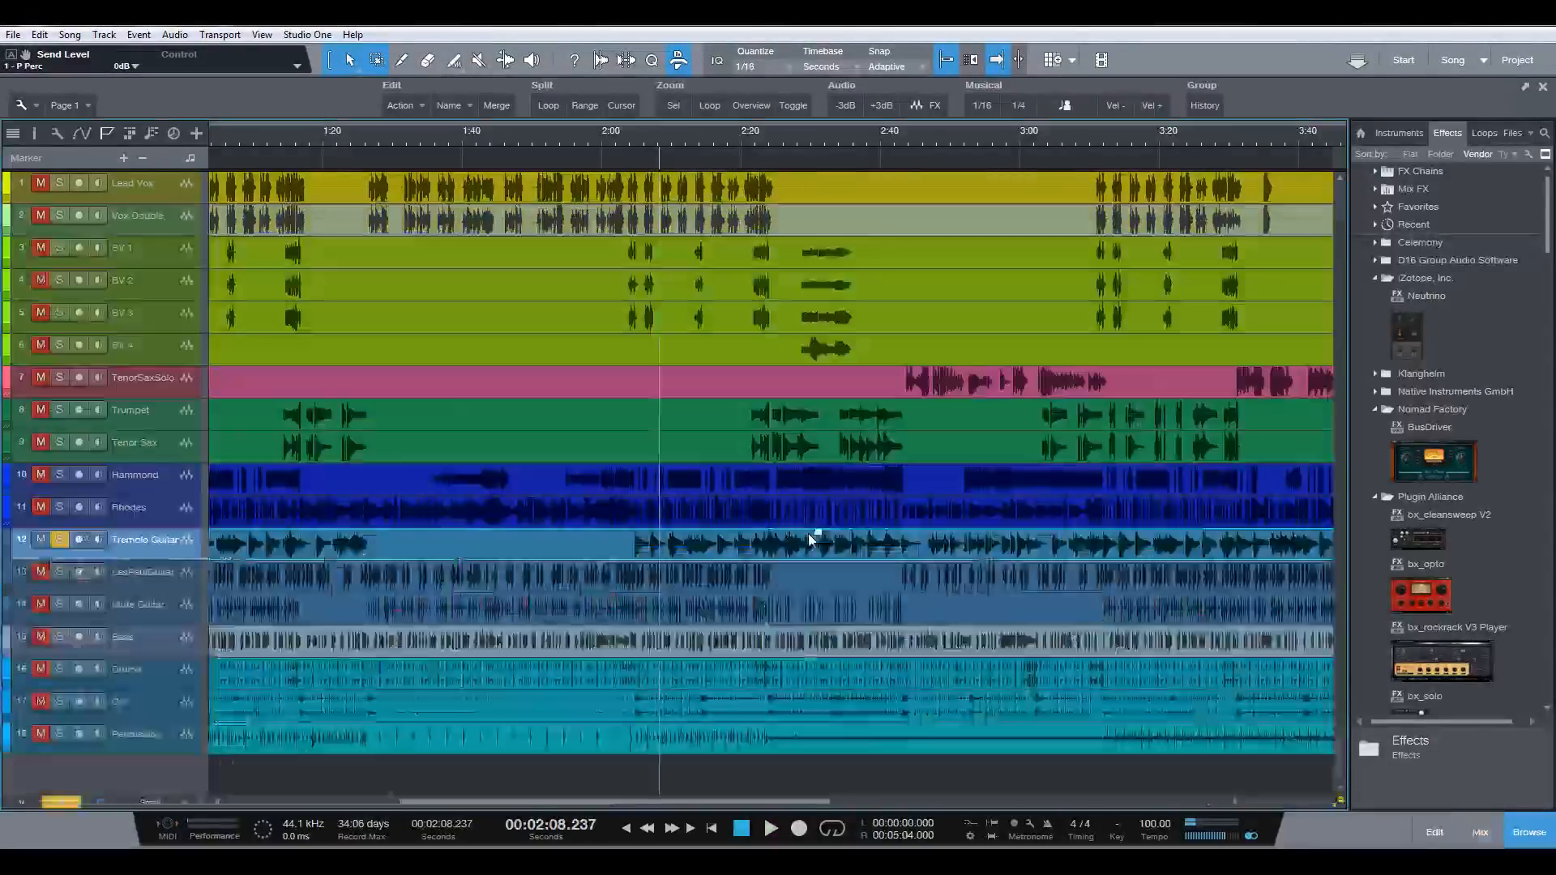
{"action": "key", "text": "F3"}
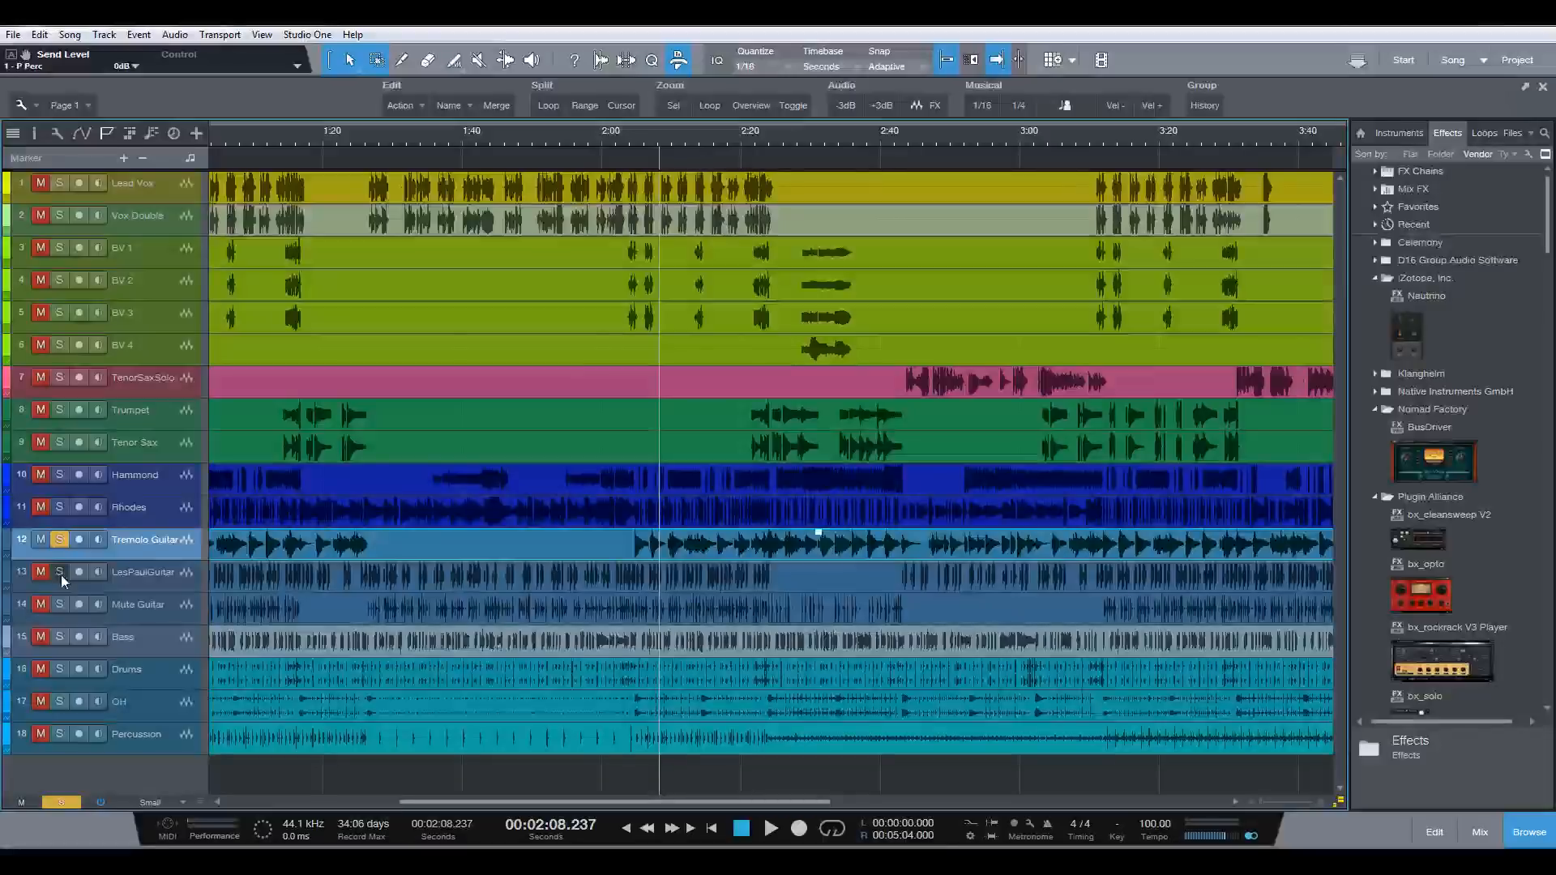
- Solo the Les Paul Guitar track instead of Tremolo Guitar, select its event and check its mixer level from 2:00
{"action": "left_click", "coordinate": [58, 540]}
{"action": "left_click", "coordinate": [603, 138]}
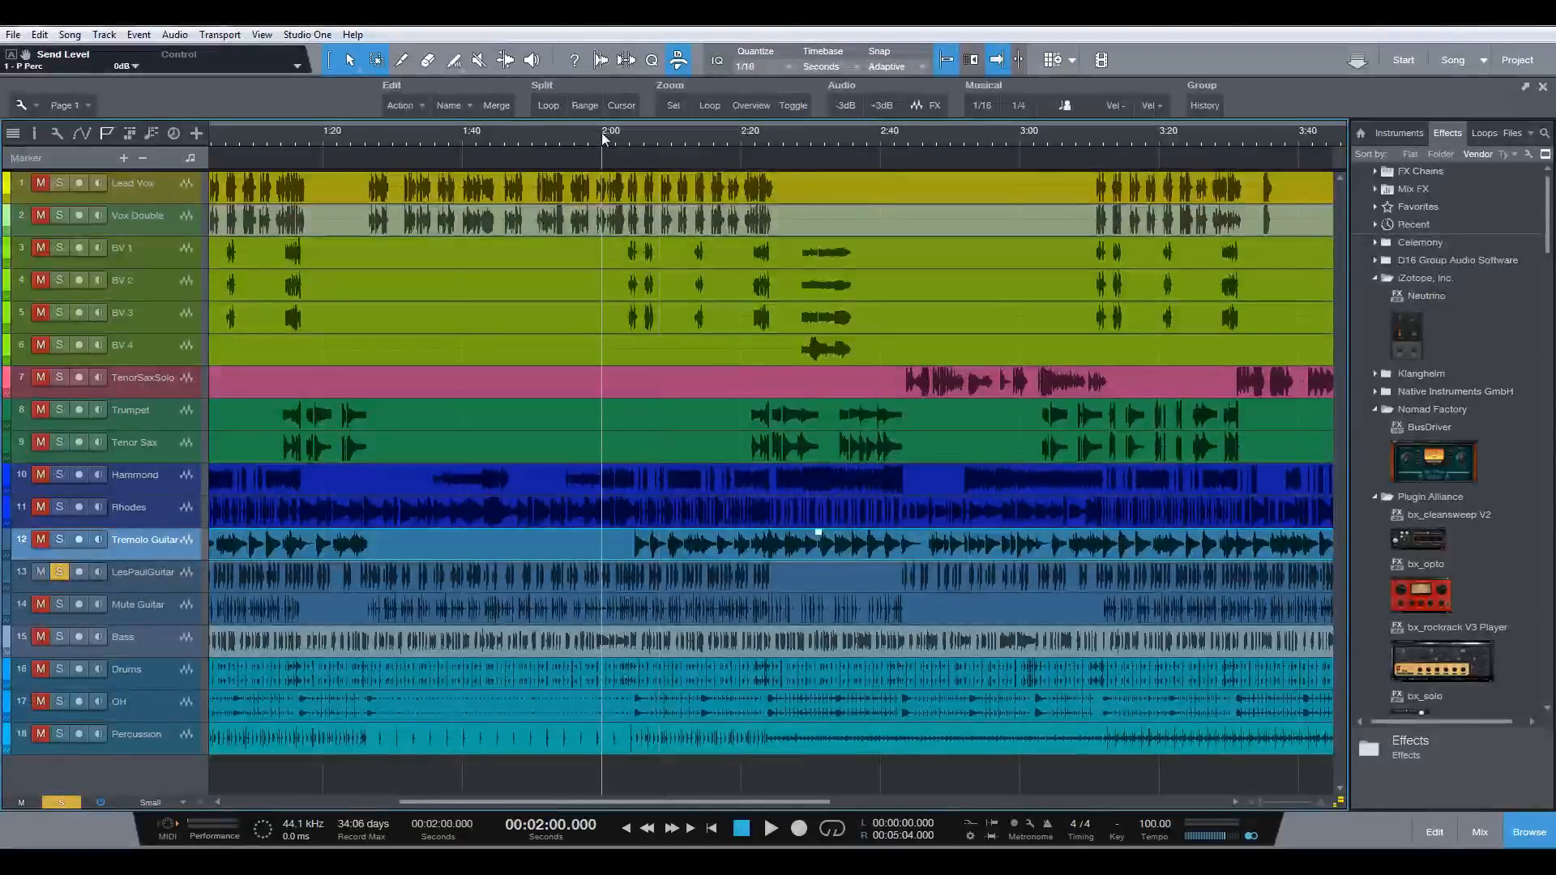
{"action": "left_click", "coordinate": [428, 578]}
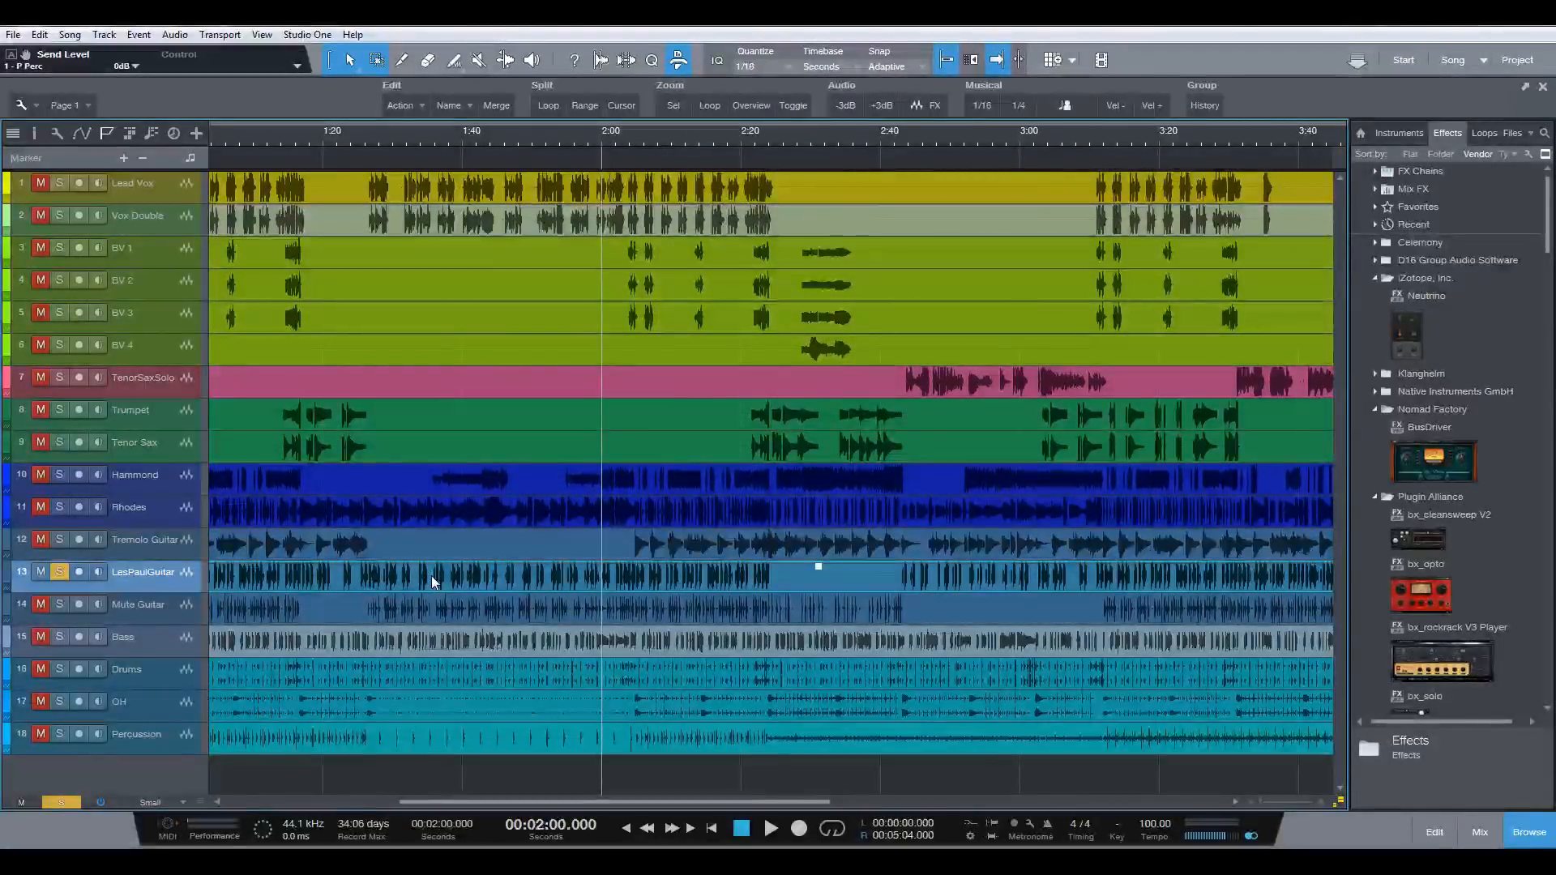
{"action": "key", "text": "space"}
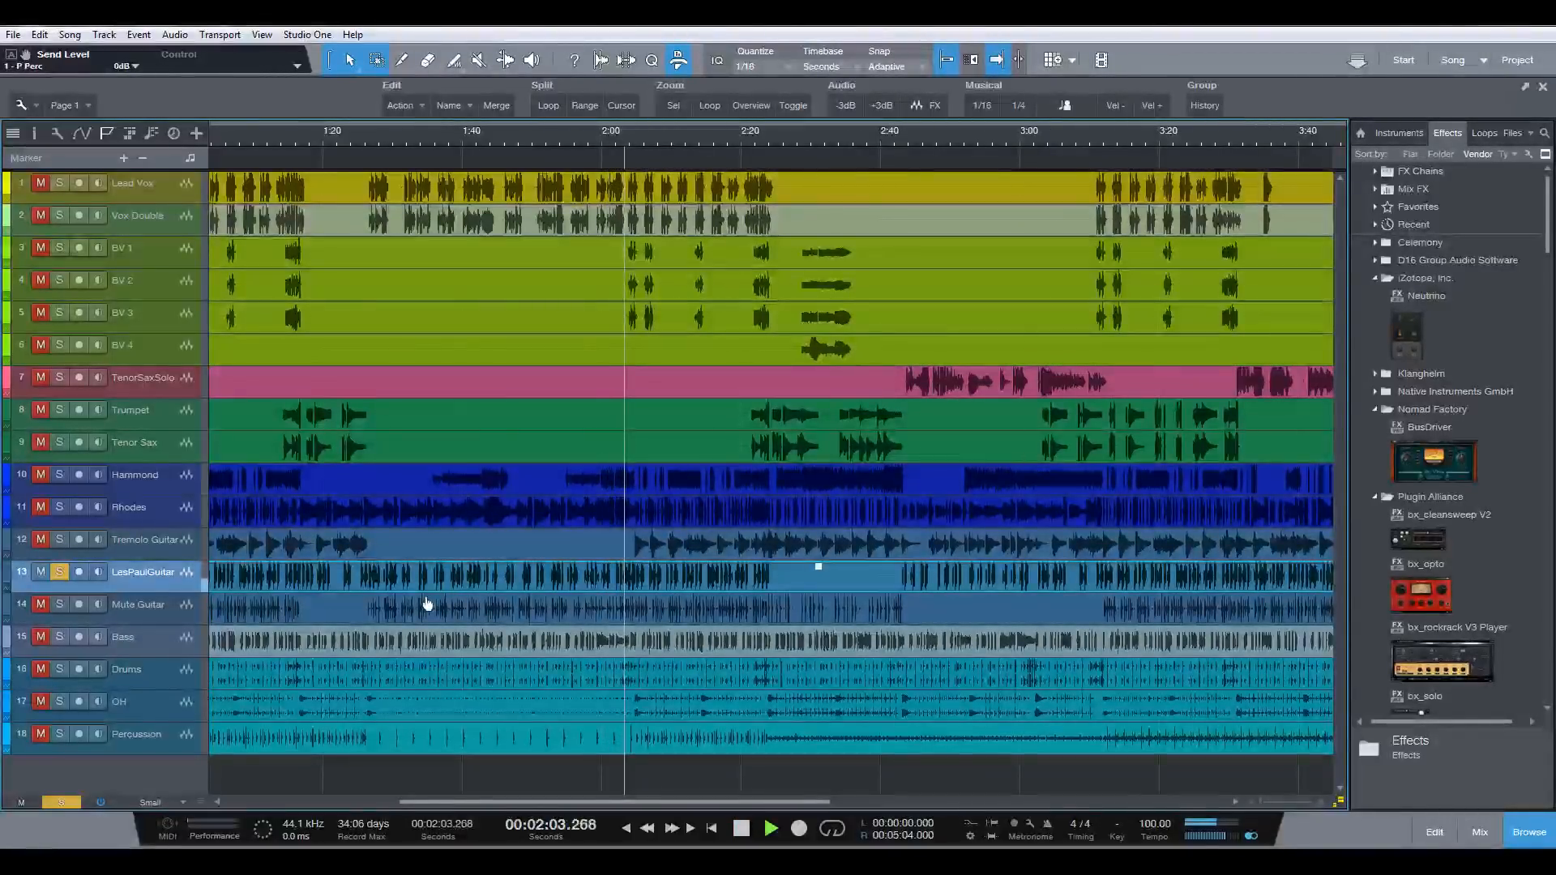
{"action": "key", "text": "F3"}
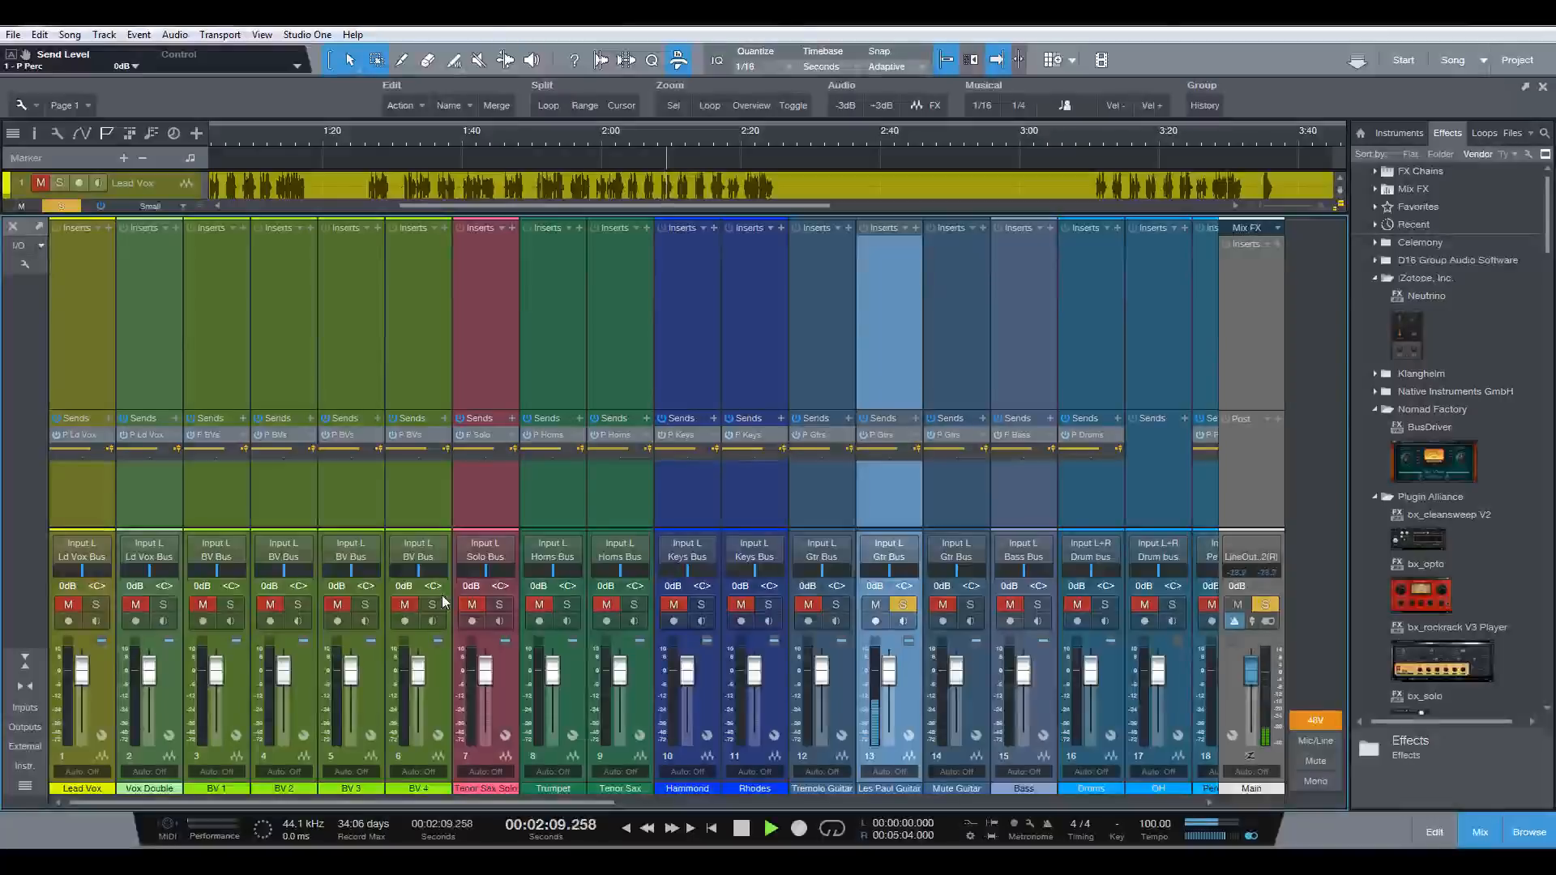
{"action": "key", "text": "space"}
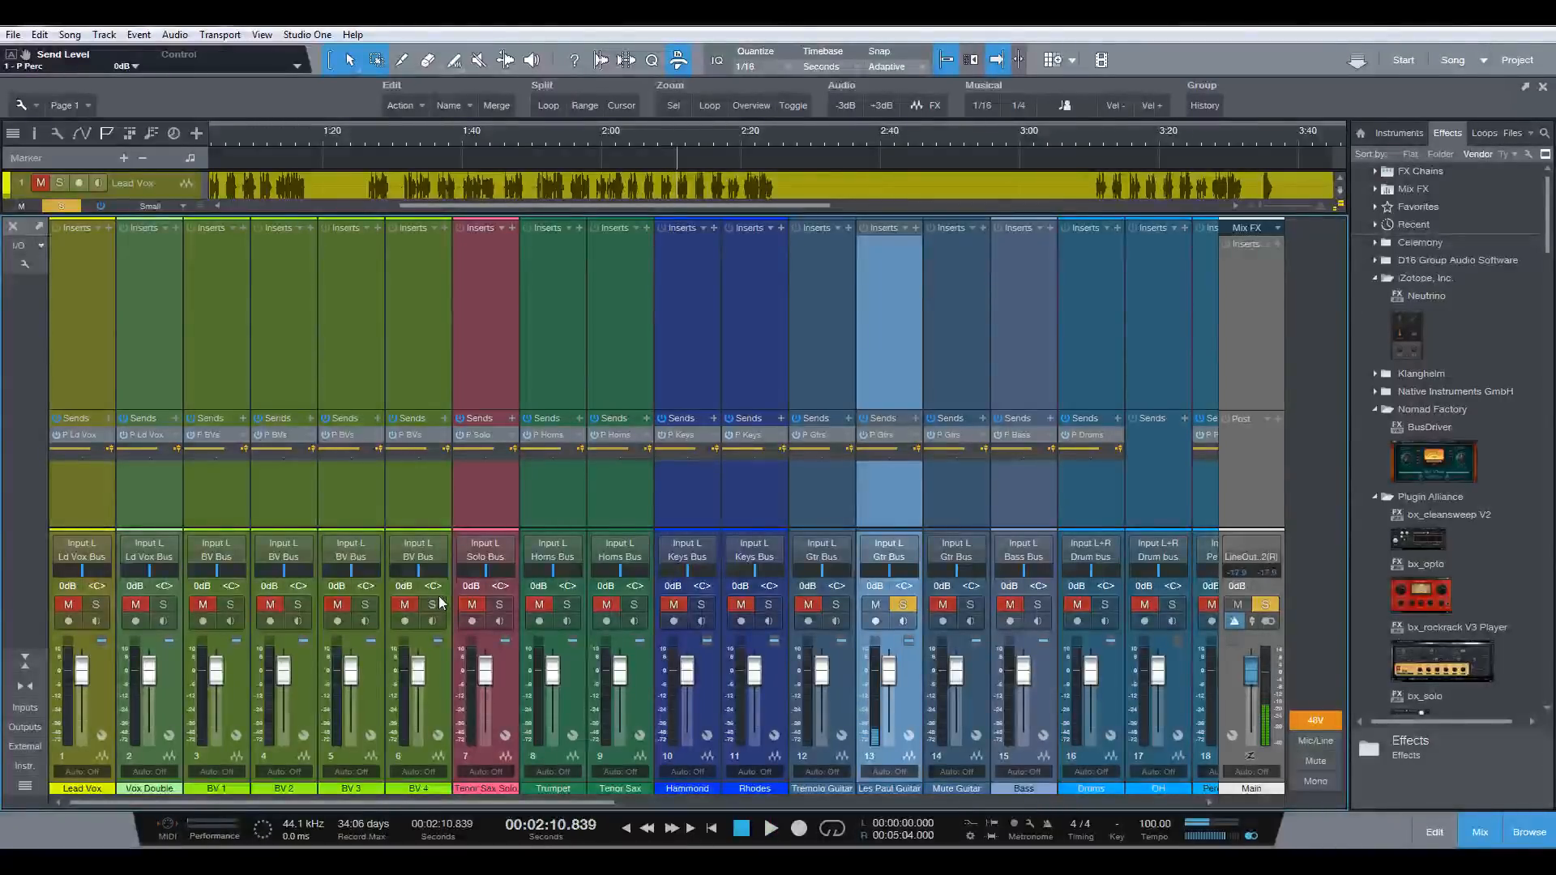
{"action": "key", "text": "F3"}
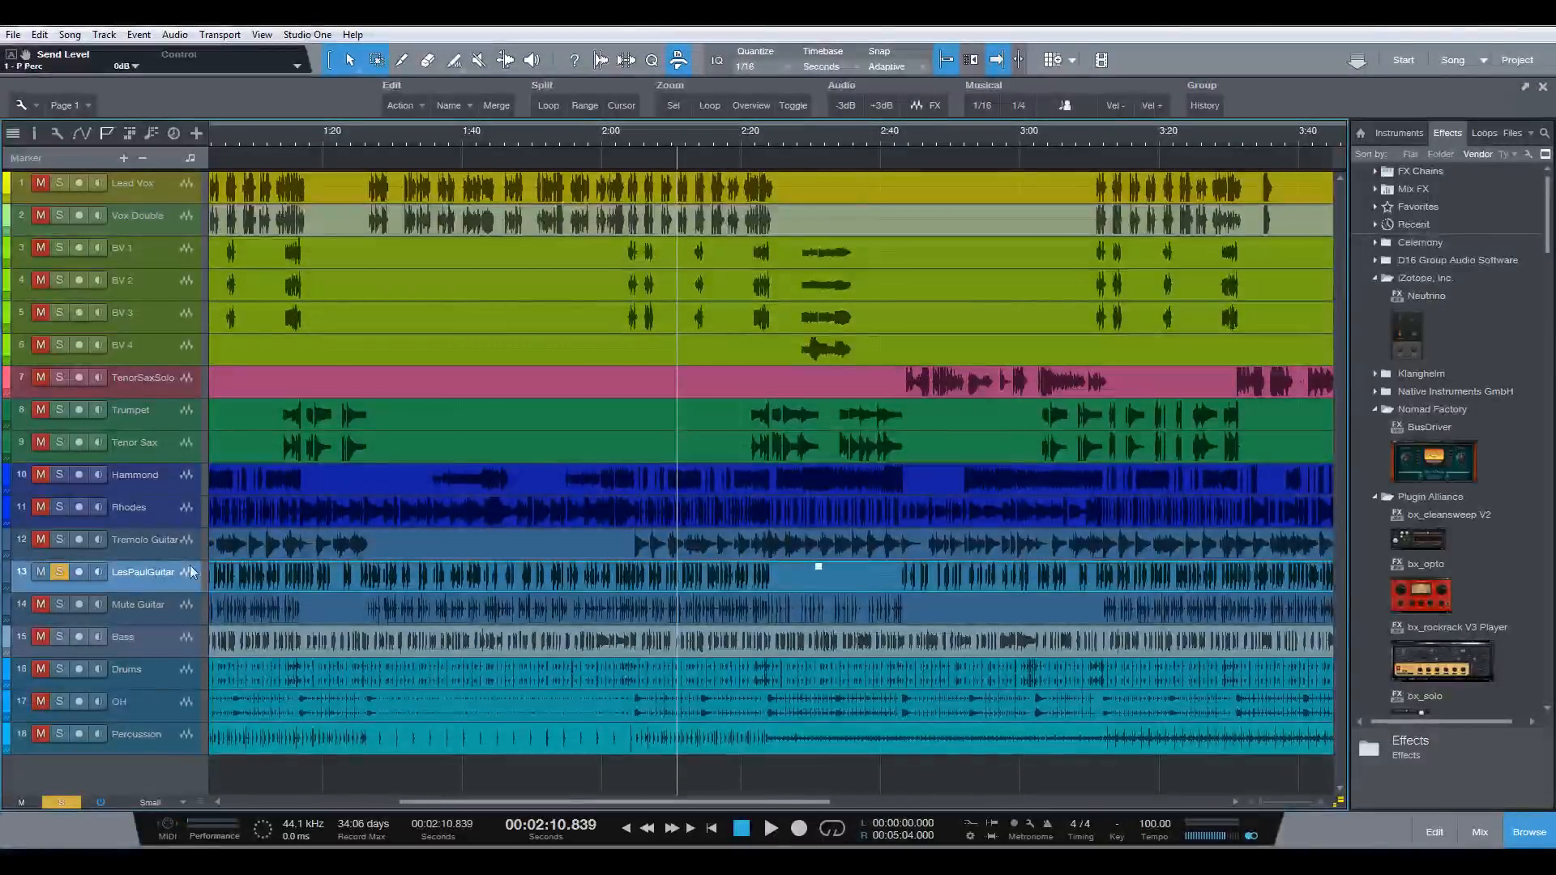
- Solo the Mute Guitar track instead of Les Paul Guitar, select it and check its mixer level from about 2:11
{"action": "left_click", "coordinate": [57, 572]}
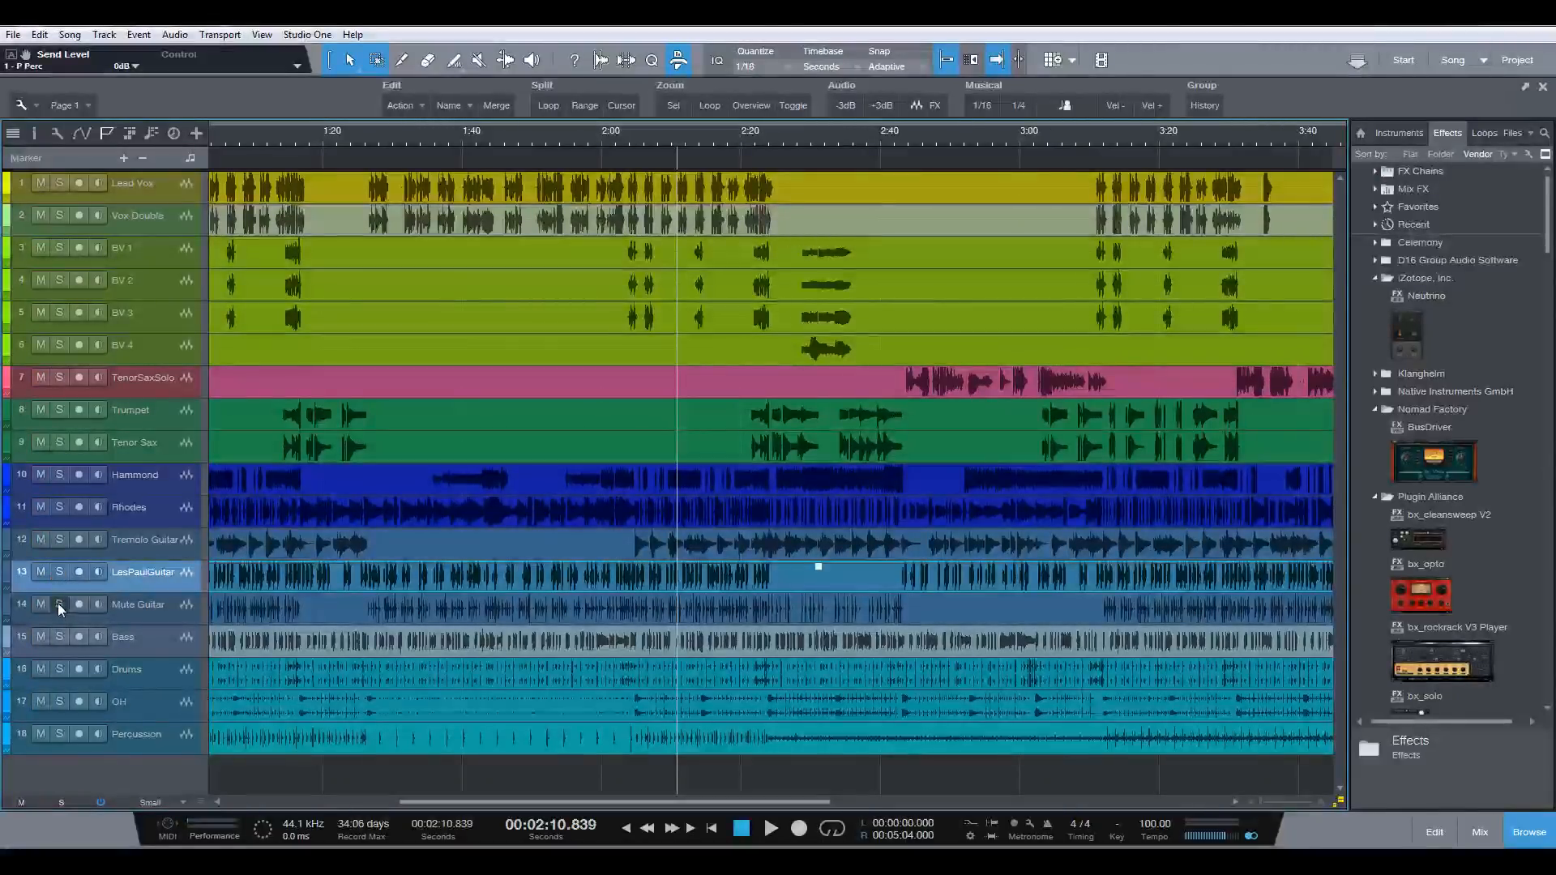
{"action": "left_click", "coordinate": [60, 605]}
{"action": "left_click", "coordinate": [162, 606]}
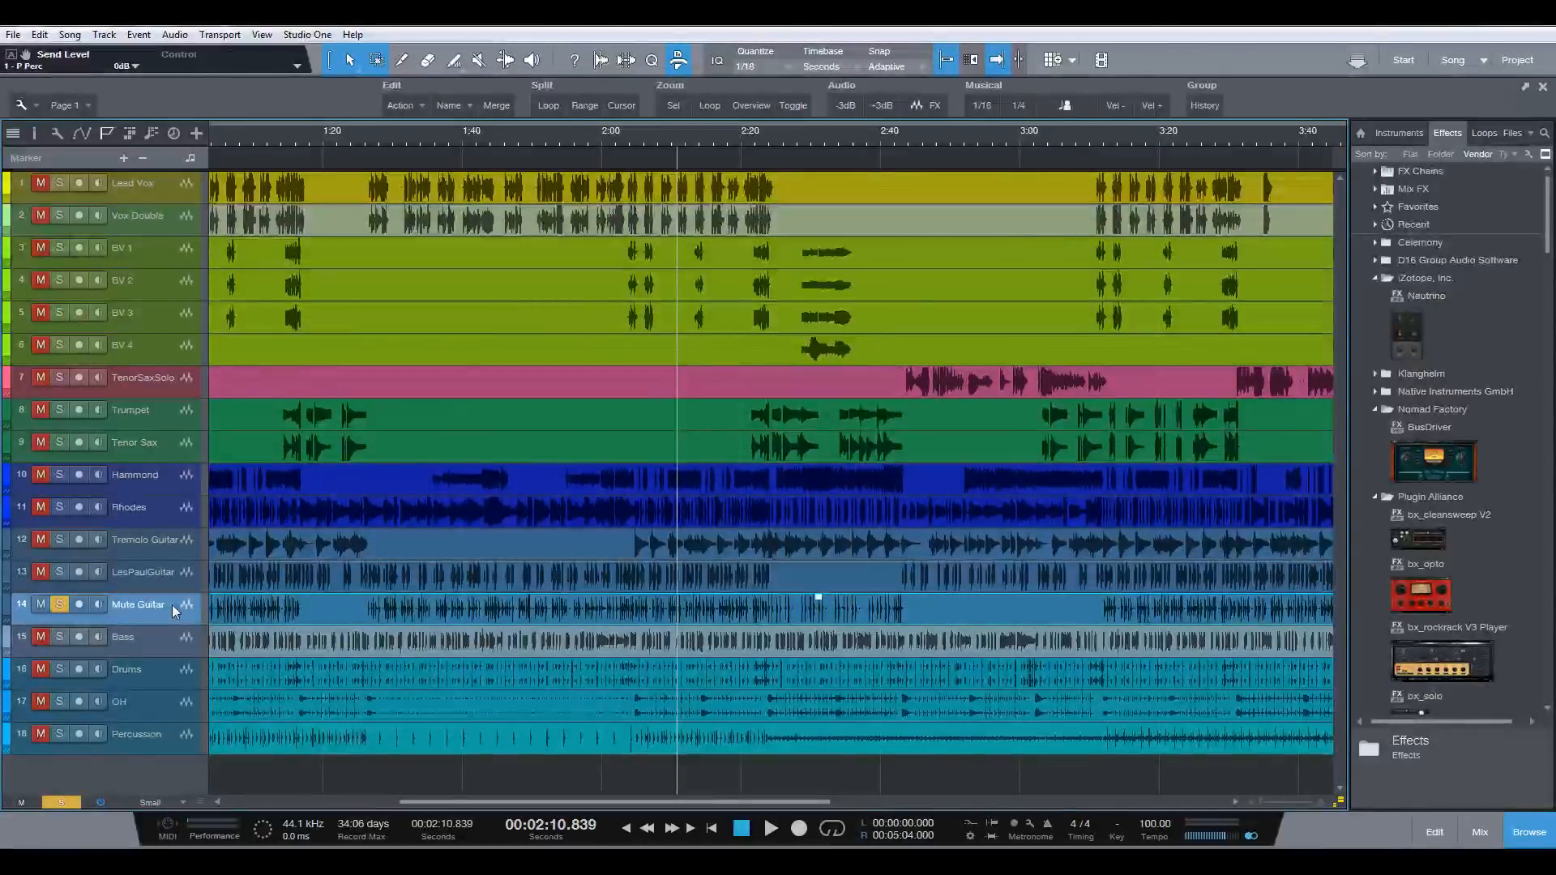
{"action": "key", "text": "space"}
{"action": "key", "text": "F3"}
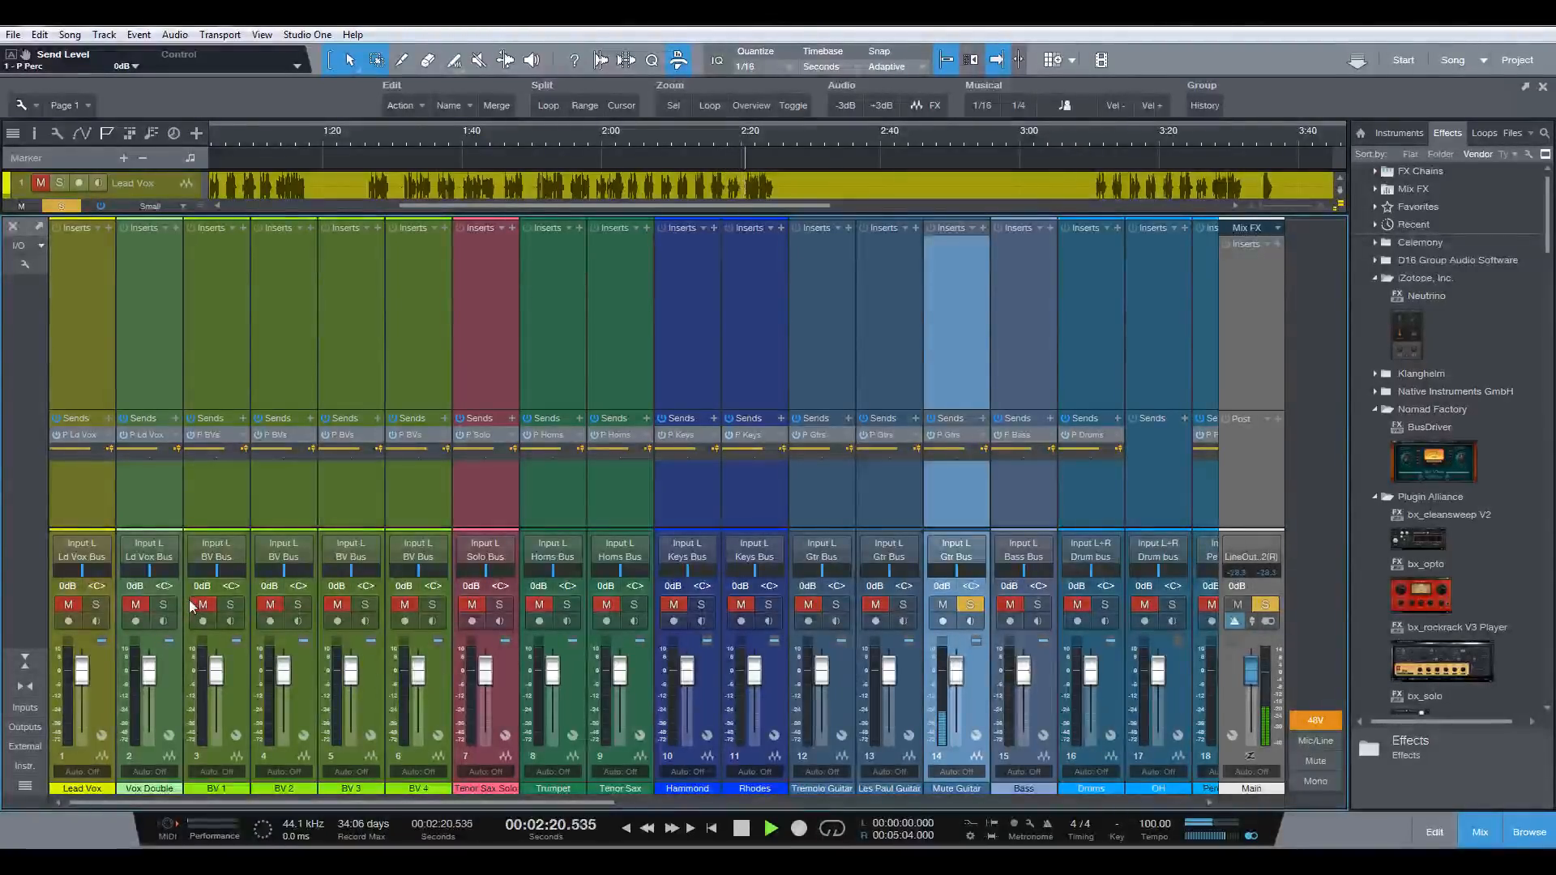
{"action": "key", "text": "space"}
{"action": "key", "text": "F3"}
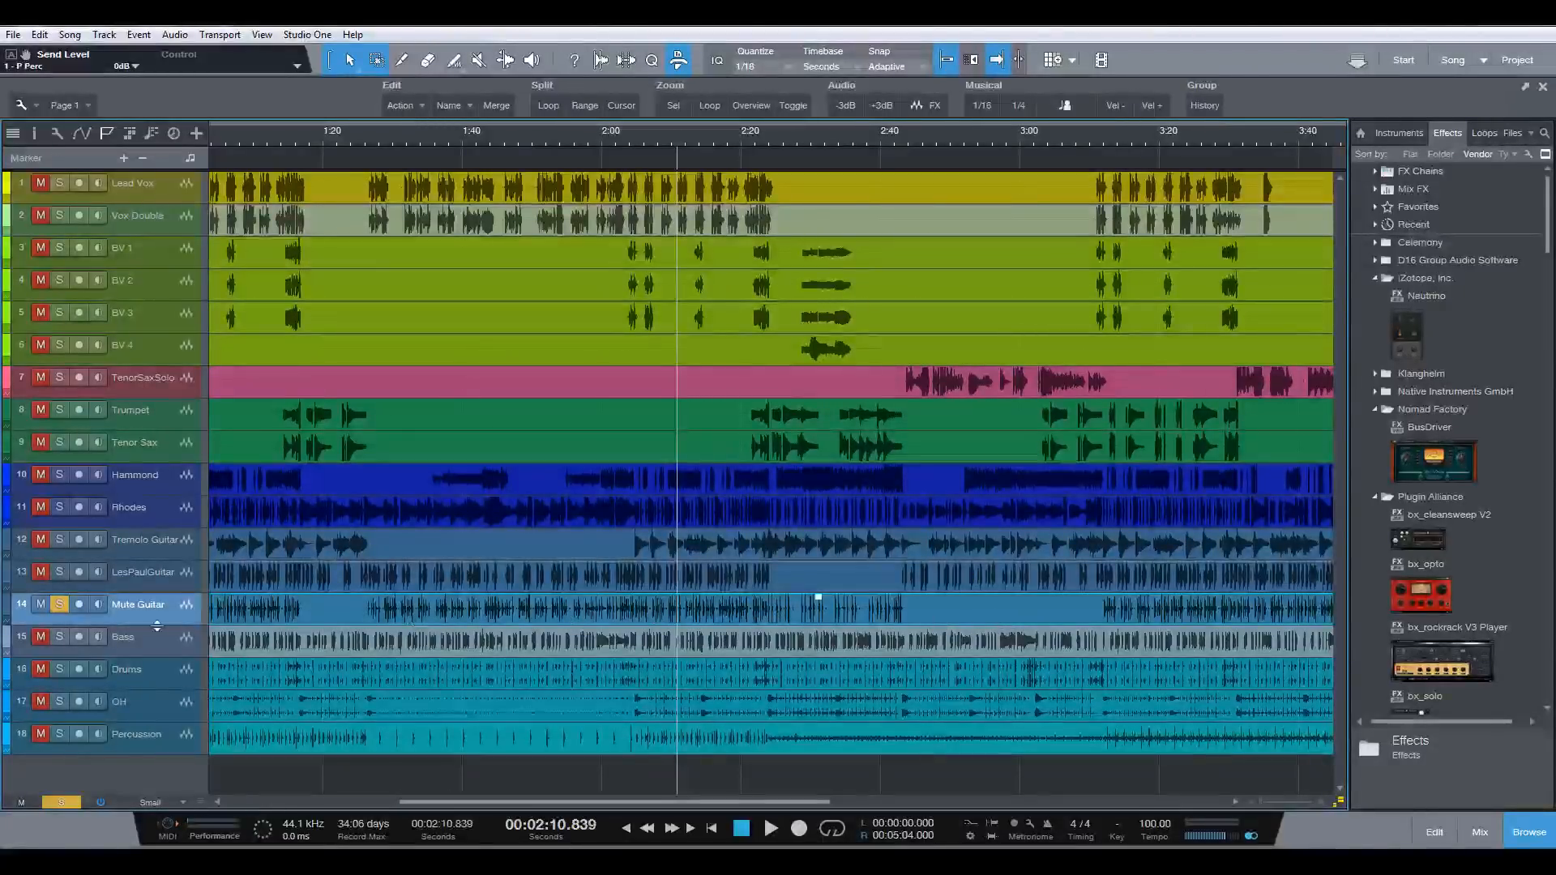
- Solo the Bass track instead of Mute Guitar, select it and check its mixer level from the start of the song
{"action": "left_click", "coordinate": [60, 606]}
{"action": "left_click", "coordinate": [60, 638]}
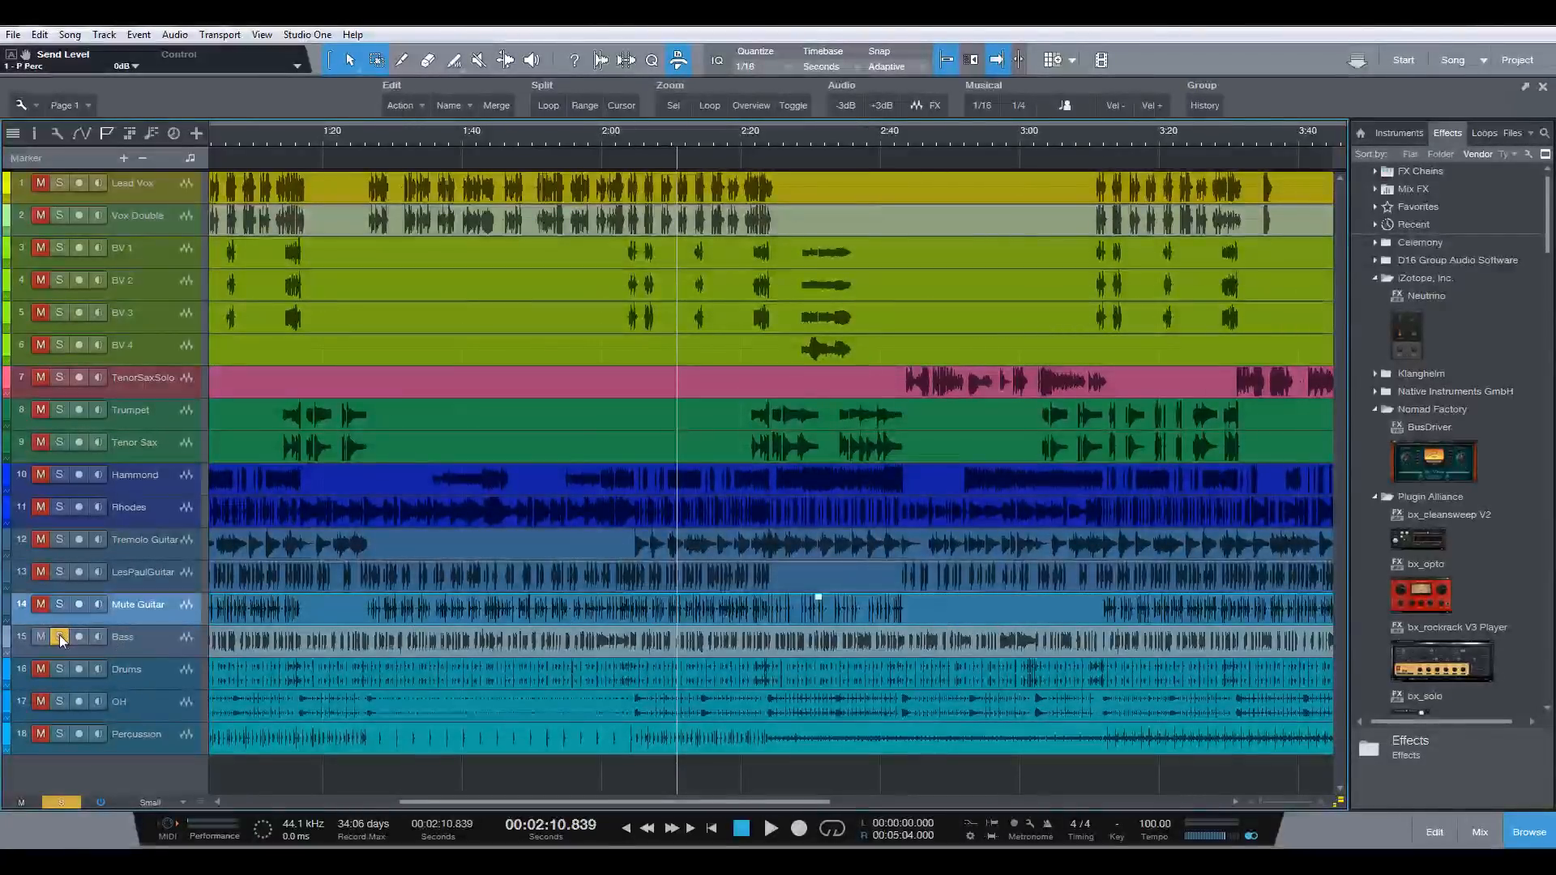
{"action": "left_click", "coordinate": [162, 644]}
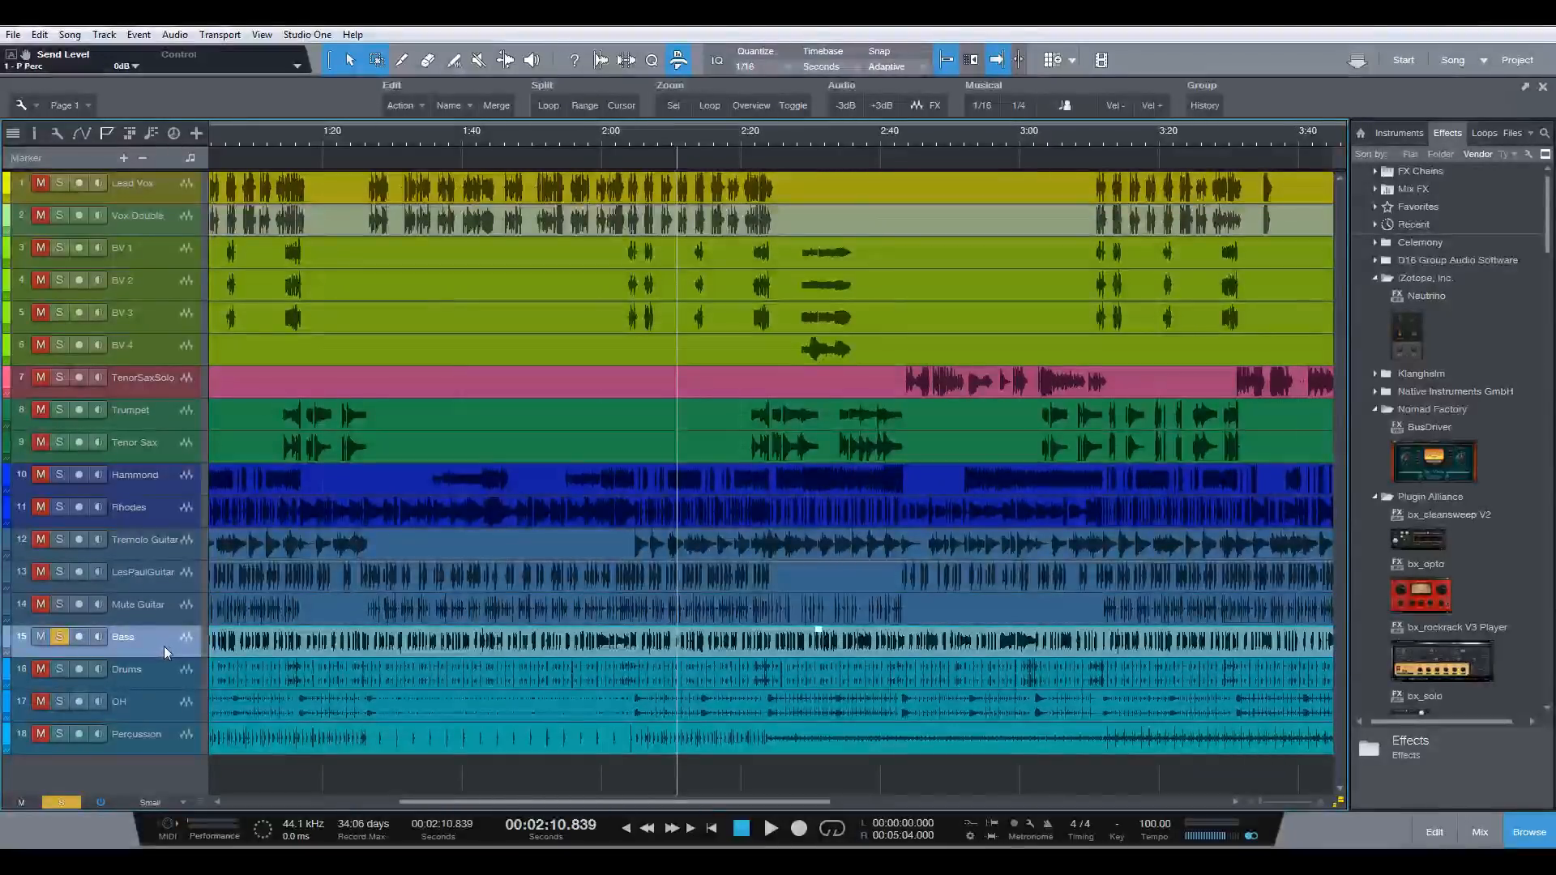
{"action": "key", "text": "Return"}
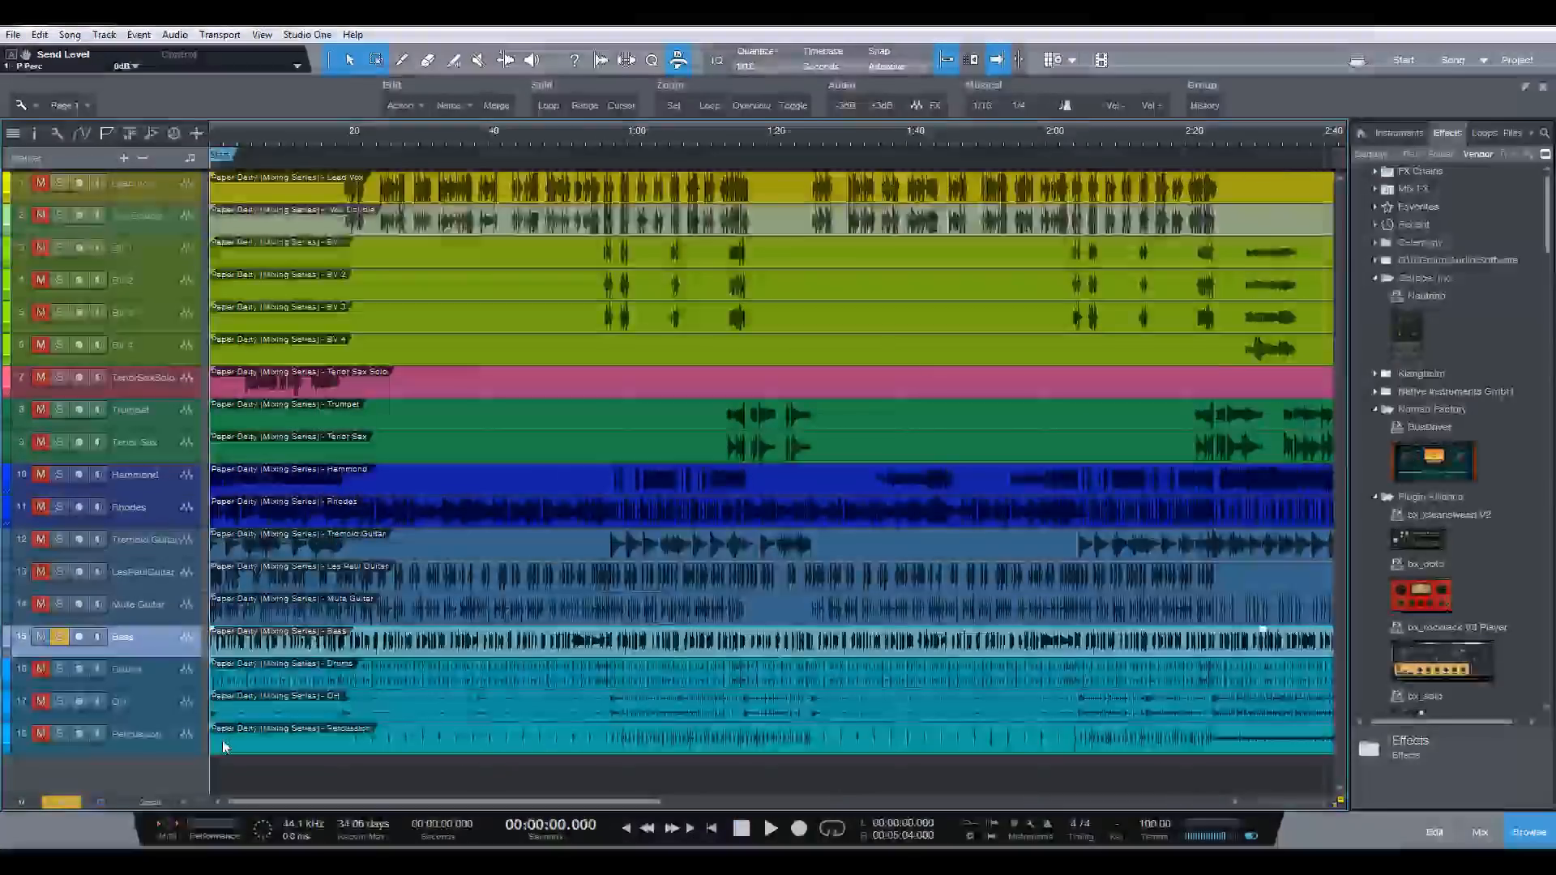
{"action": "key", "text": "space"}
{"action": "key", "text": "F3"}
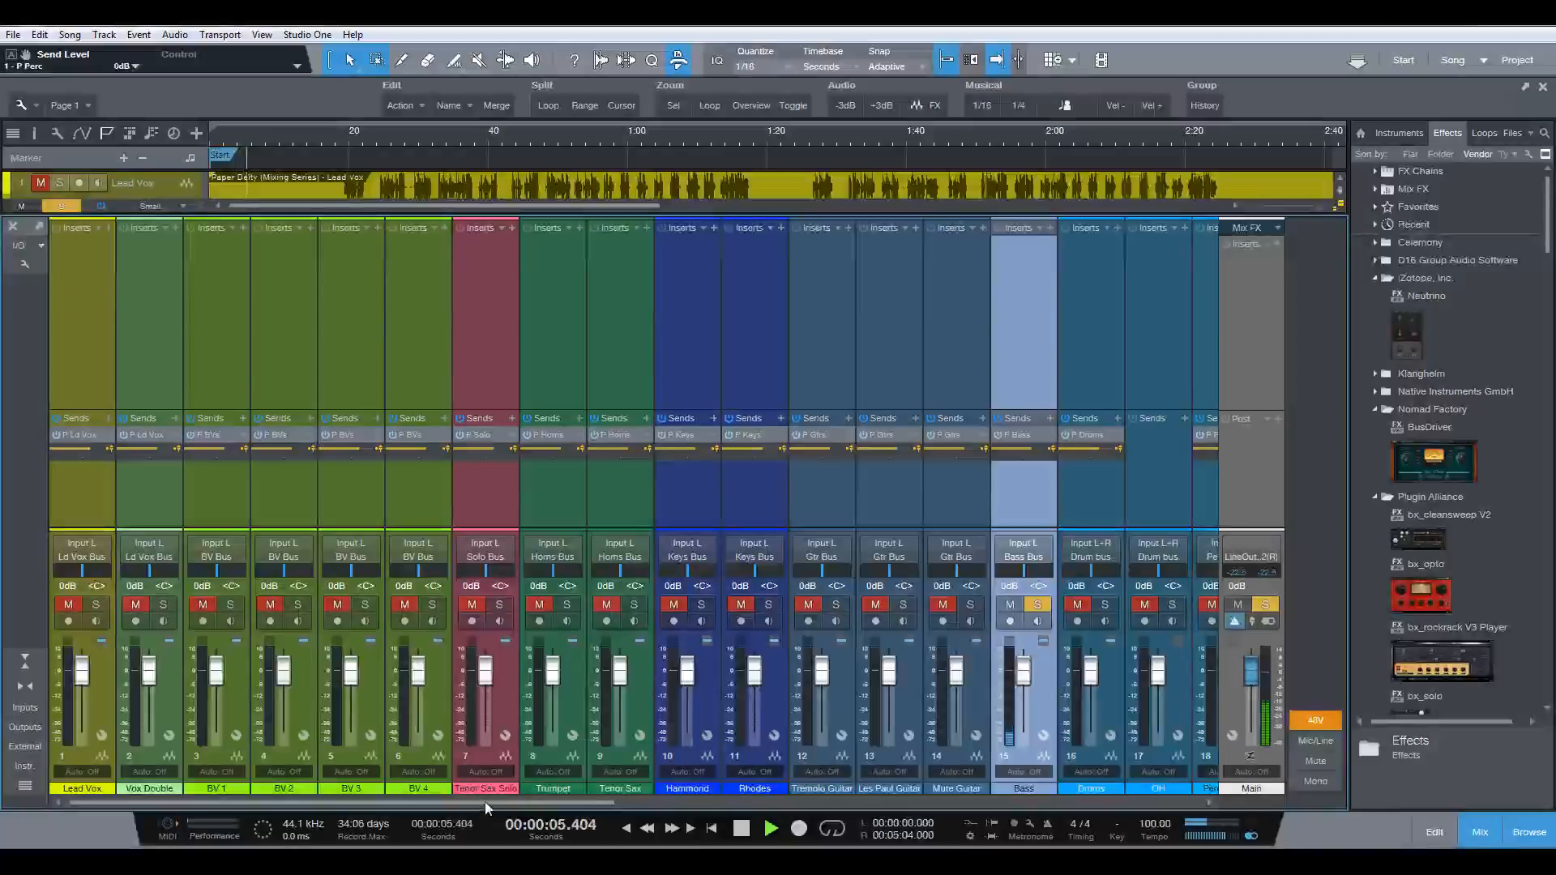
{"action": "left_click_drag", "start_coordinate": [484, 800], "coordinate": [609, 799]}
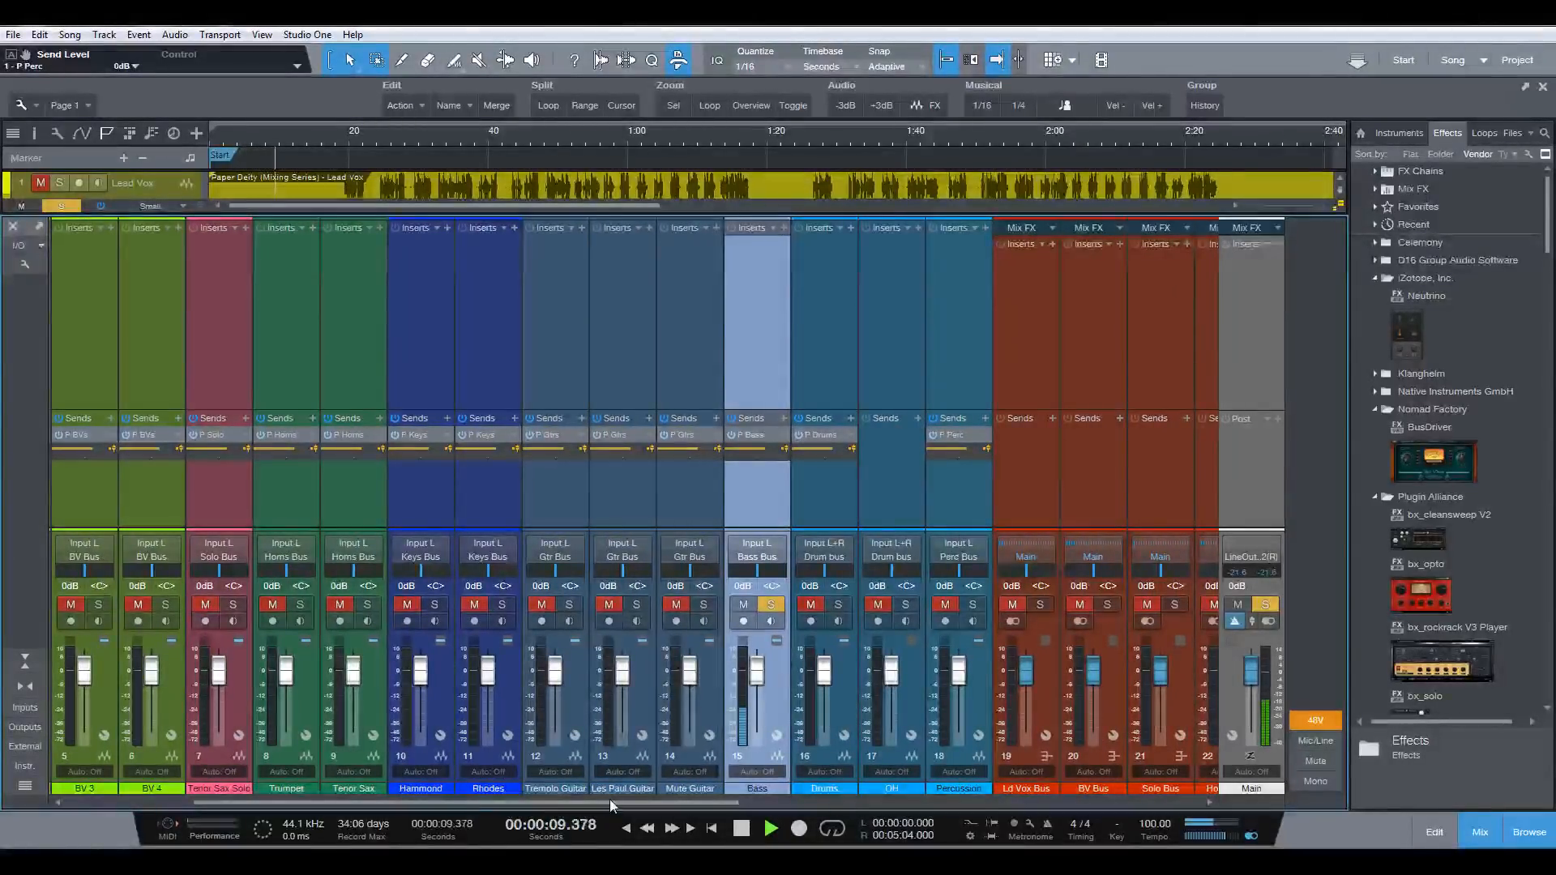
{"action": "key", "text": "F3"}
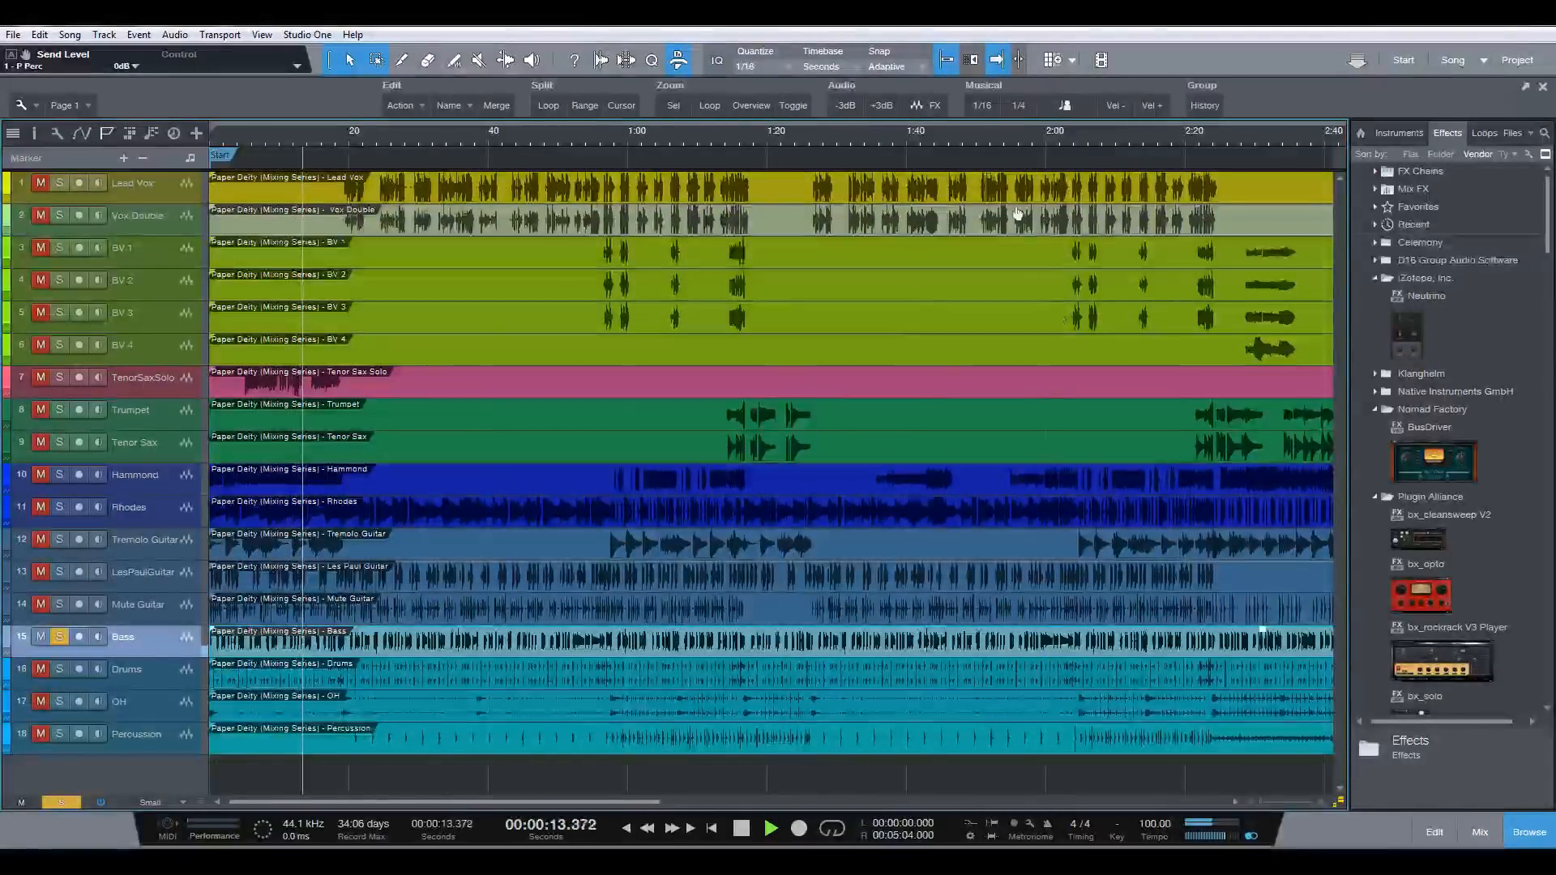
- Raise the Bass event's clip gain in two passes during playback, checking its mixer level after each change
{"action": "left_click_drag", "start_coordinate": [956, 139], "coordinate": [924, 112]}
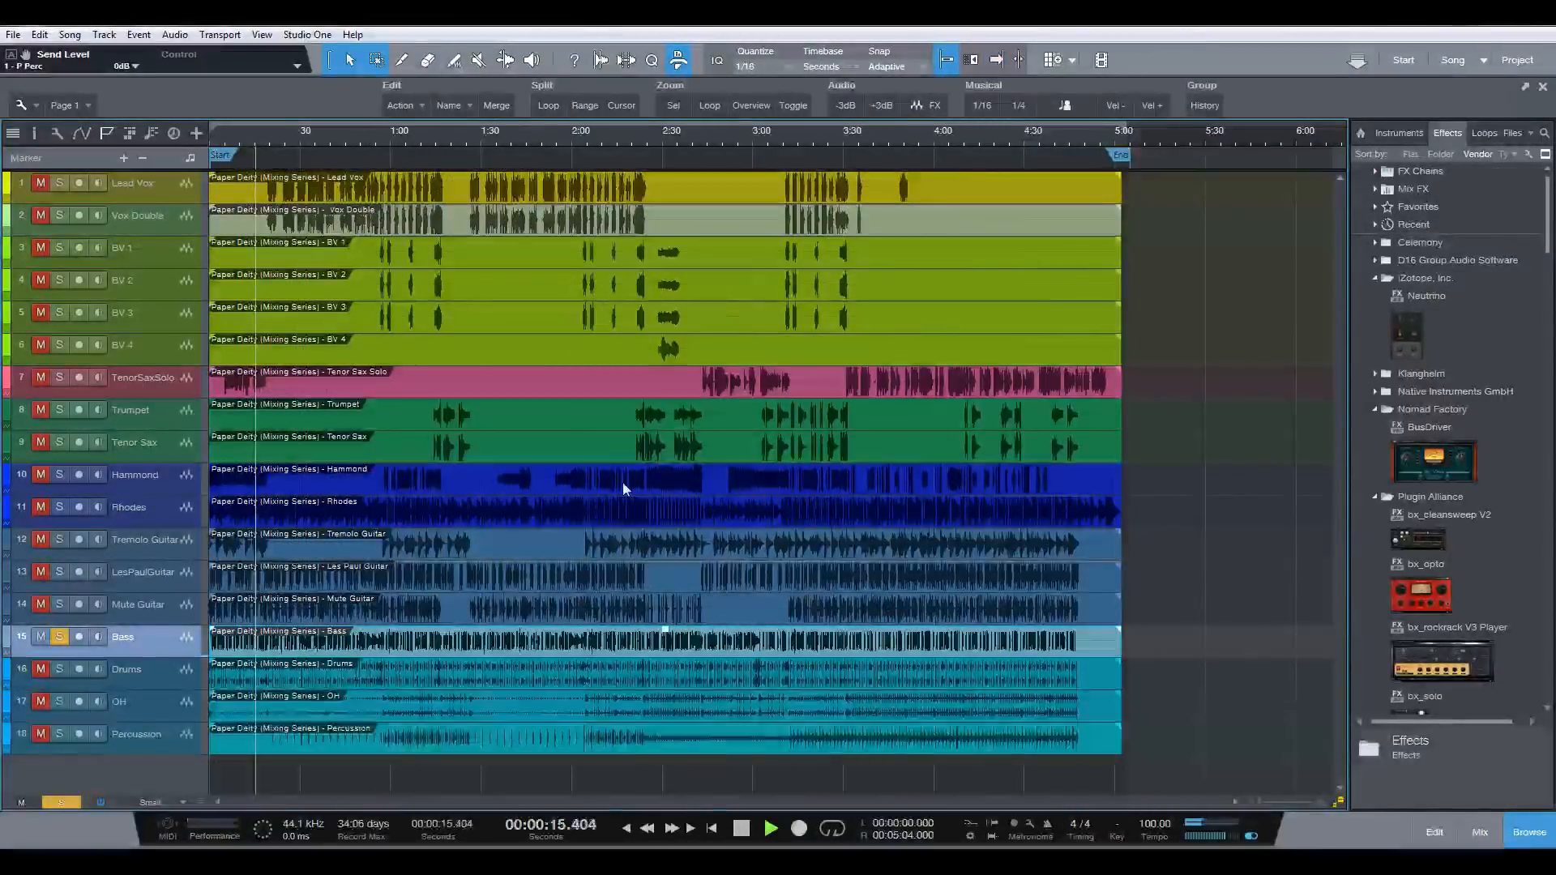
{"action": "left_click_drag", "start_coordinate": [665, 637], "coordinate": [665, 636]}
{"action": "key", "text": "F3"}
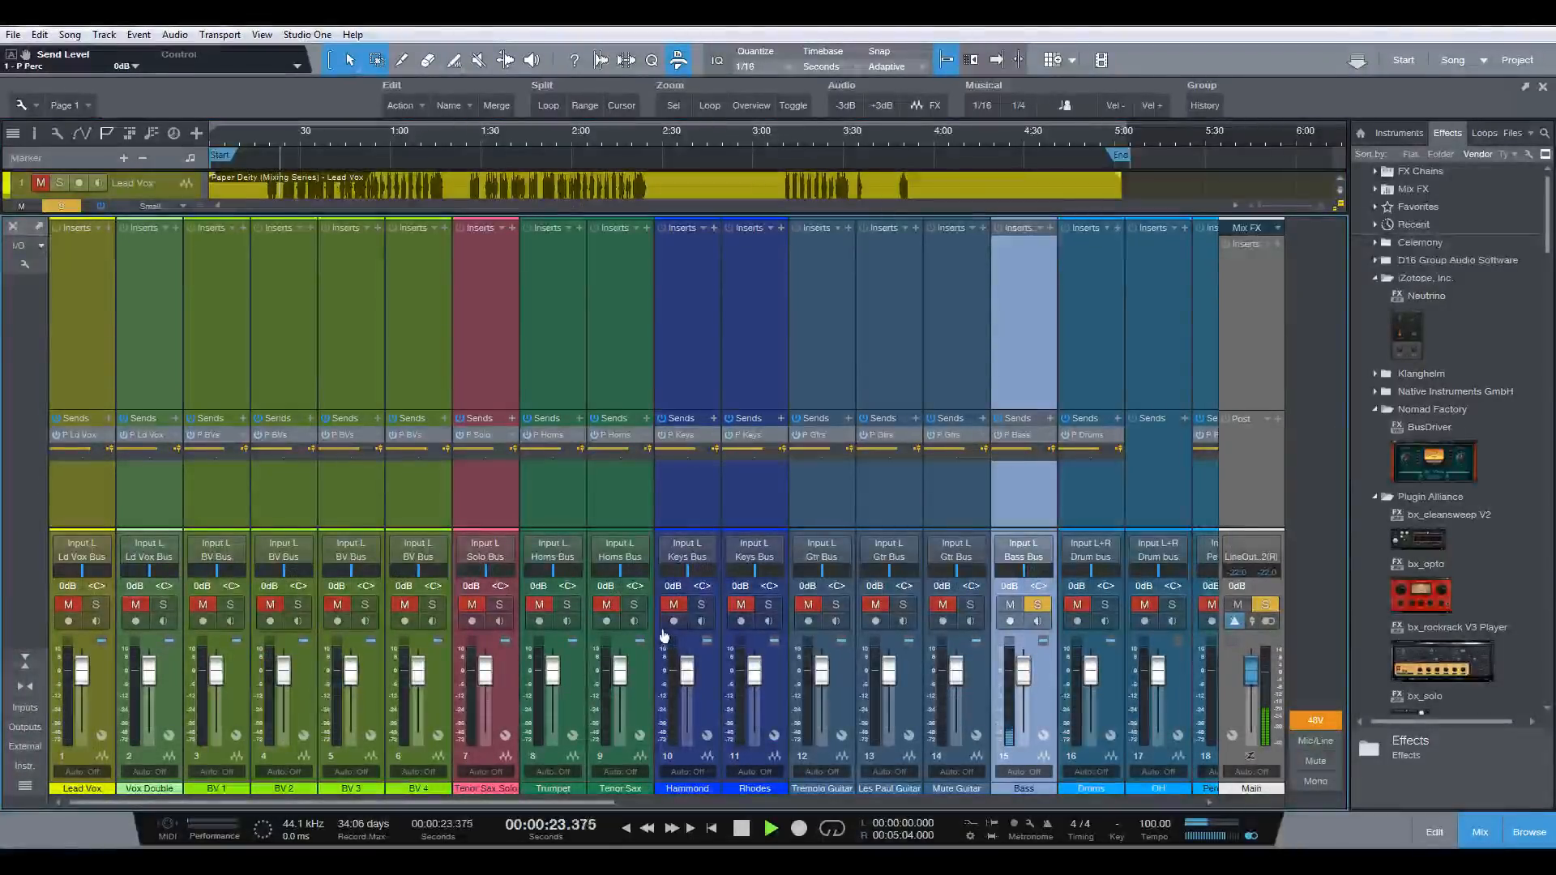
{"action": "key", "text": "F3"}
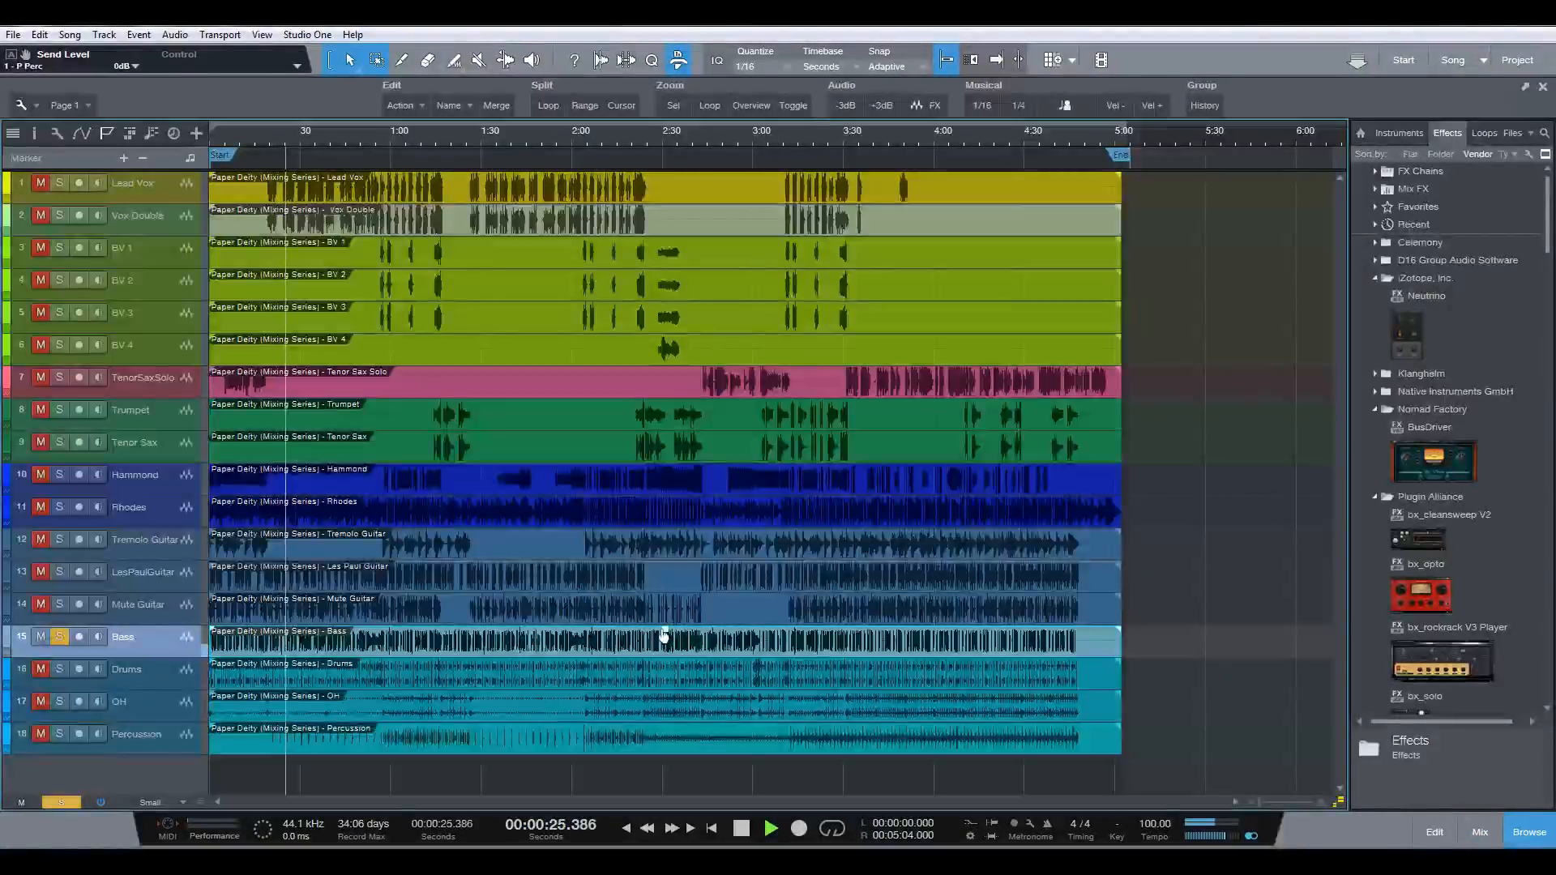
{"action": "left_click_drag", "start_coordinate": [665, 636], "coordinate": [665, 636]}
{"action": "key", "text": "F3"}
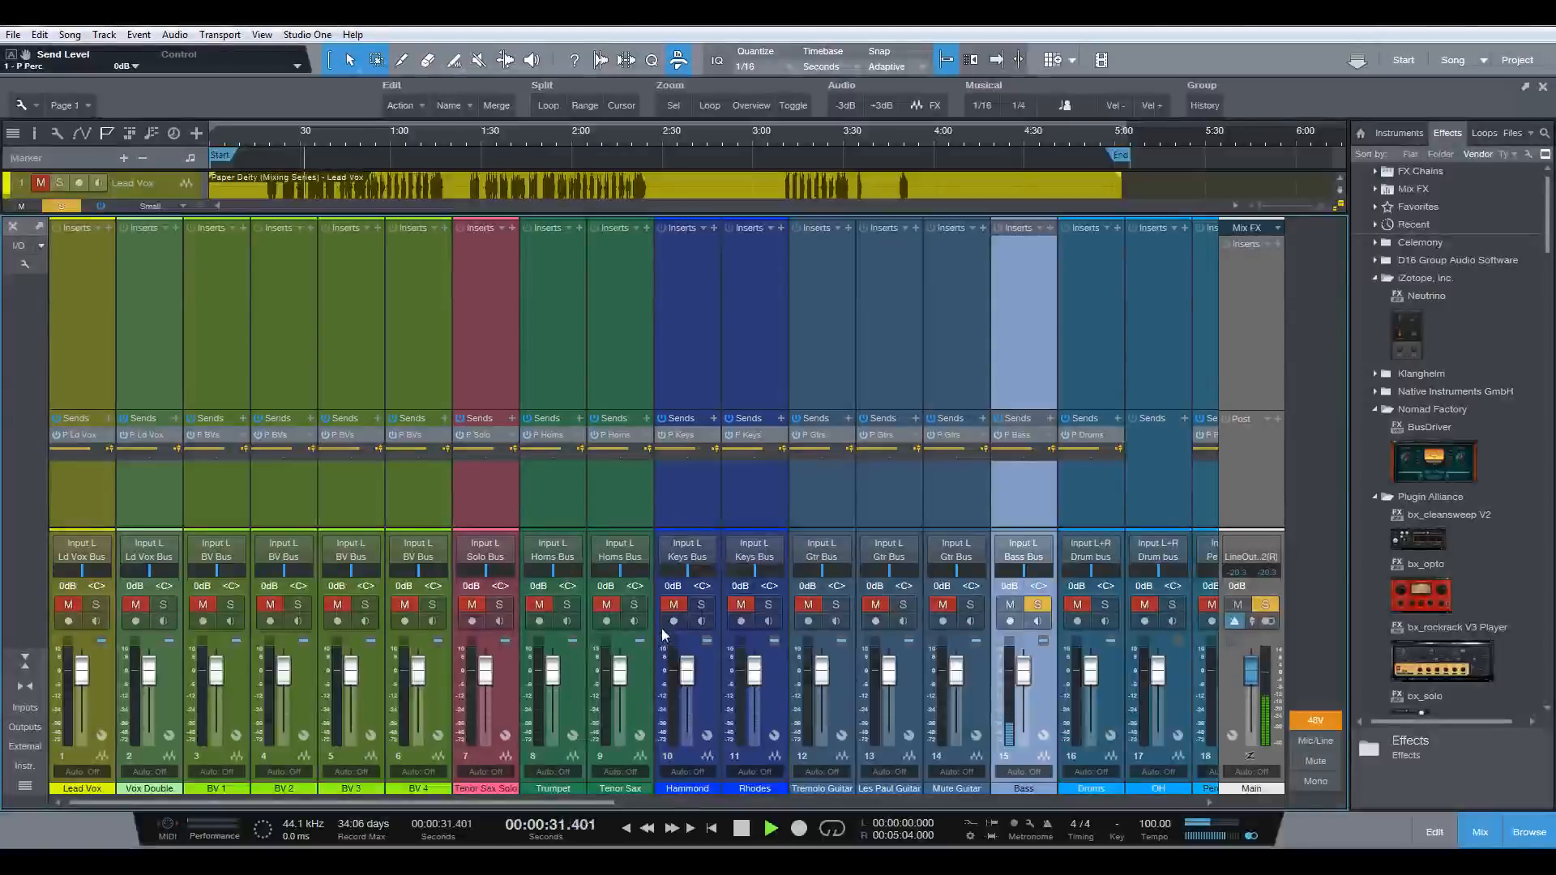
- Fine-tune the Bass event's clip gain once more, verify its mixer level and stop playback
{"action": "key", "text": "F3"}
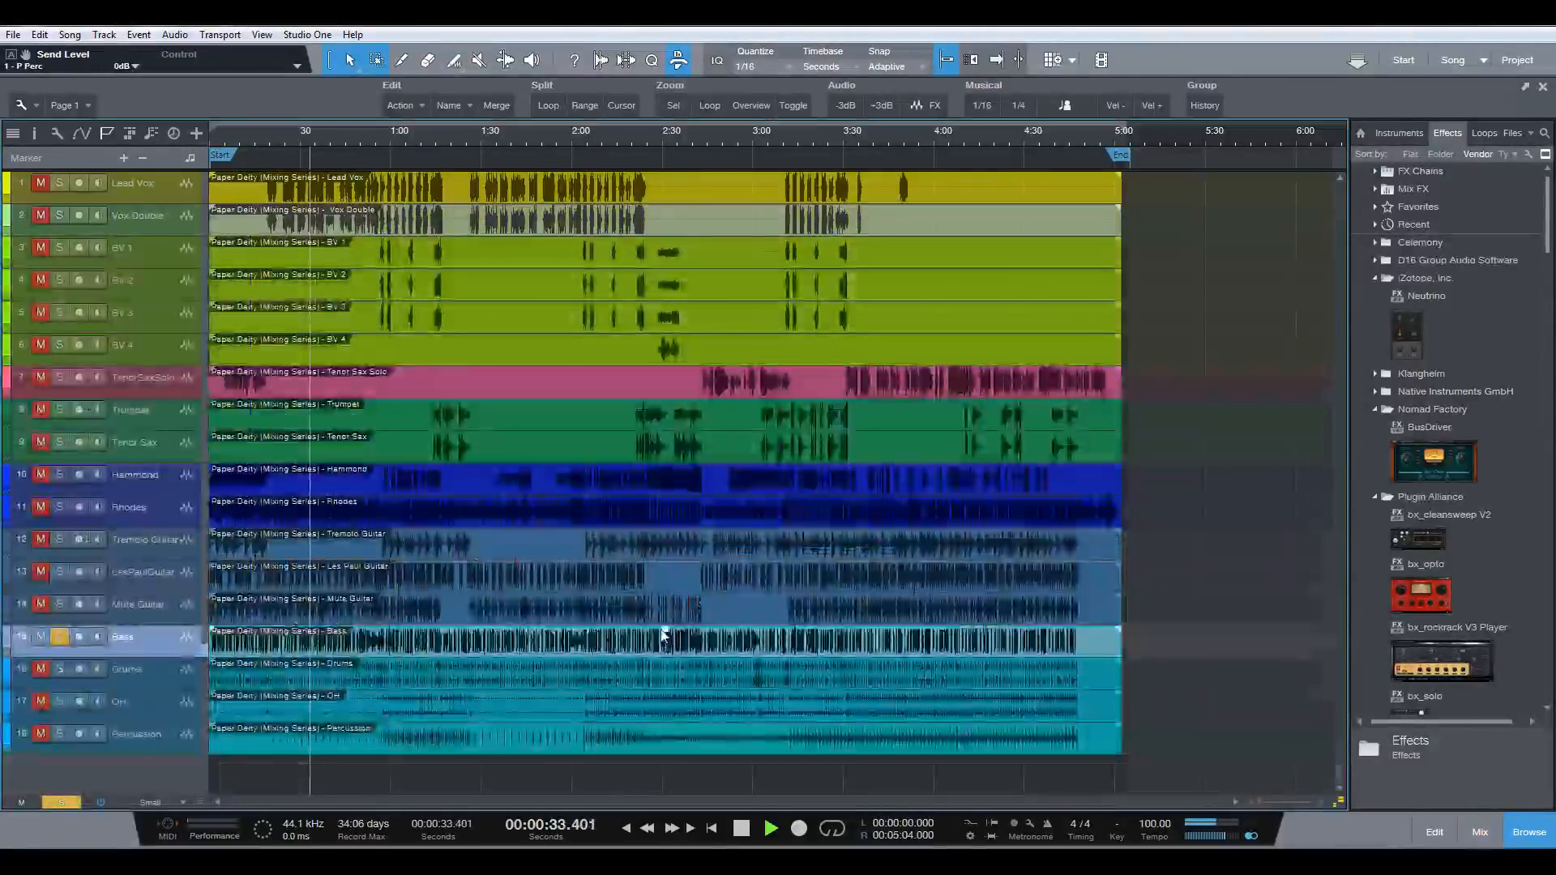
{"action": "left_click_drag", "start_coordinate": [663, 634], "coordinate": [664, 635]}
{"action": "key", "text": "F3"}
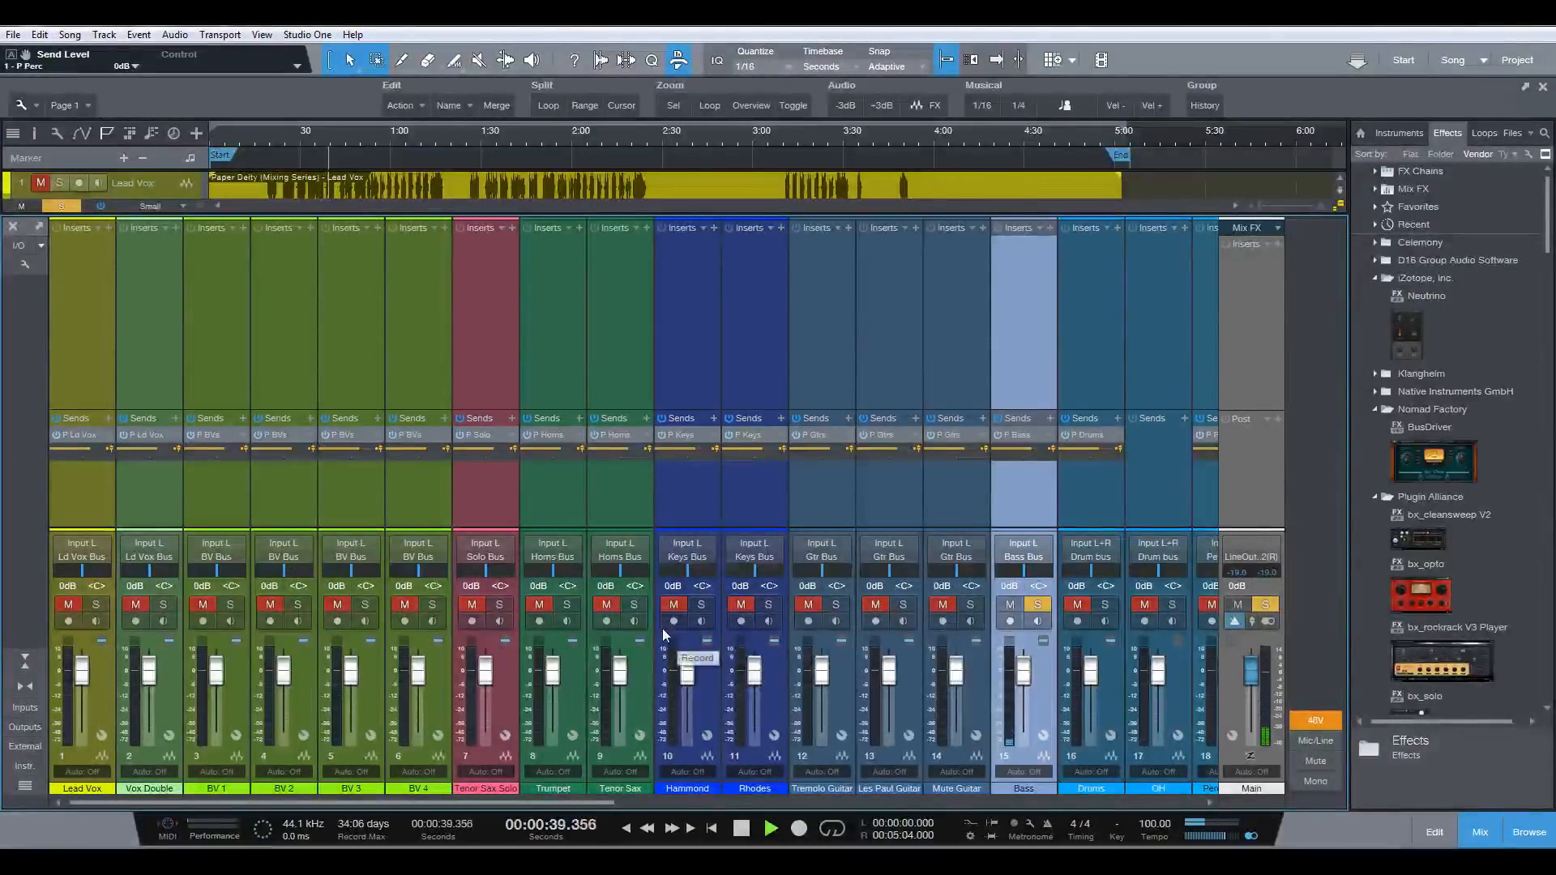
{"action": "key", "text": "space"}
{"action": "key", "text": "F3"}
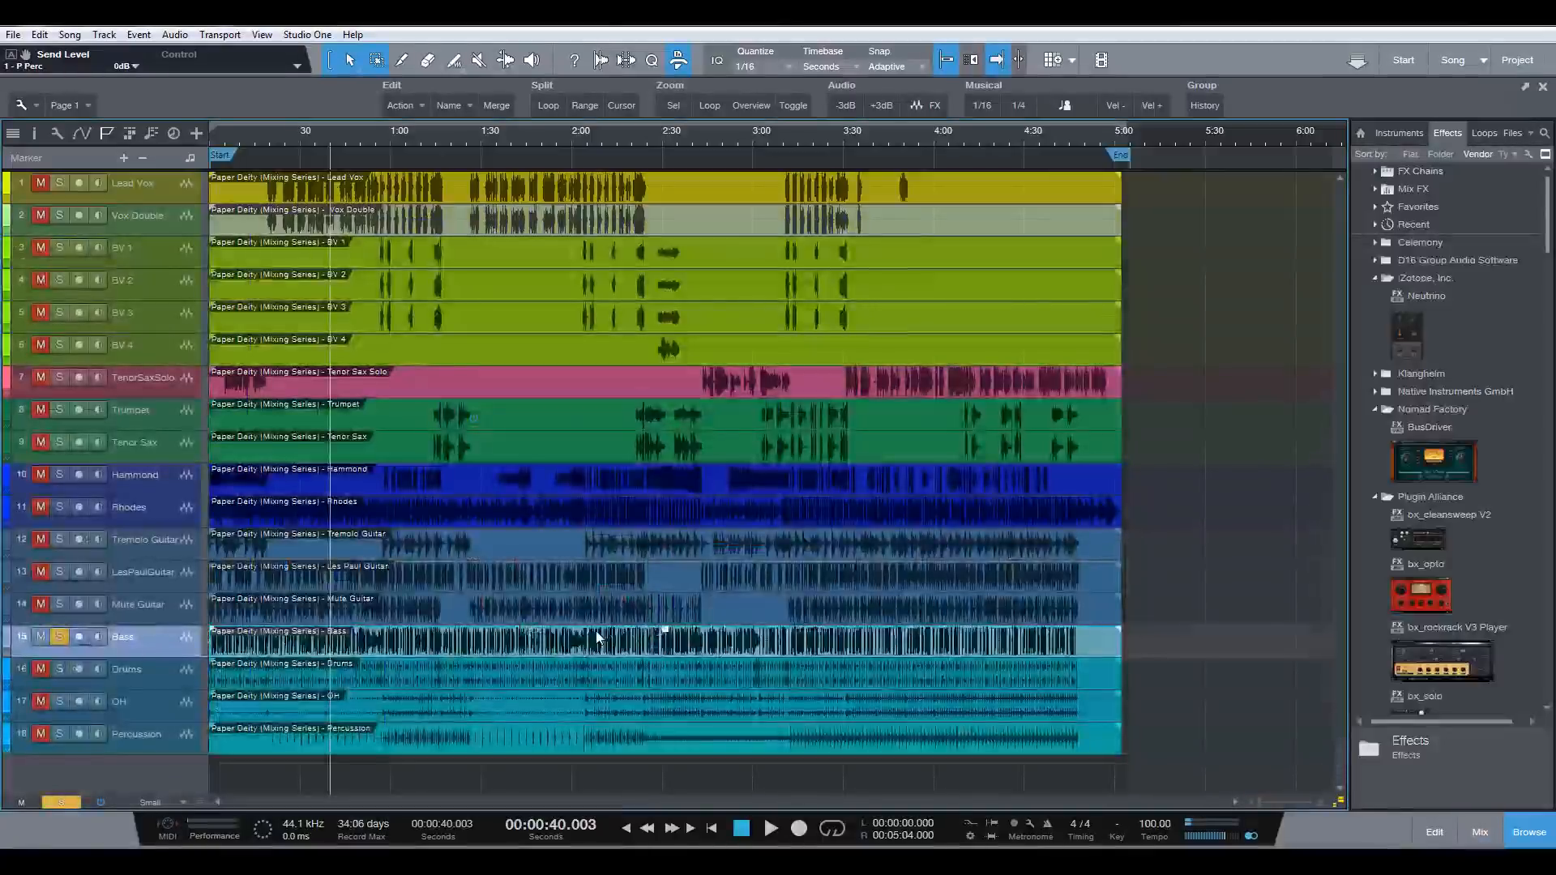
- Solo the Drums track instead of Bass, select it and check its mixer level from about 0:40
{"action": "left_click", "coordinate": [149, 684]}
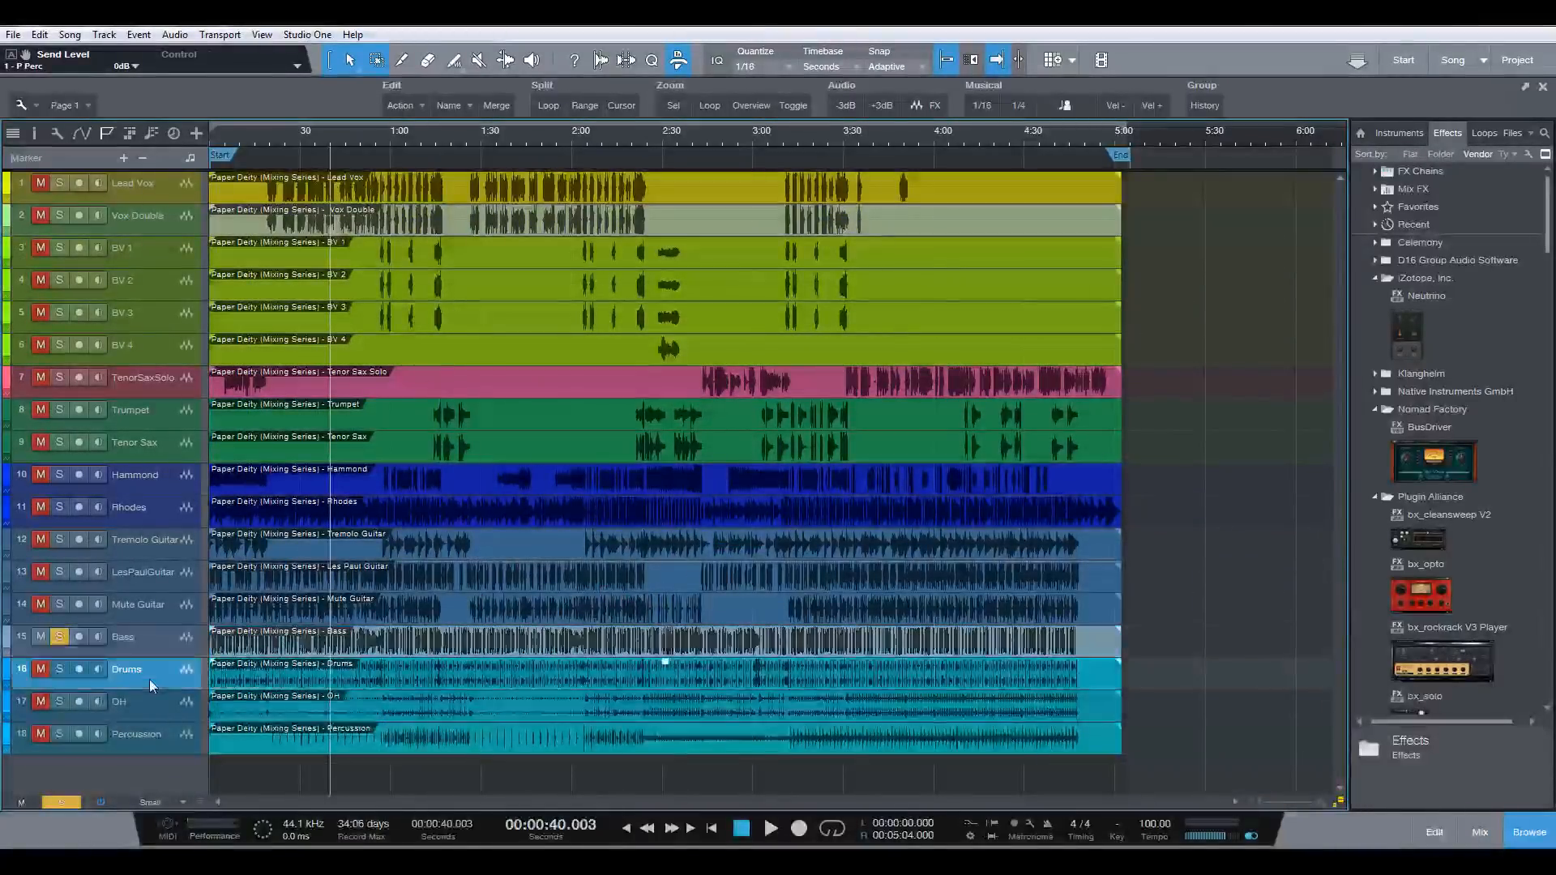
{"action": "left_click", "coordinate": [57, 637]}
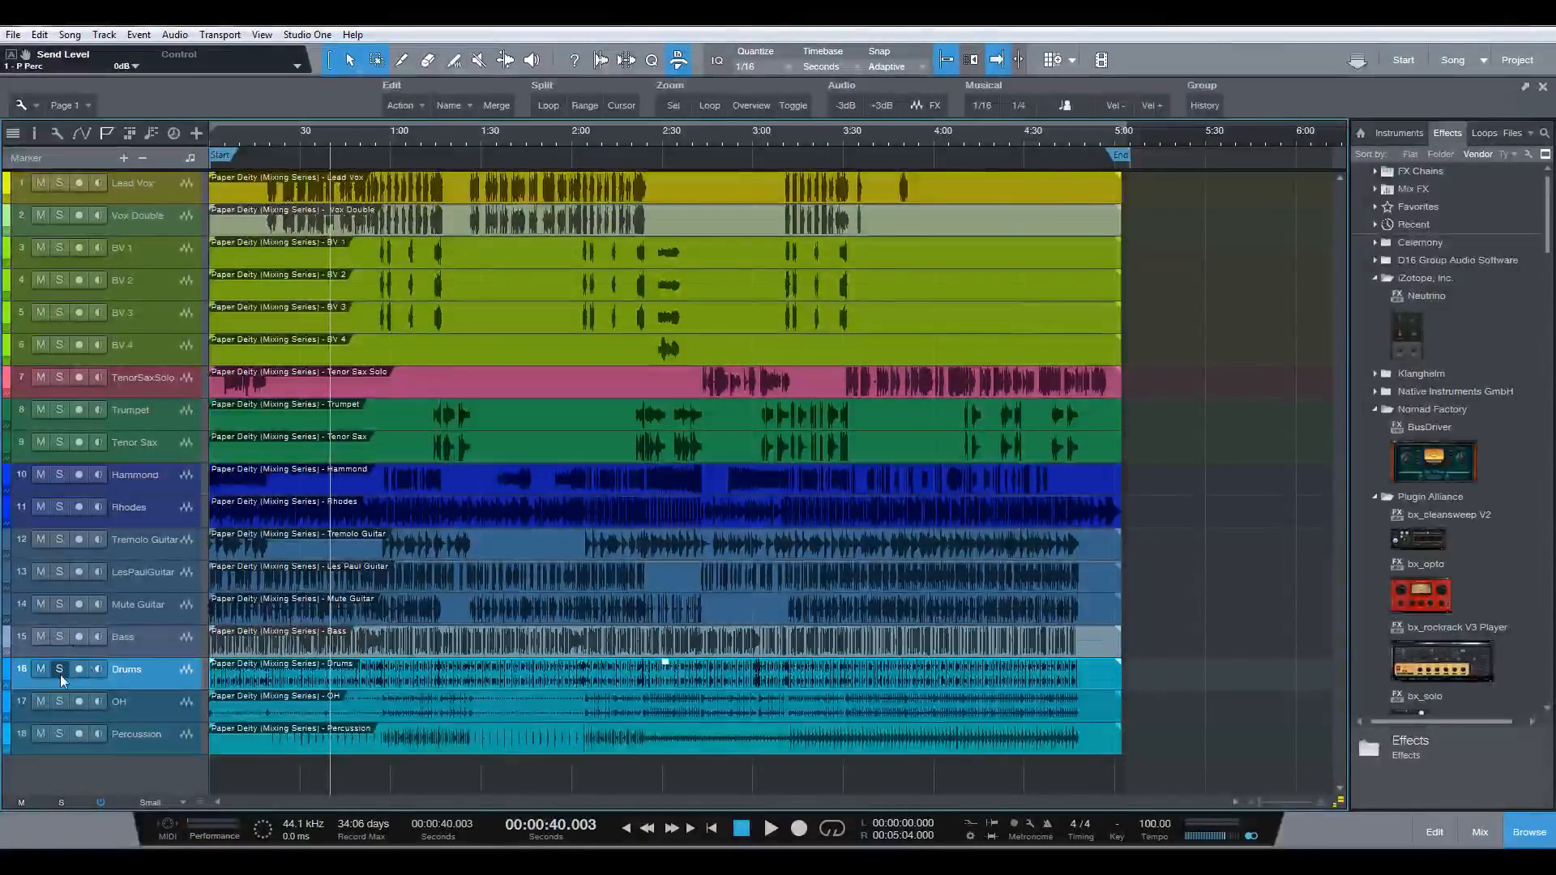
{"action": "left_click", "coordinate": [59, 672]}
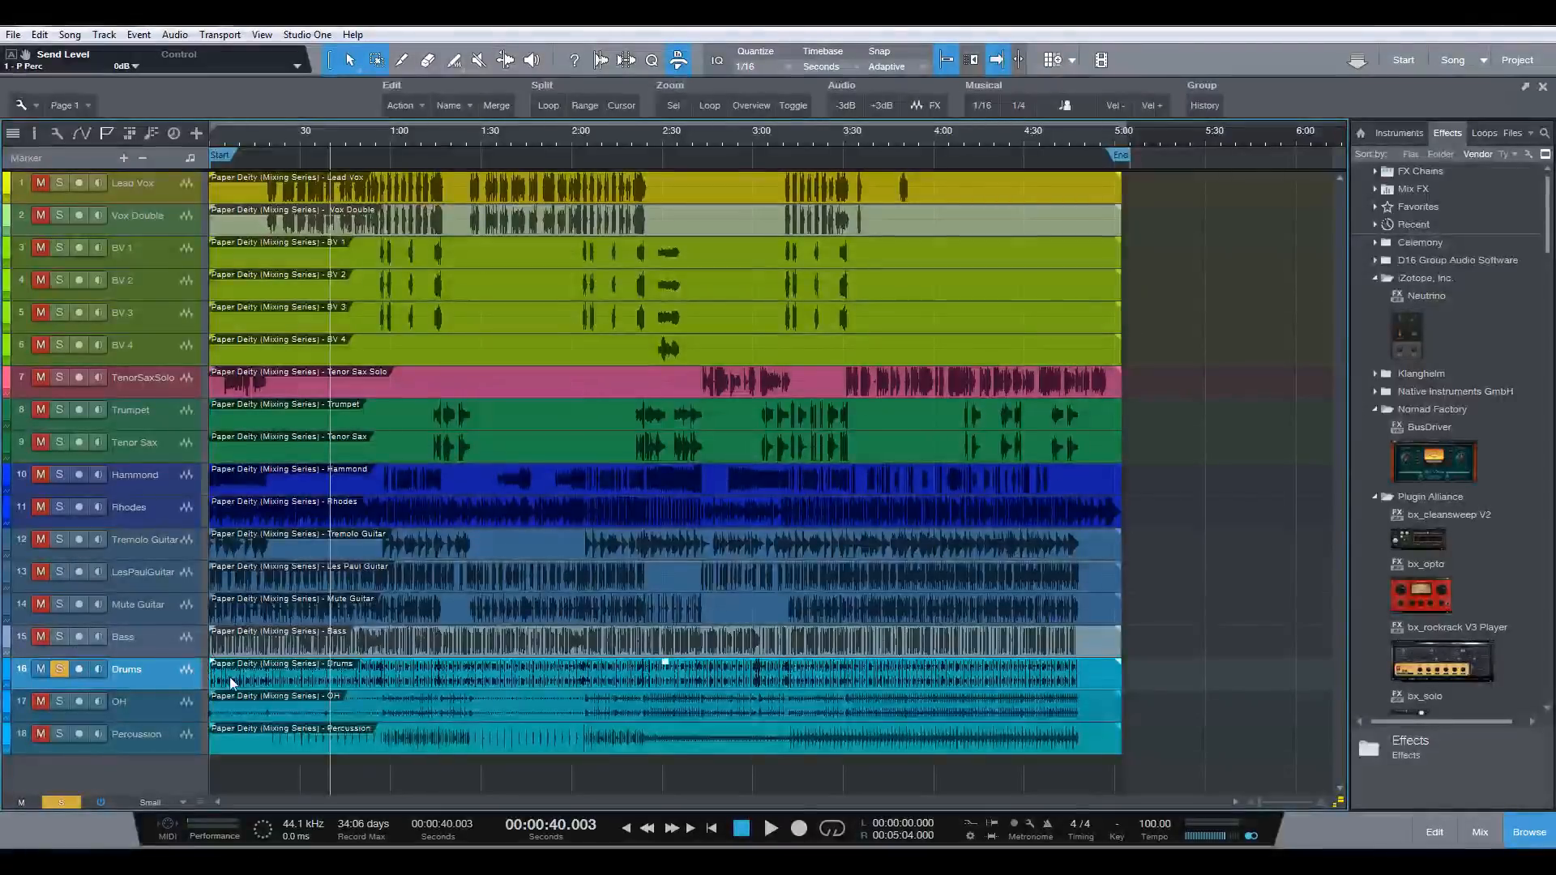
{"action": "key", "text": "space"}
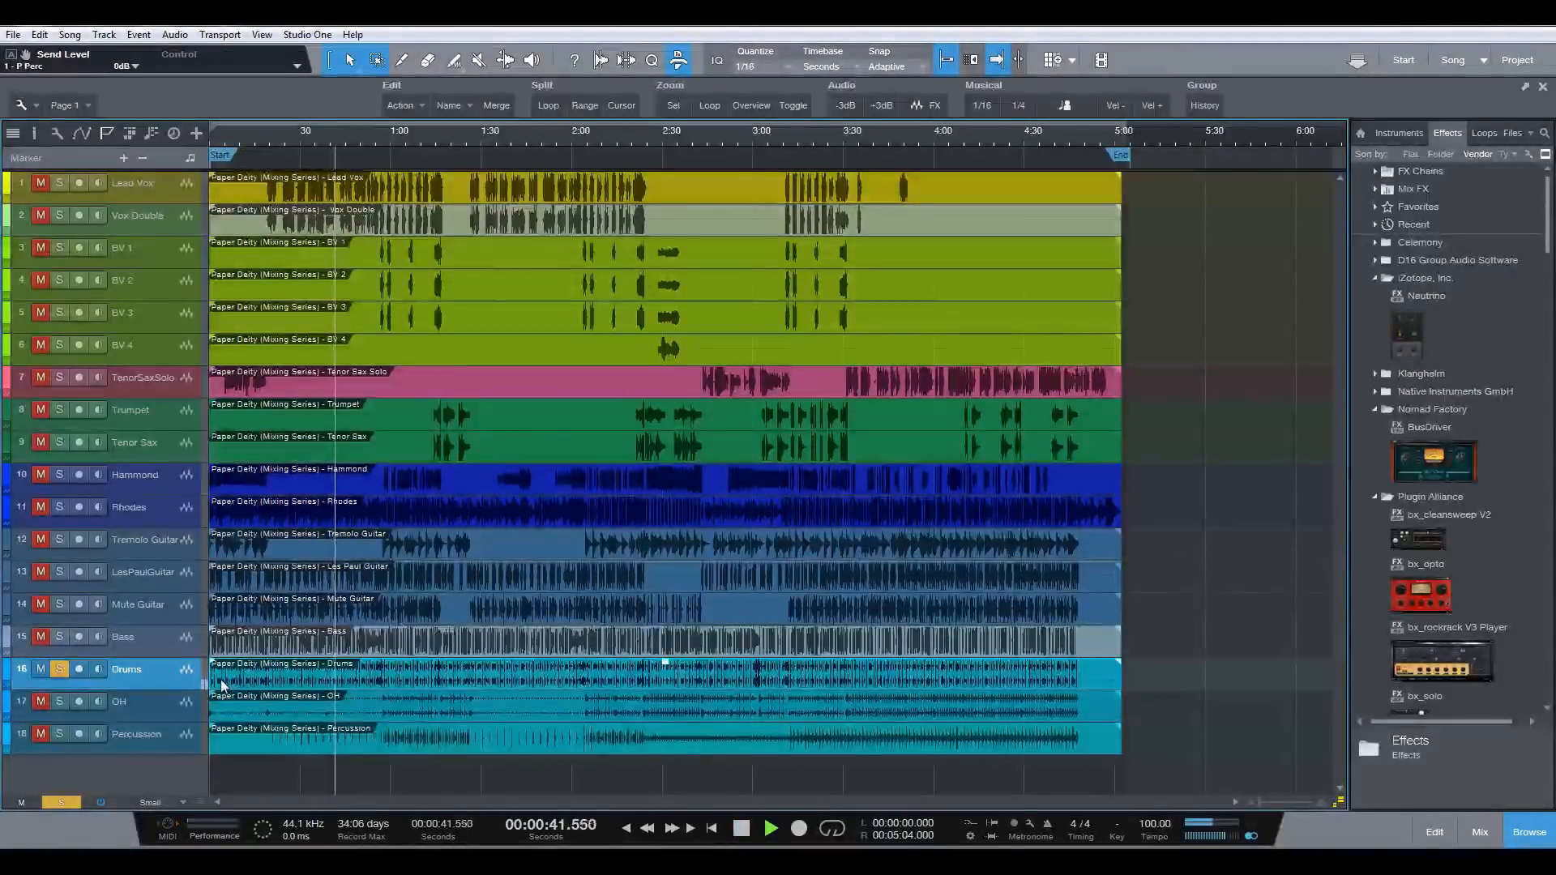
{"action": "key", "text": "F3"}
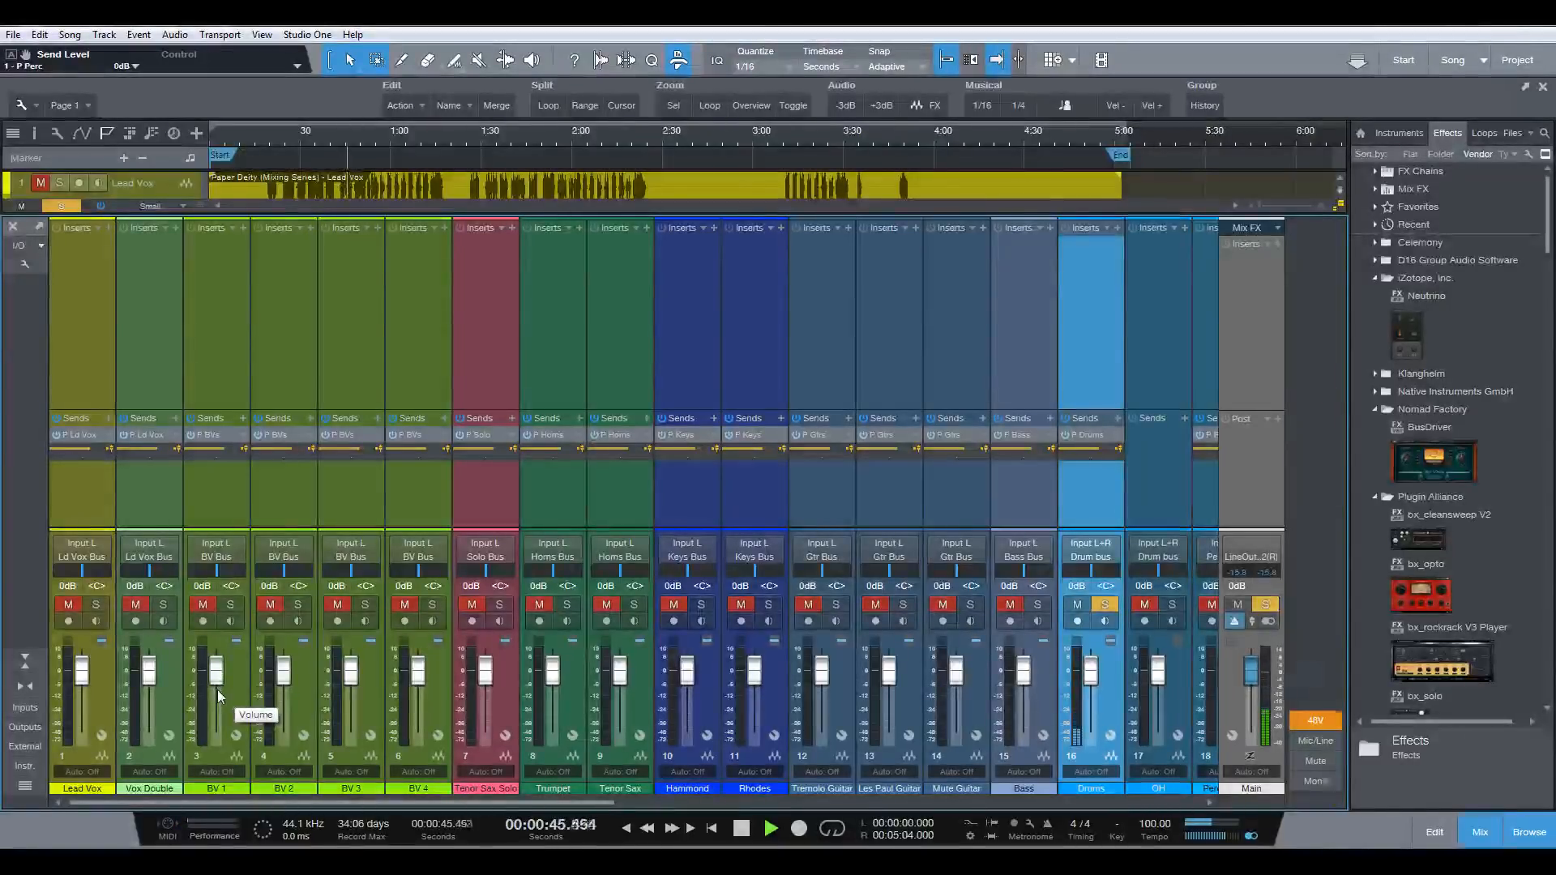
{"action": "key", "text": "F3"}
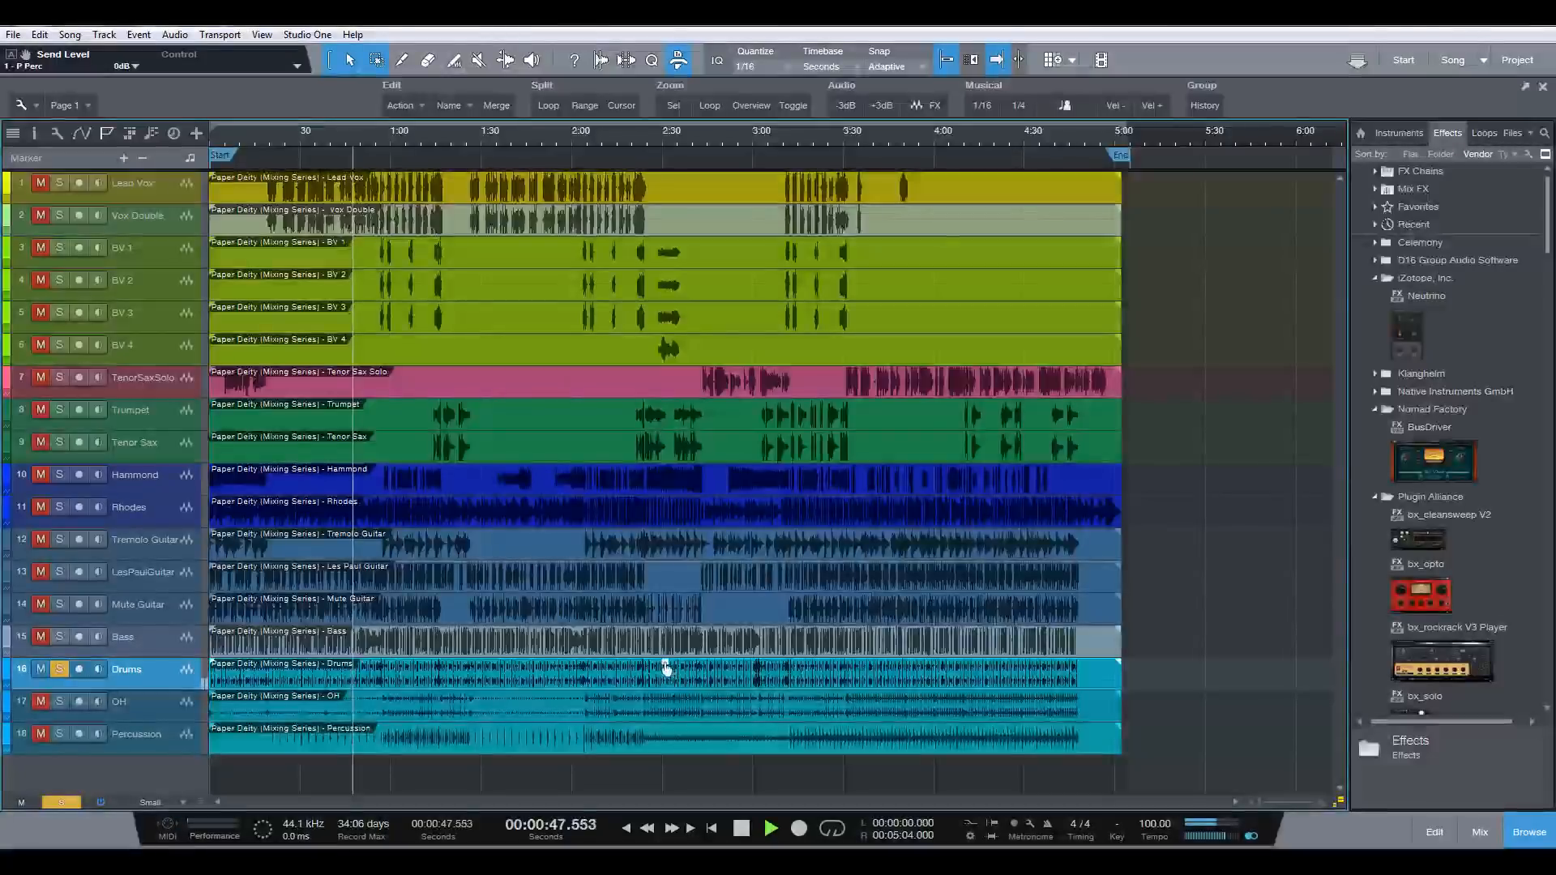
- Raise the Drums event's clip gain to 3.1 dB during playback and check its mixer level
{"action": "left_click_drag", "start_coordinate": [665, 664], "coordinate": [667, 667]}
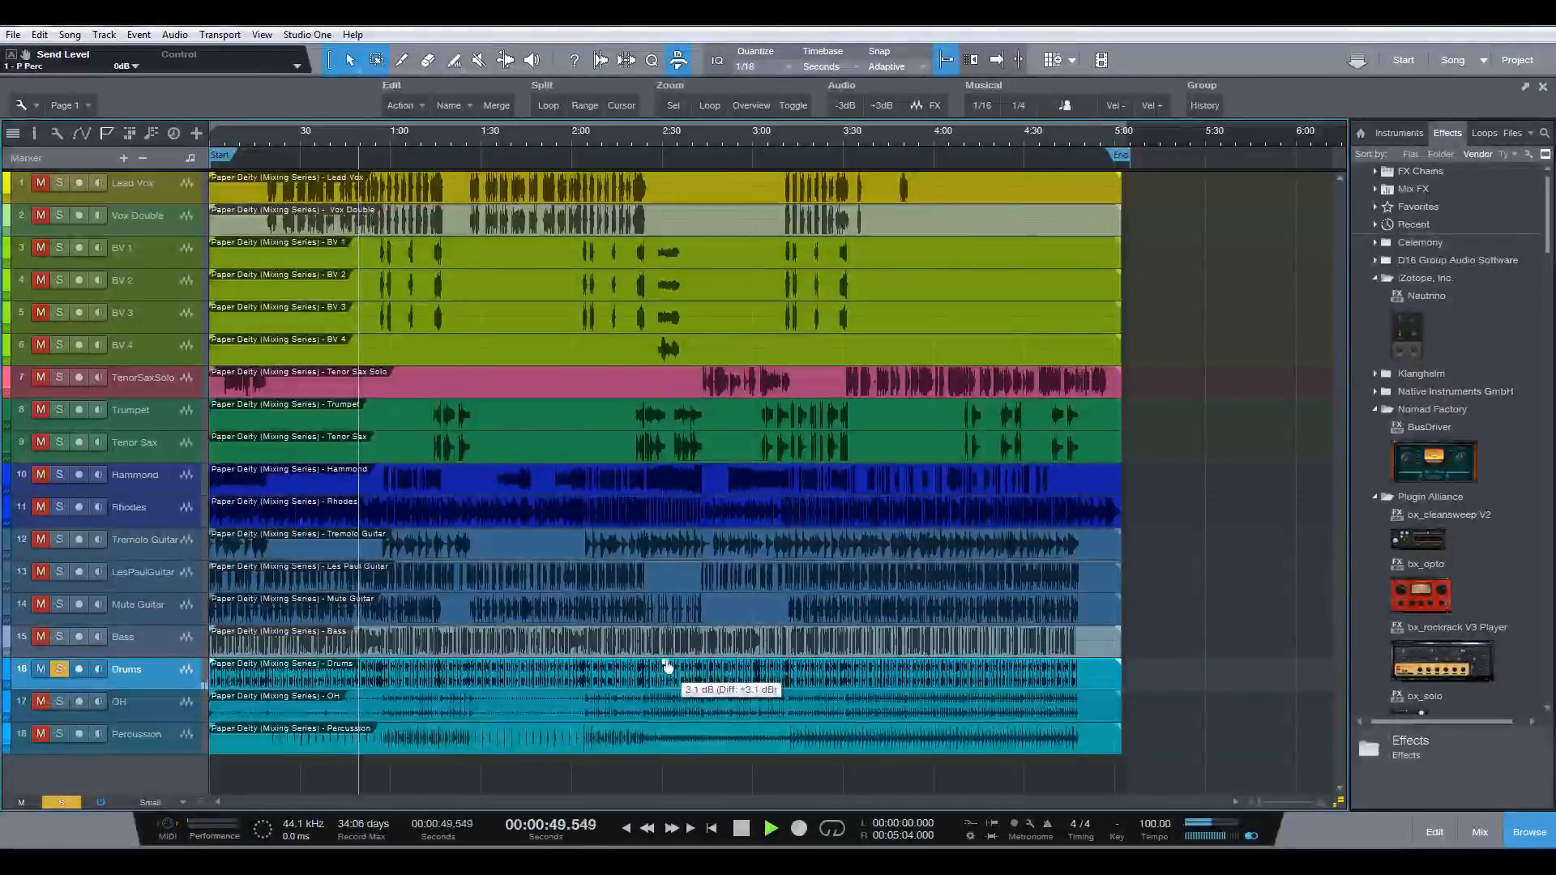
{"action": "key", "text": "F3"}
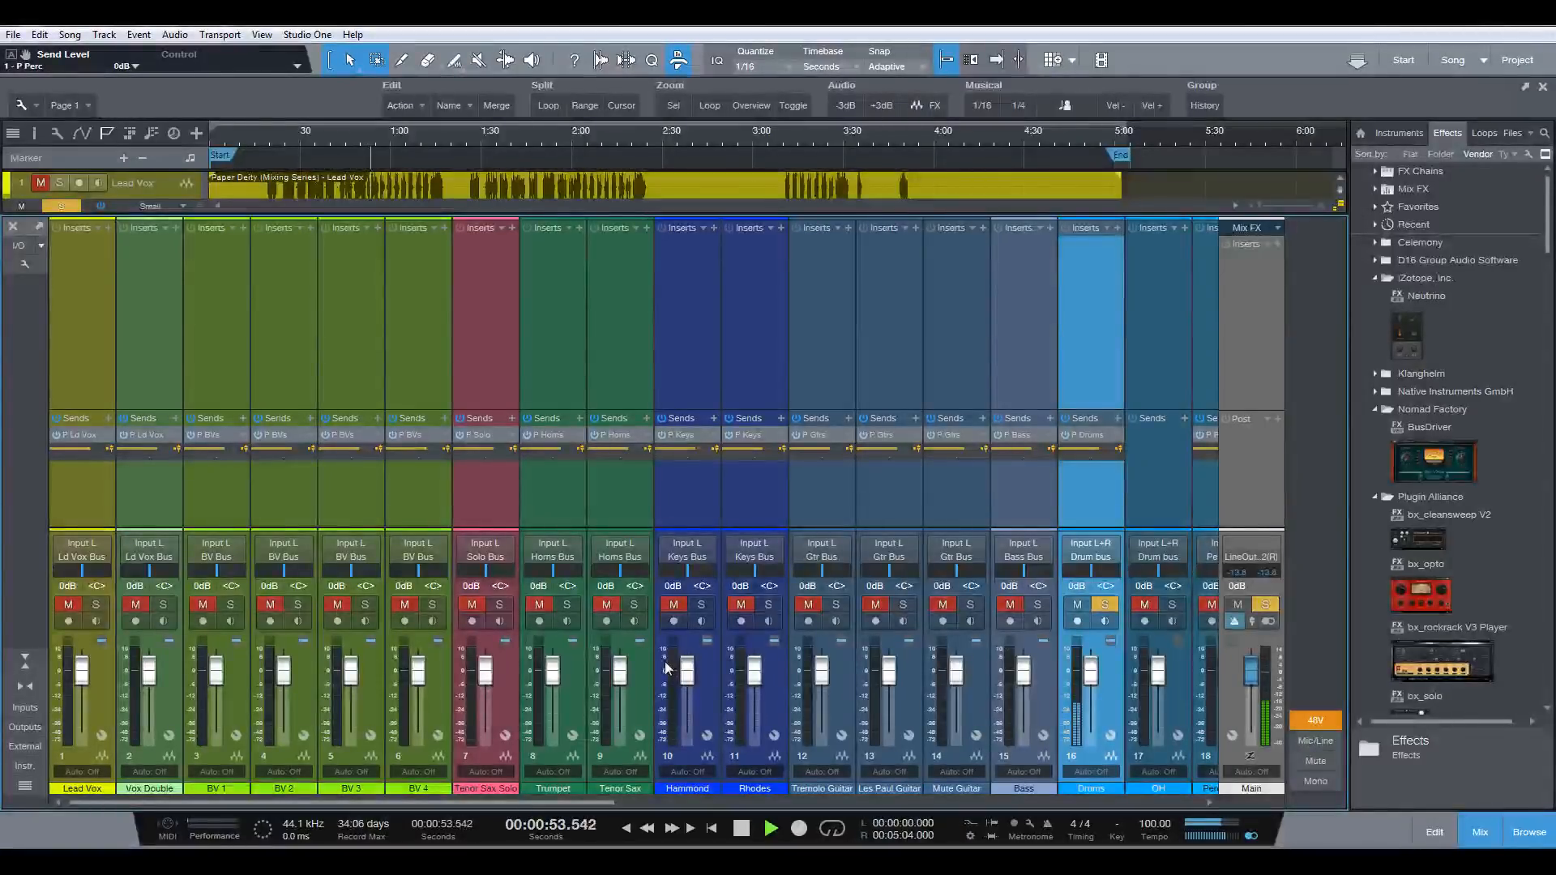
{"action": "key", "text": "F3"}
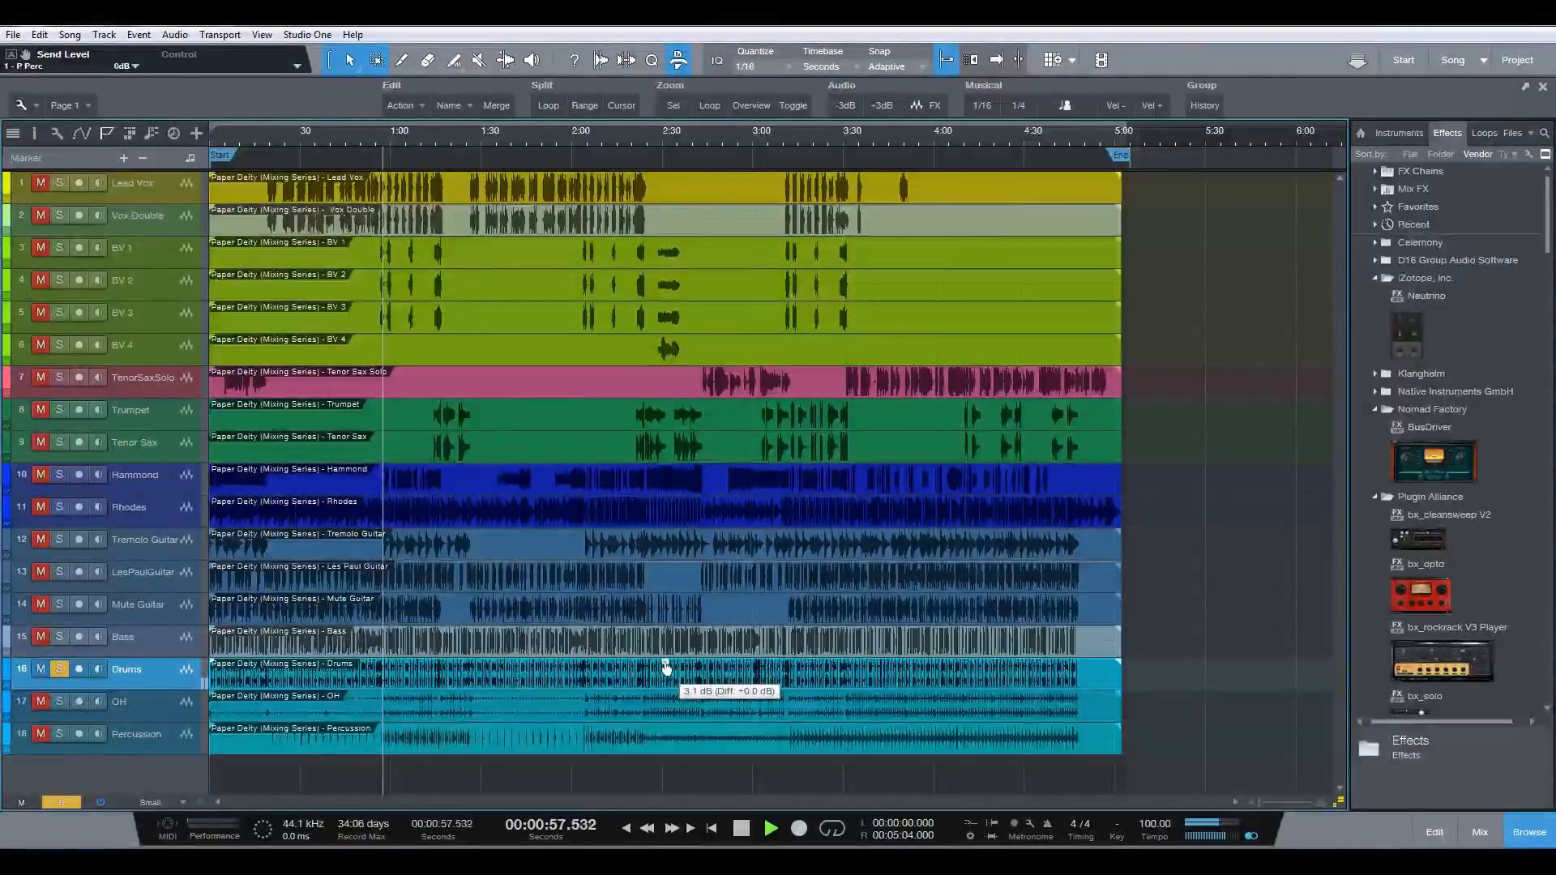
- Fine-tune the Drums event's clip gain, recheck its mixer level and stop playback
{"action": "left_click_drag", "start_coordinate": [666, 667], "coordinate": [666, 667]}
{"action": "key", "text": "F3"}
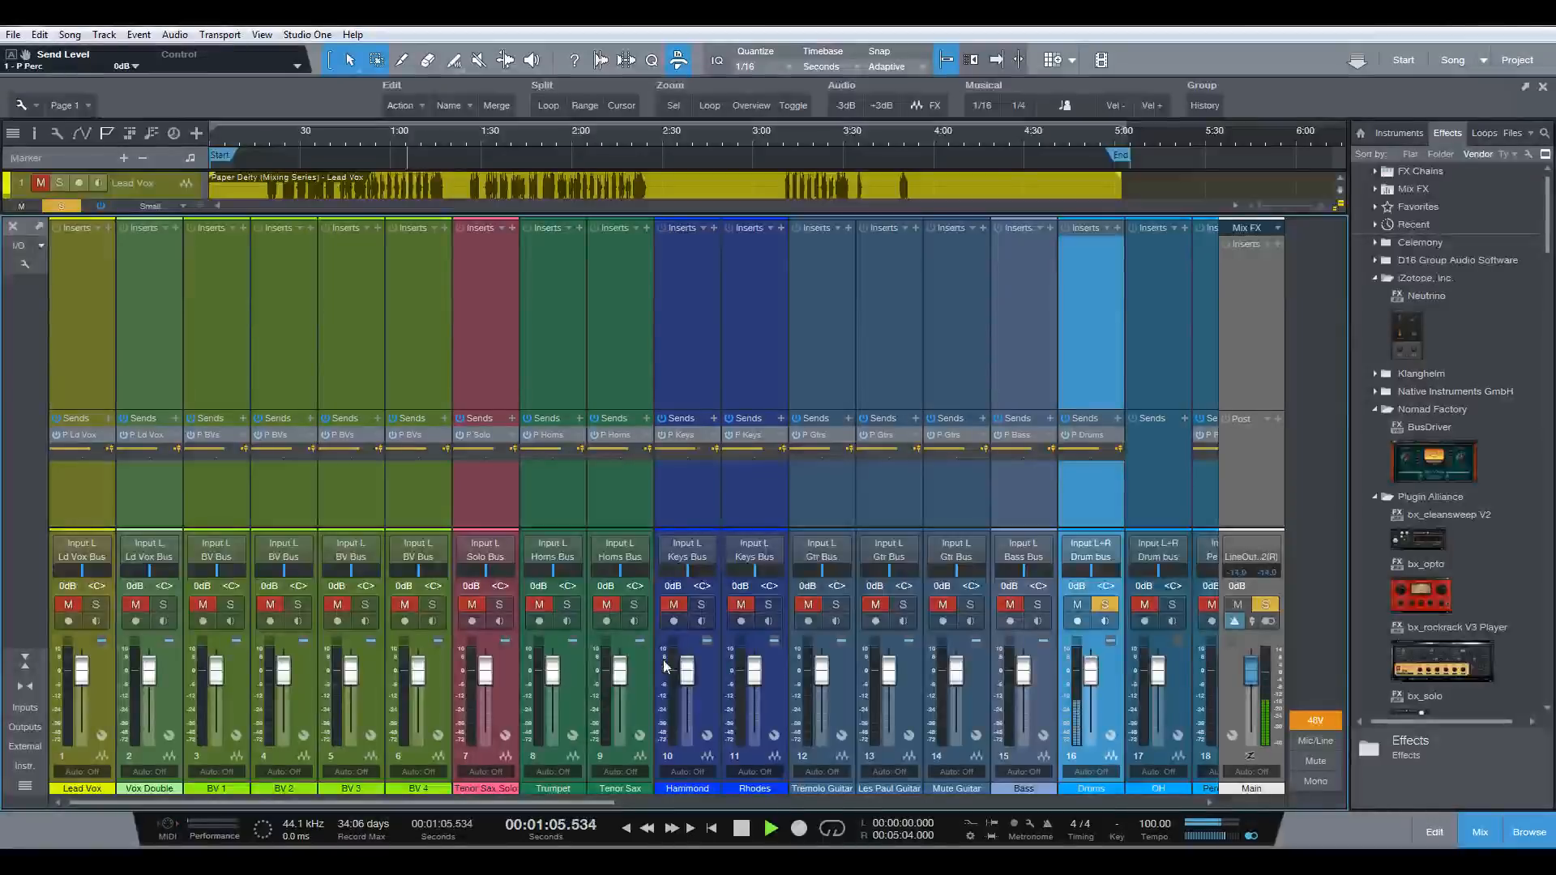
{"action": "key", "text": "space"}
{"action": "key", "text": "F3"}
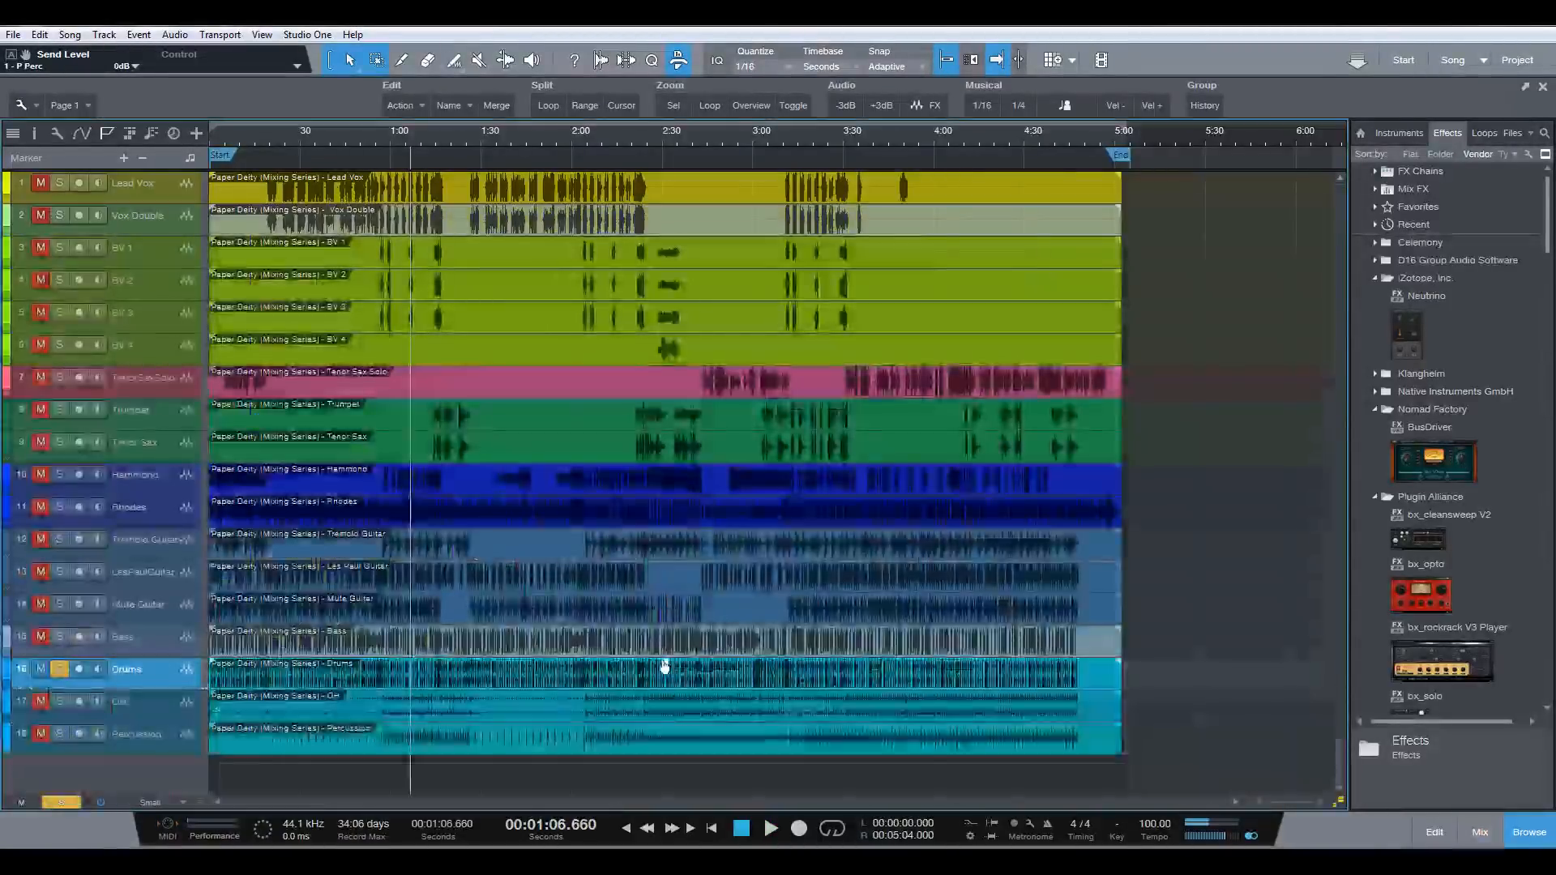
- Solo the OH track instead of Drums and check its mixer level from 0:57
{"action": "left_click", "coordinate": [60, 701]}
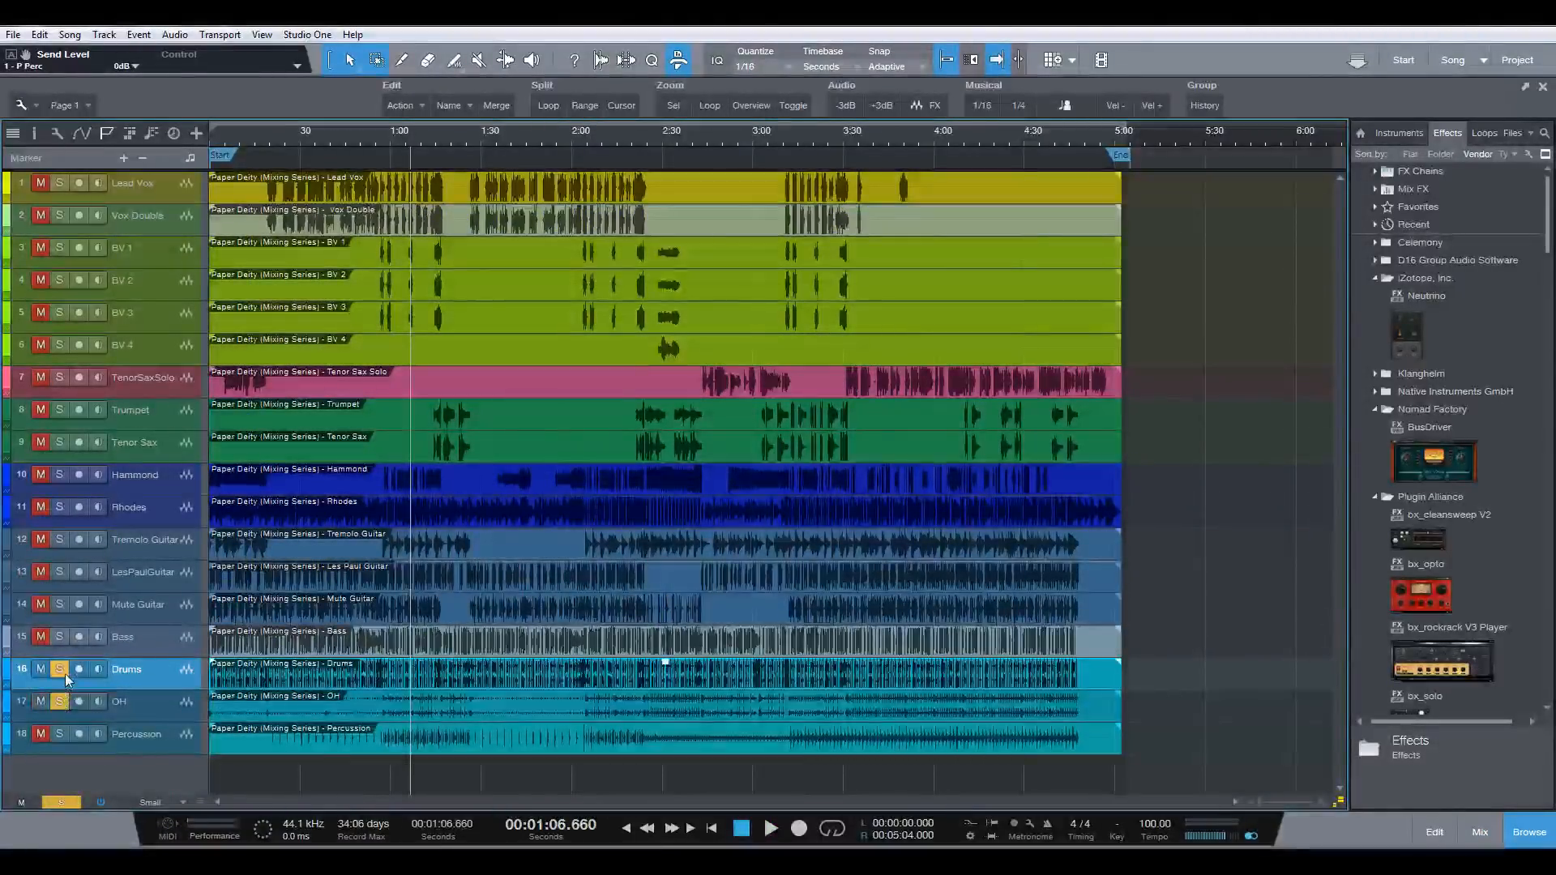
{"action": "left_click", "coordinate": [63, 669]}
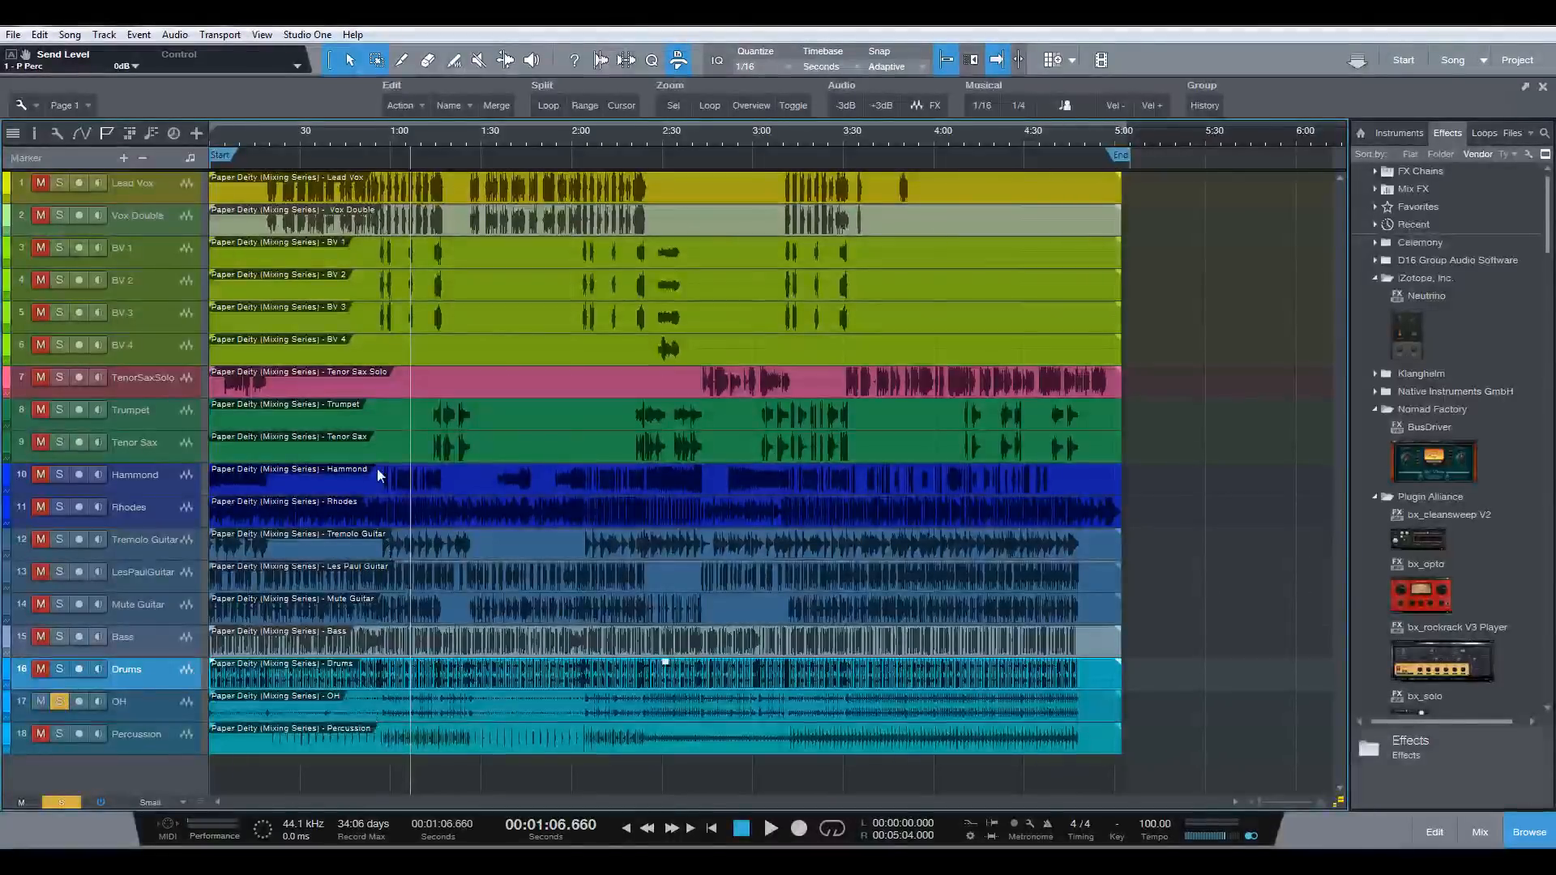
{"action": "left_click", "coordinate": [376, 136]}
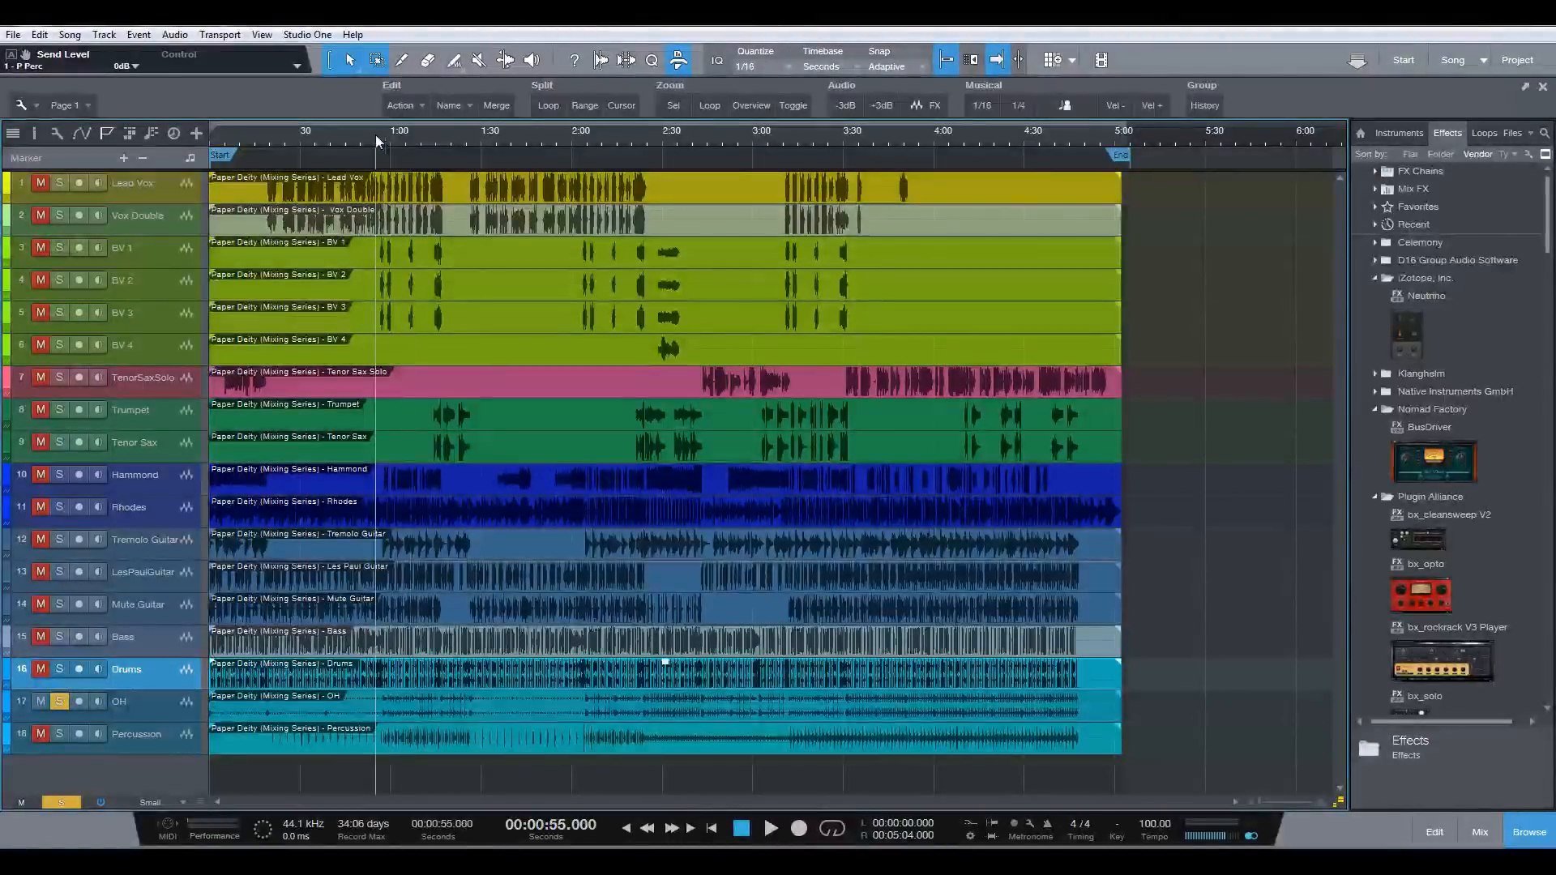
{"action": "left_click_drag", "start_coordinate": [377, 139], "coordinate": [379, 160]}
{"action": "left_click", "coordinate": [391, 139]}
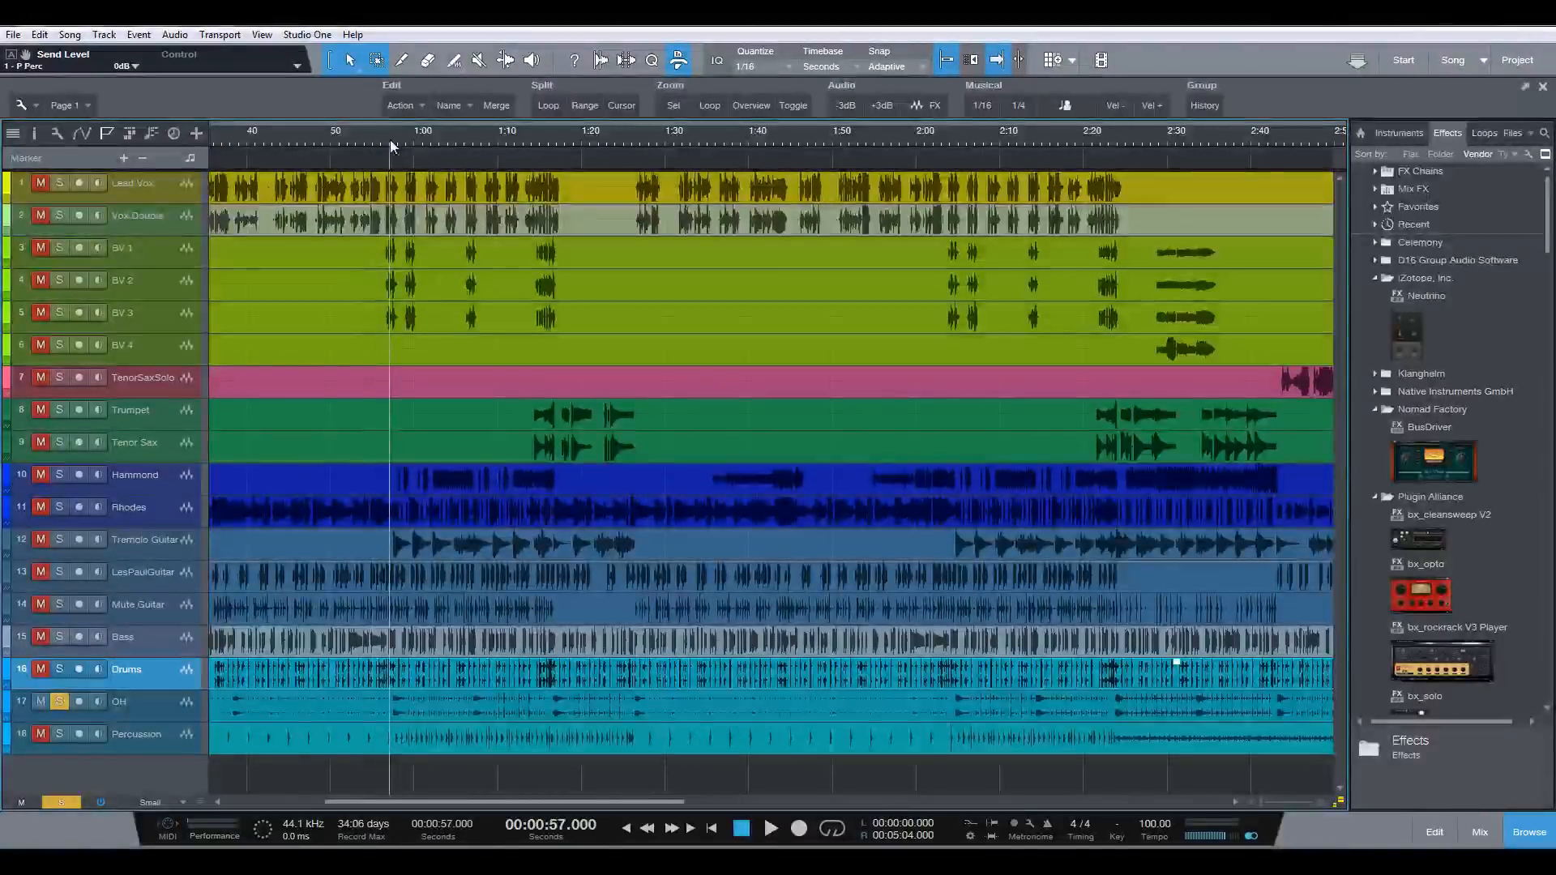
{"action": "key", "text": "space"}
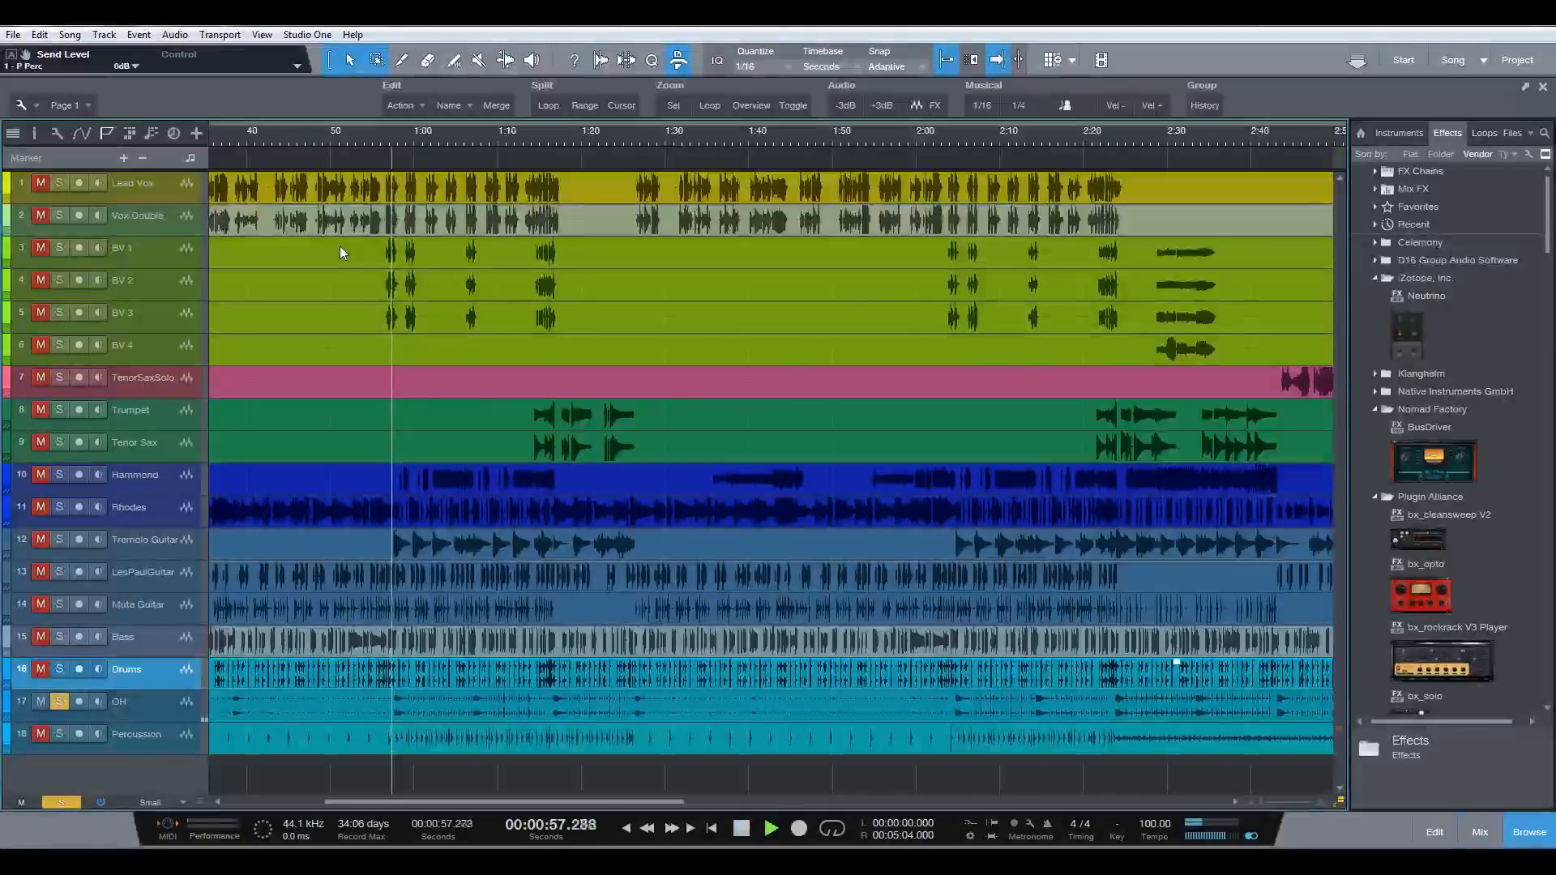
{"action": "key", "text": "F3"}
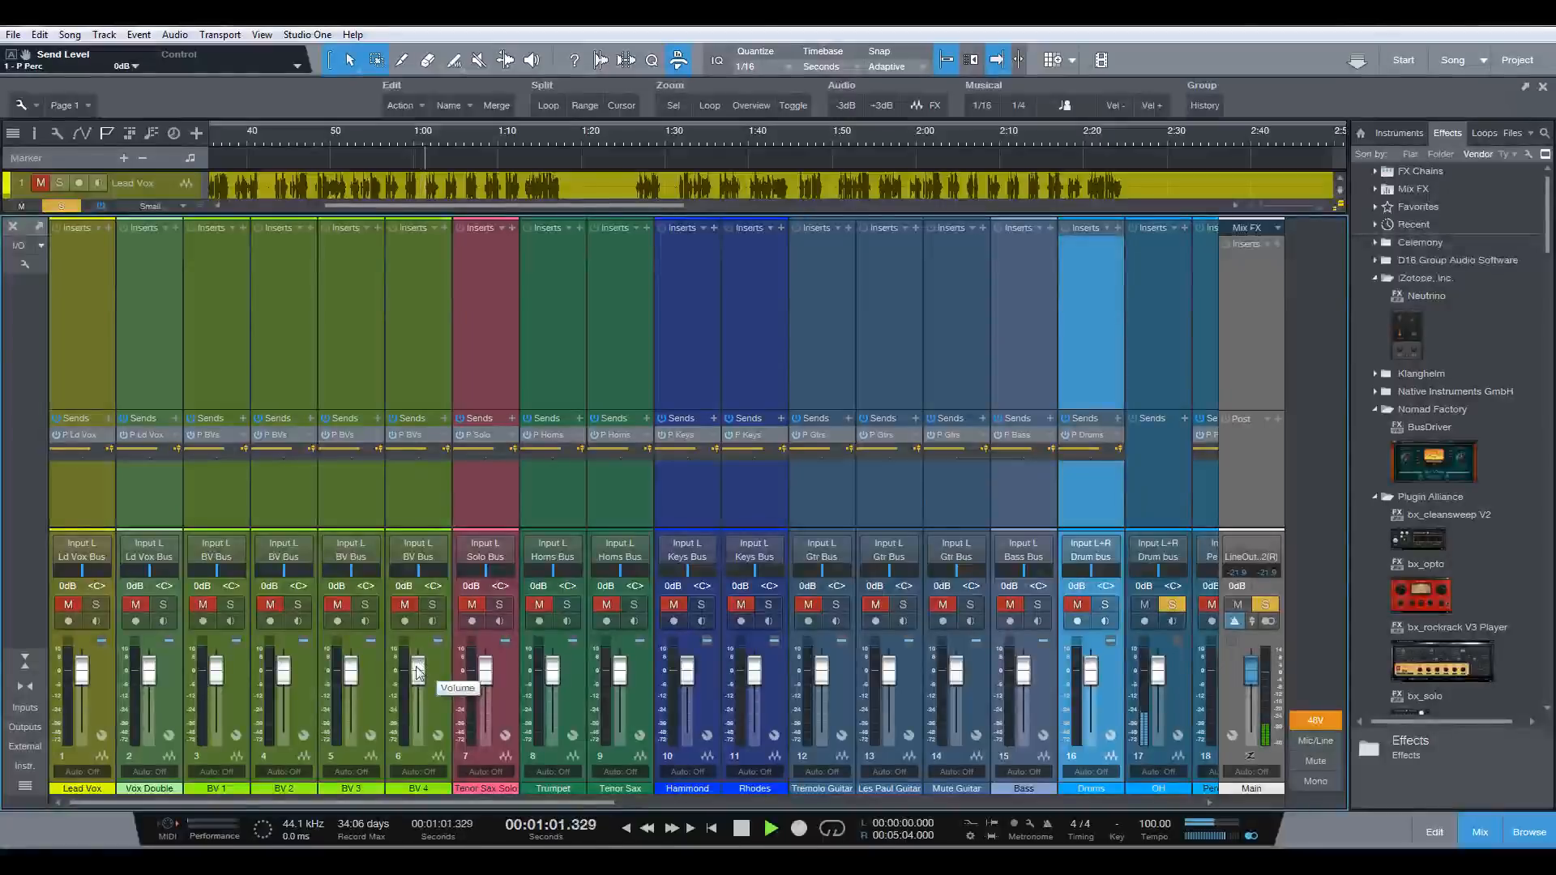
{"action": "key", "text": "space"}
{"action": "key", "text": "space"}
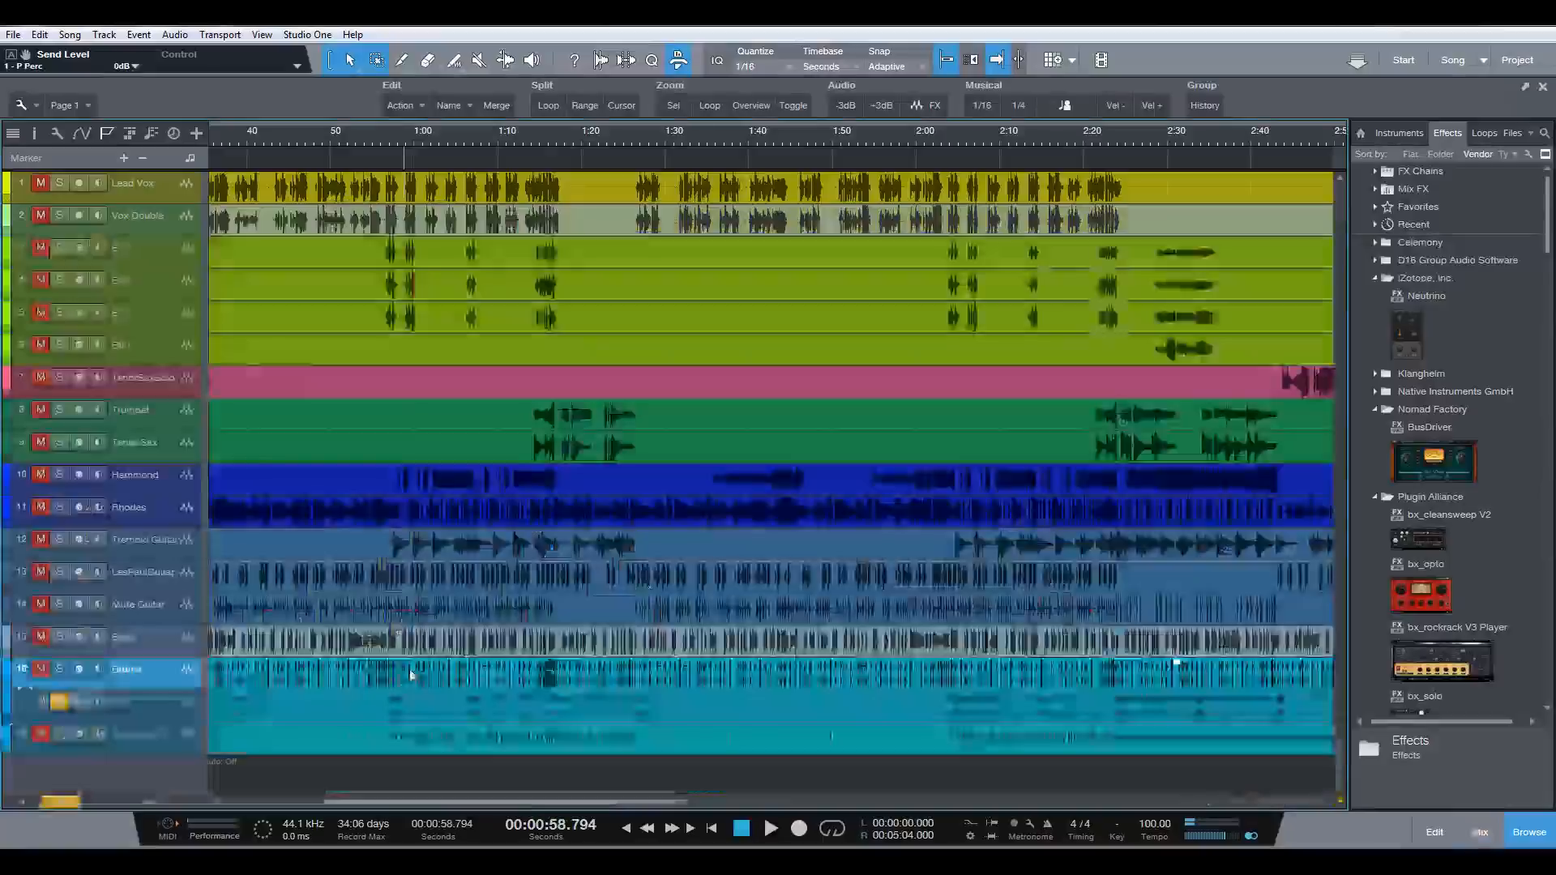
{"action": "key", "text": "F3"}
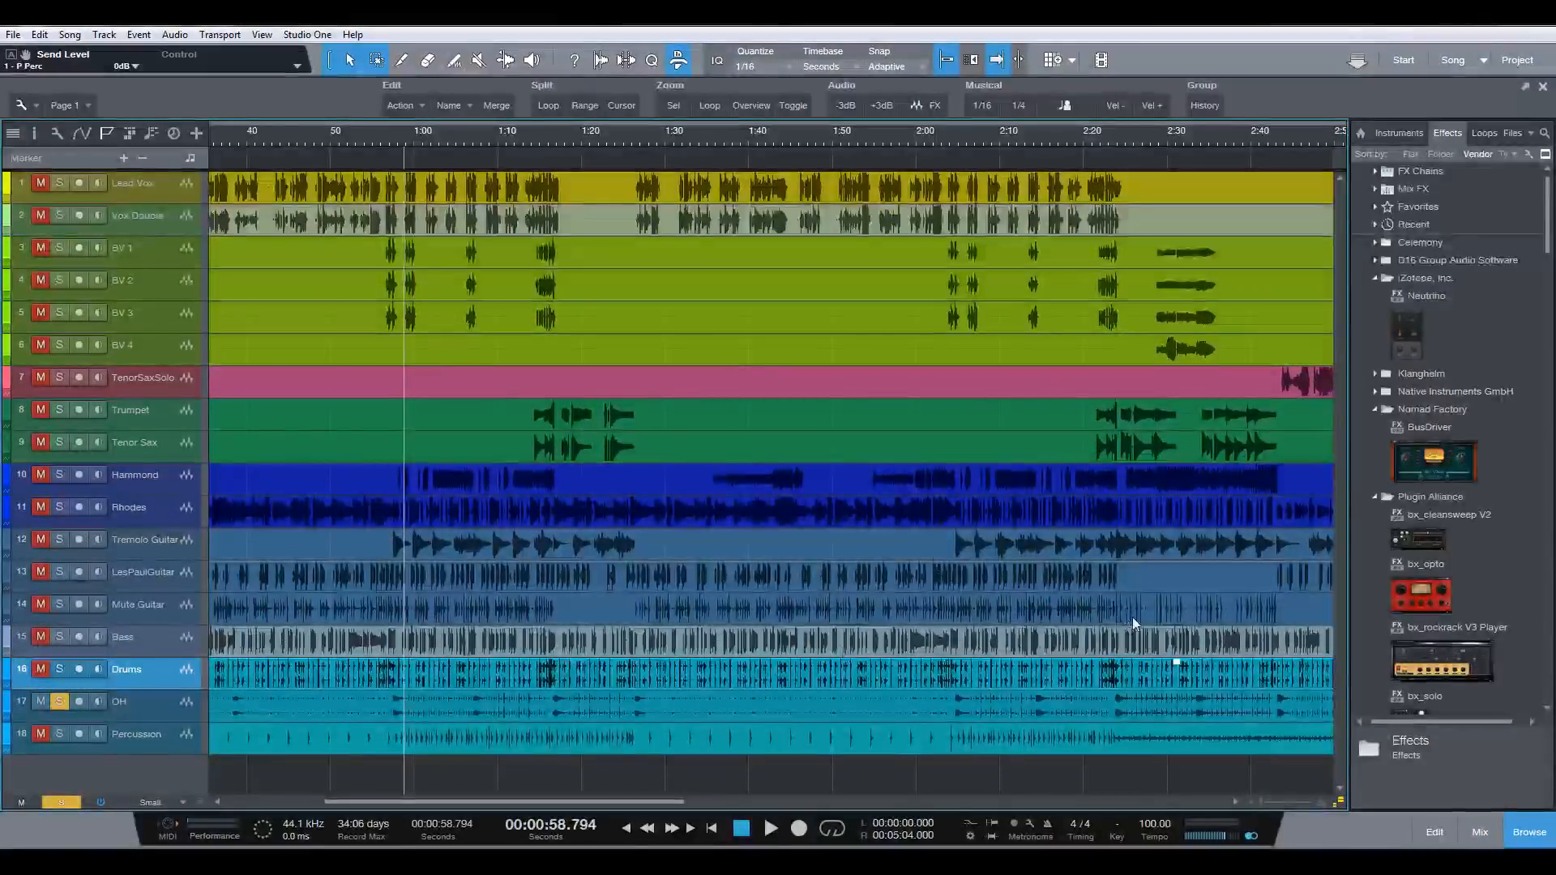
- Select the OH event, raise its clip gain and replay from 0:57 to check its mixer level
{"action": "left_click", "coordinate": [1025, 712]}
{"action": "left_click_drag", "start_coordinate": [1180, 700], "coordinate": [1178, 697]}
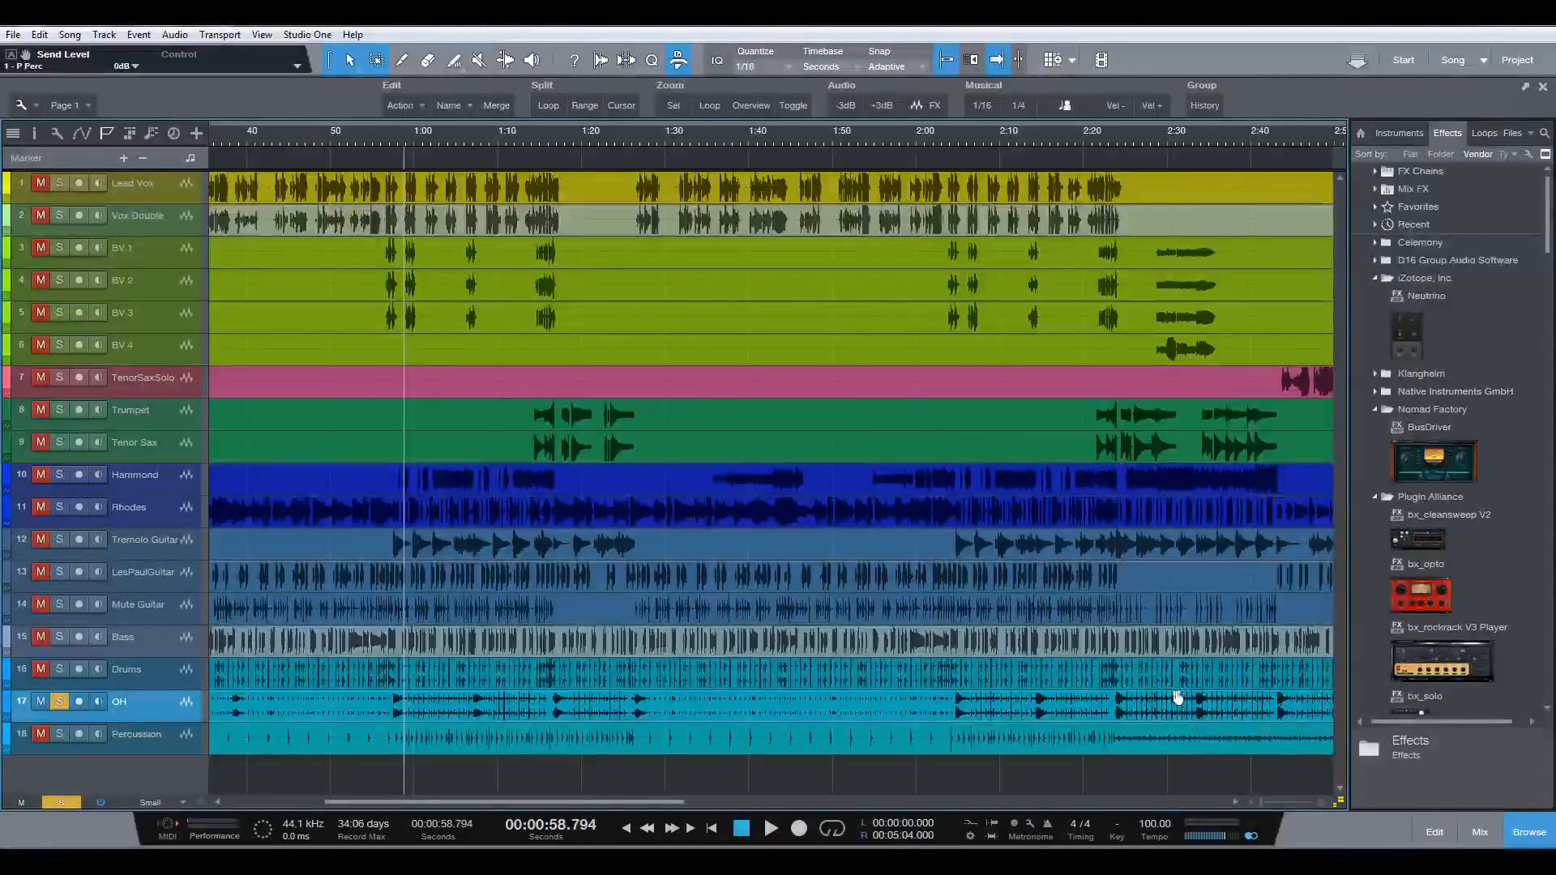
{"action": "key", "text": "space"}
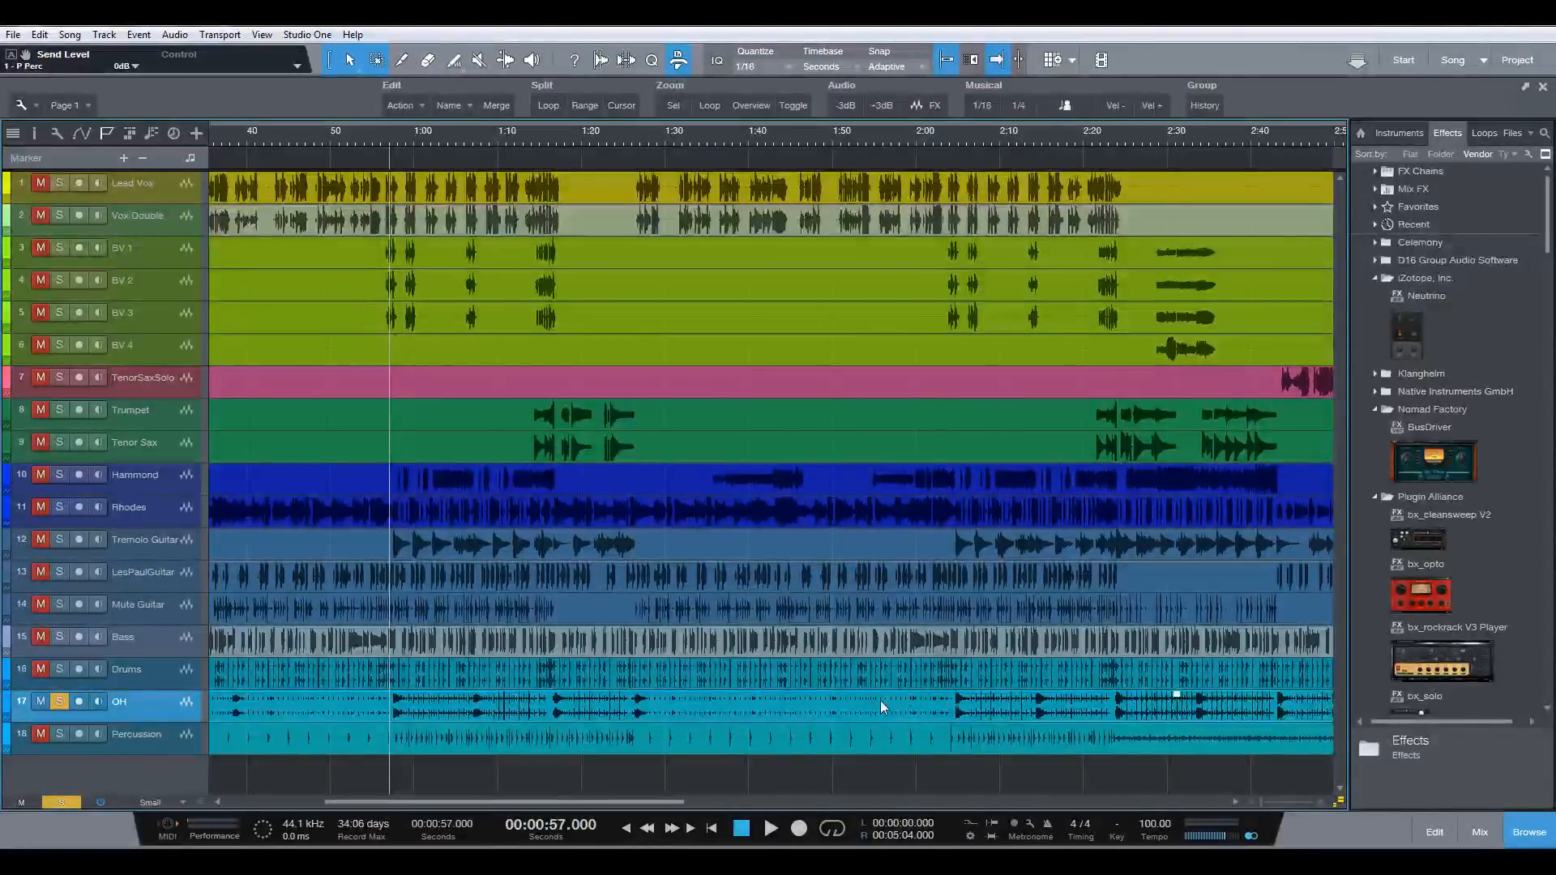
{"action": "key", "text": "space"}
{"action": "key", "text": "F3"}
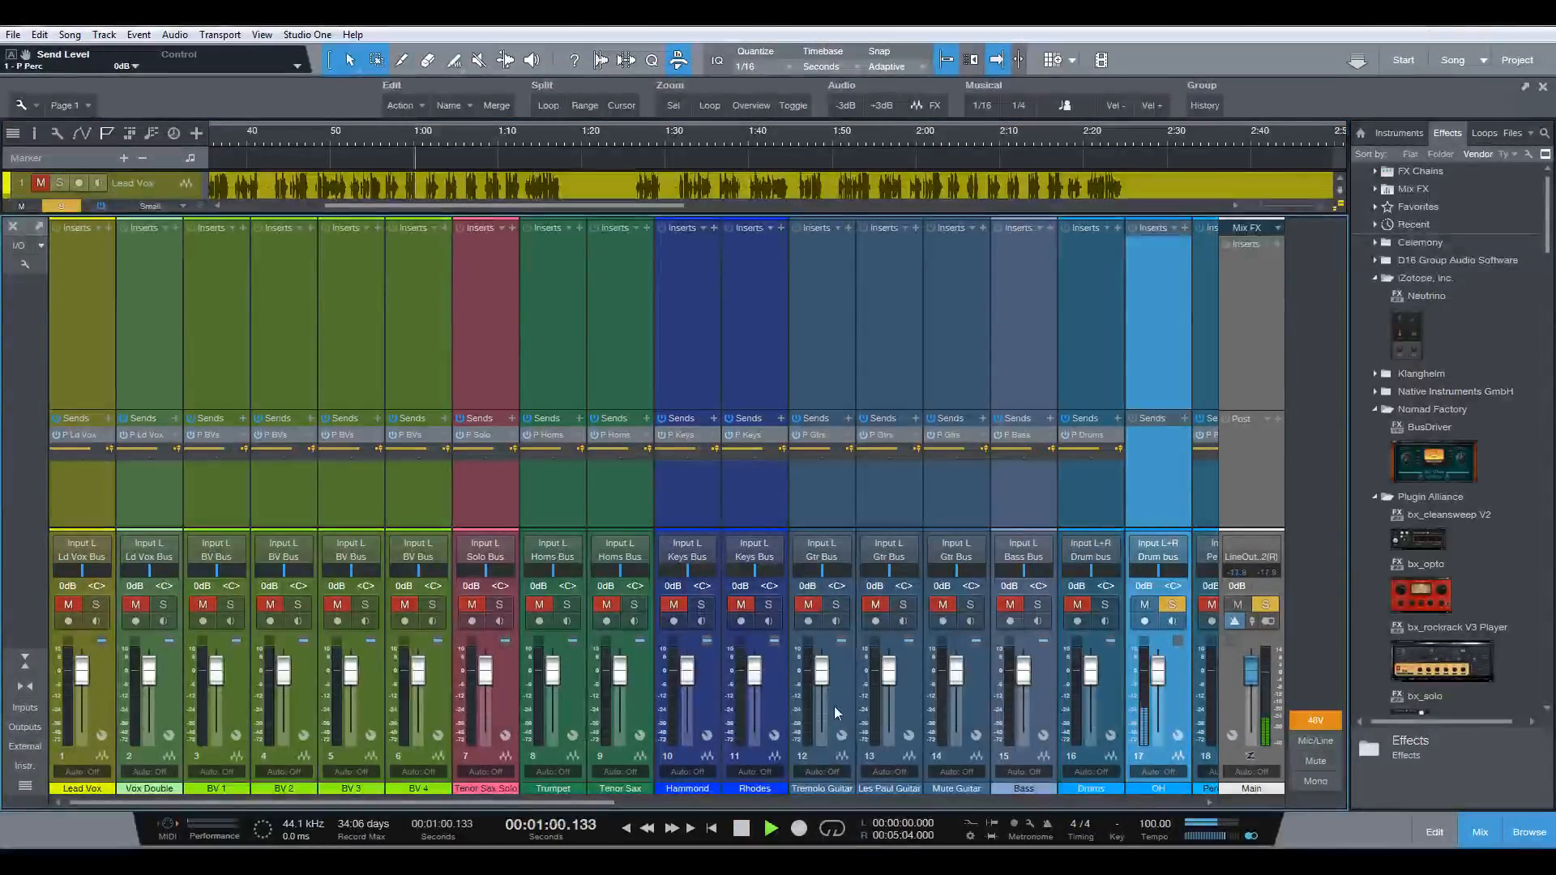
- Replay the soloed OH track and check its level in the mixer
{"action": "key", "text": "space"}
{"action": "key", "text": "space"}
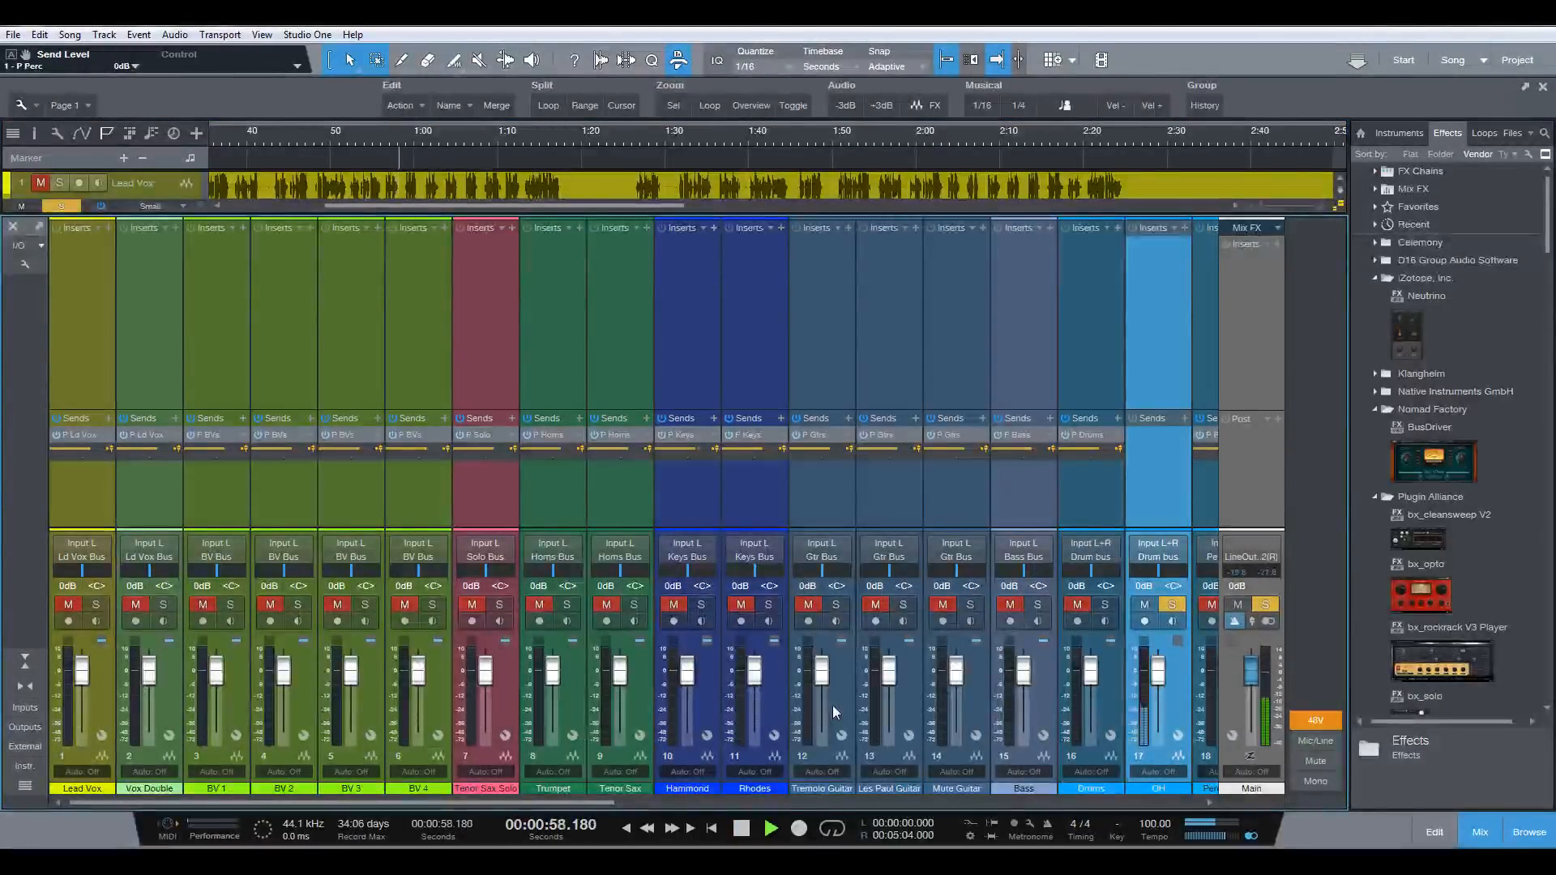
{"action": "key", "text": "space"}
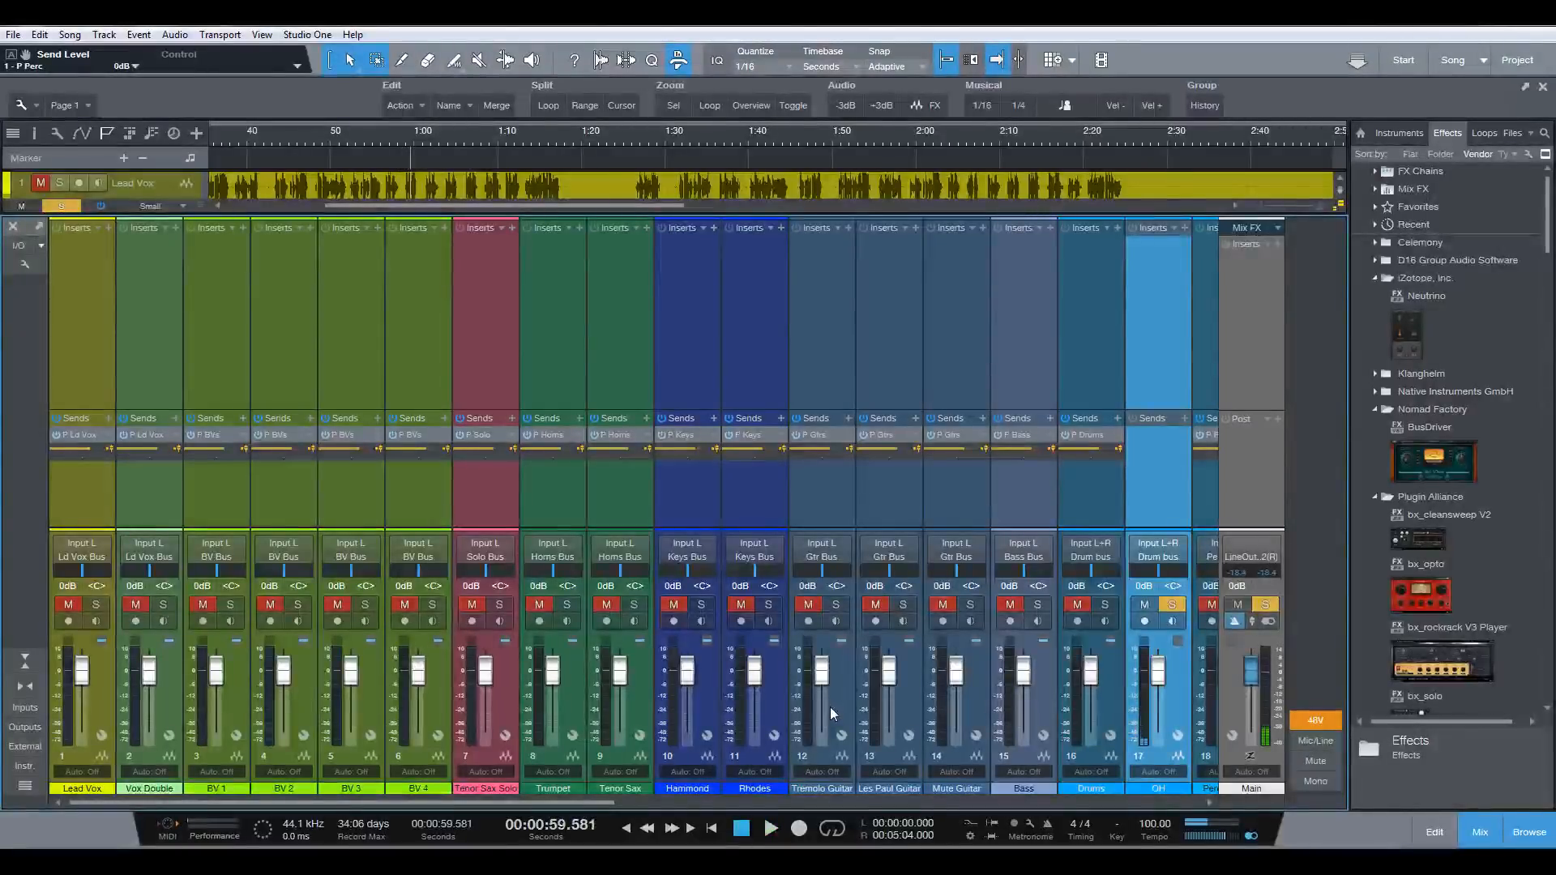
- Raise the OH event's clip gain to 6.2 dB and recheck its mixer level from 0:57
{"action": "key", "text": "F3"}
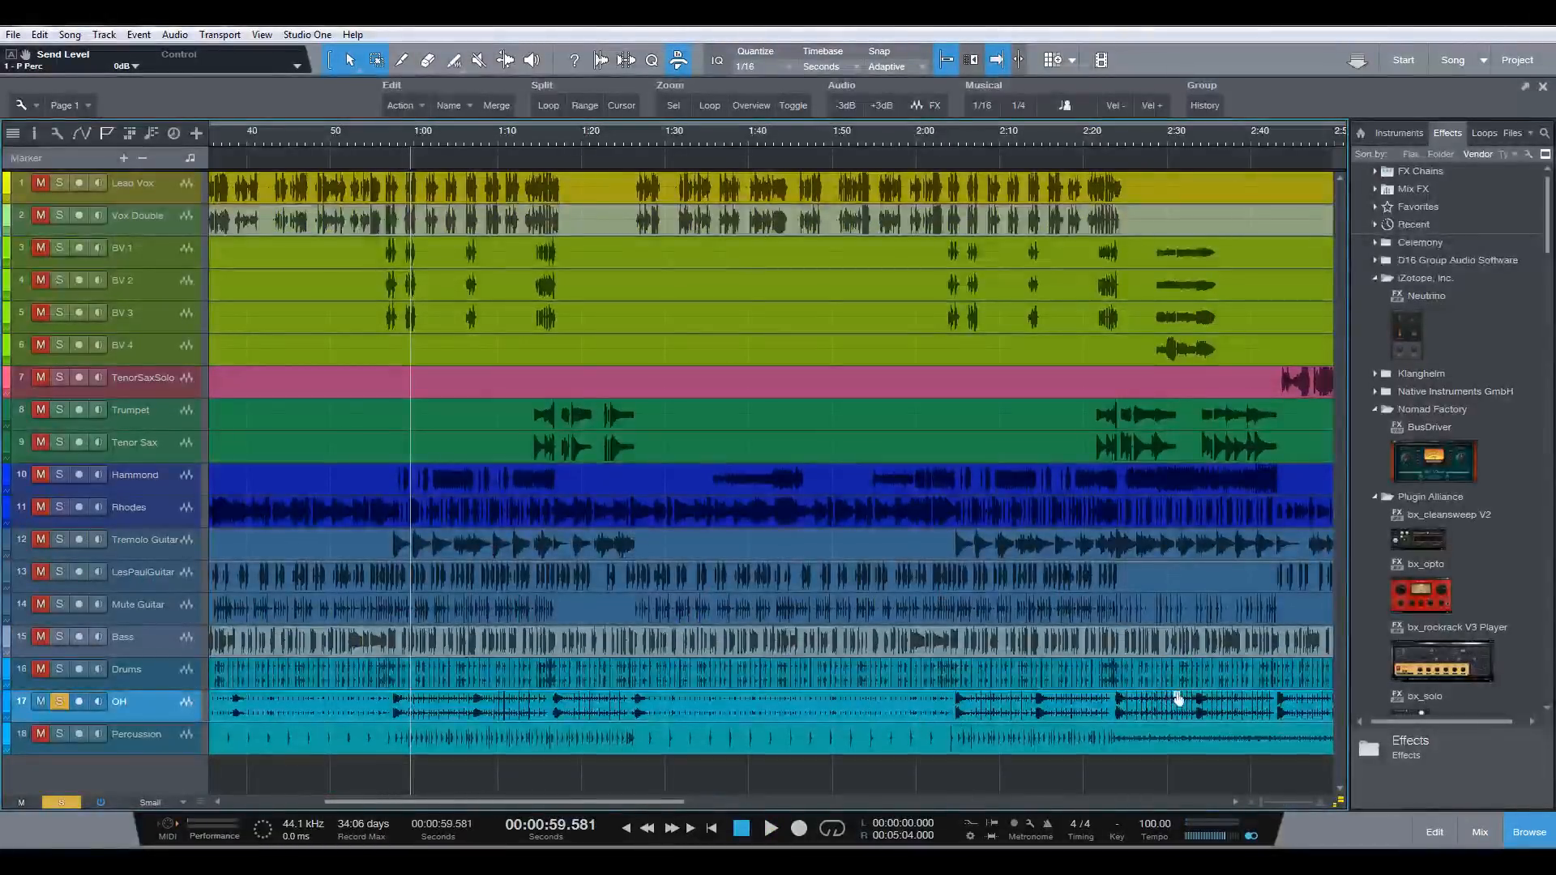
{"action": "mouse_move", "coordinate": [1180, 699]}
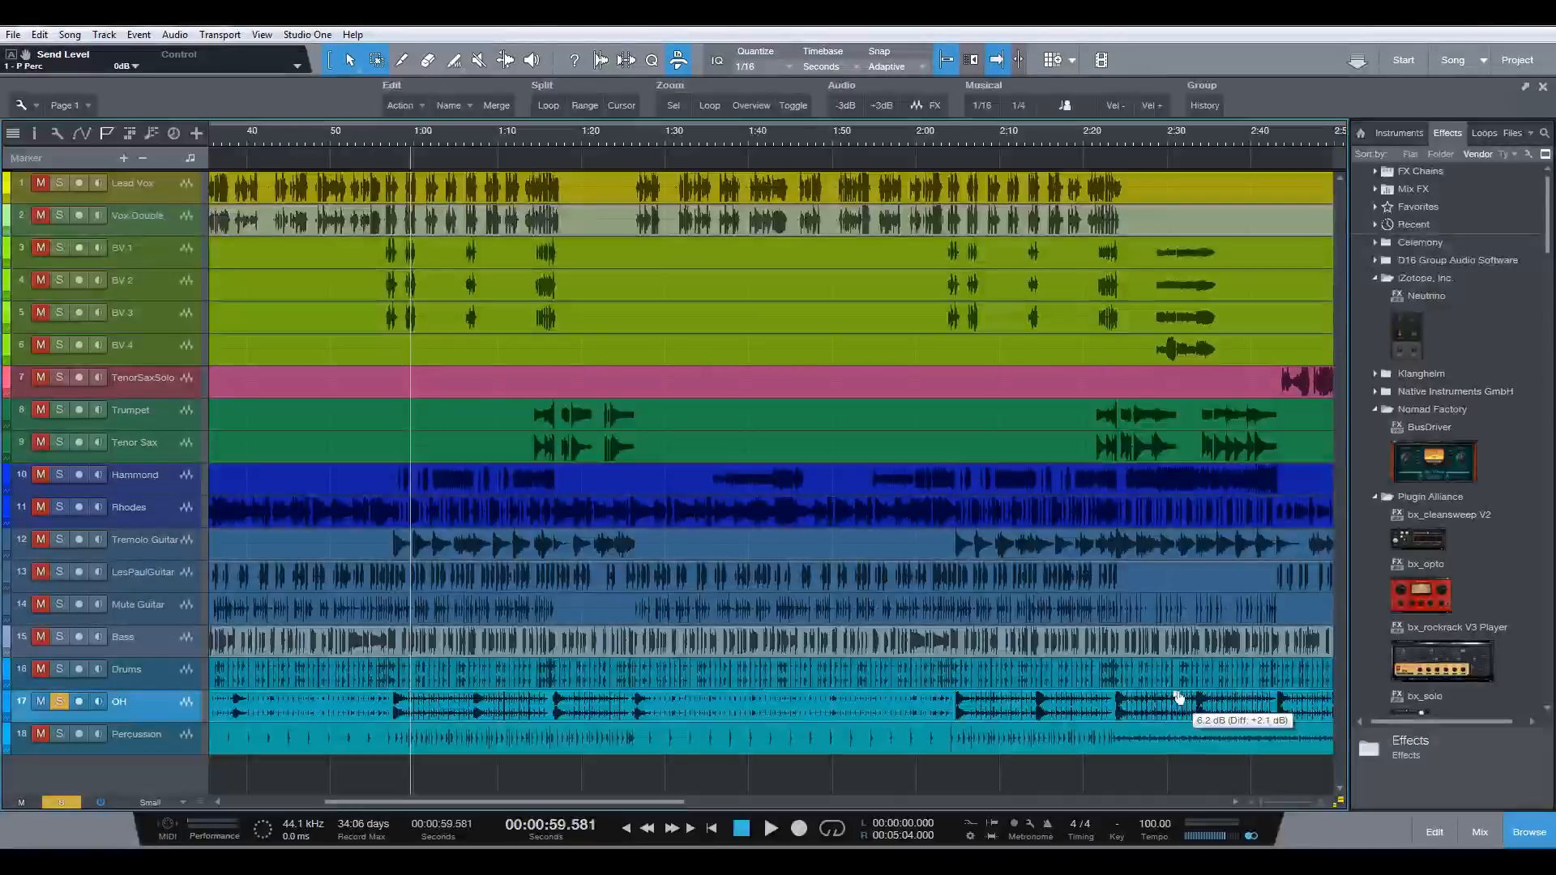
{"action": "key", "text": "KP_0"}
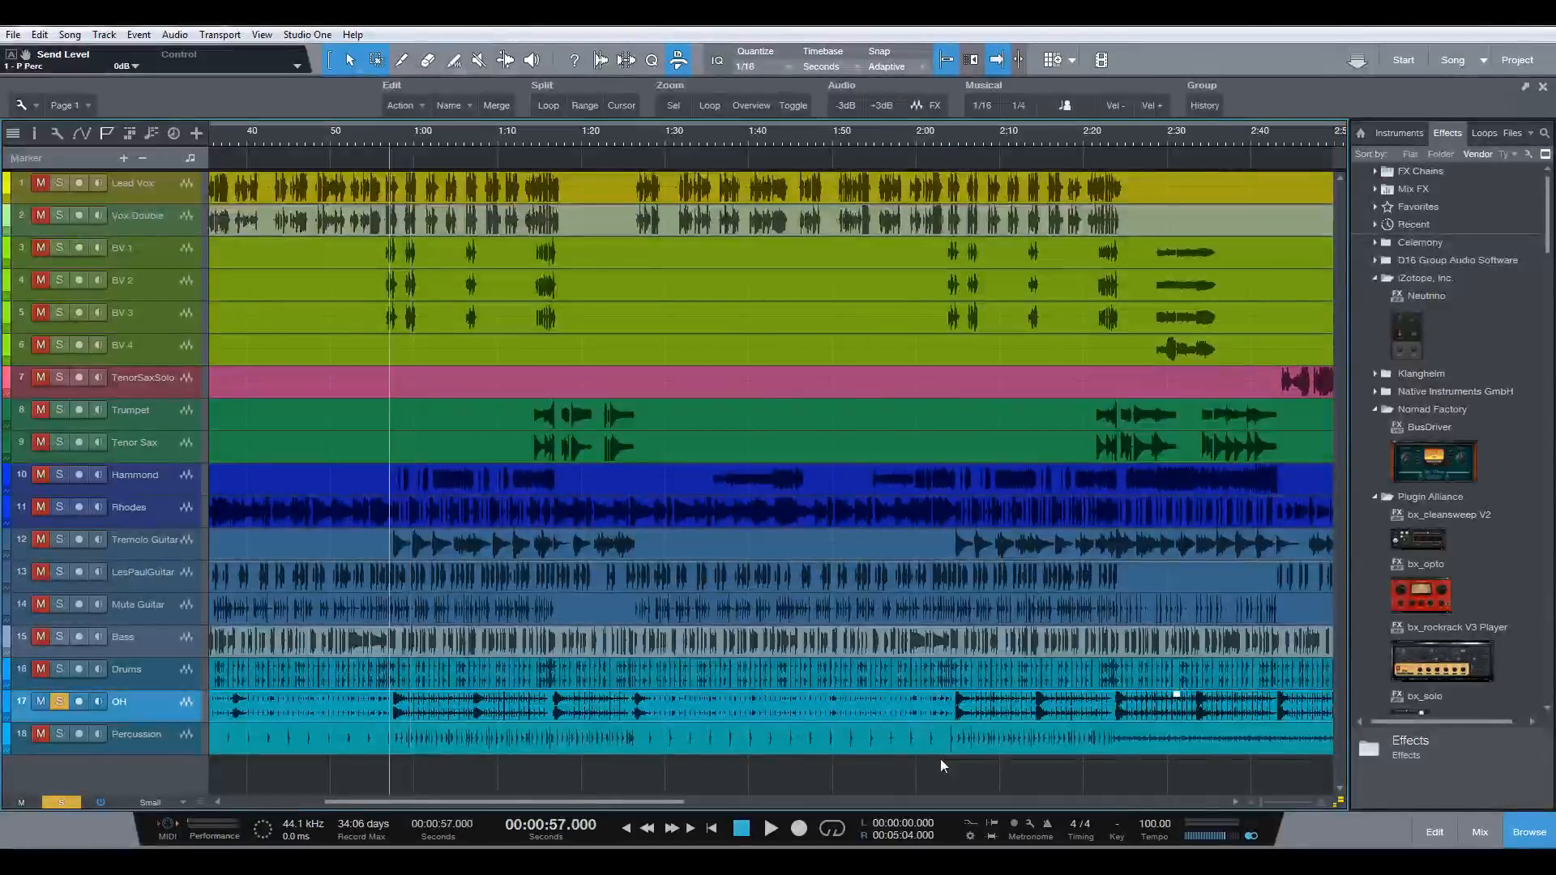
{"action": "key", "text": "F3"}
{"action": "key", "text": "space"}
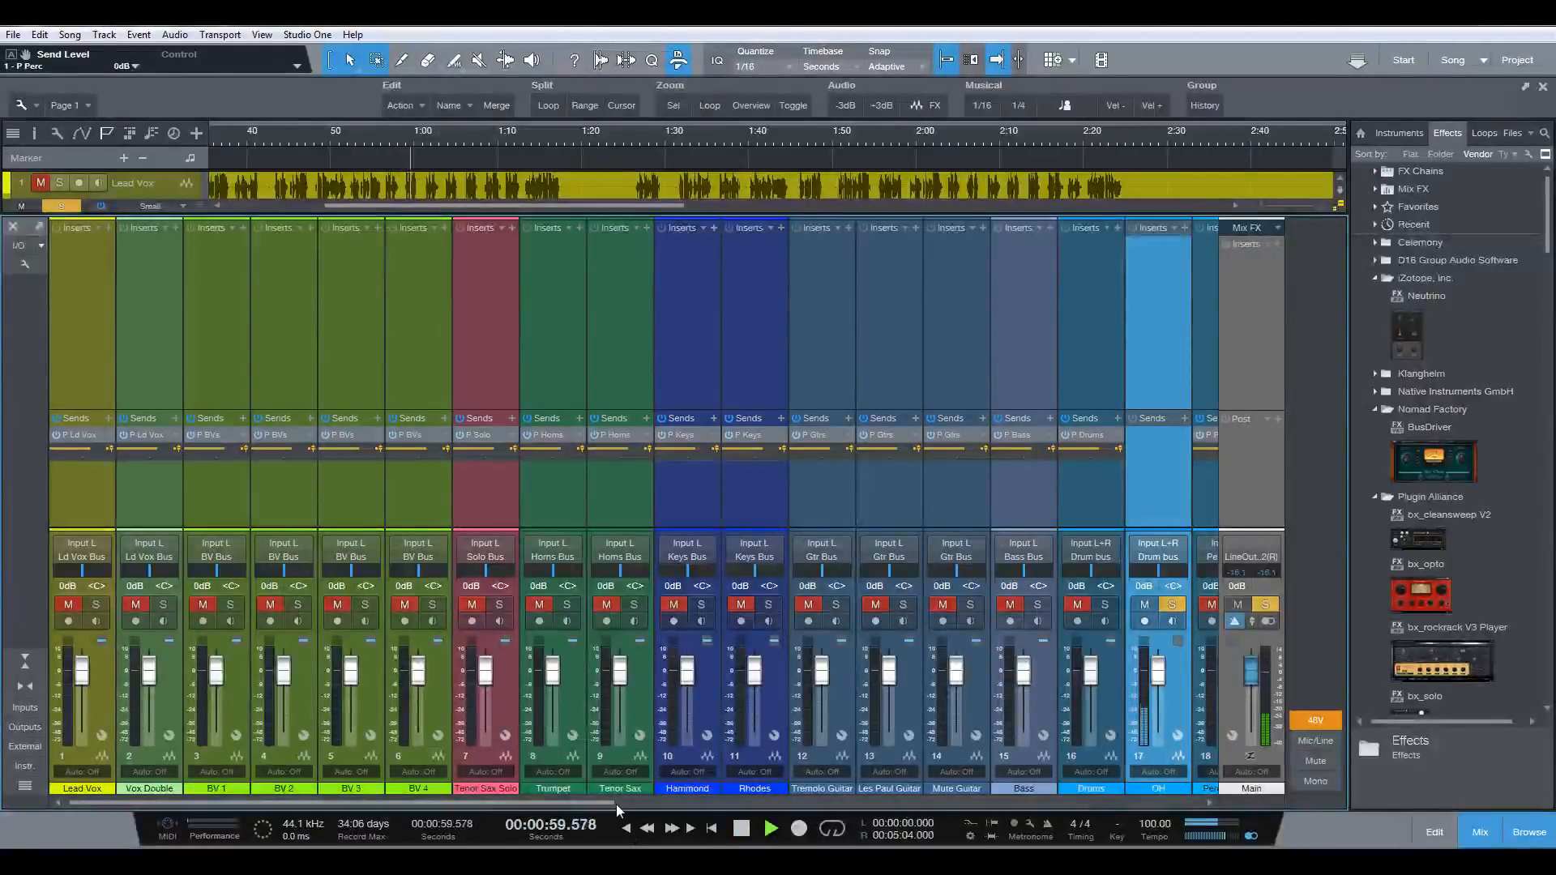
{"action": "key", "text": "space"}
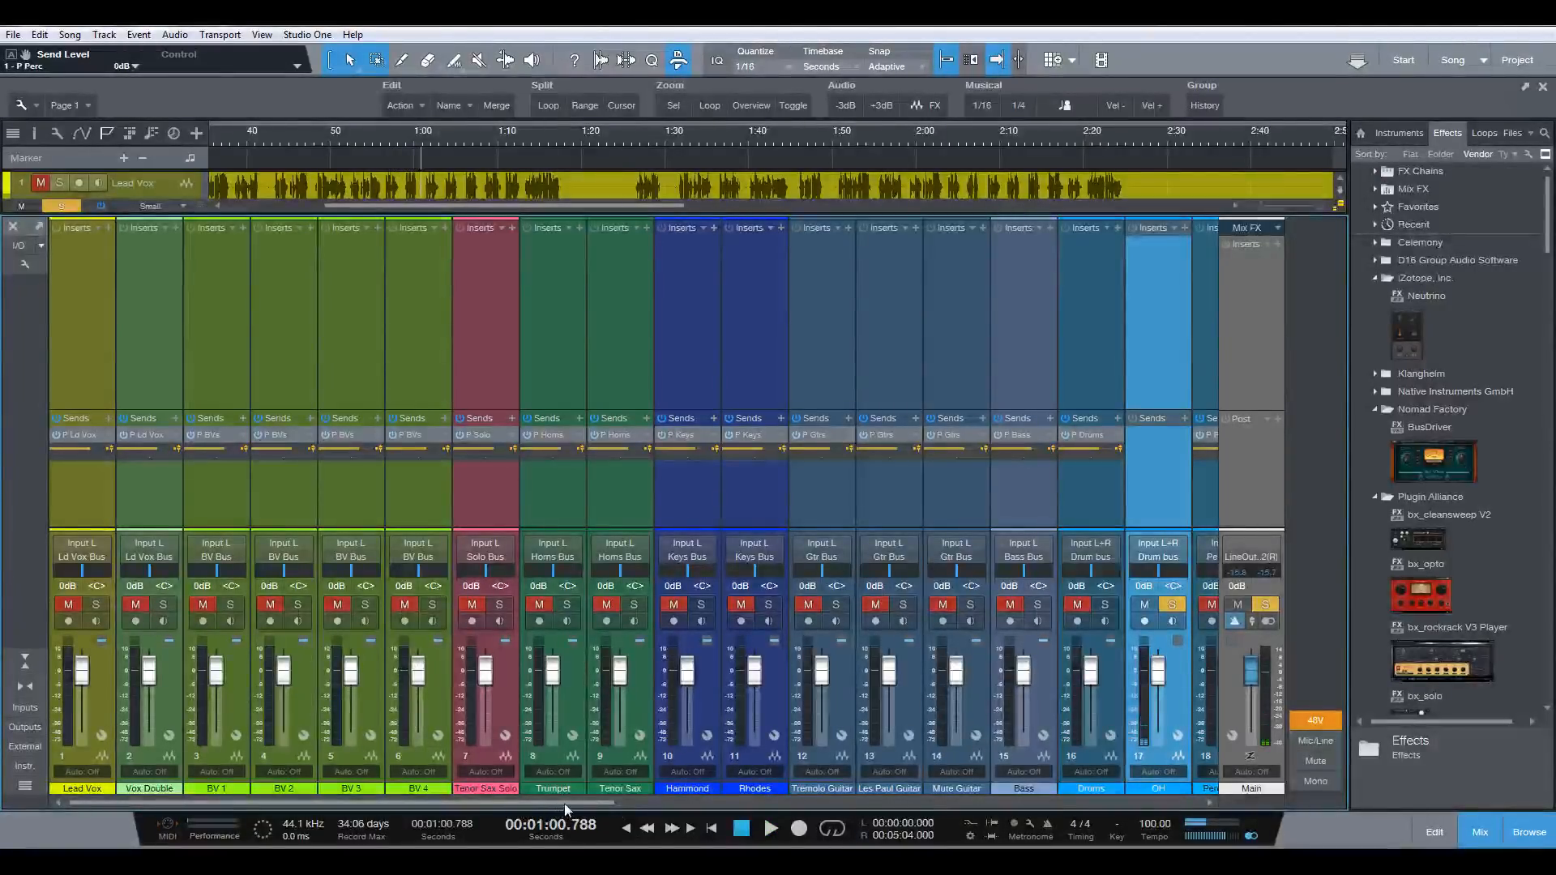
- Solo the Percussion track instead of OH and select its channel
{"action": "left_click_drag", "start_coordinate": [564, 804], "coordinate": [764, 814]}
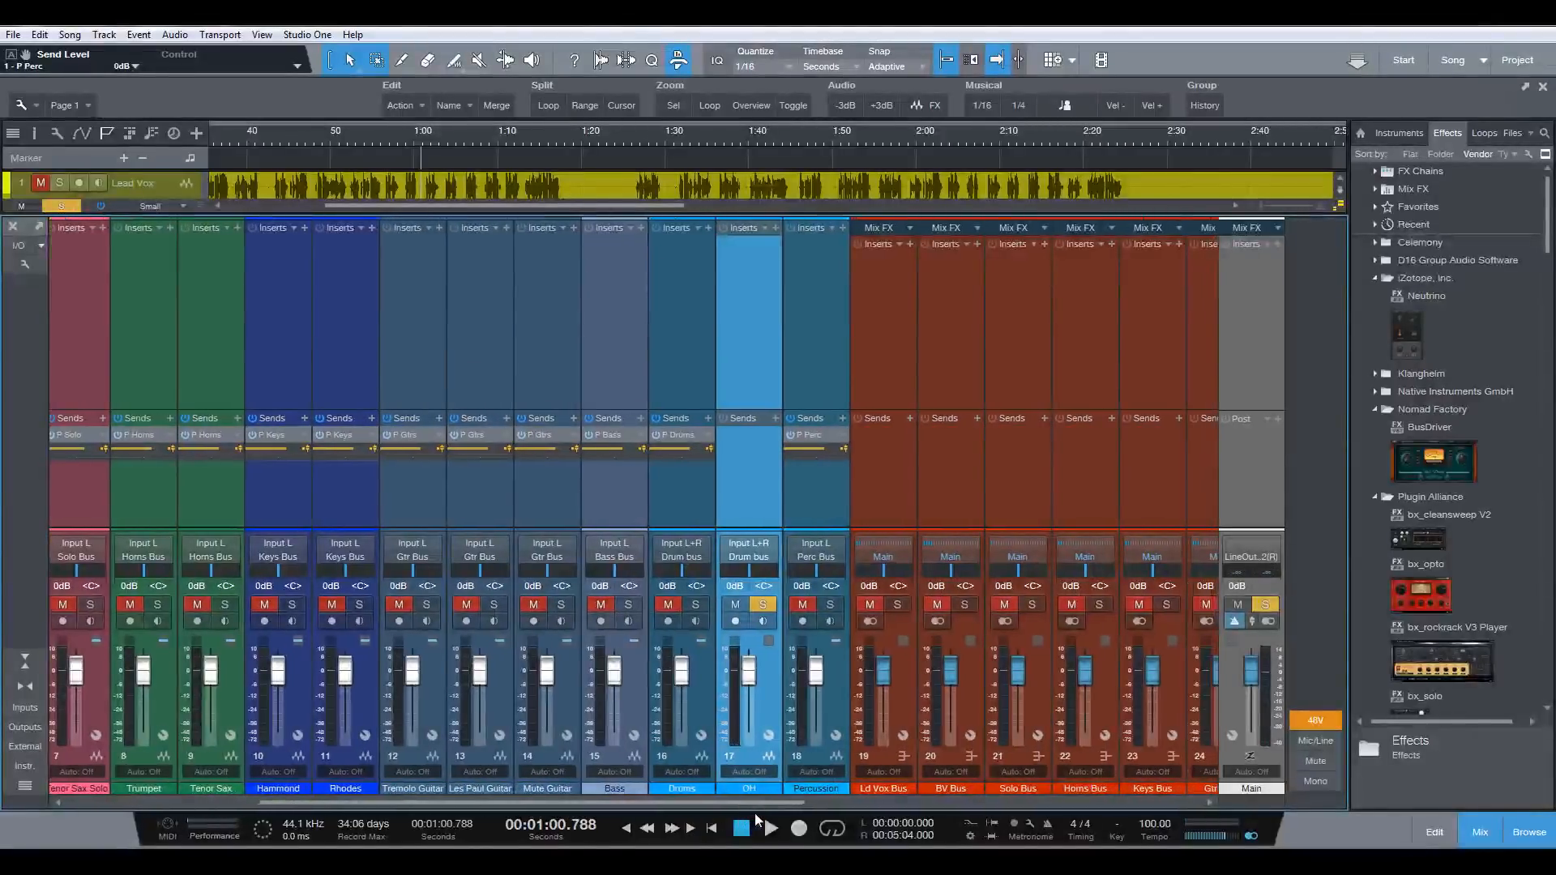
{"action": "left_click", "coordinate": [759, 606]}
{"action": "left_click", "coordinate": [824, 604]}
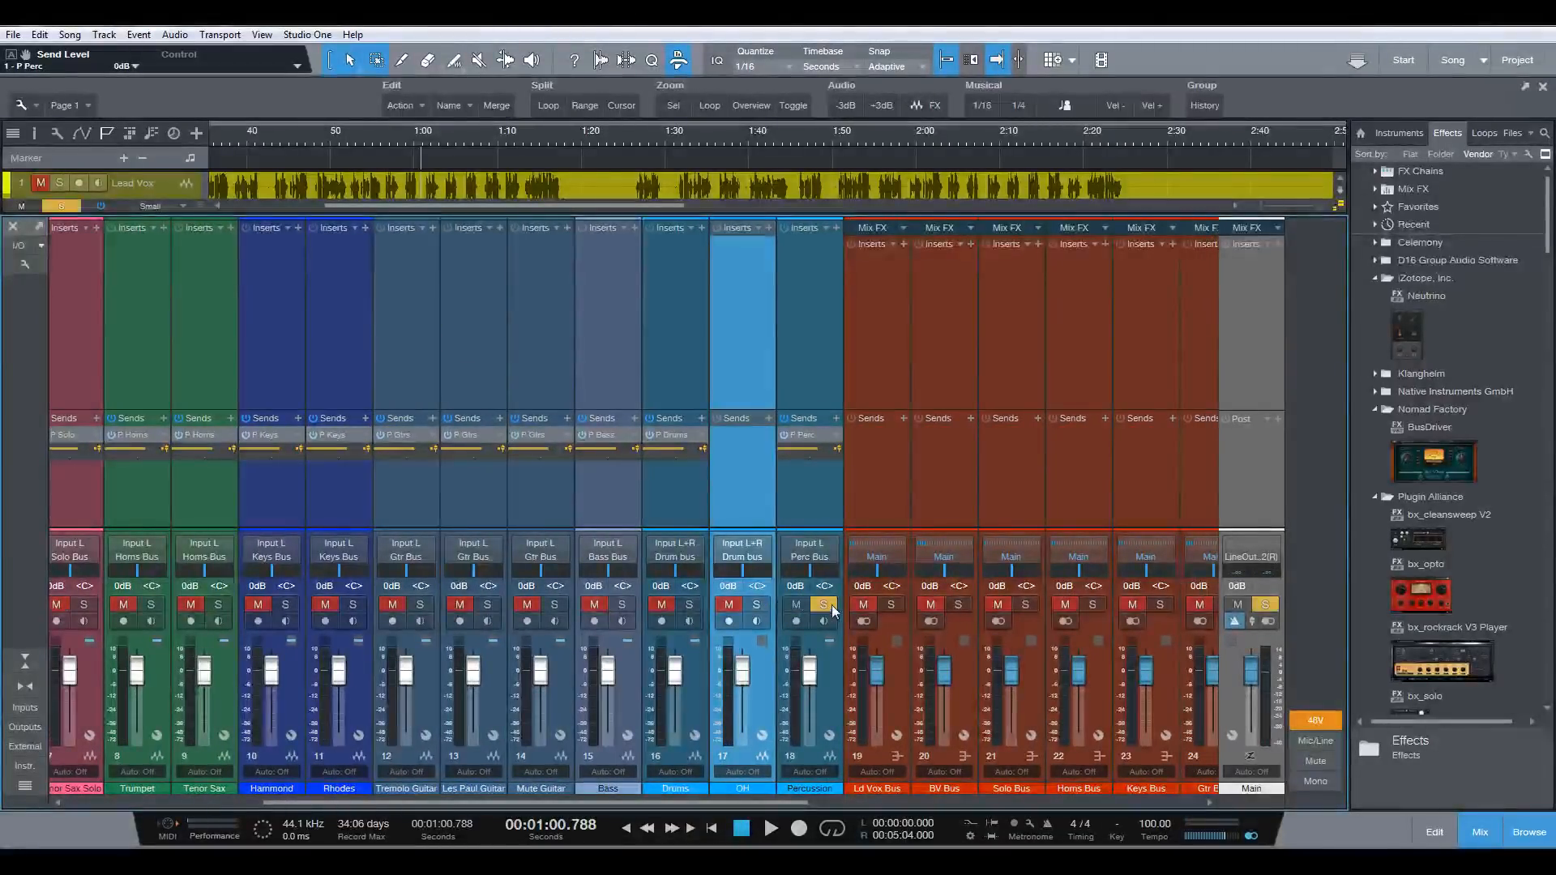
{"action": "left_click", "coordinate": [817, 501]}
- Play the song from 0:58 and check the Percussion track's mixer level
{"action": "key", "text": "F3"}
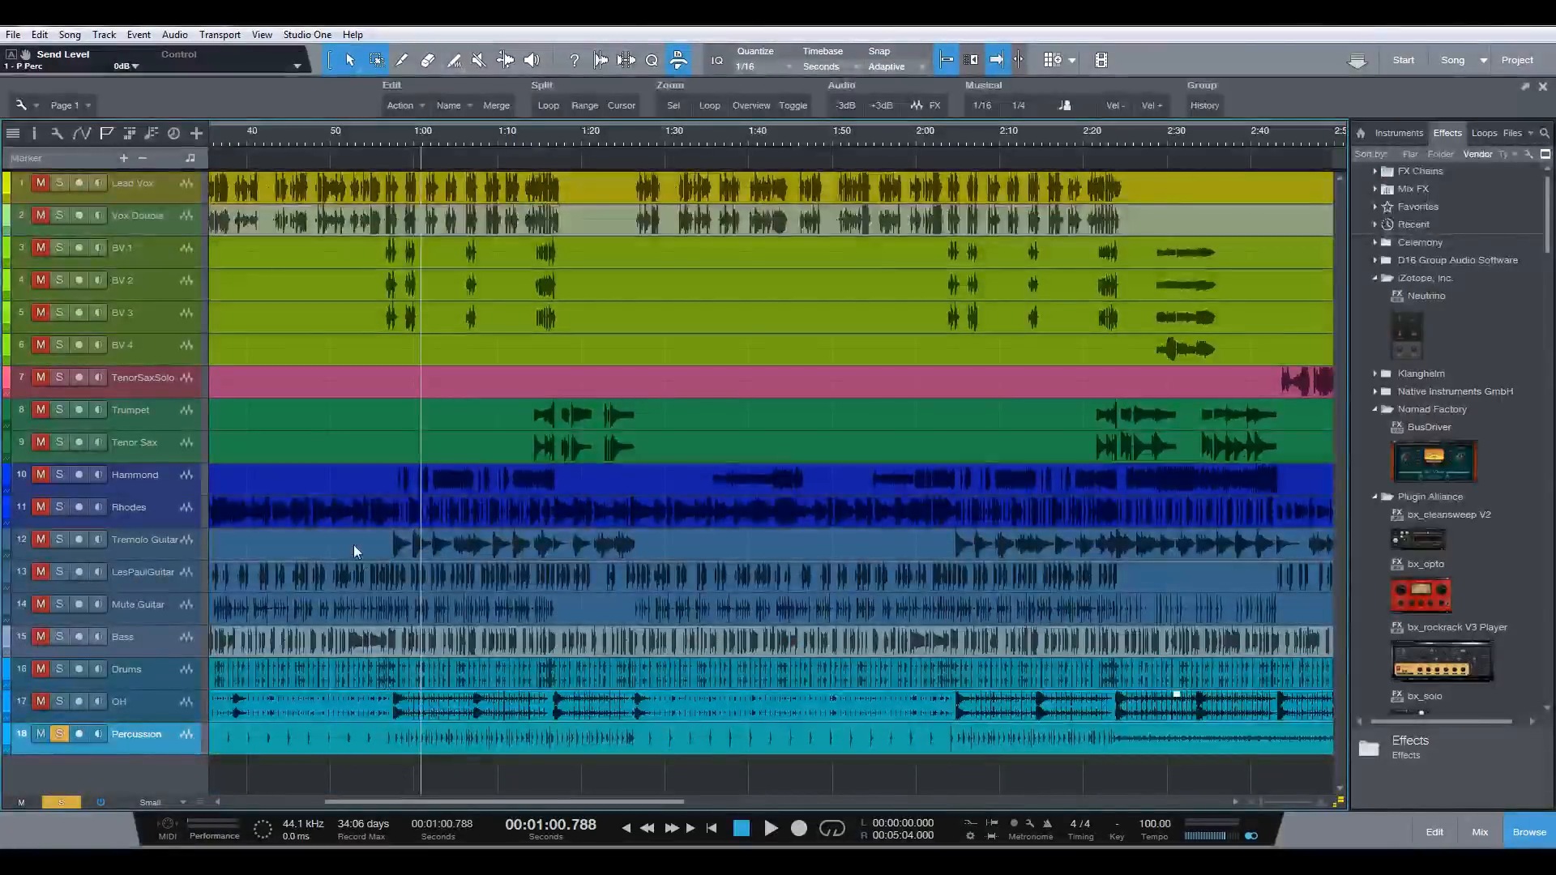
{"action": "left_click", "coordinate": [376, 140]}
{"action": "left_click", "coordinate": [394, 133]}
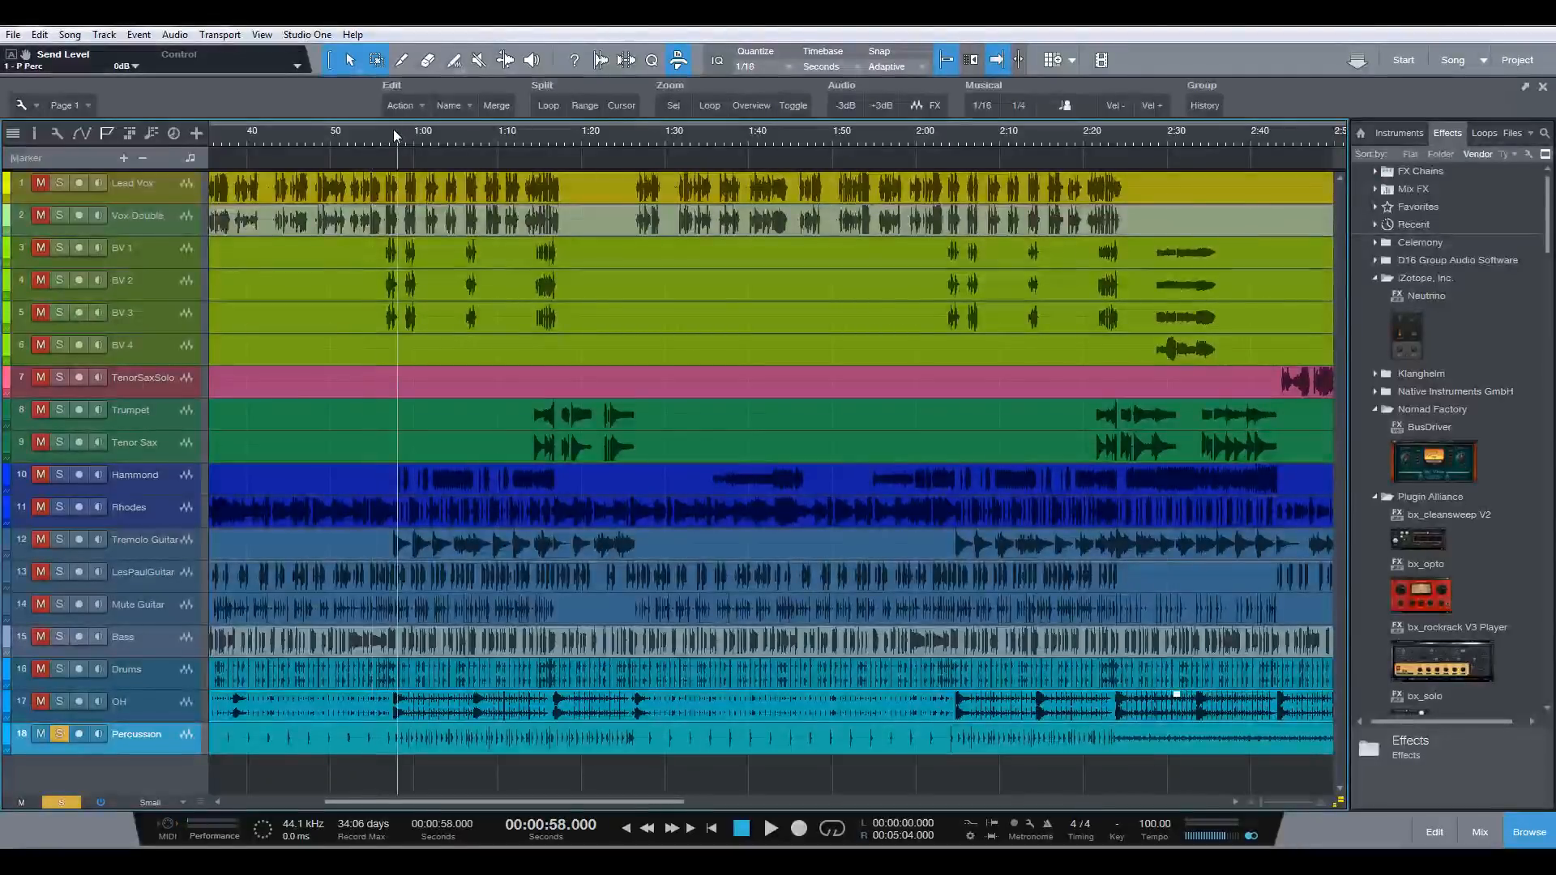
{"action": "key", "text": "space"}
{"action": "key", "text": "F3"}
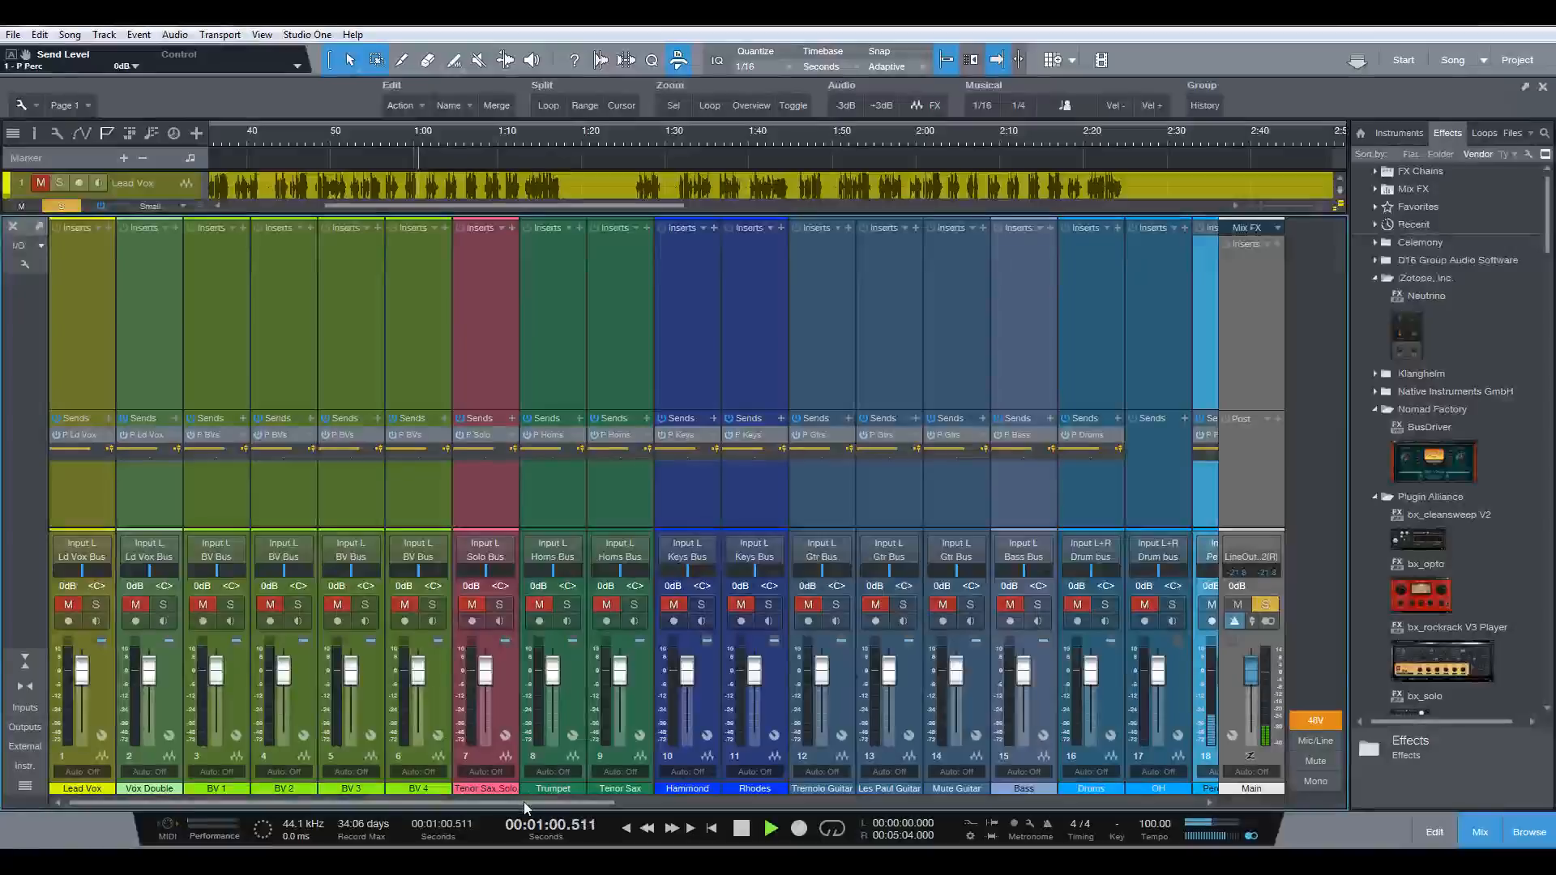
{"action": "left_click_drag", "start_coordinate": [524, 801], "coordinate": [794, 808]}
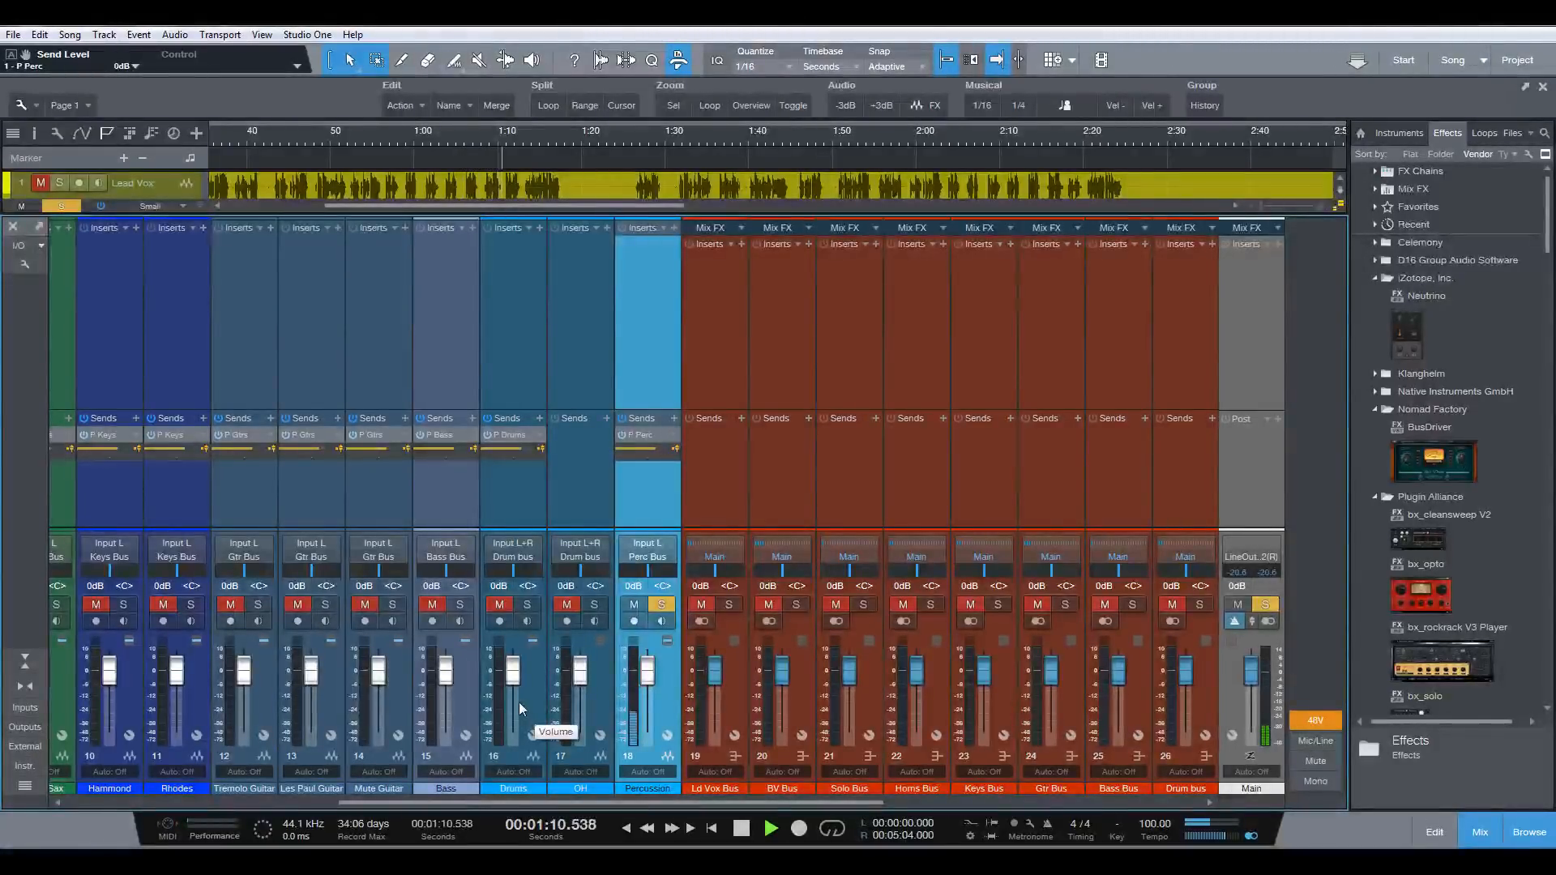
- Raise the Percussion event's clip gain to 4.1 dB during playback, recheck its mixer level and stop playback
{"action": "key", "text": "F3"}
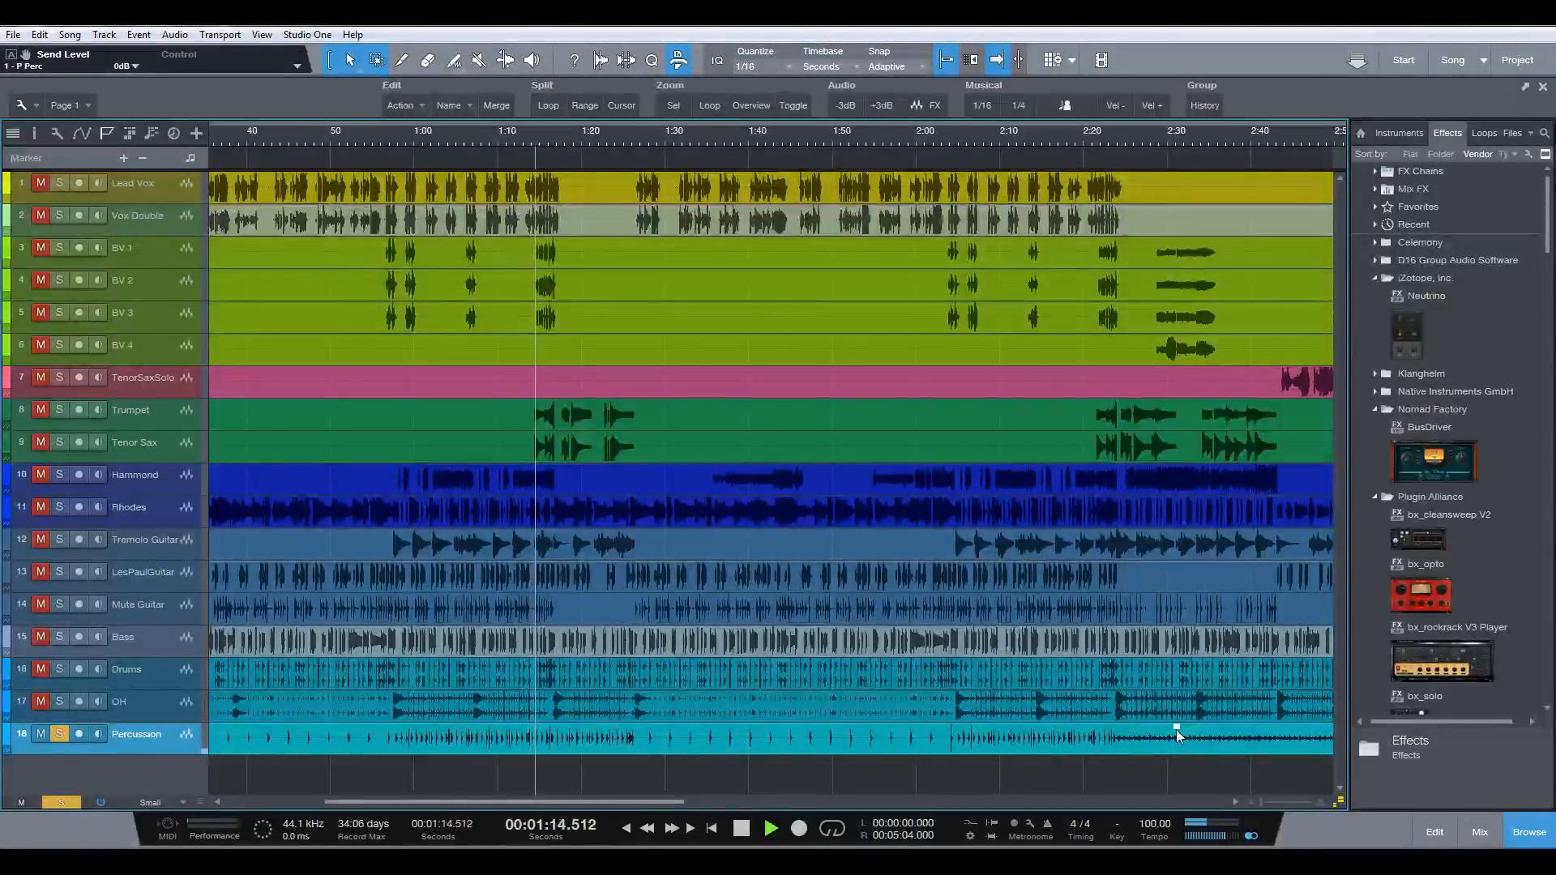
{"action": "left_click_drag", "start_coordinate": [1175, 730], "coordinate": [1179, 732]}
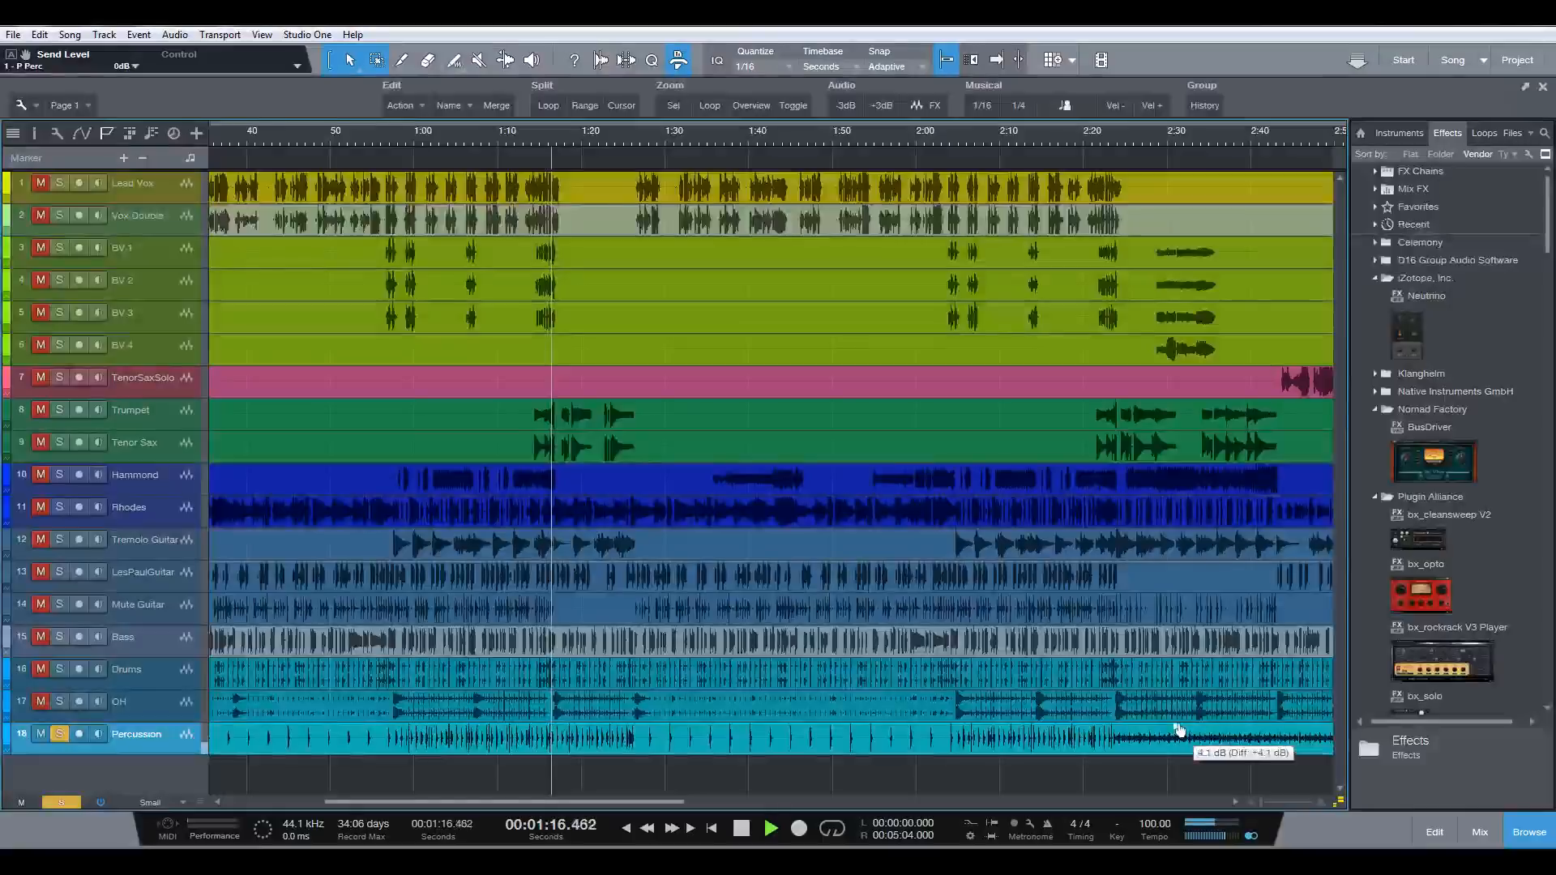
{"action": "key", "text": "F3"}
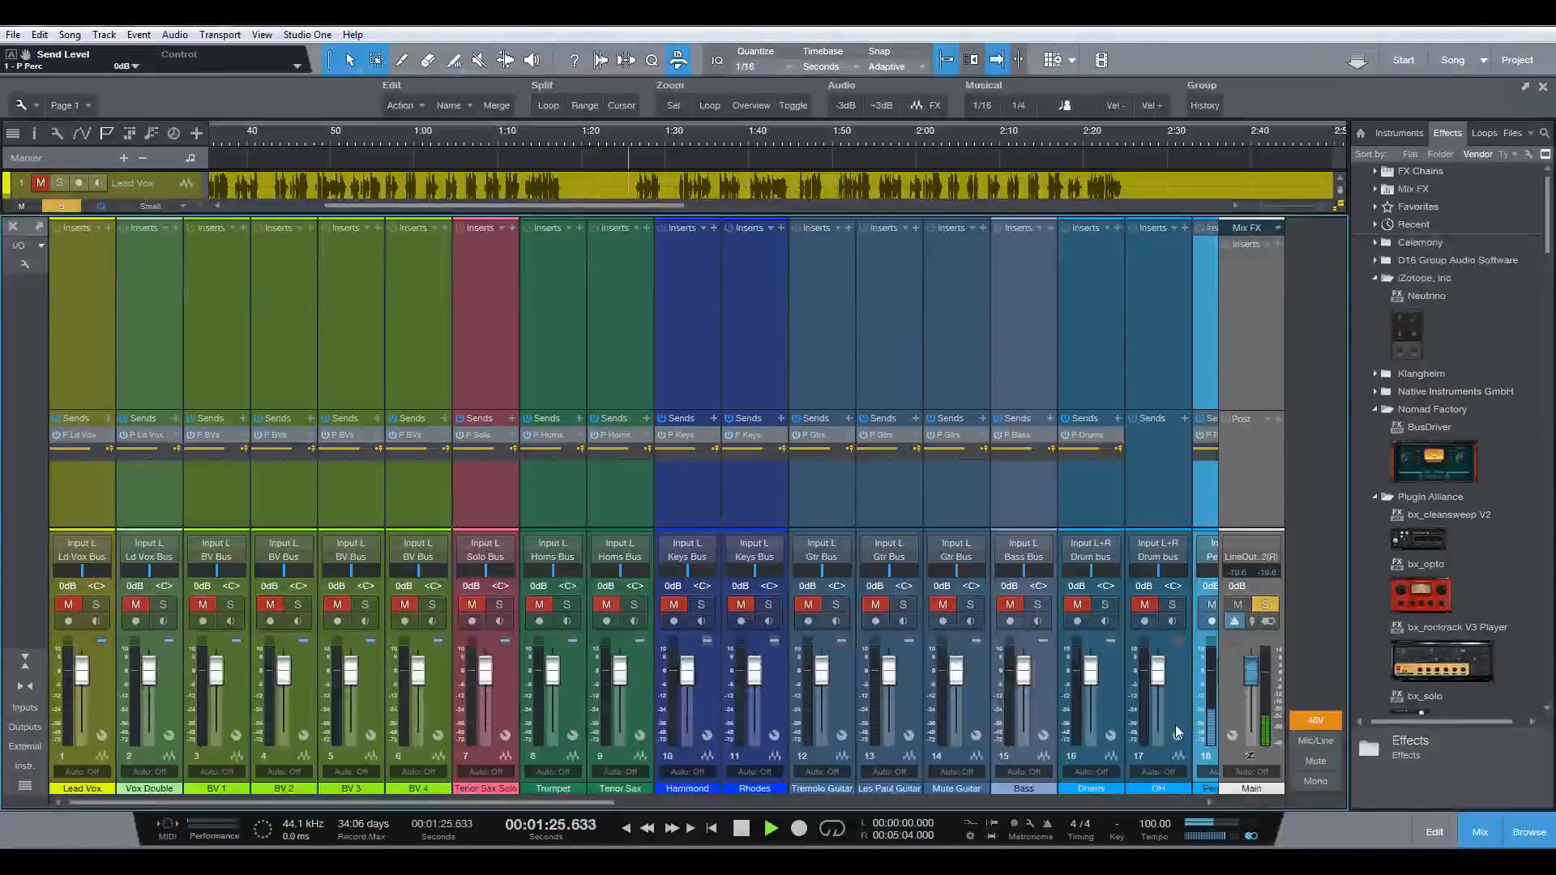
{"action": "key", "text": "space"}
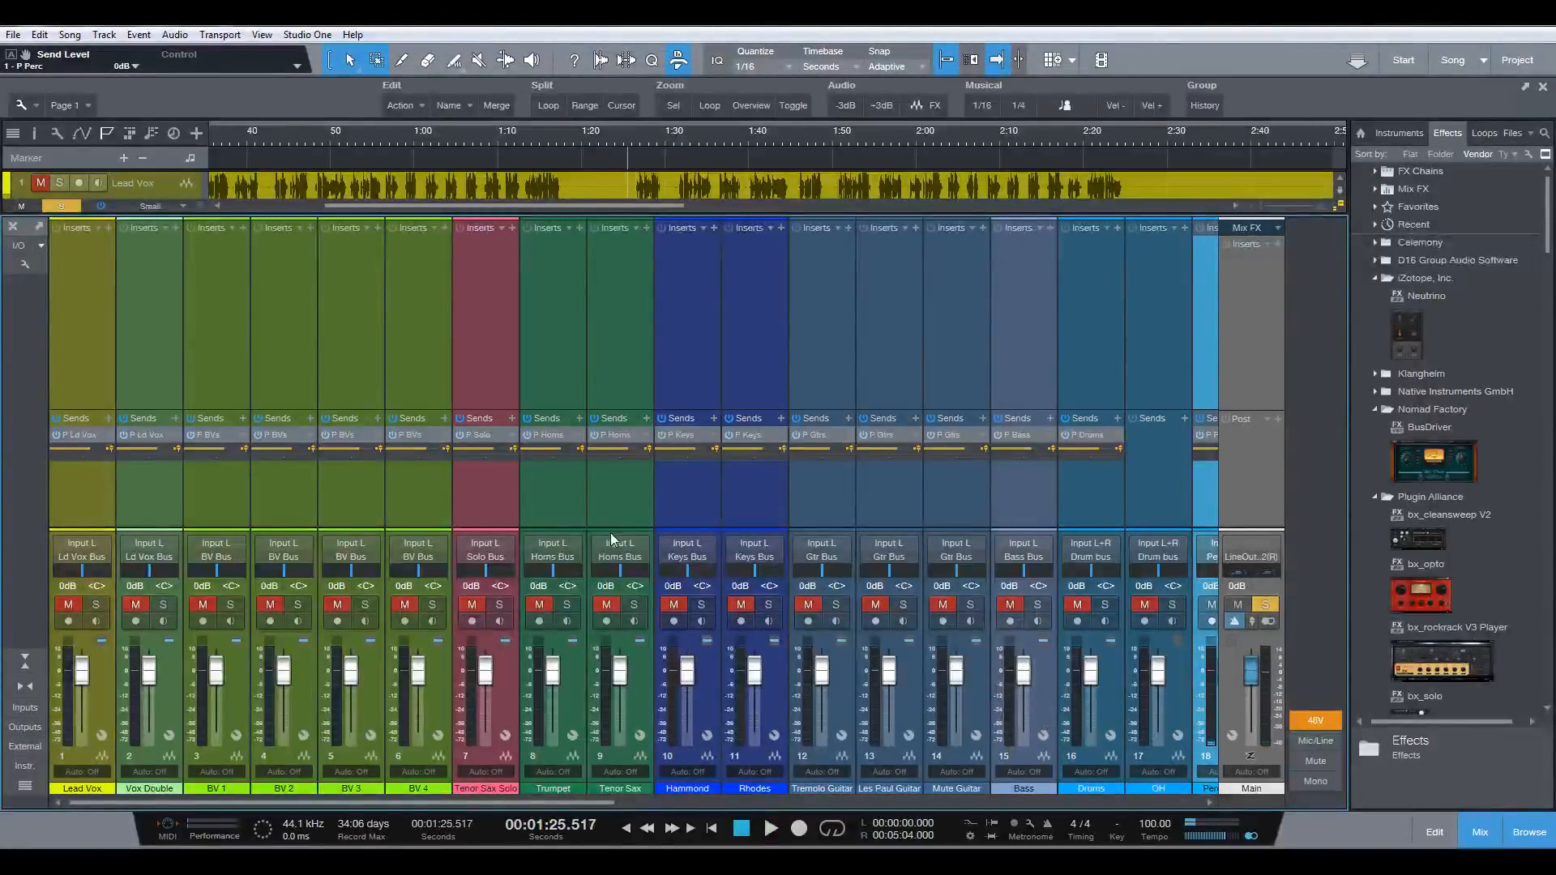
- Clear the solo and play all tracks from the song start to check the overall mixer levels
{"action": "left_click_drag", "start_coordinate": [567, 800], "coordinate": [329, 767]}
{"action": "left_click", "coordinate": [66, 206]}
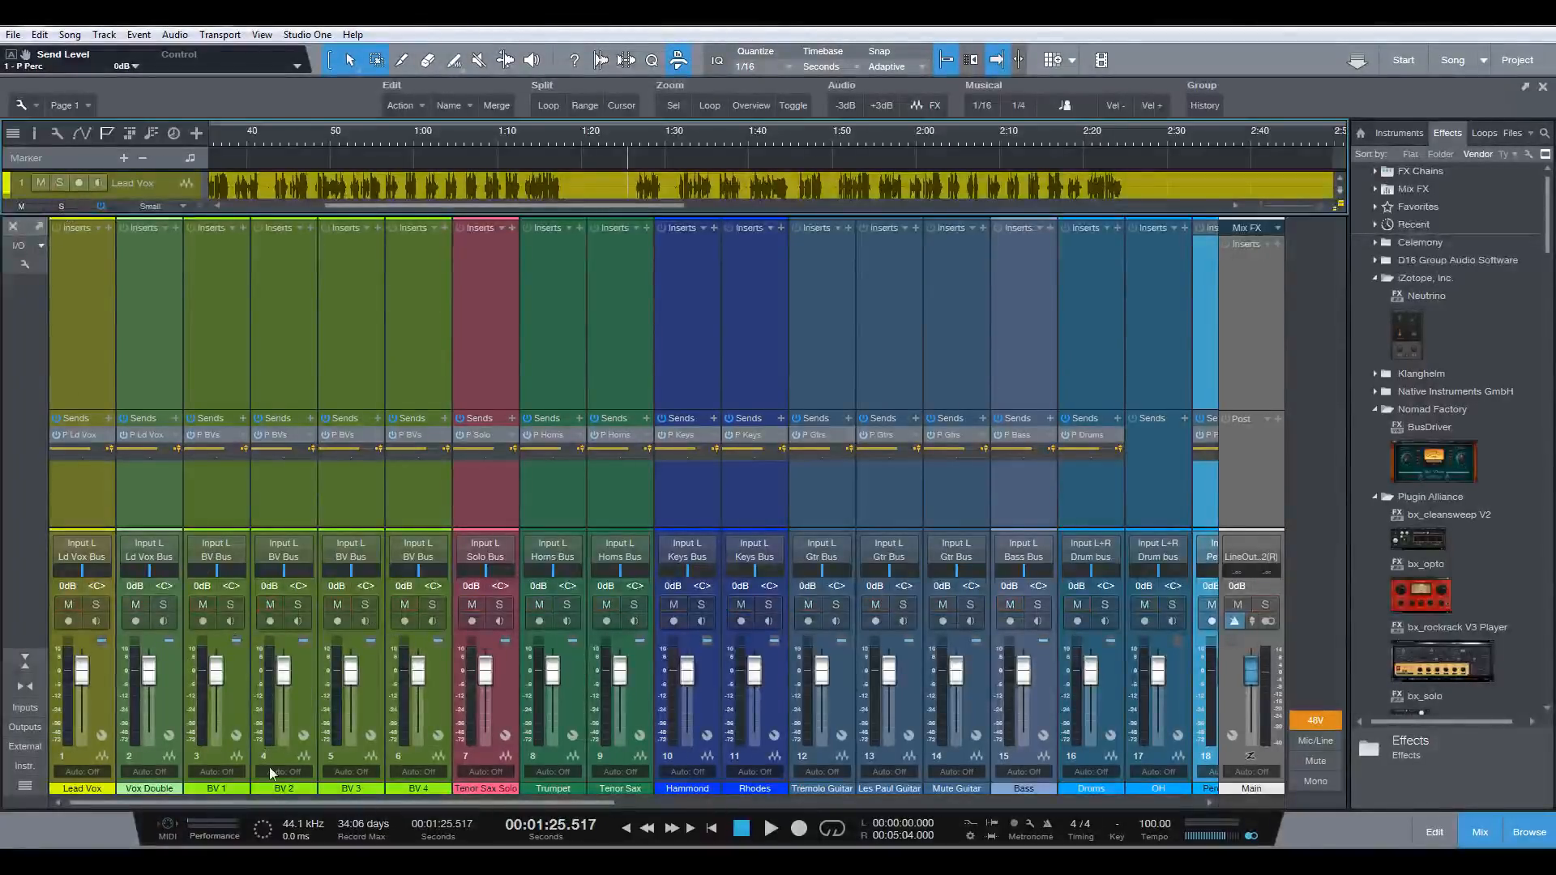
{"action": "key", "text": "comma"}
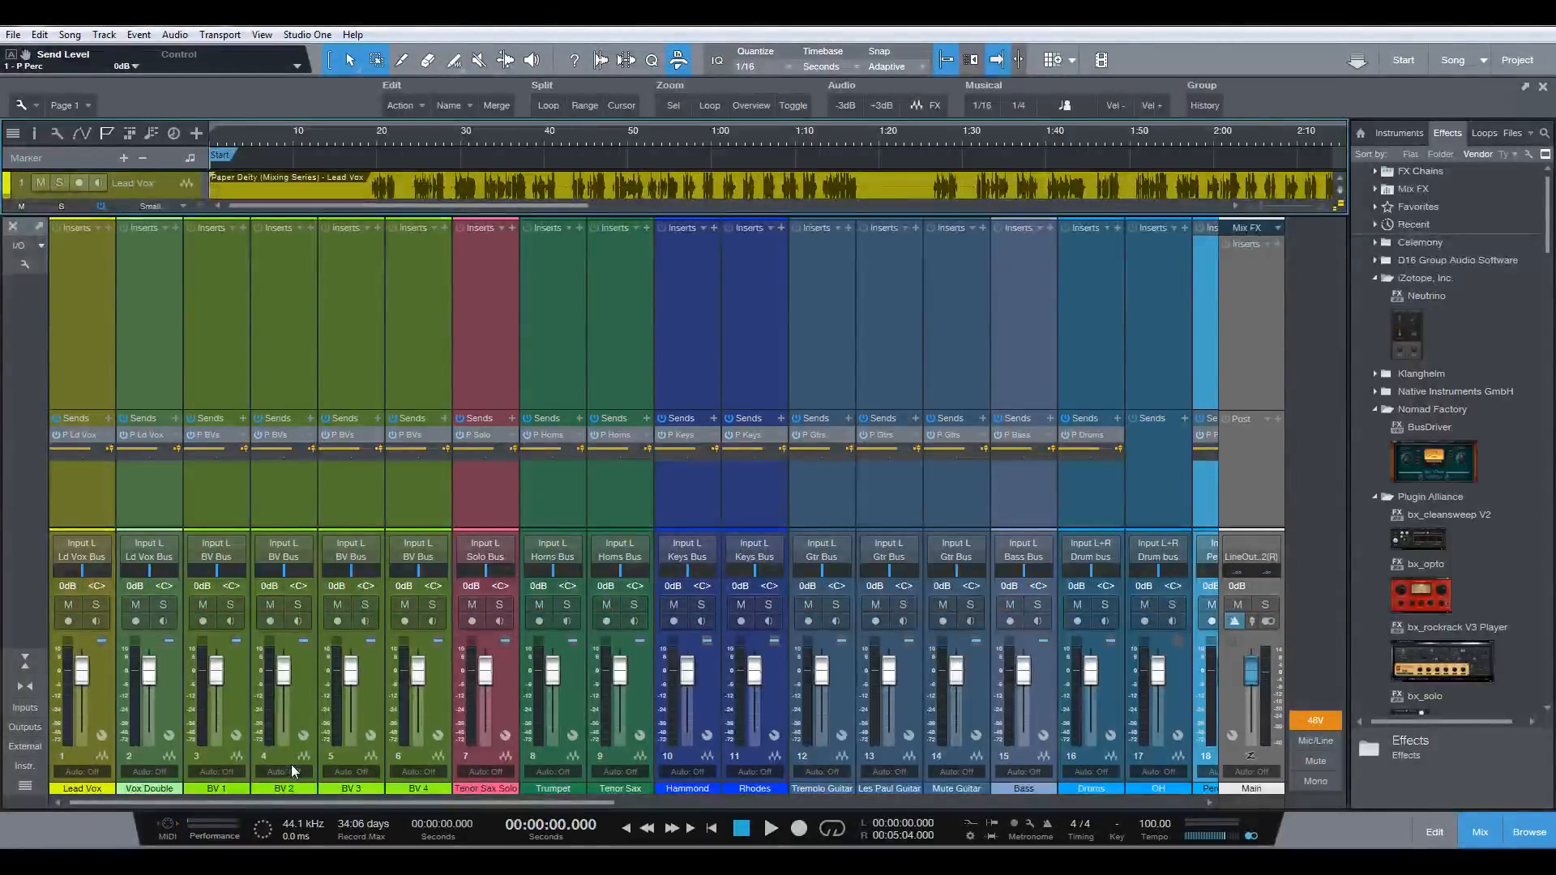
{"action": "key", "text": "space"}
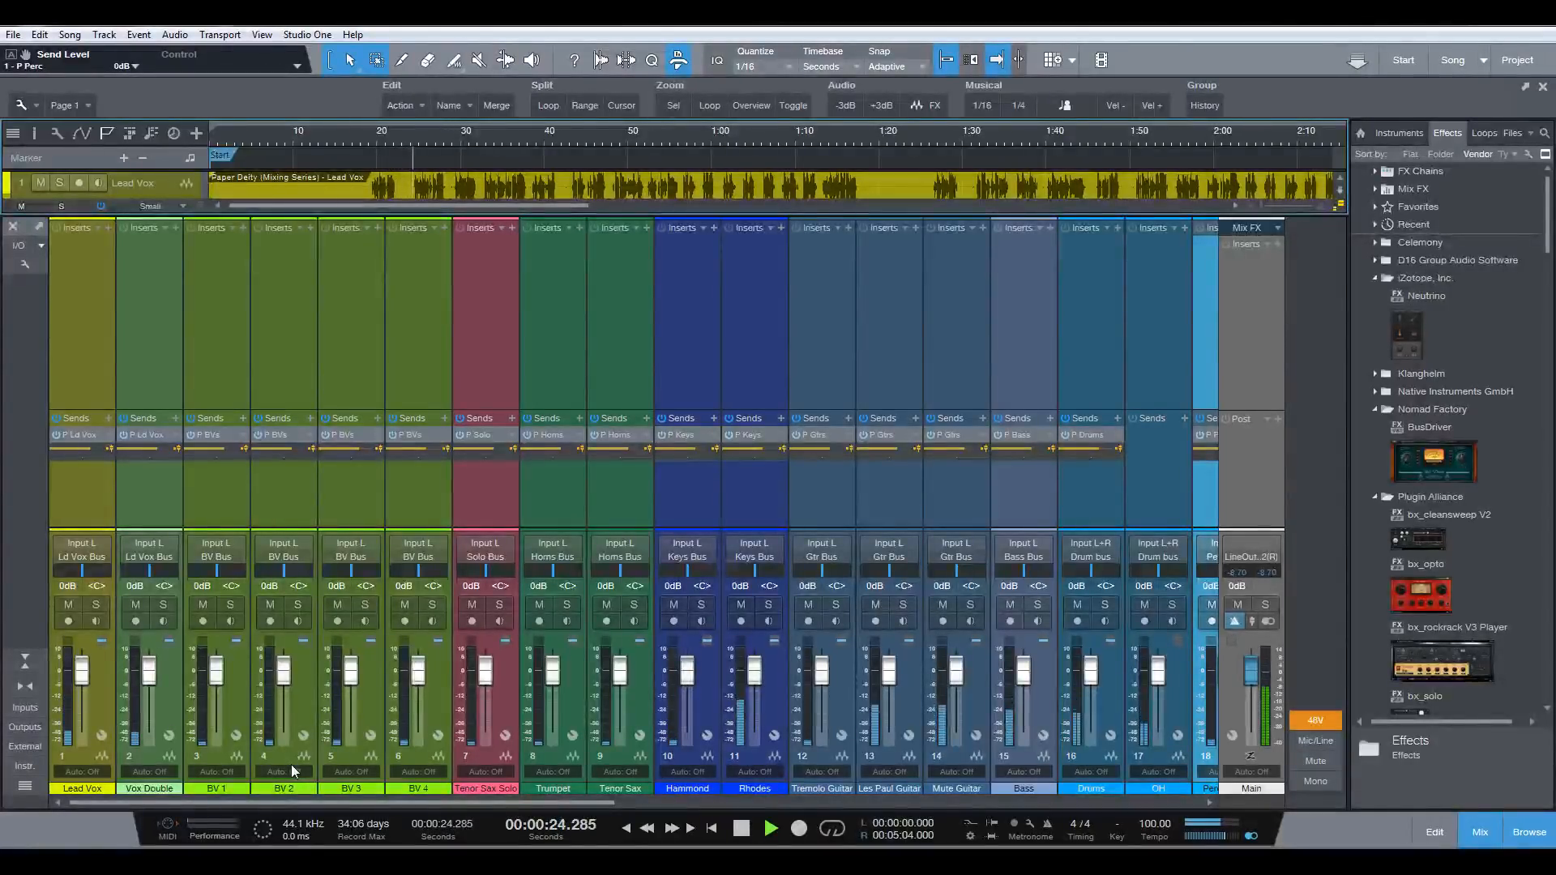
{"action": "key", "text": "space"}
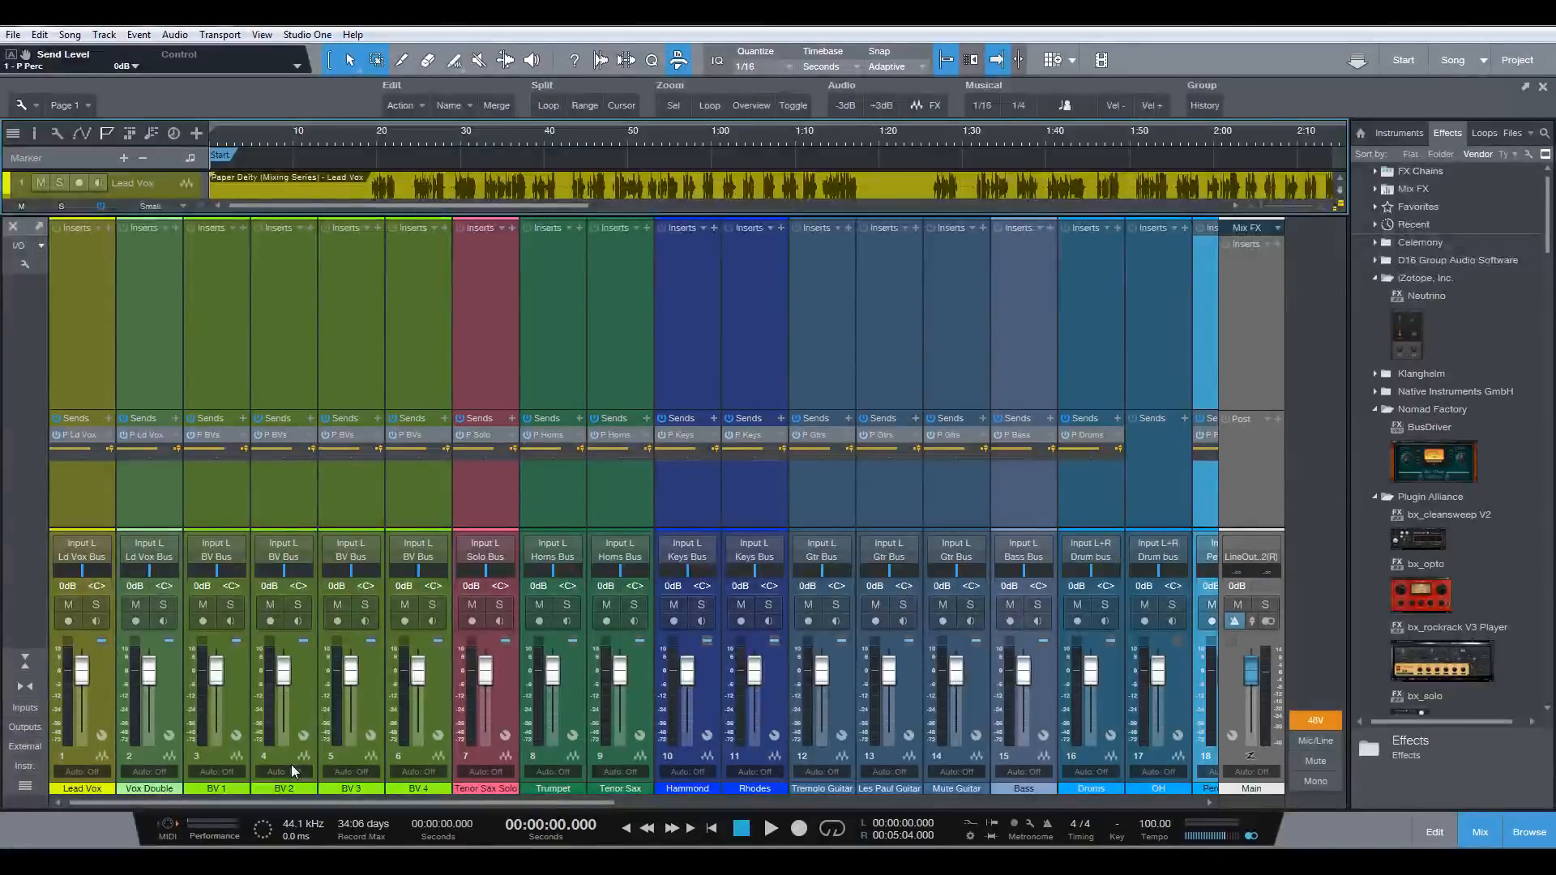
- Review the source tracks, bus channels and parallel channels across the mixer
{"action": "left_click_drag", "start_coordinate": [564, 802], "coordinate": [678, 808]}
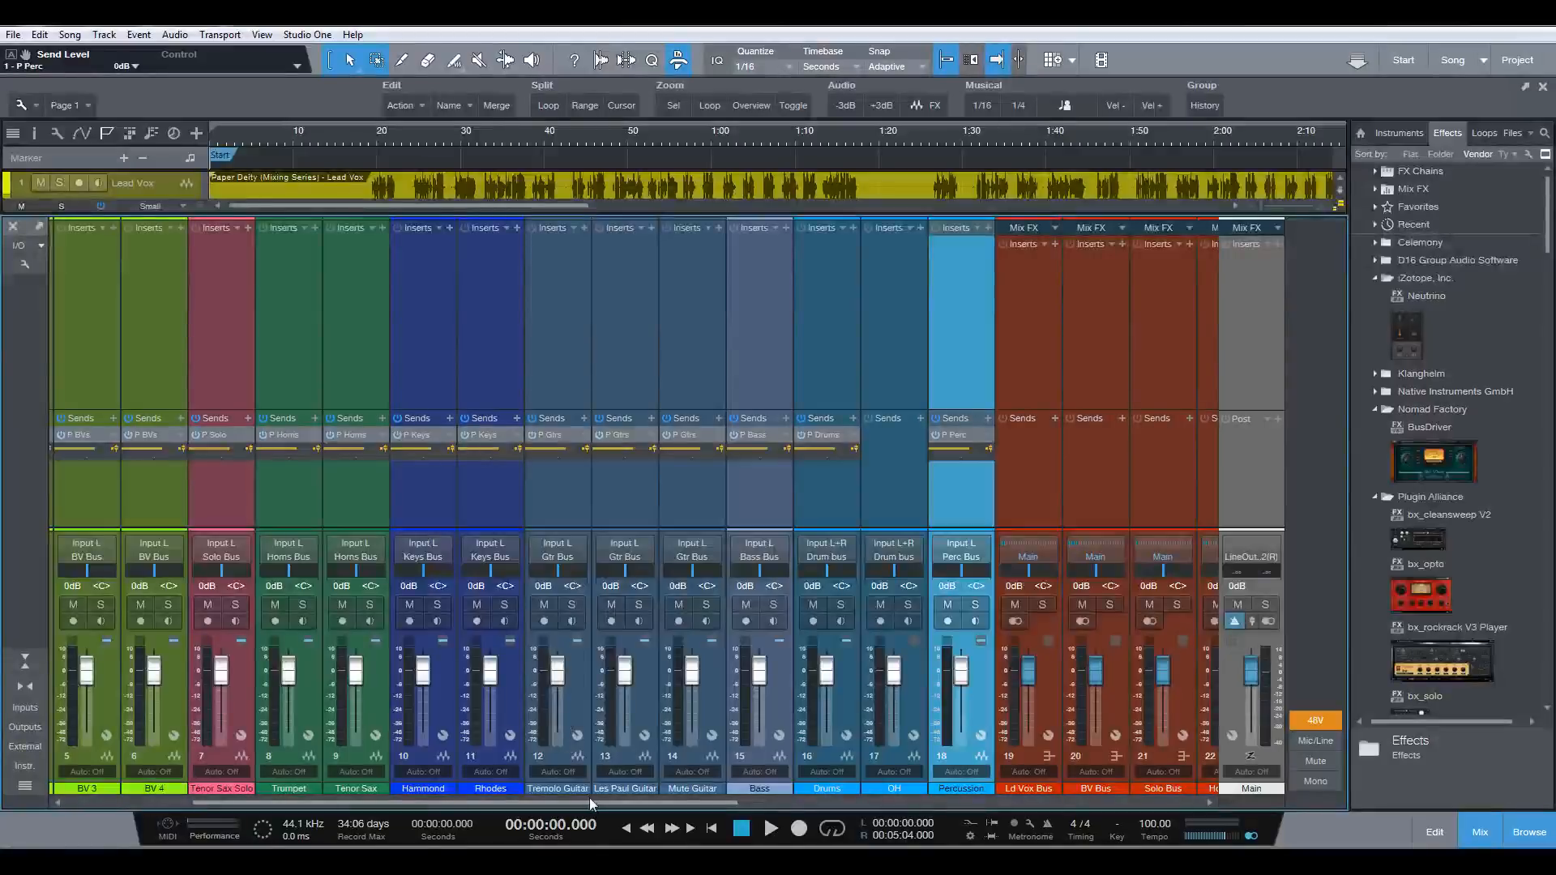
{"action": "left_click_drag", "start_coordinate": [588, 799], "coordinate": [256, 791]}
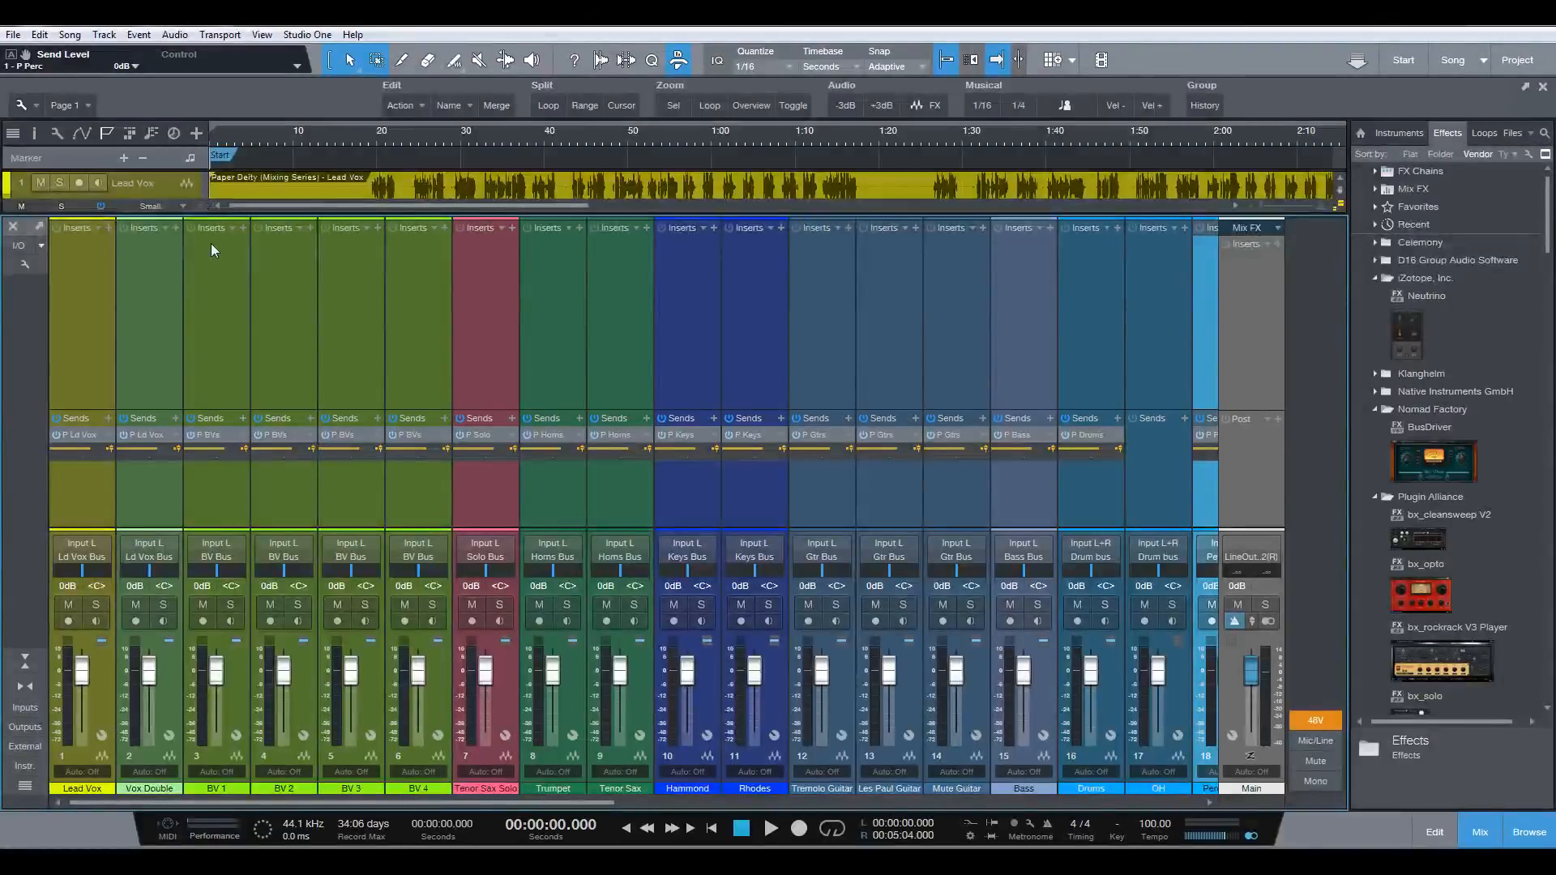
{"action": "mouse_move", "coordinate": [269, 702]}
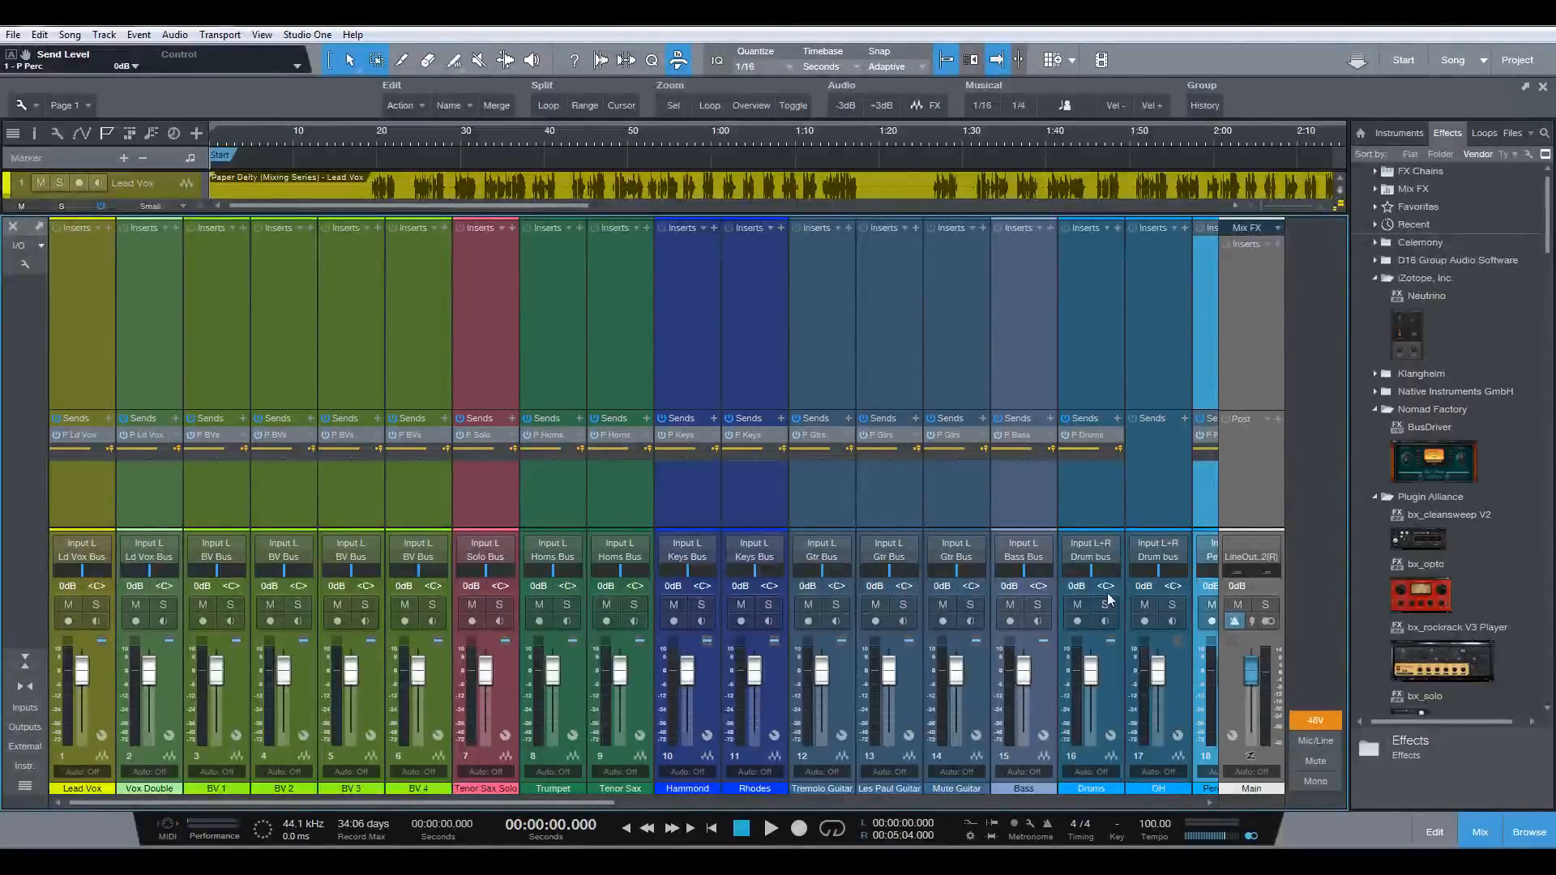
{"action": "left_click_drag", "start_coordinate": [503, 803], "coordinate": [877, 795]}
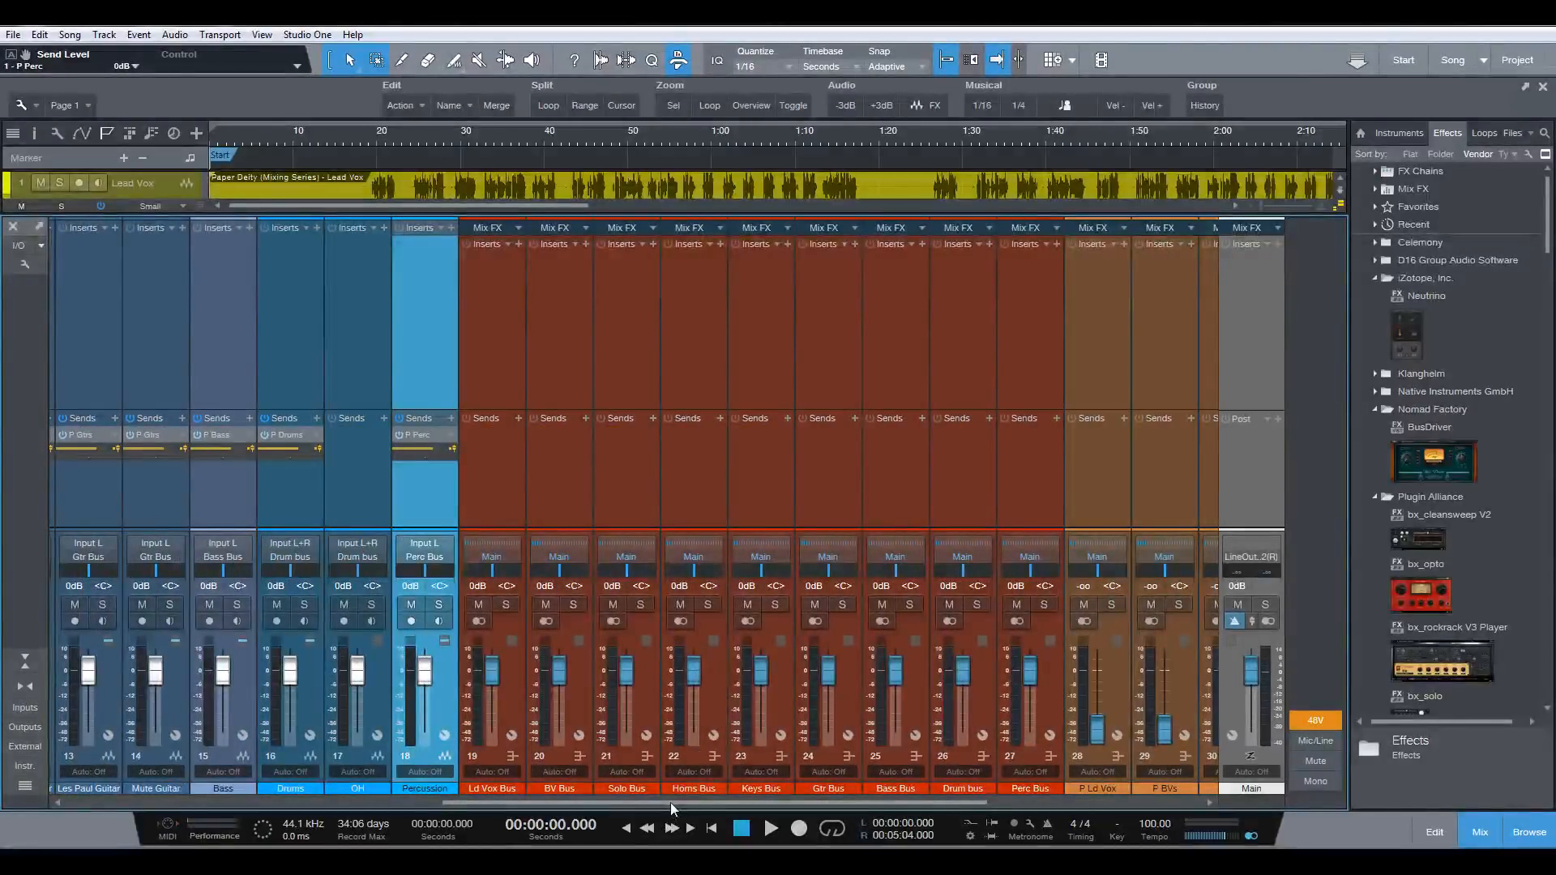
{"action": "left_click_drag", "start_coordinate": [669, 802], "coordinate": [306, 799]}
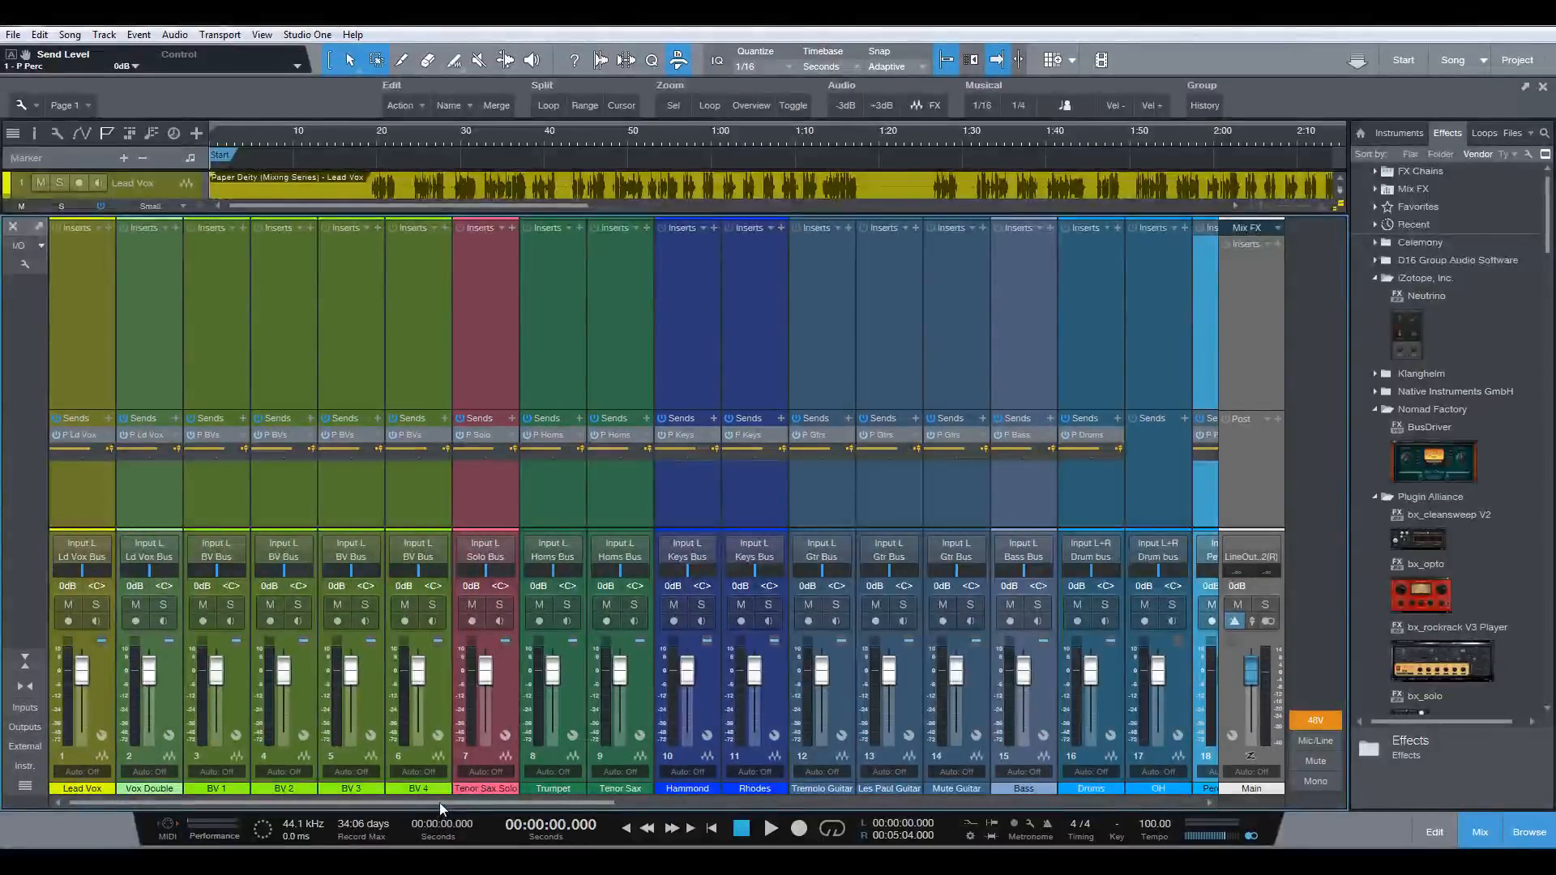
{"action": "left_click_drag", "start_coordinate": [440, 803], "coordinate": [866, 795]}
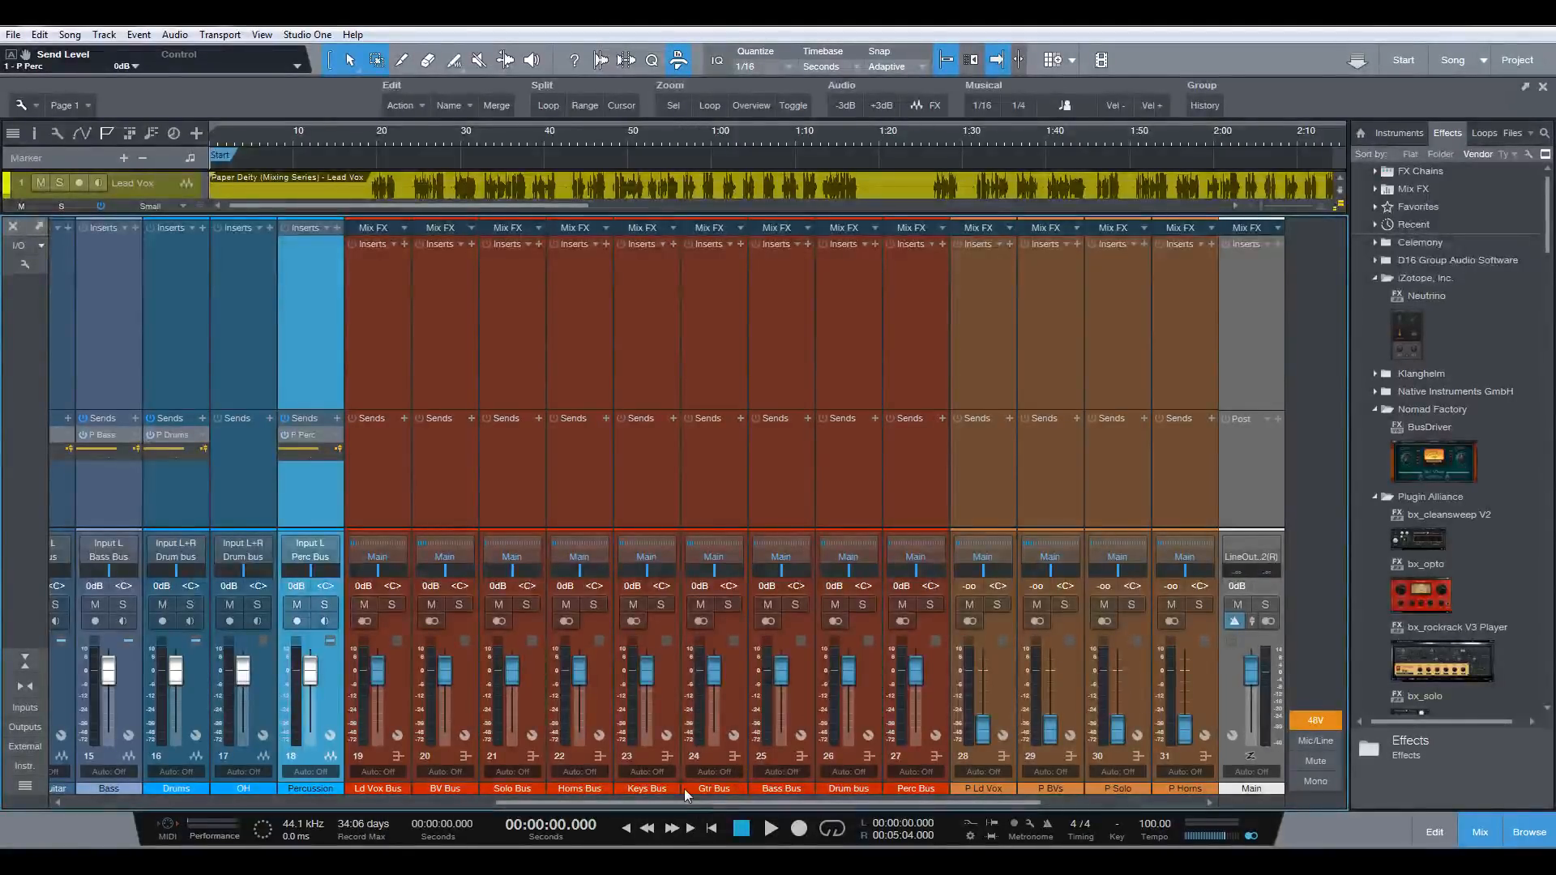
{"action": "left_click_drag", "start_coordinate": [640, 797], "coordinate": [141, 713]}
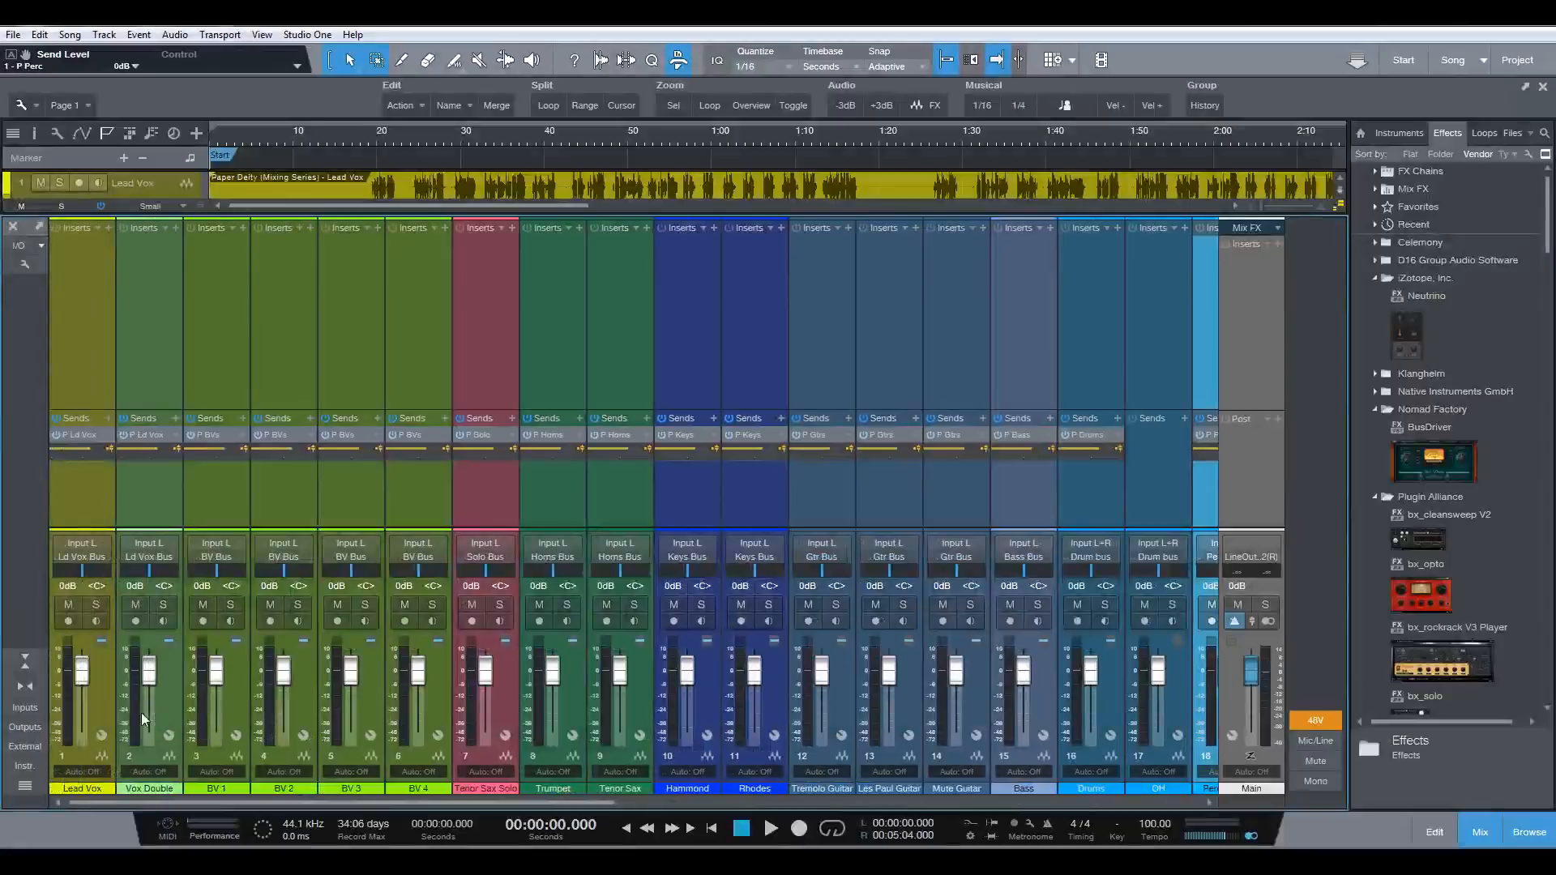
- Select all channels from Lead Vox to Percussion, lower their faders together to minus infinity, and end the group selection on Bass
{"action": "left_click", "coordinate": [88, 358]}
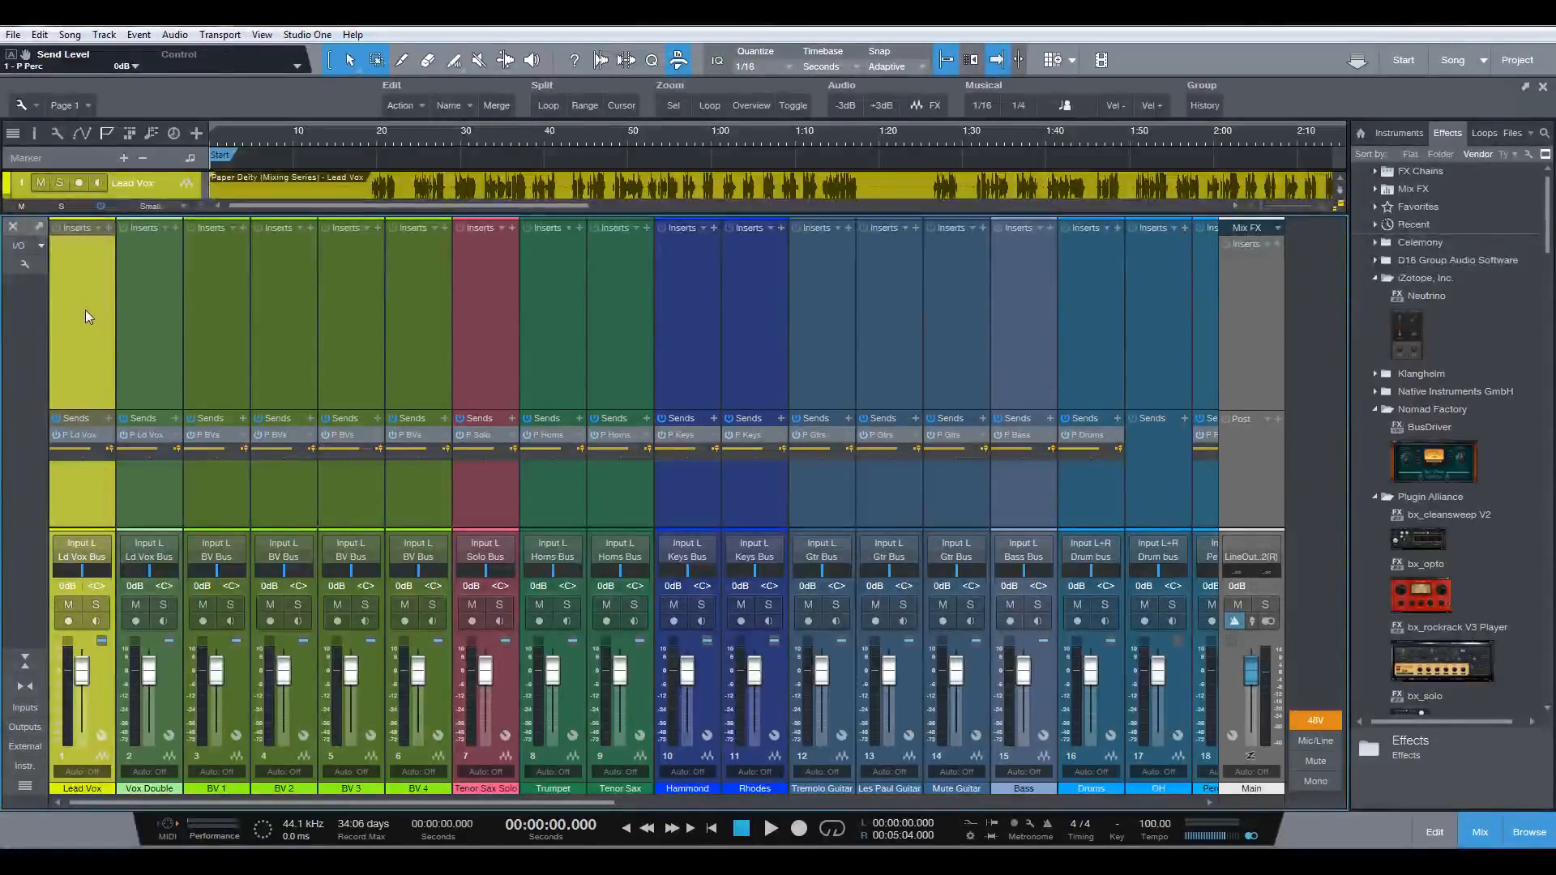
{"action": "left_click_drag", "start_coordinate": [519, 801], "coordinate": [669, 803]}
{"action": "left_click", "coordinate": [898, 337]}
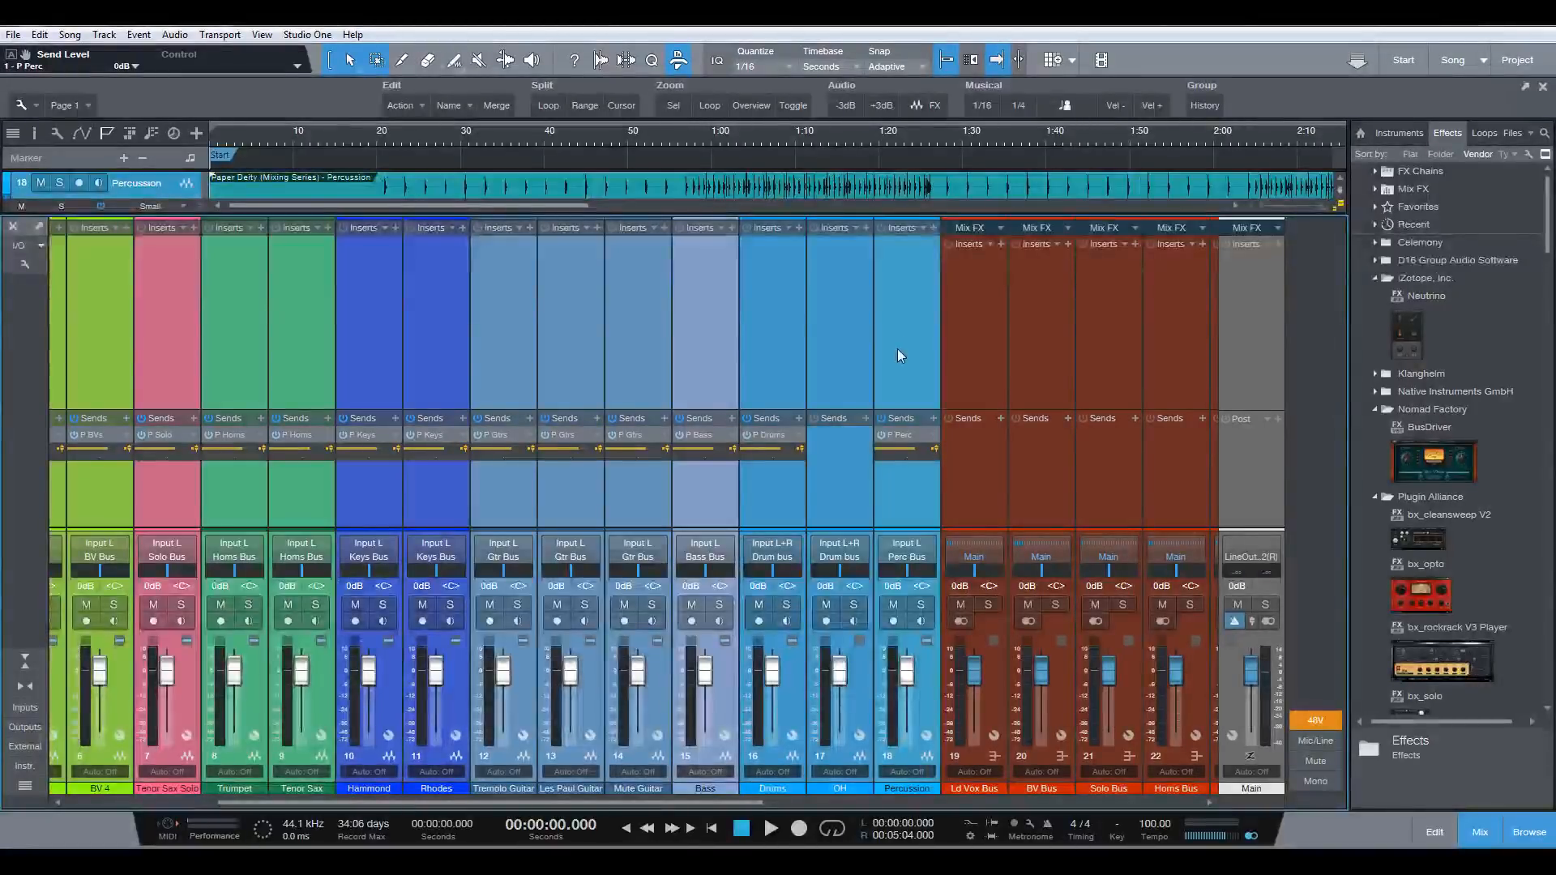
{"action": "left_click_drag", "start_coordinate": [901, 671], "coordinate": [902, 760]}
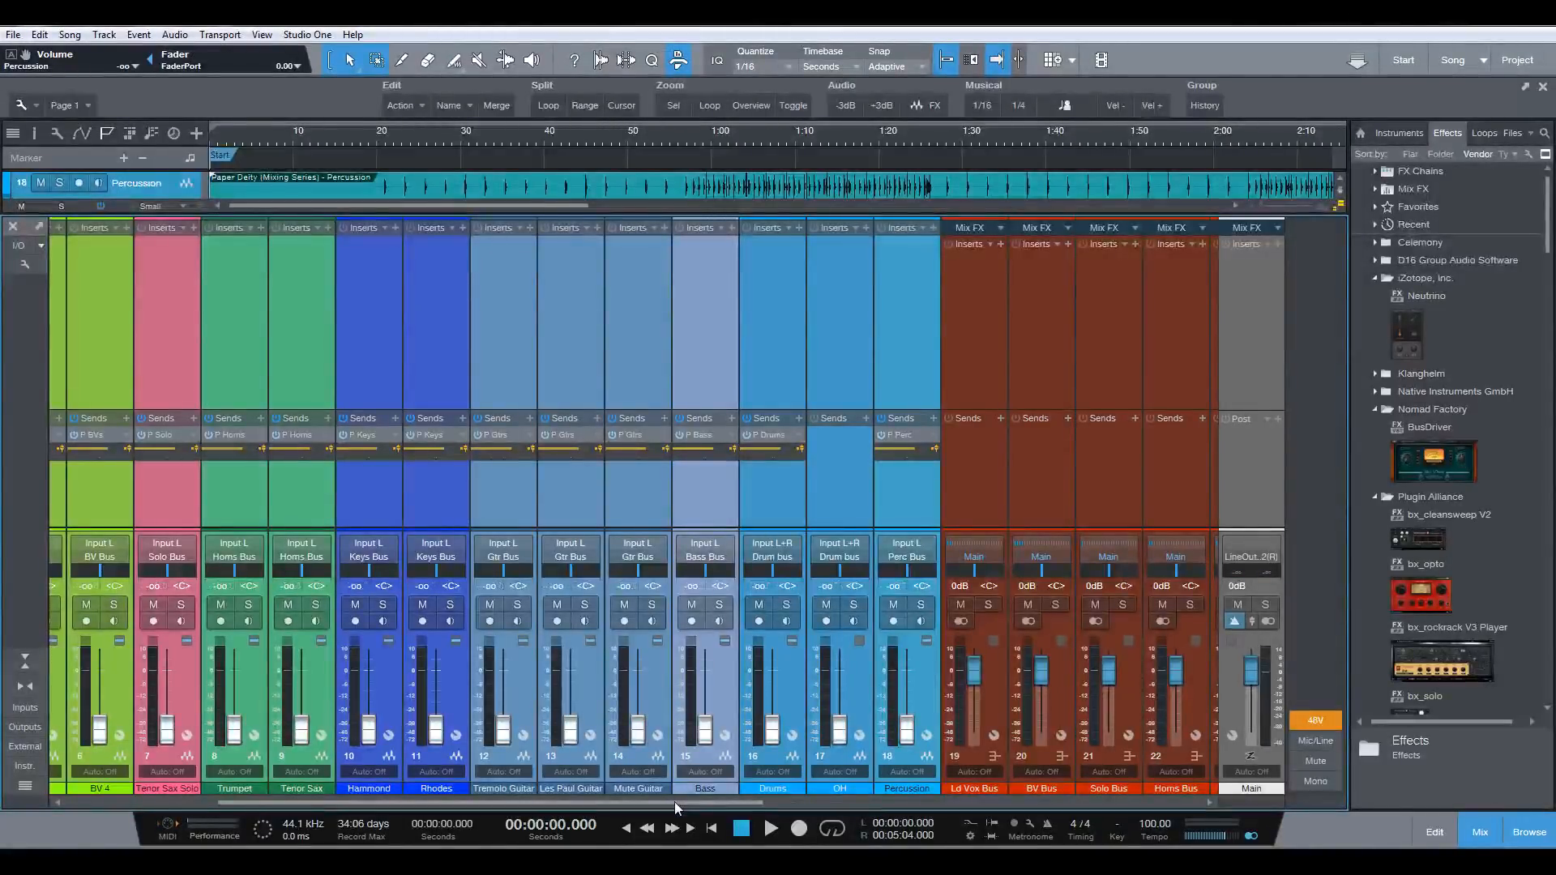
{"action": "left_click", "coordinate": [717, 681]}
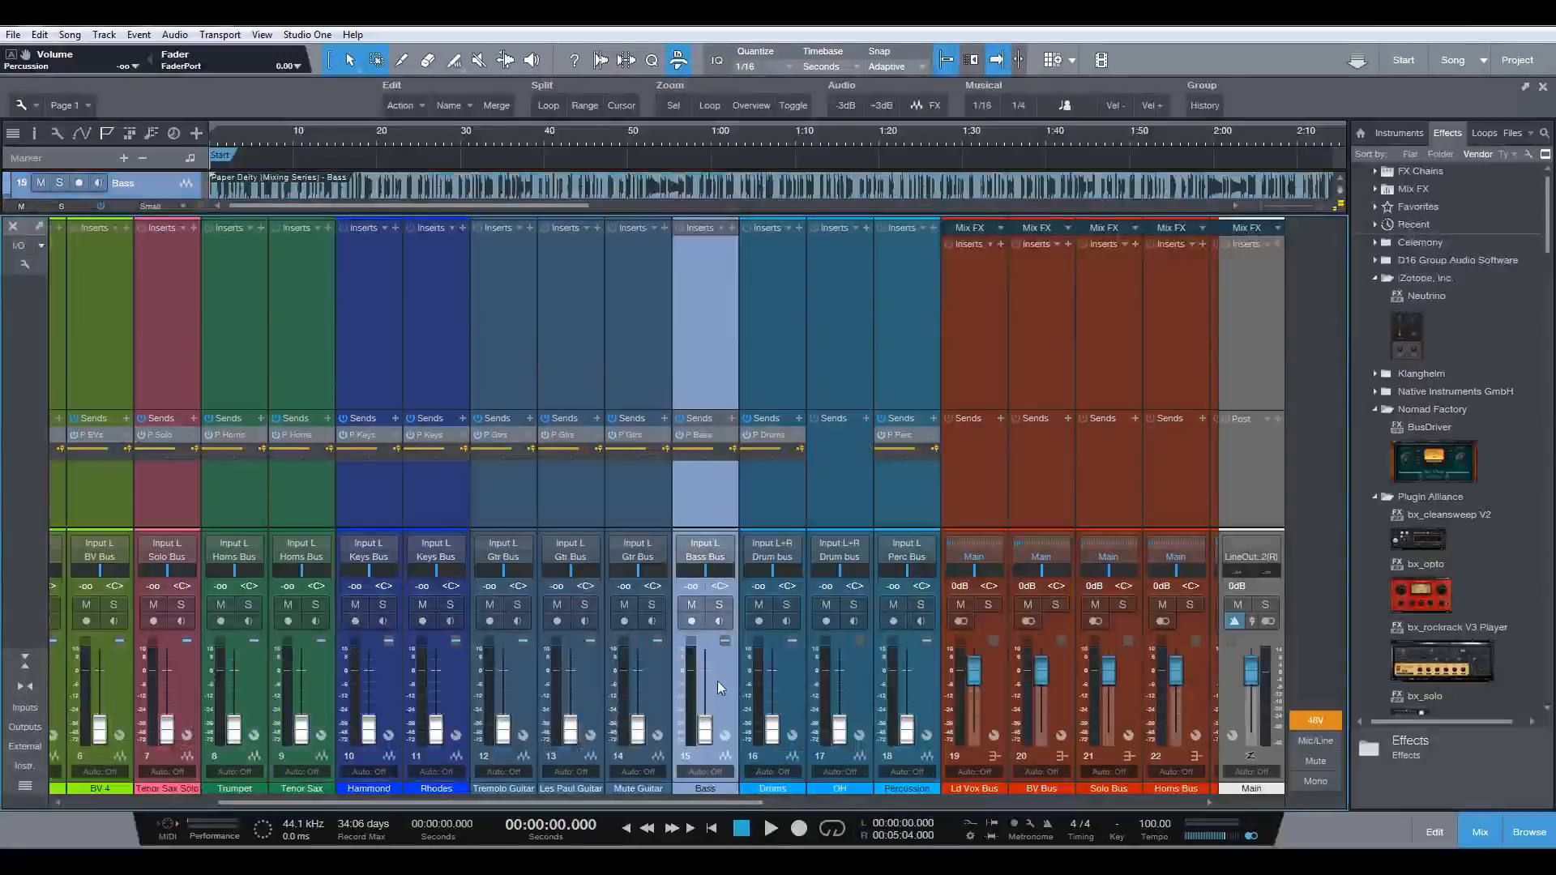
- Show the arrangement with the whole song visible from the Start marker to the End marker
{"action": "key", "text": "F3"}
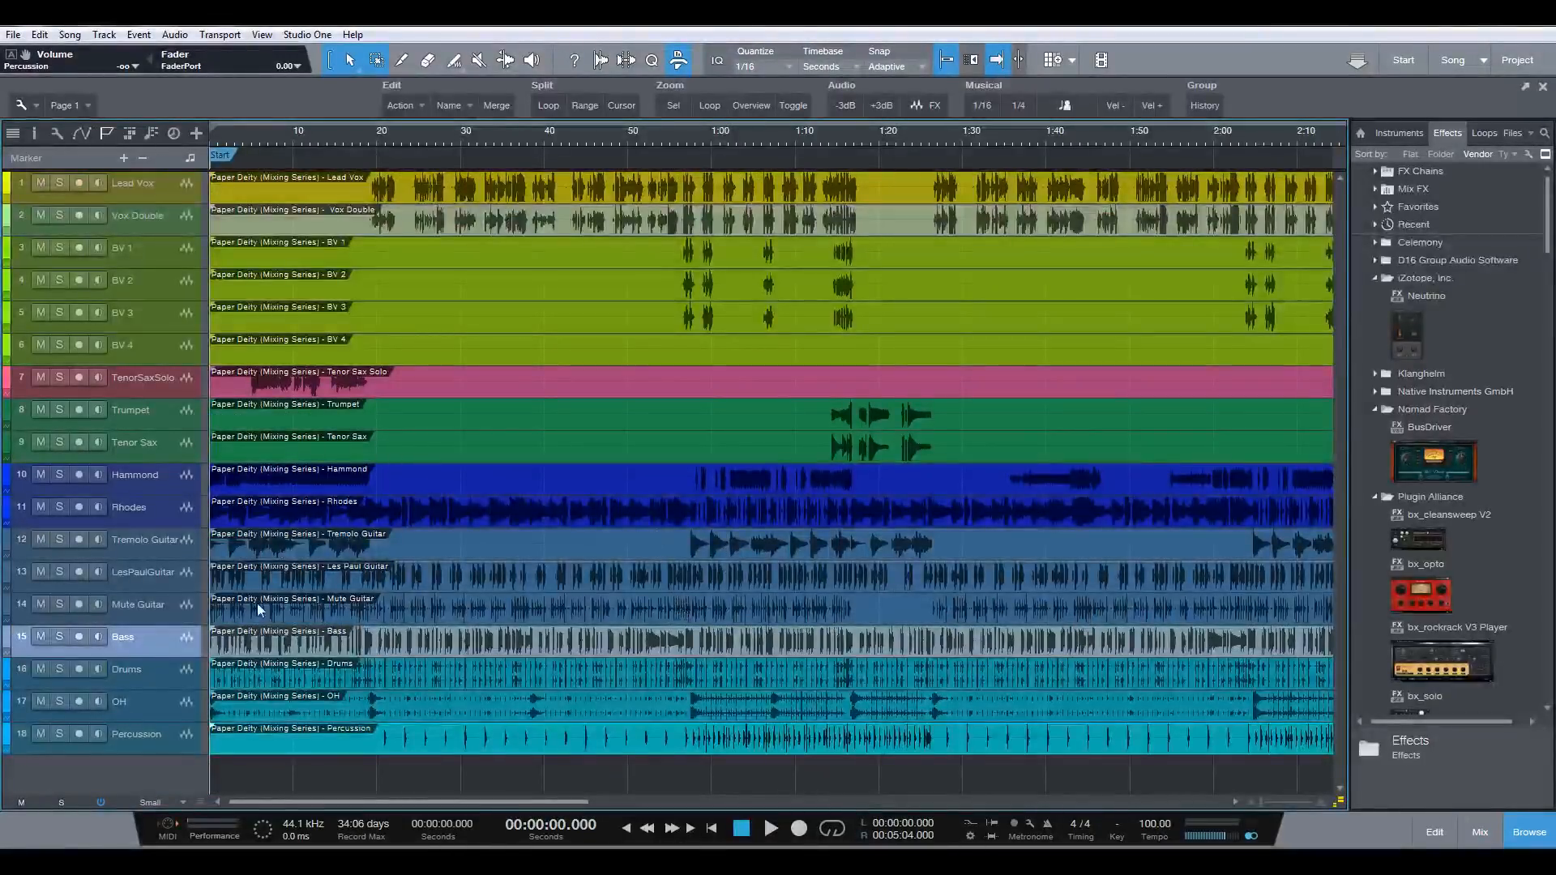
{"action": "left_click_drag", "start_coordinate": [363, 800], "coordinate": [562, 775]}
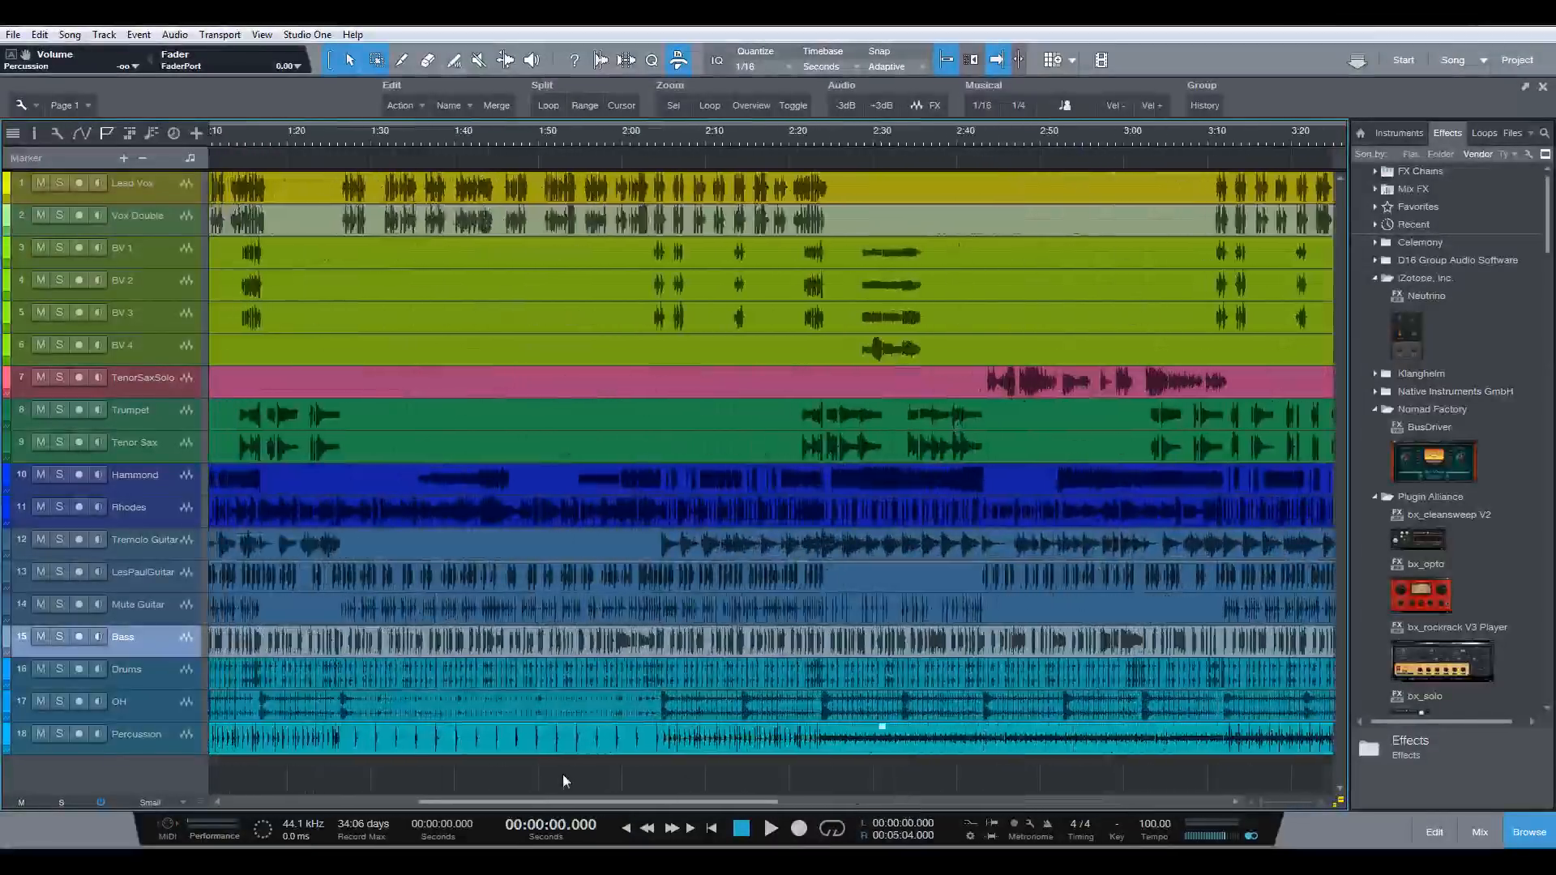
{"action": "left_click", "coordinate": [709, 105]}
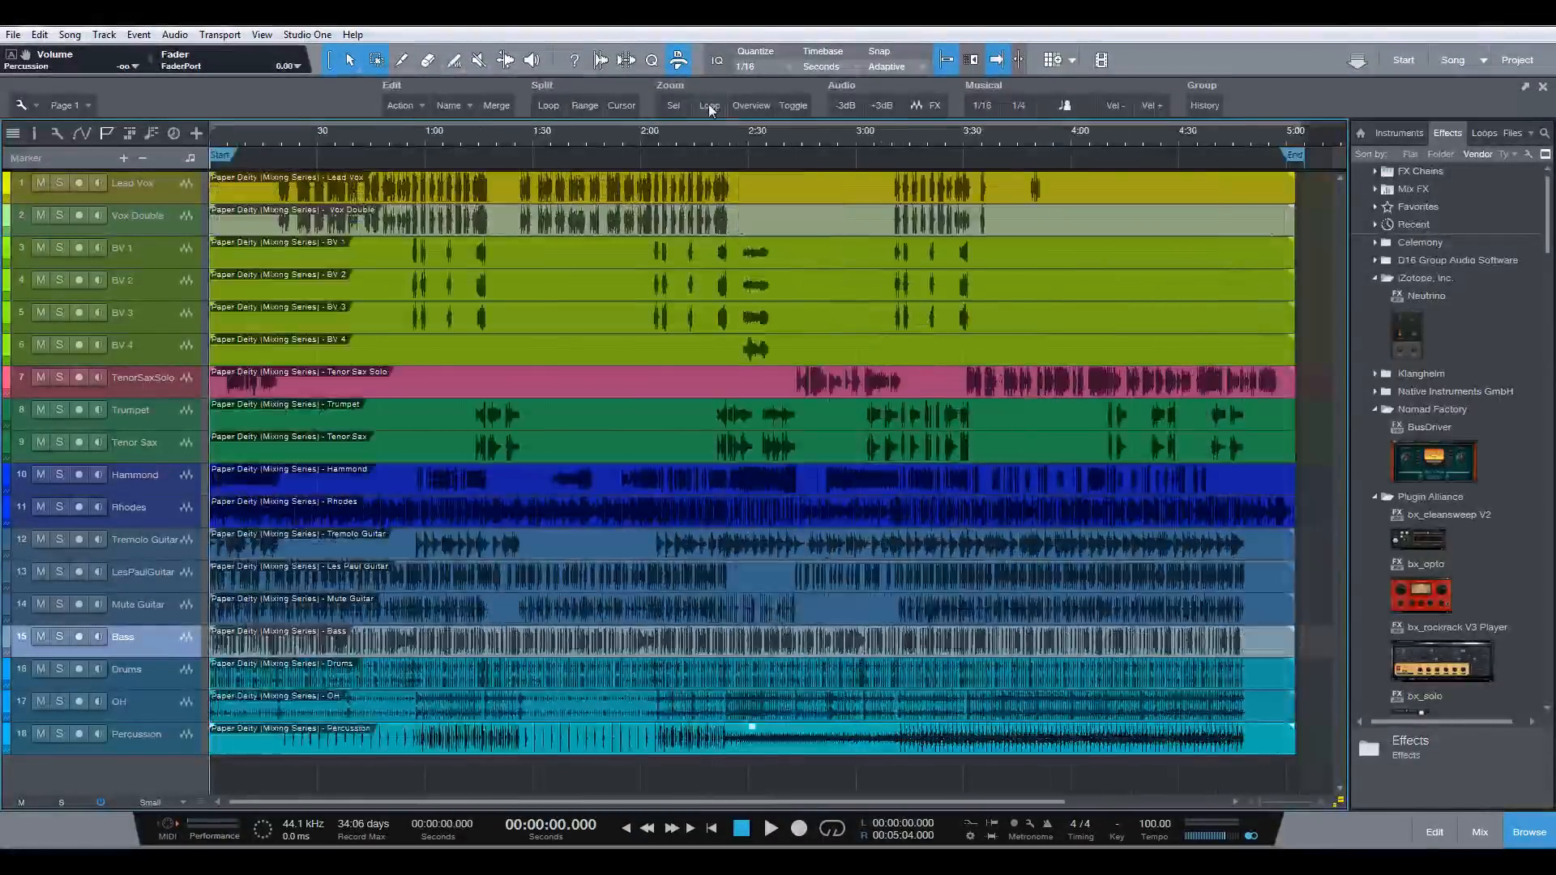
- Turn on looping for the whole song and start playback from the beginning with the mixer showing
{"action": "left_click", "coordinate": [832, 828]}
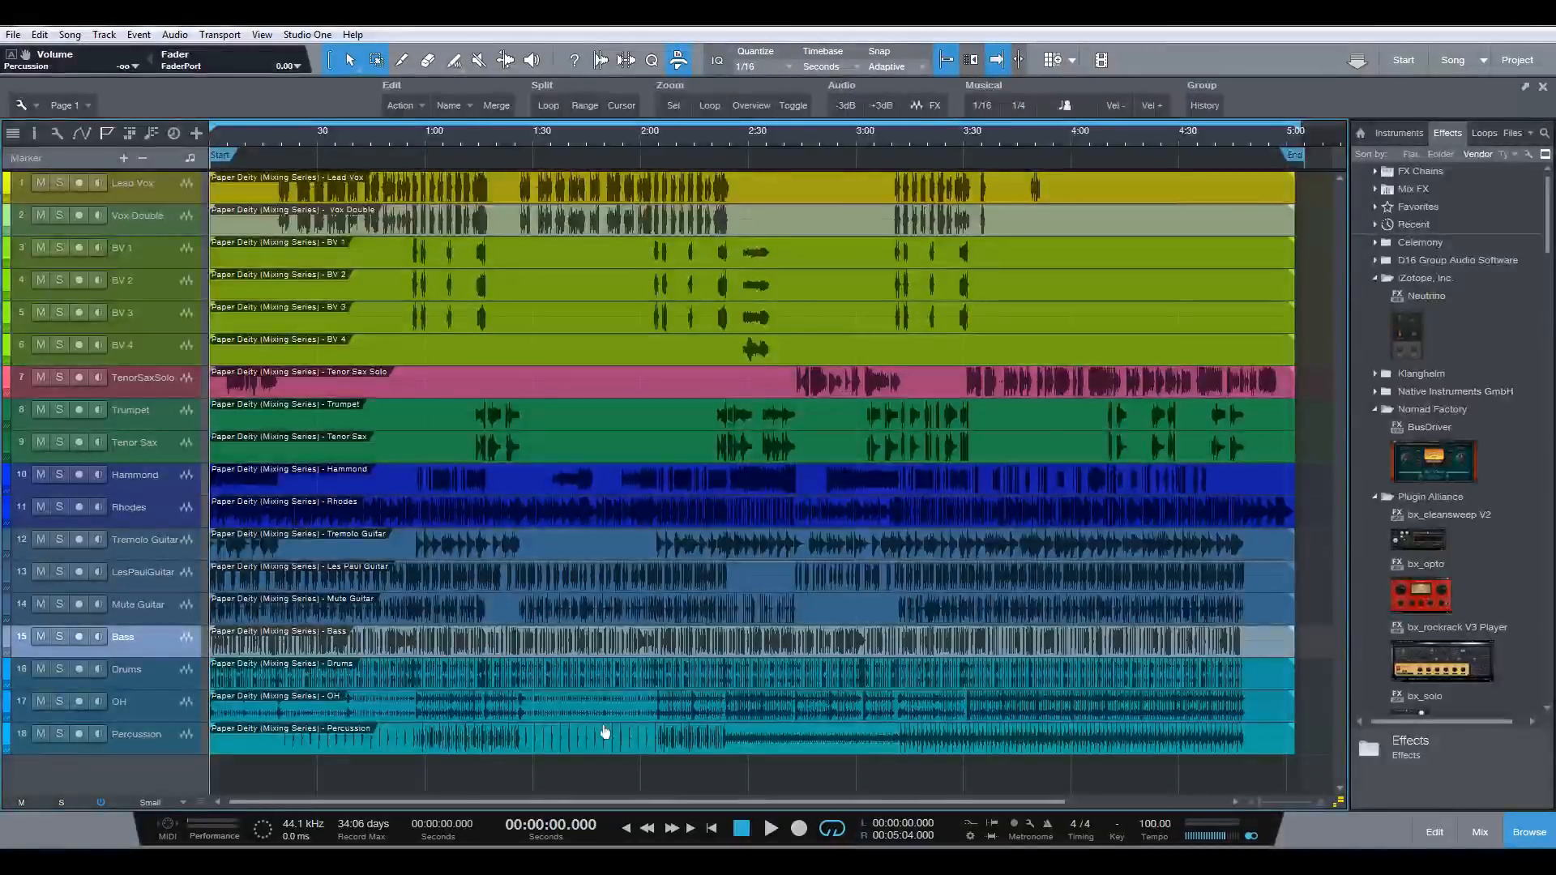
{"action": "key", "text": "F3"}
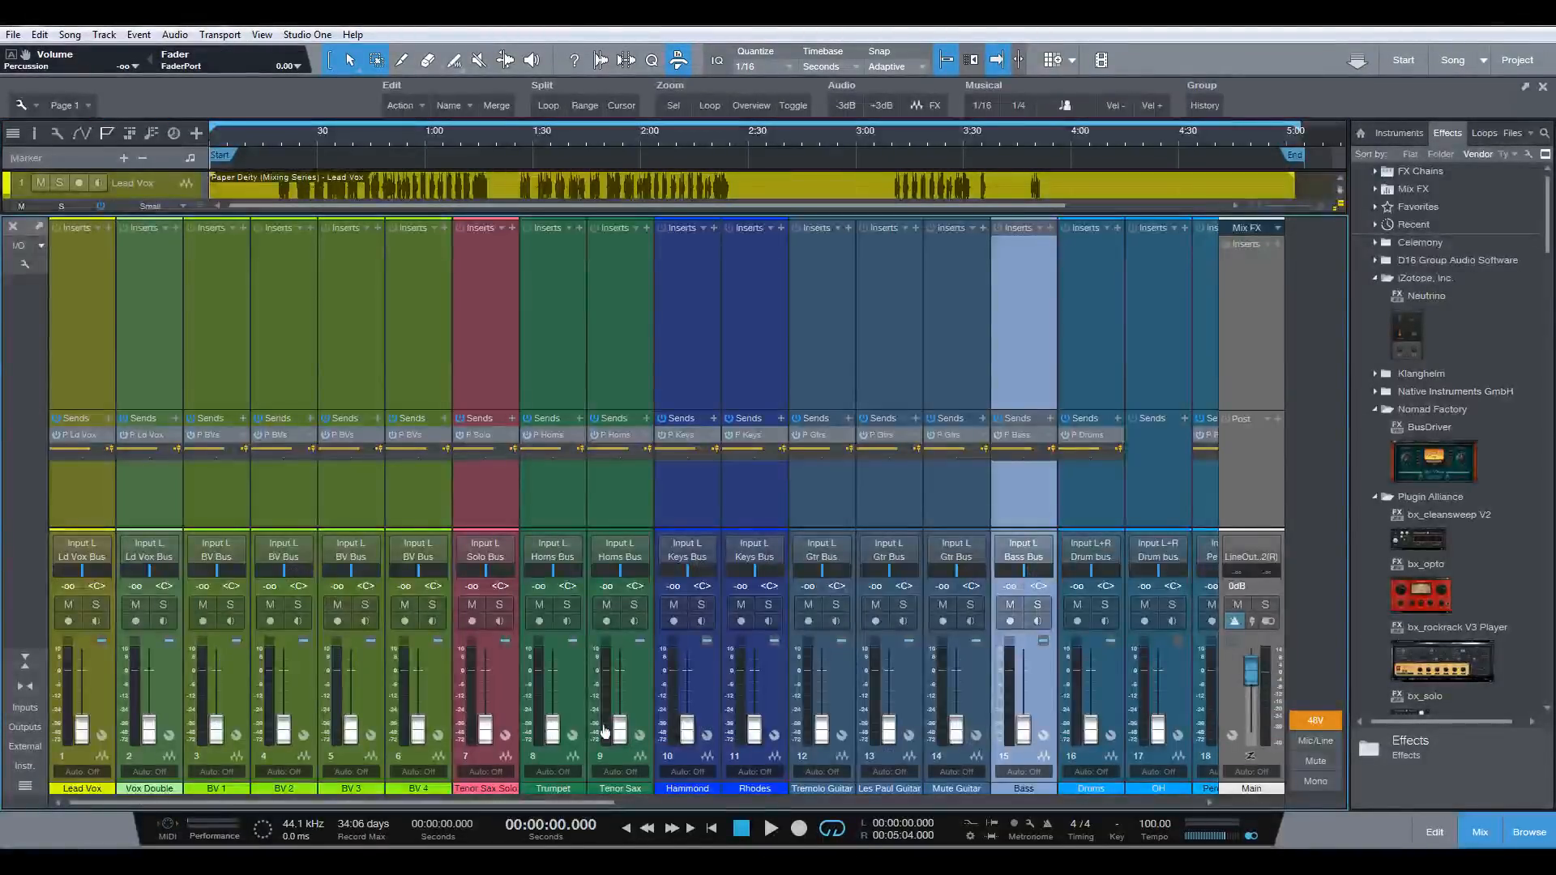
{"action": "key", "text": "space"}
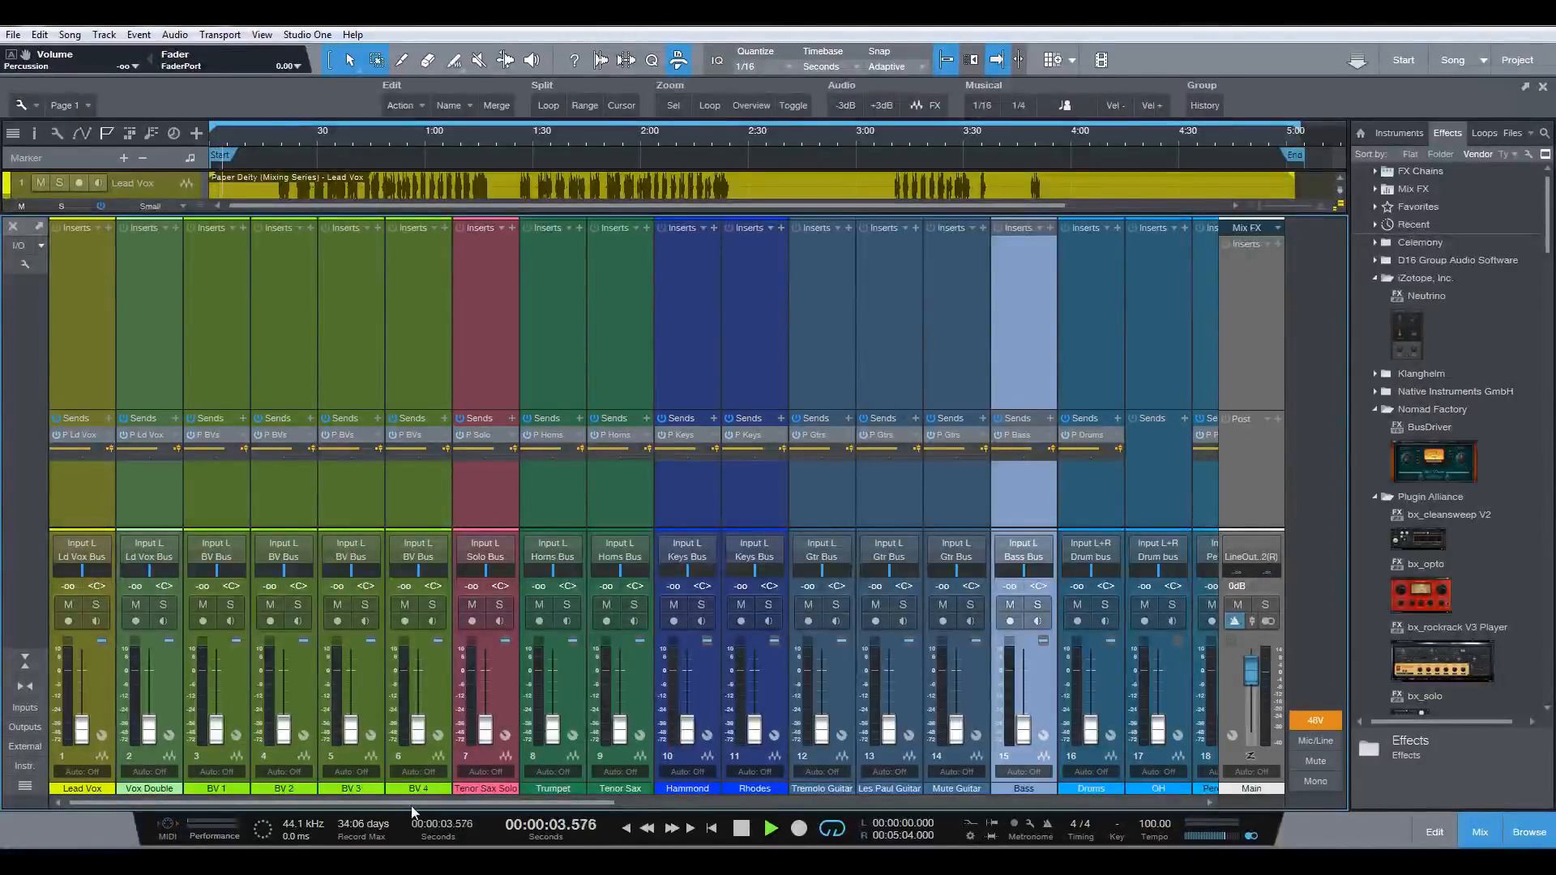
- Raise the Lead Vox to OH faders into a rough balance during playback, with Lead Vox at -0.7, Drums at -2.9 and OH at -3.6 dB
{"action": "left_click_drag", "start_coordinate": [416, 804], "coordinate": [571, 801]}
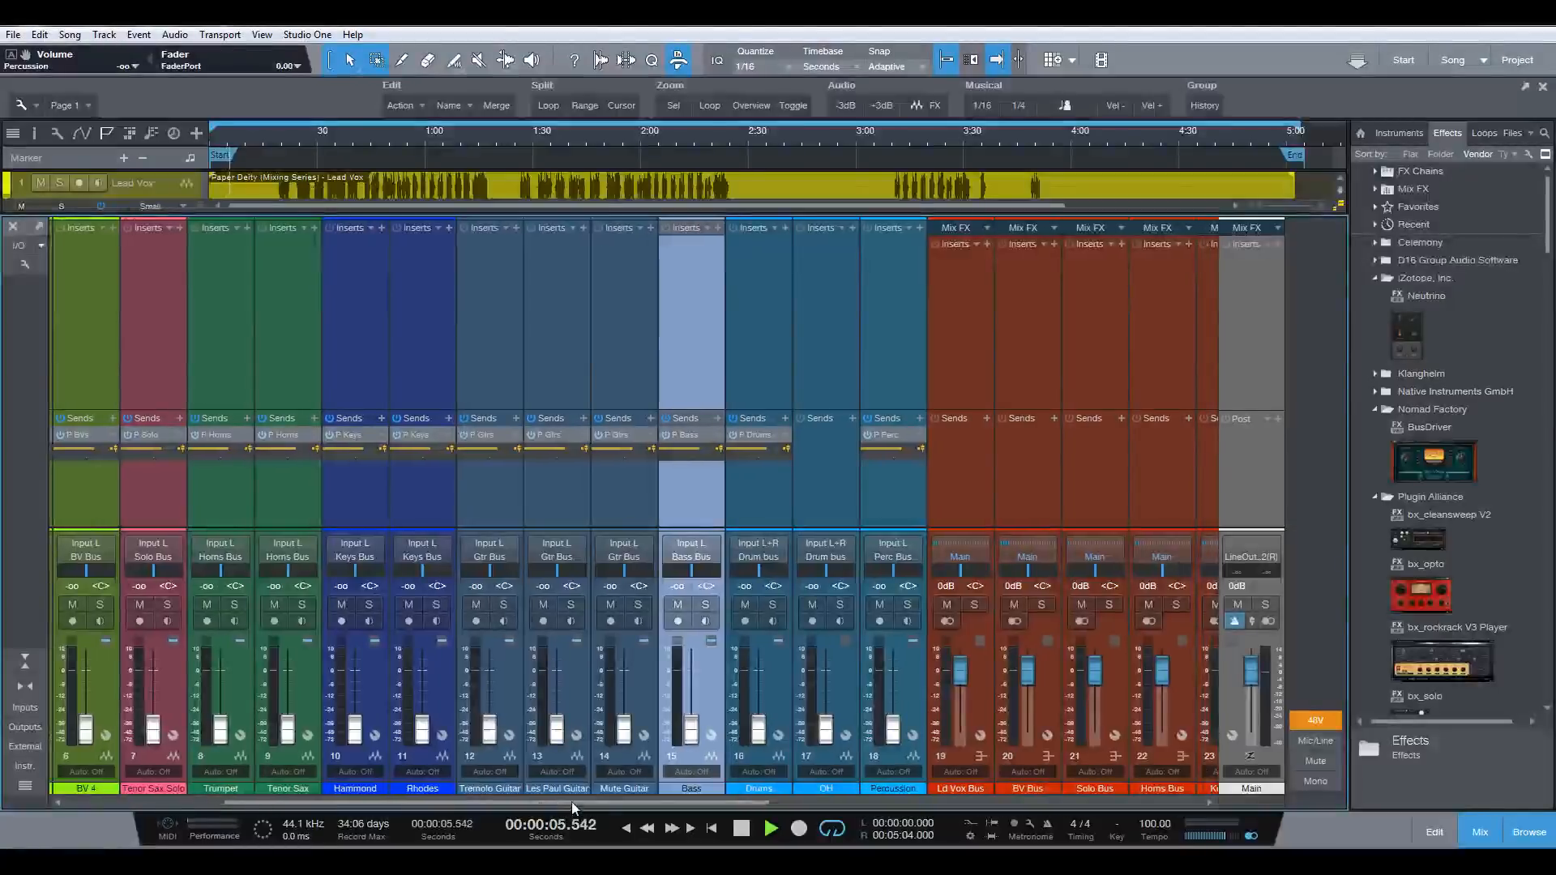
{"action": "left_click", "coordinate": [766, 326]}
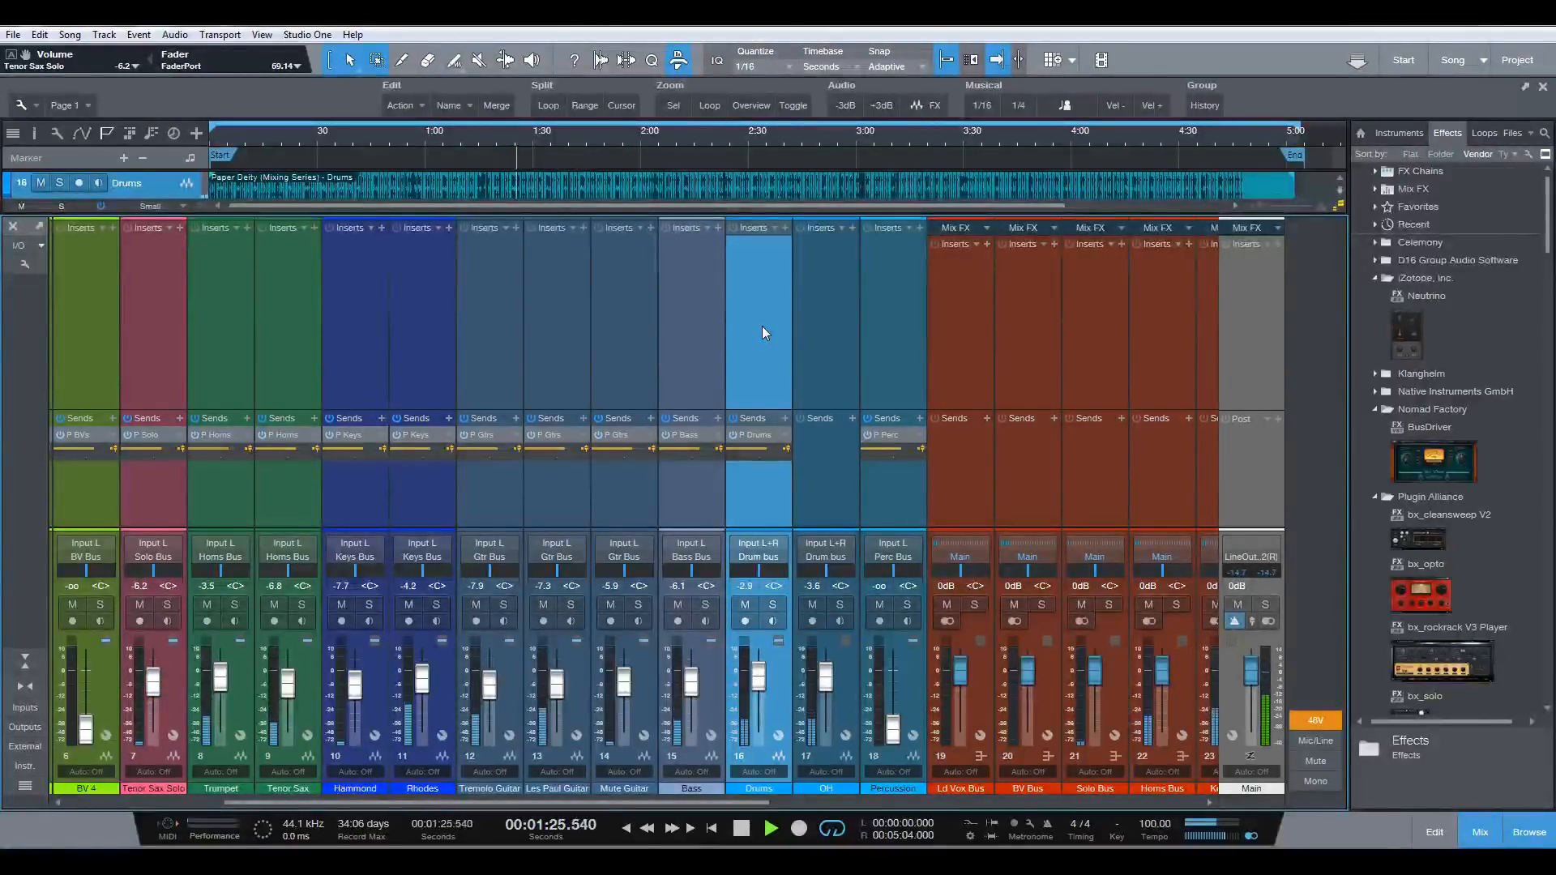
{"action": "left_click_drag", "start_coordinate": [264, 800], "coordinate": [121, 800]}
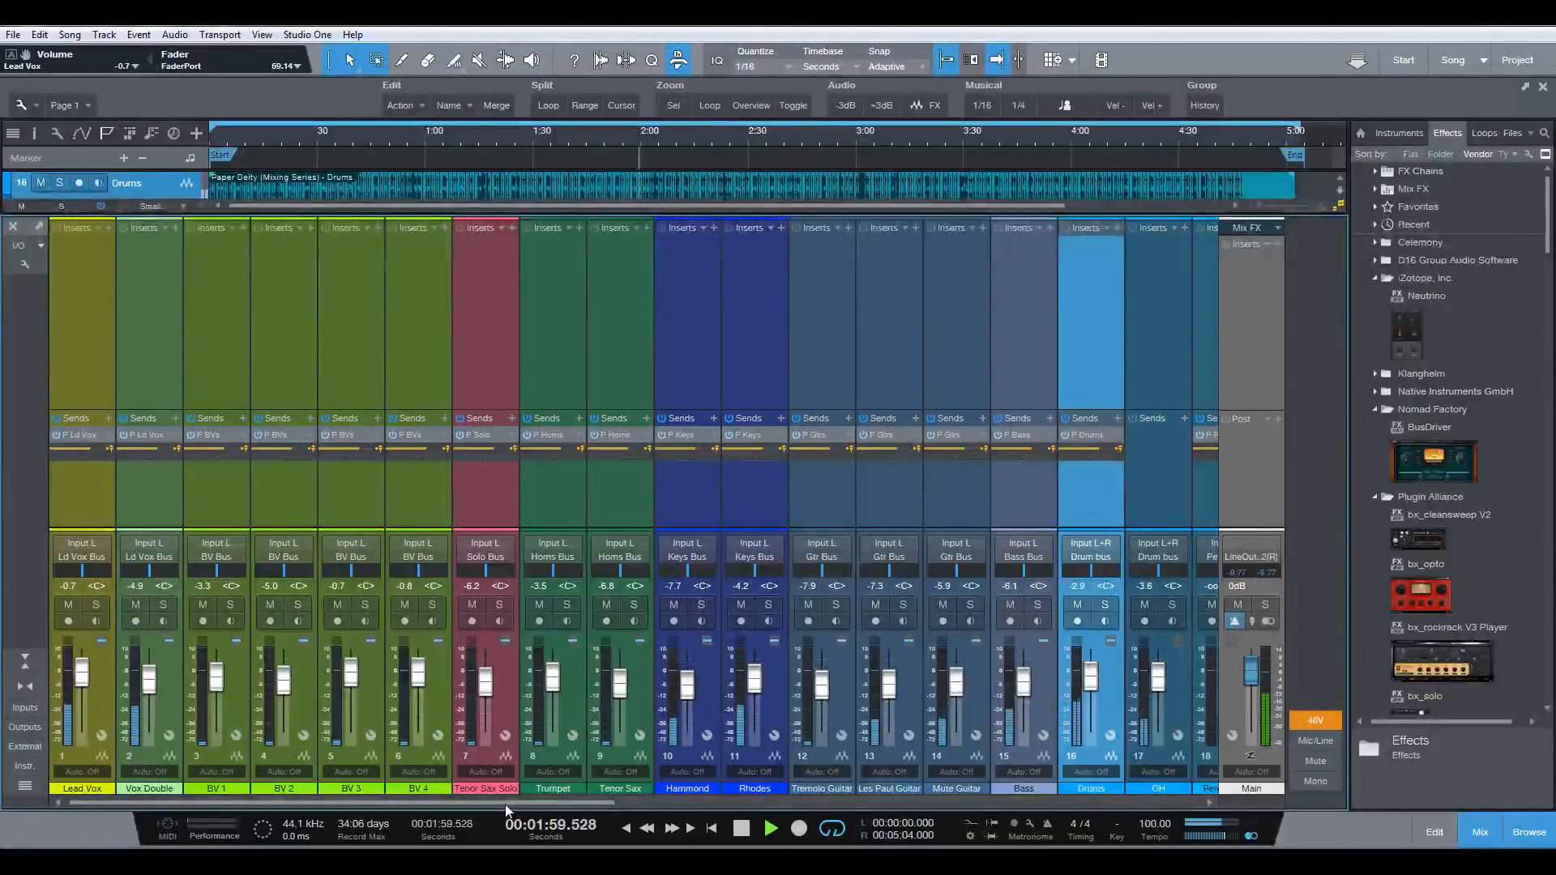
- Pan Tremolo Guitar hard left and Les Paul Guitar hard right, and set the Bass fader to -4.6 dB
{"action": "left_click_drag", "start_coordinate": [504, 804], "coordinate": [672, 801]}
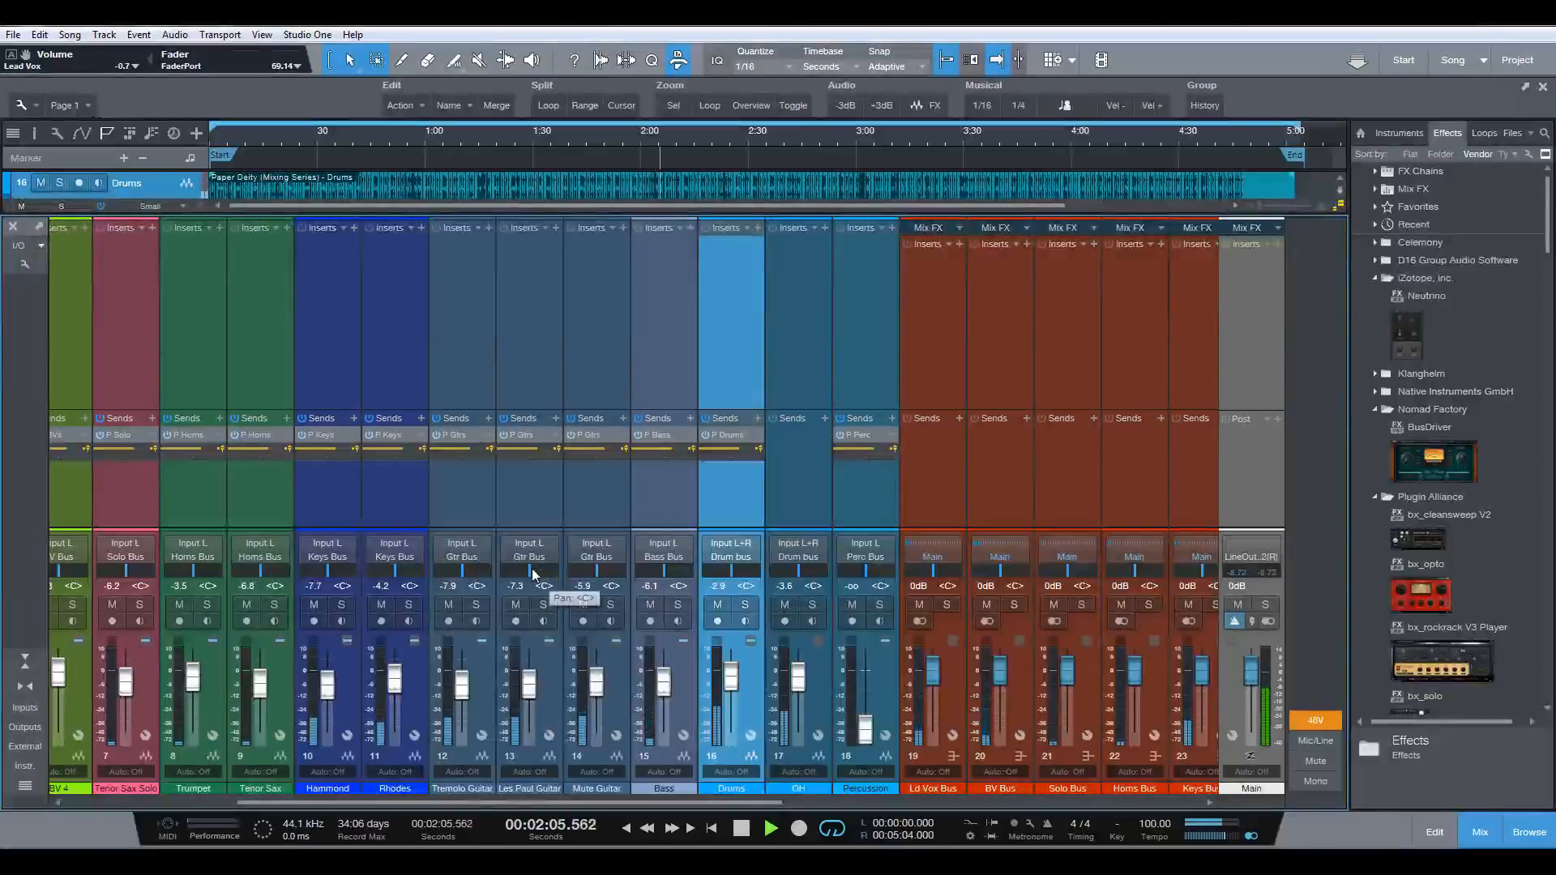
{"action": "left_click_drag", "start_coordinate": [532, 568], "coordinate": [442, 577]}
{"action": "left_click_drag", "start_coordinate": [552, 573], "coordinate": [558, 568]}
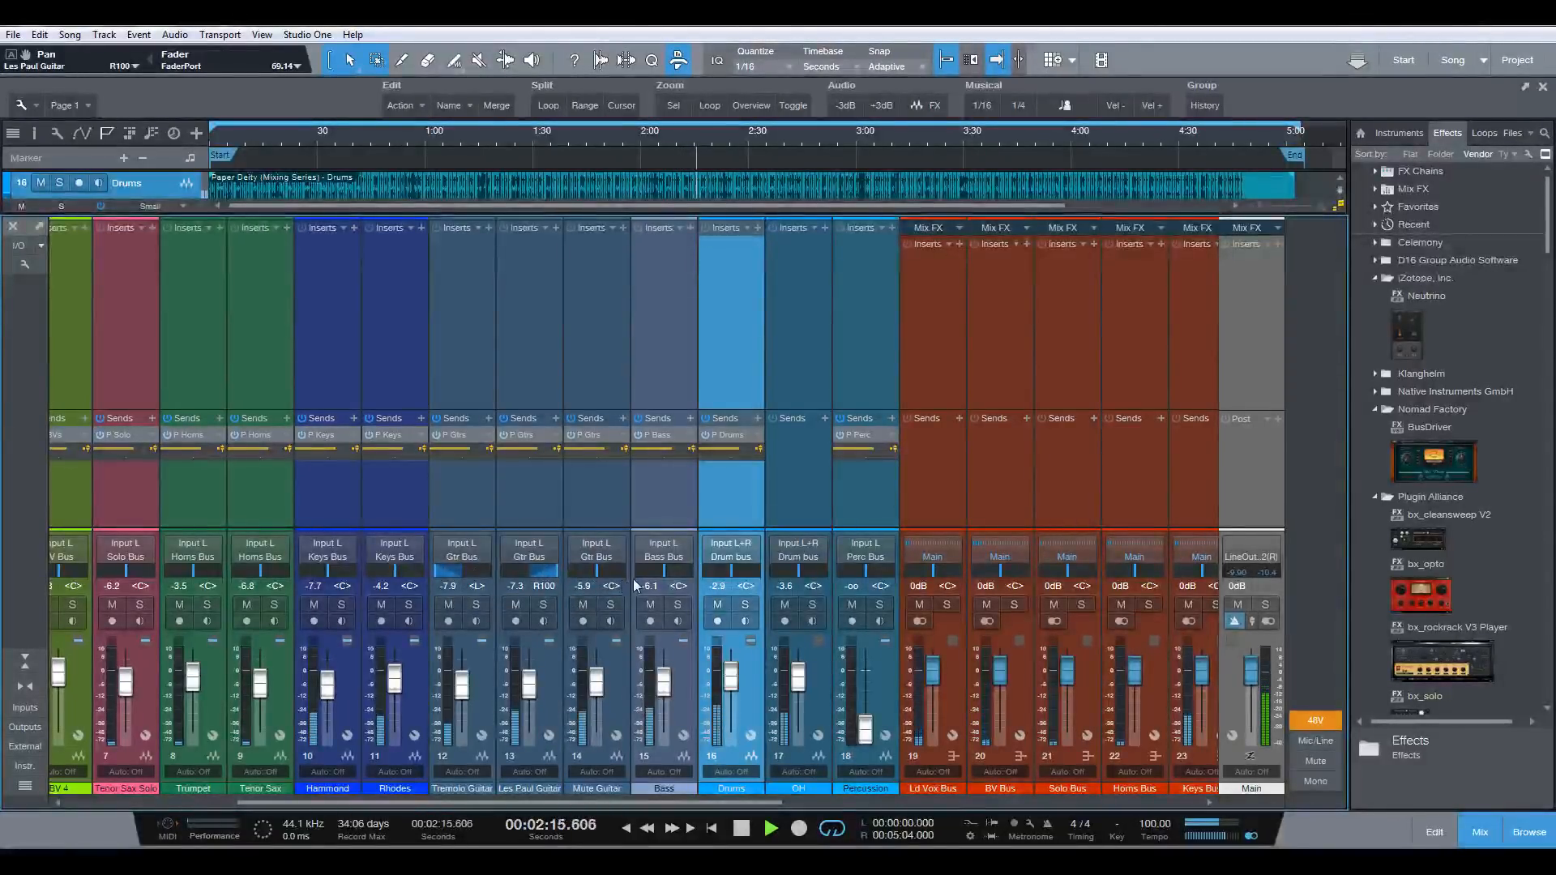
{"action": "left_click_drag", "start_coordinate": [665, 694], "coordinate": [666, 686]}
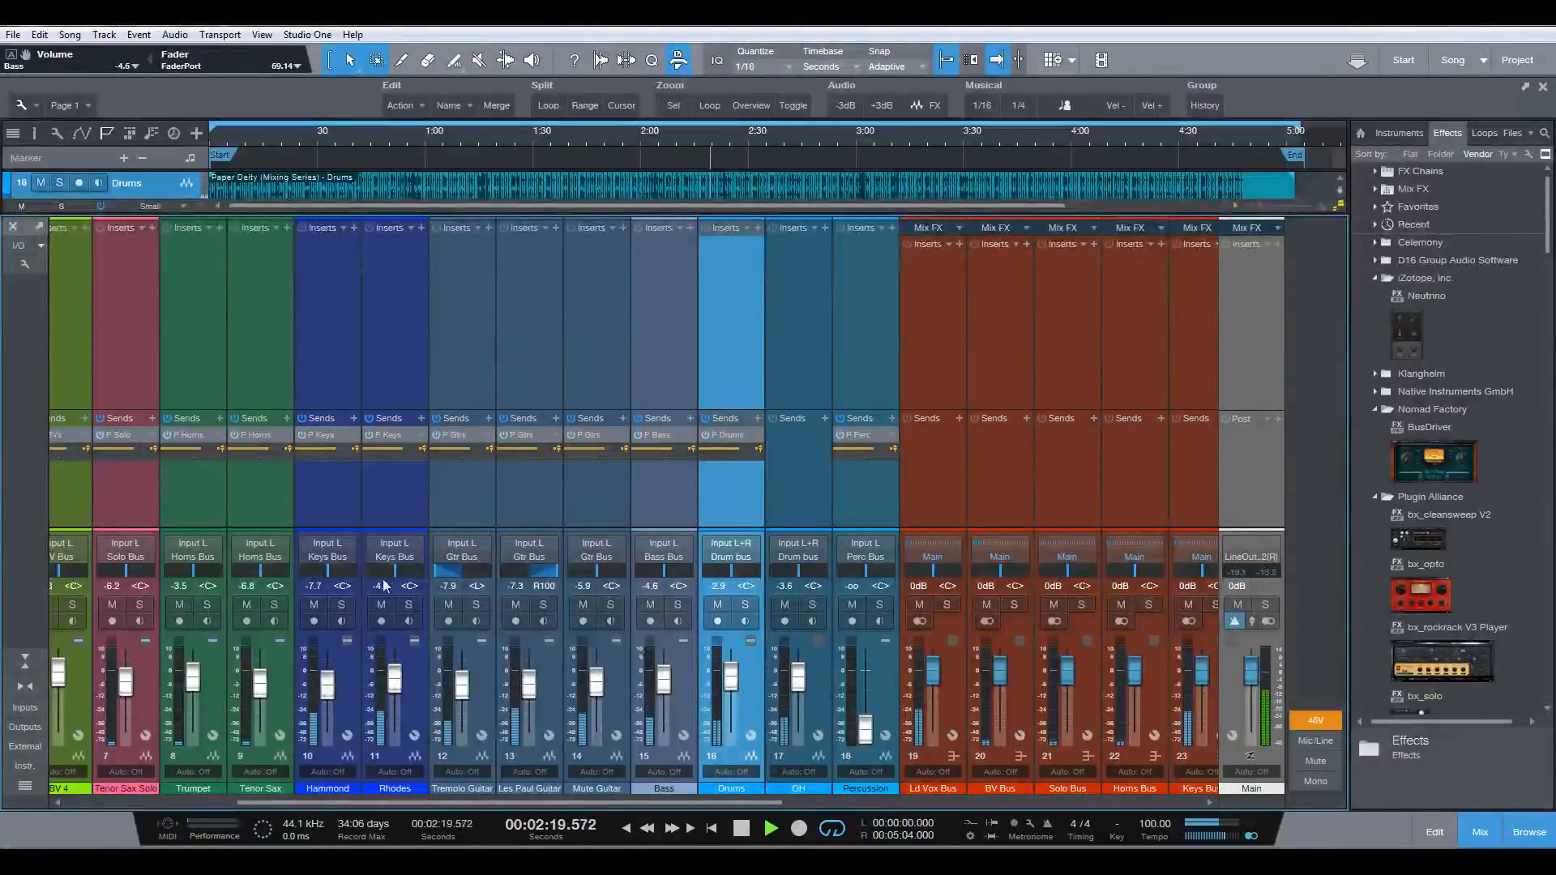
- Pan Hammond to L59, Trumpet to L32 and Tenor Sax to R32
{"action": "left_click_drag", "start_coordinate": [330, 578], "coordinate": [314, 575]}
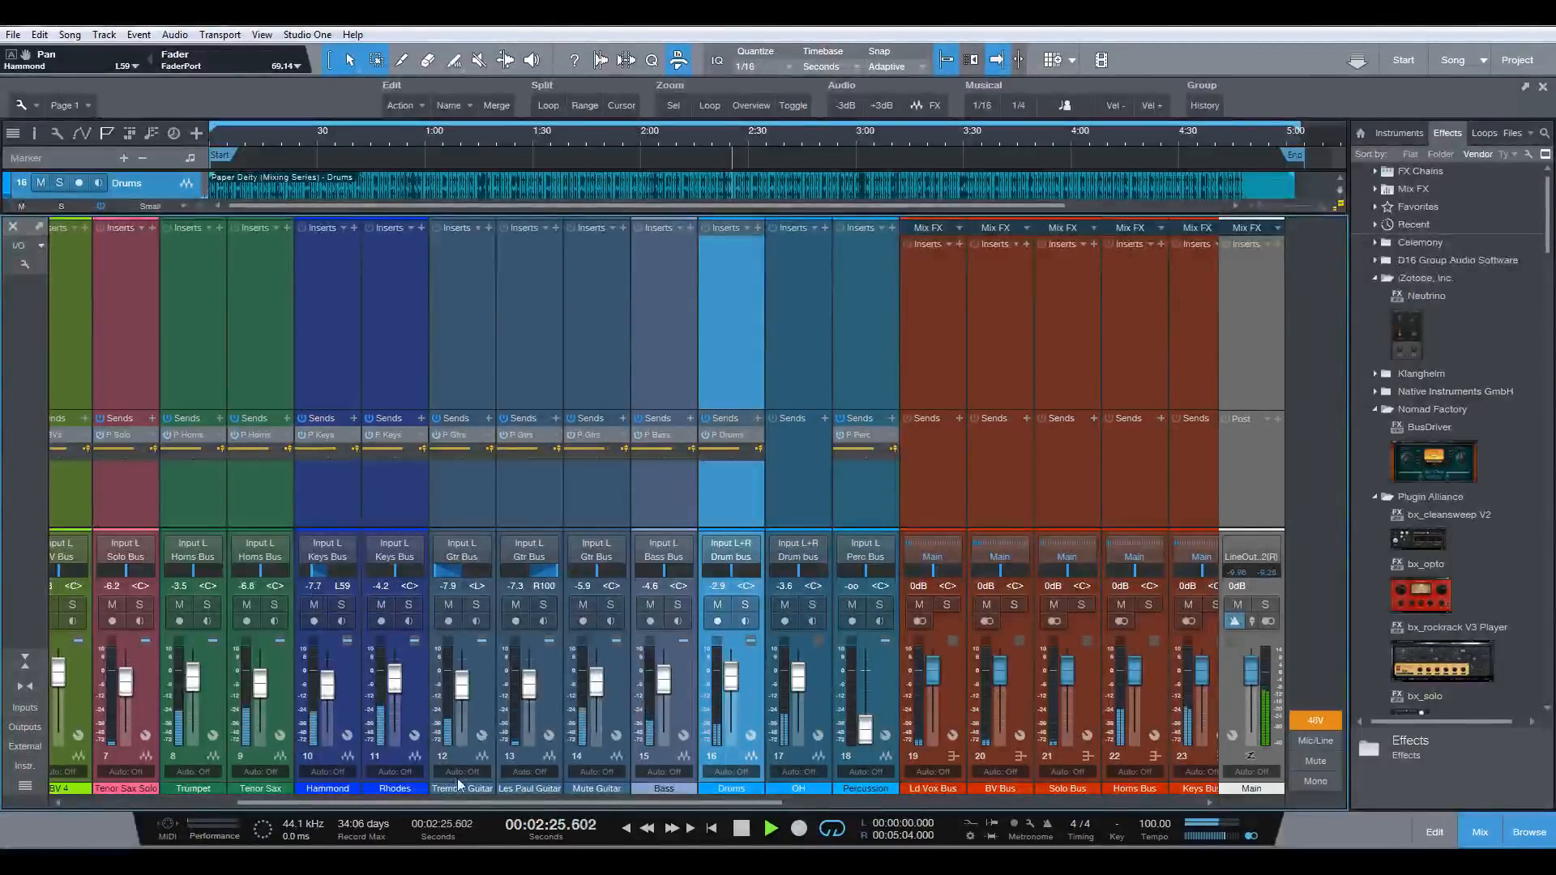
{"action": "scroll", "coordinate": [475, 796], "scroll_direction": "up", "scroll_amount": 6}
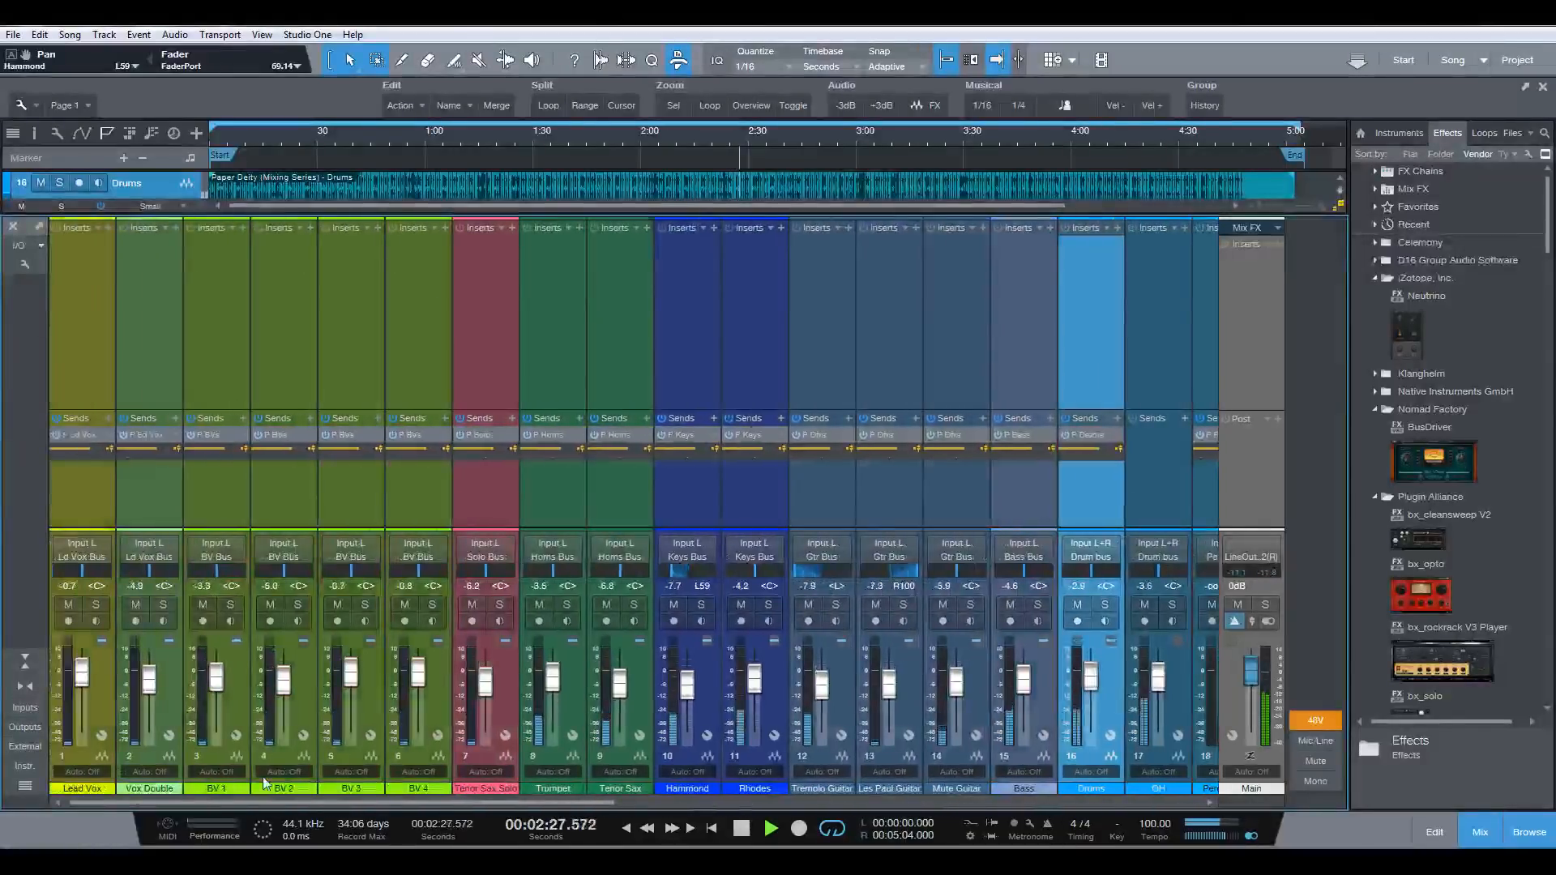
{"action": "left_click_drag", "start_coordinate": [553, 572], "coordinate": [632, 572]}
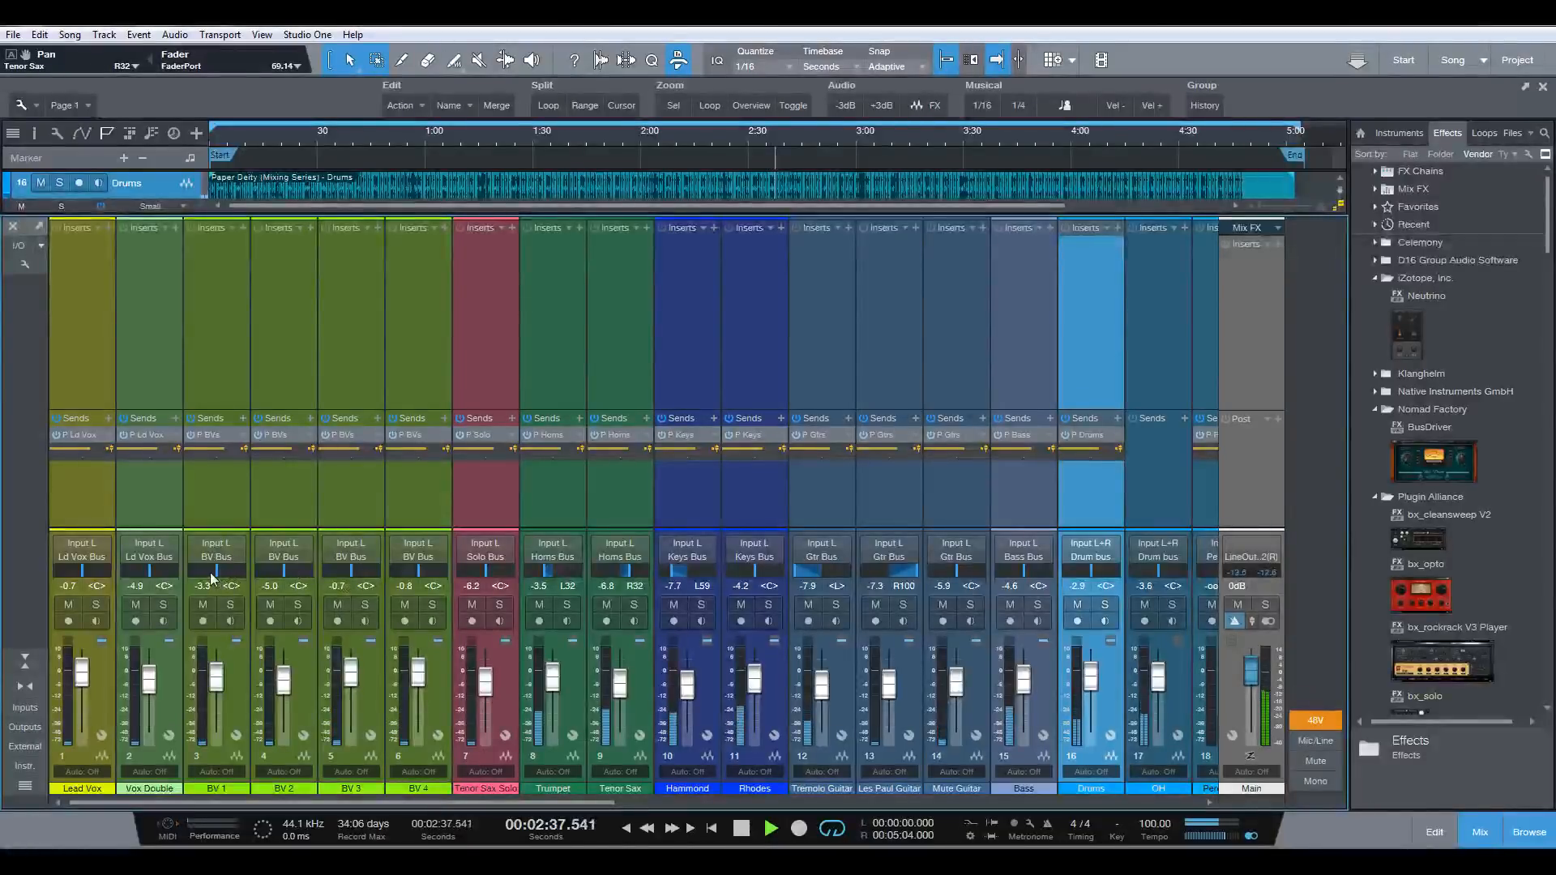
- Spread the backing vocals by panning BV 2 to L35, BV 3 to R49 and BV 4 to R43
{"action": "left_click_drag", "start_coordinate": [275, 570], "coordinate": [397, 566]}
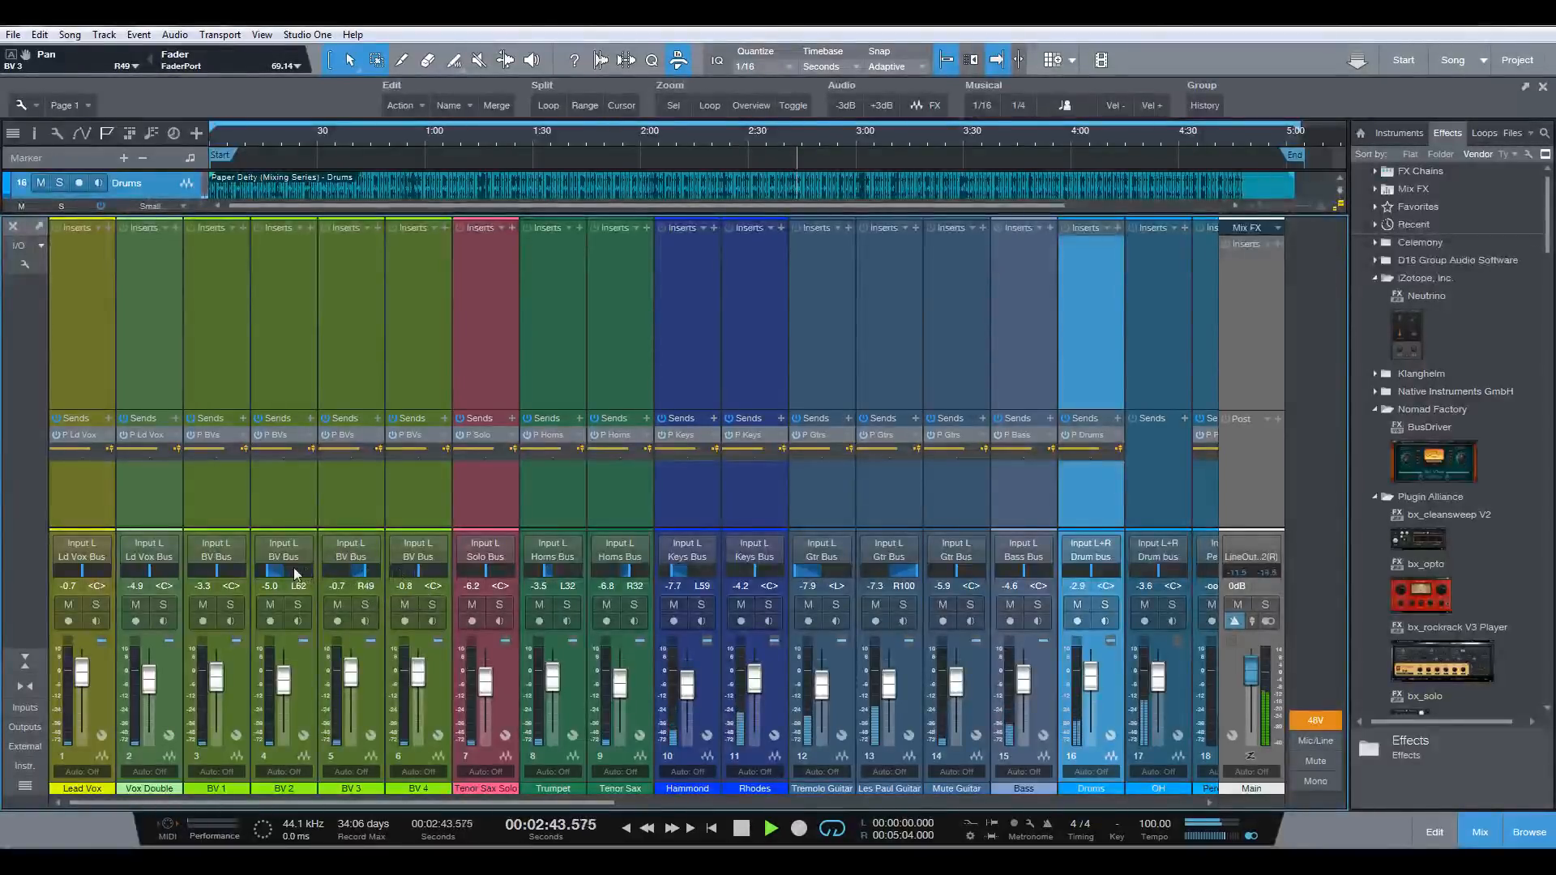
{"action": "left_click_drag", "start_coordinate": [270, 569], "coordinate": [280, 570]}
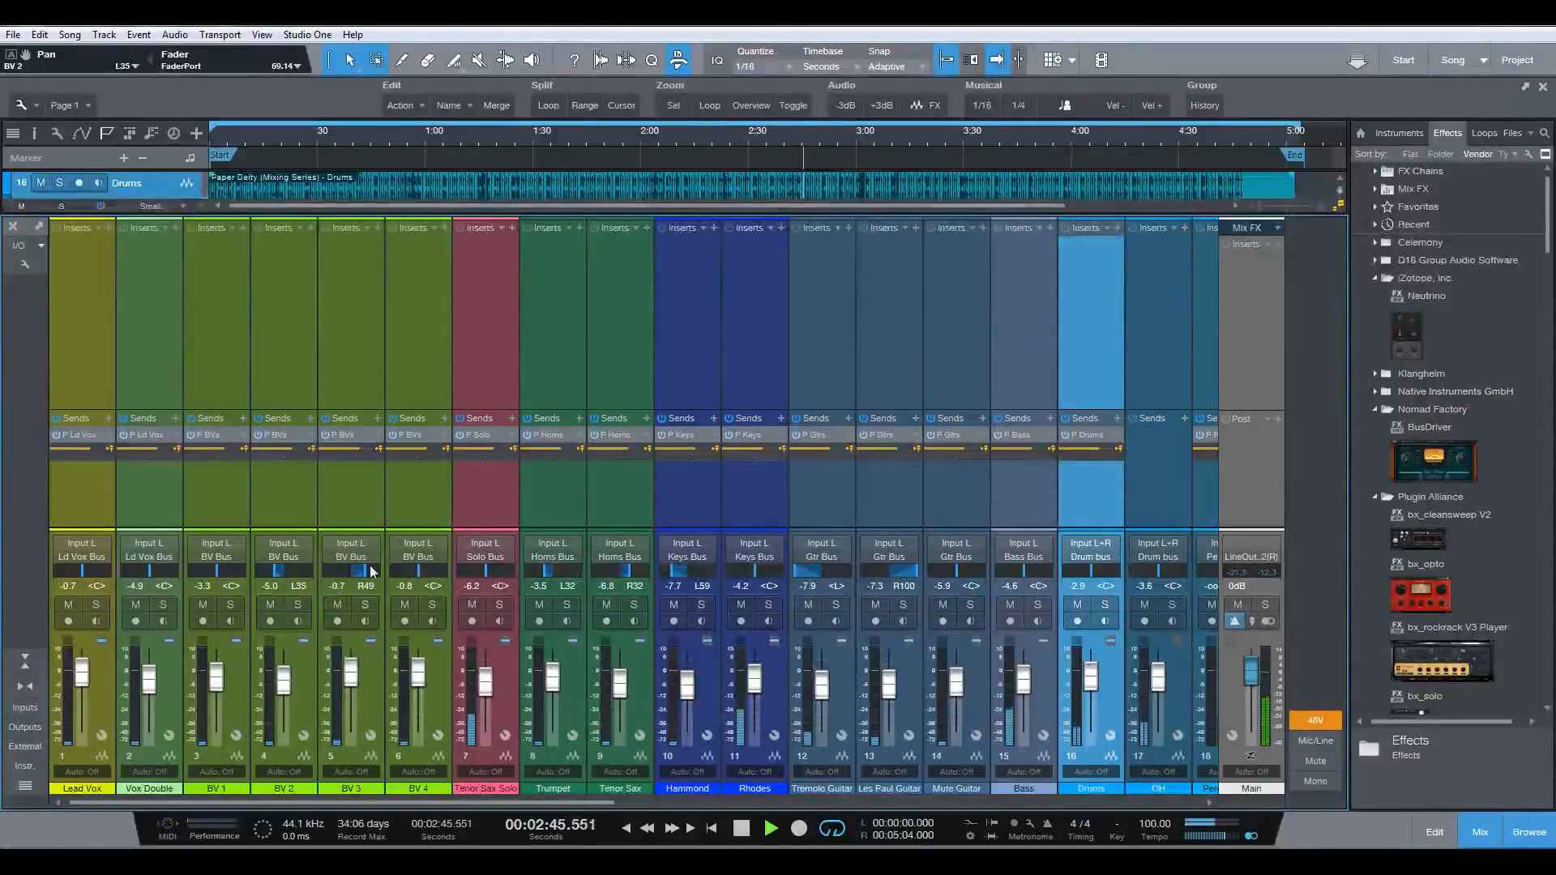
{"action": "left_click_drag", "start_coordinate": [416, 571], "coordinate": [432, 577]}
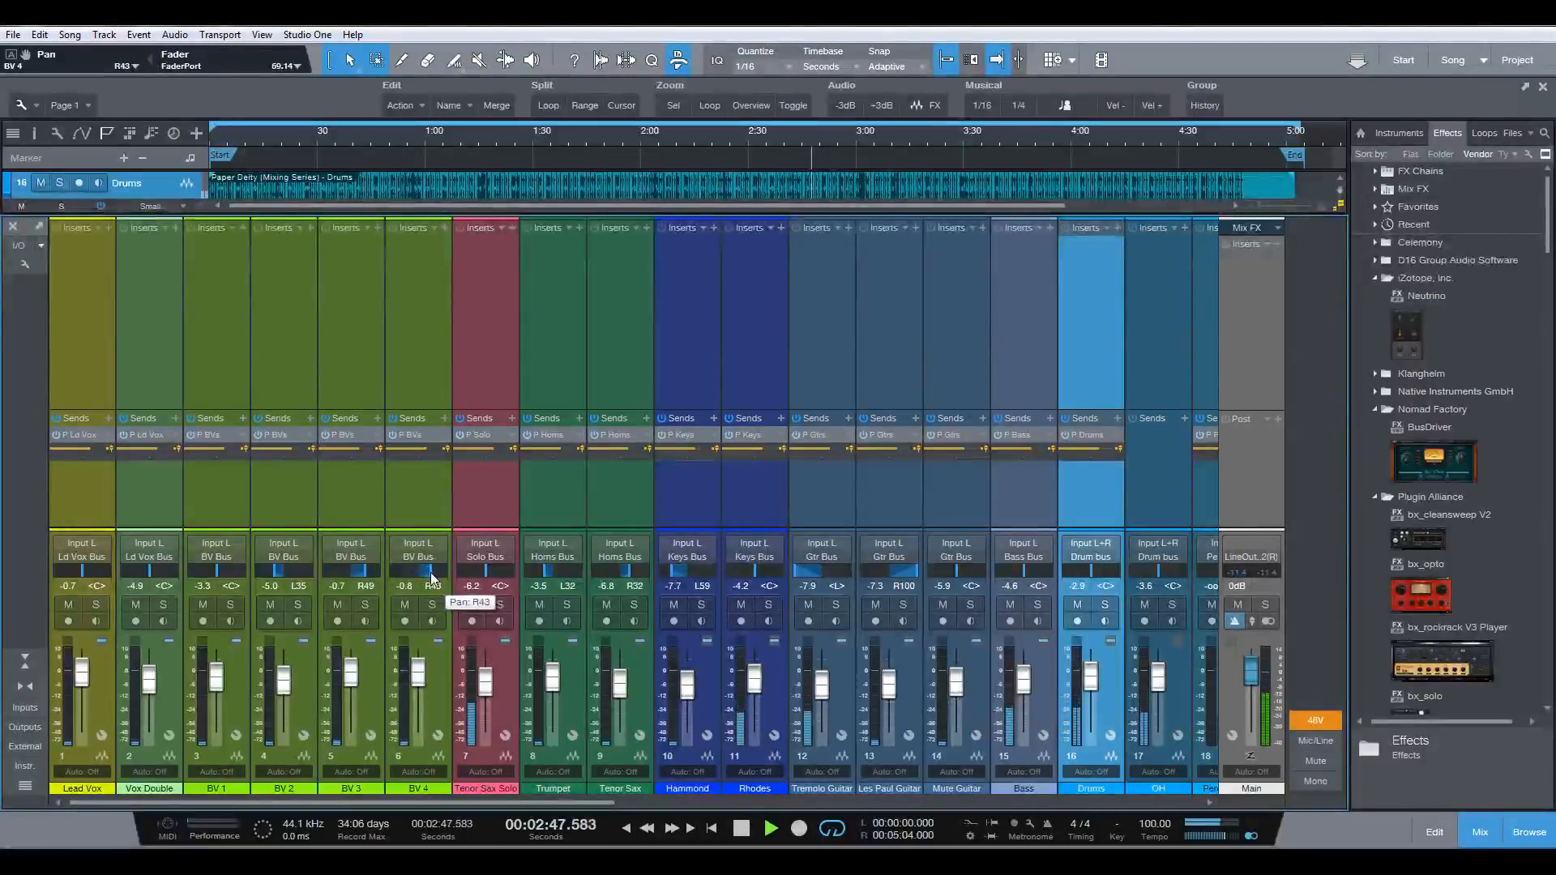
- Set the Tenor Sax Solo fader to 0 dB and adjust the gain of its audio event in the arrangement
{"action": "left_click_drag", "start_coordinate": [486, 691], "coordinate": [485, 681]}
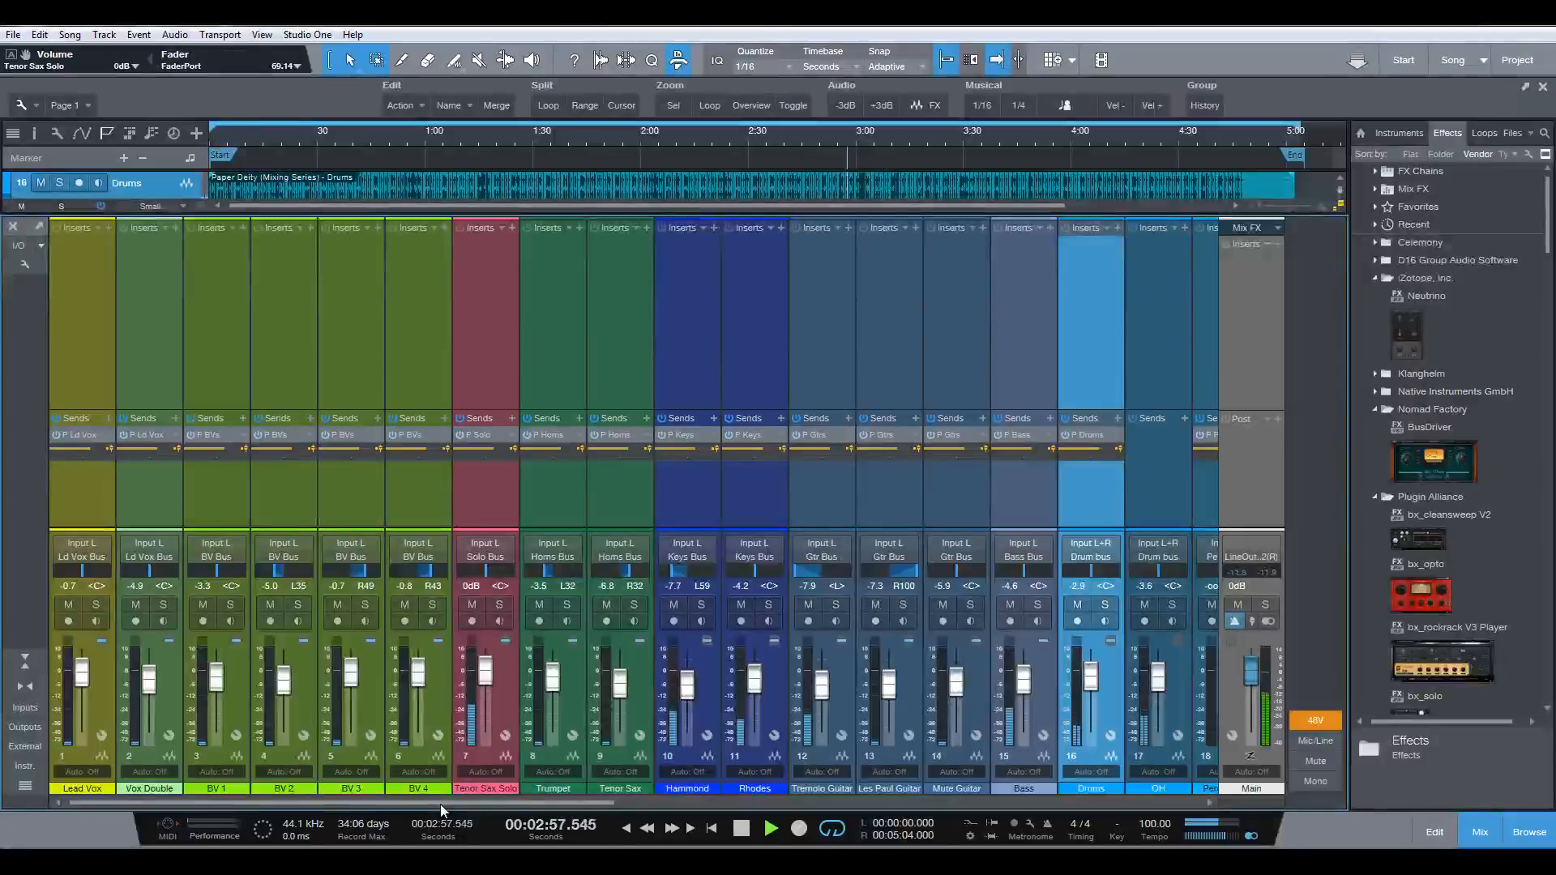
{"action": "key", "text": "F3"}
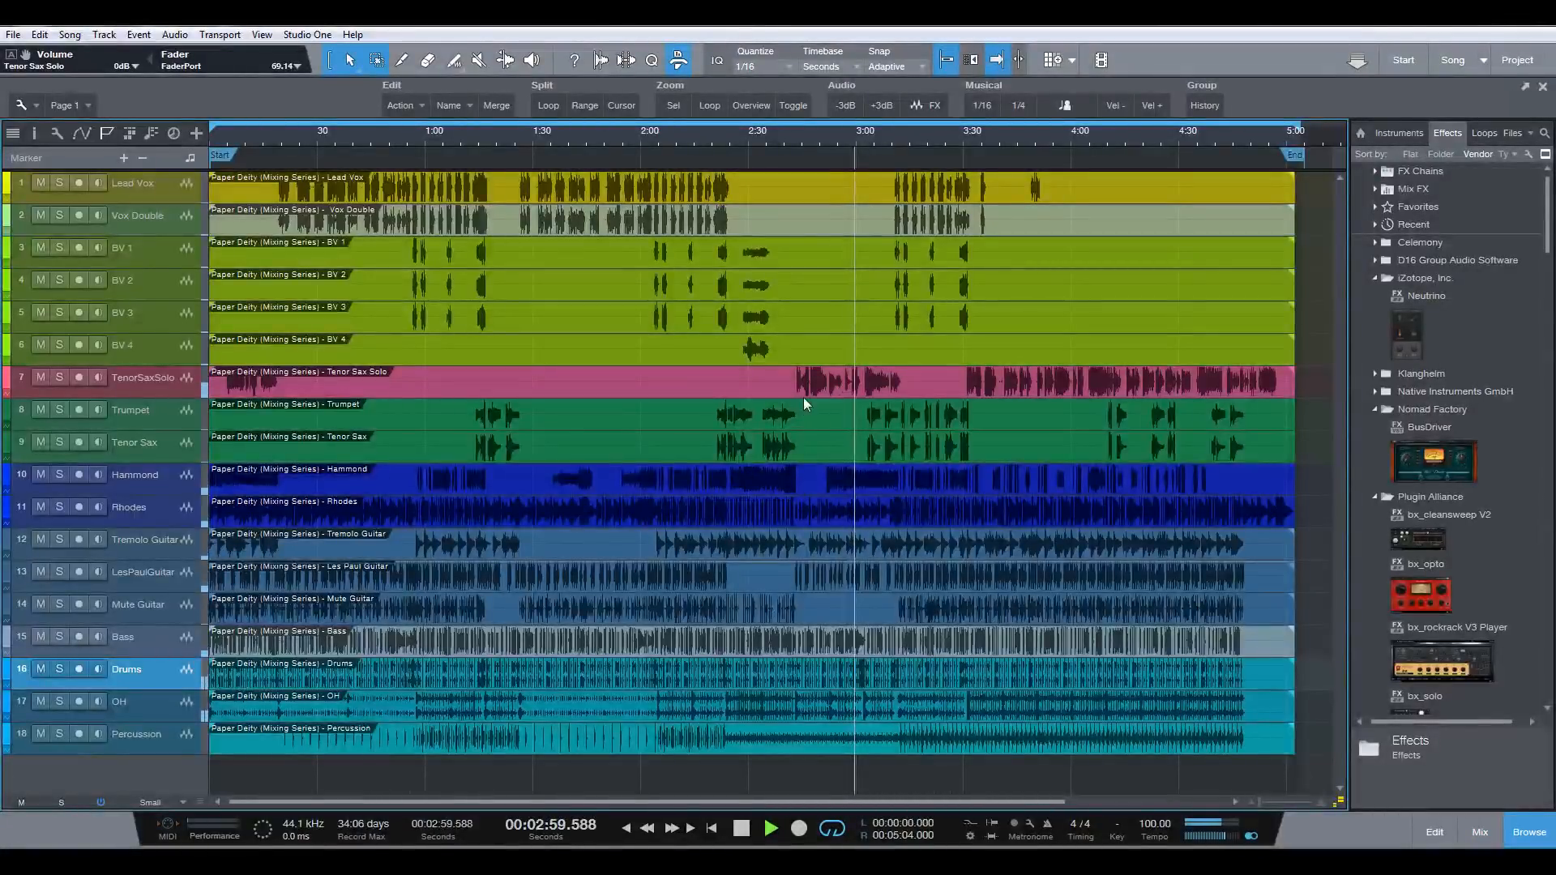
{"action": "left_click", "coordinate": [801, 387]}
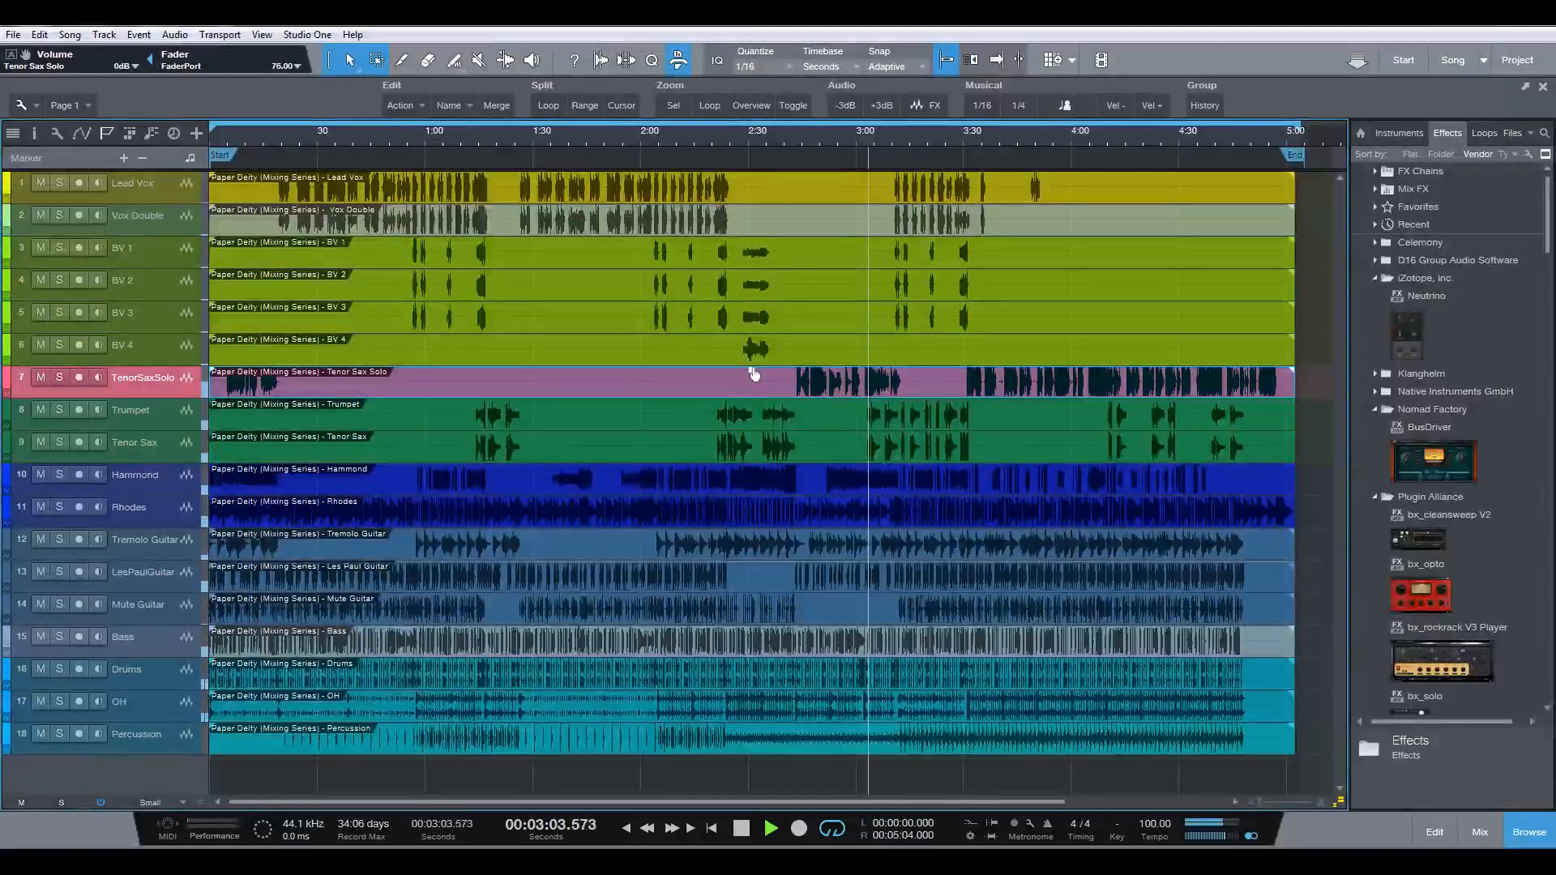
{"action": "left_click_drag", "start_coordinate": [754, 373], "coordinate": [753, 376]}
{"action": "key", "text": "F3"}
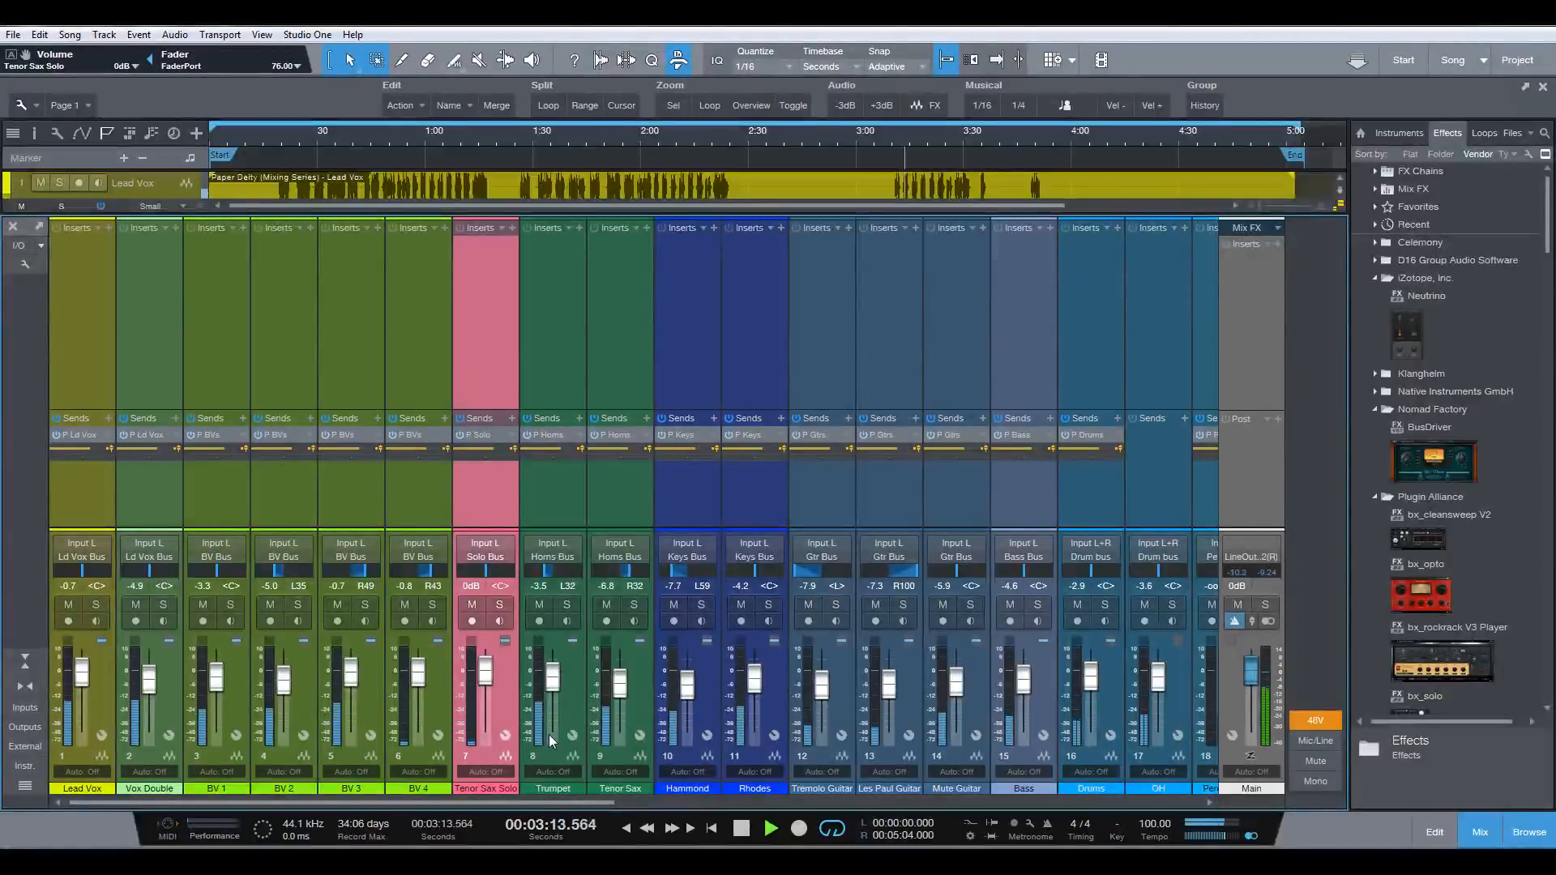
- Select BV 1 through BV 4, lower their faders together until BV 4 is at -1.7 dB, and end the group selection on BV 1
{"action": "left_click_drag", "start_coordinate": [512, 801], "coordinate": [493, 791]}
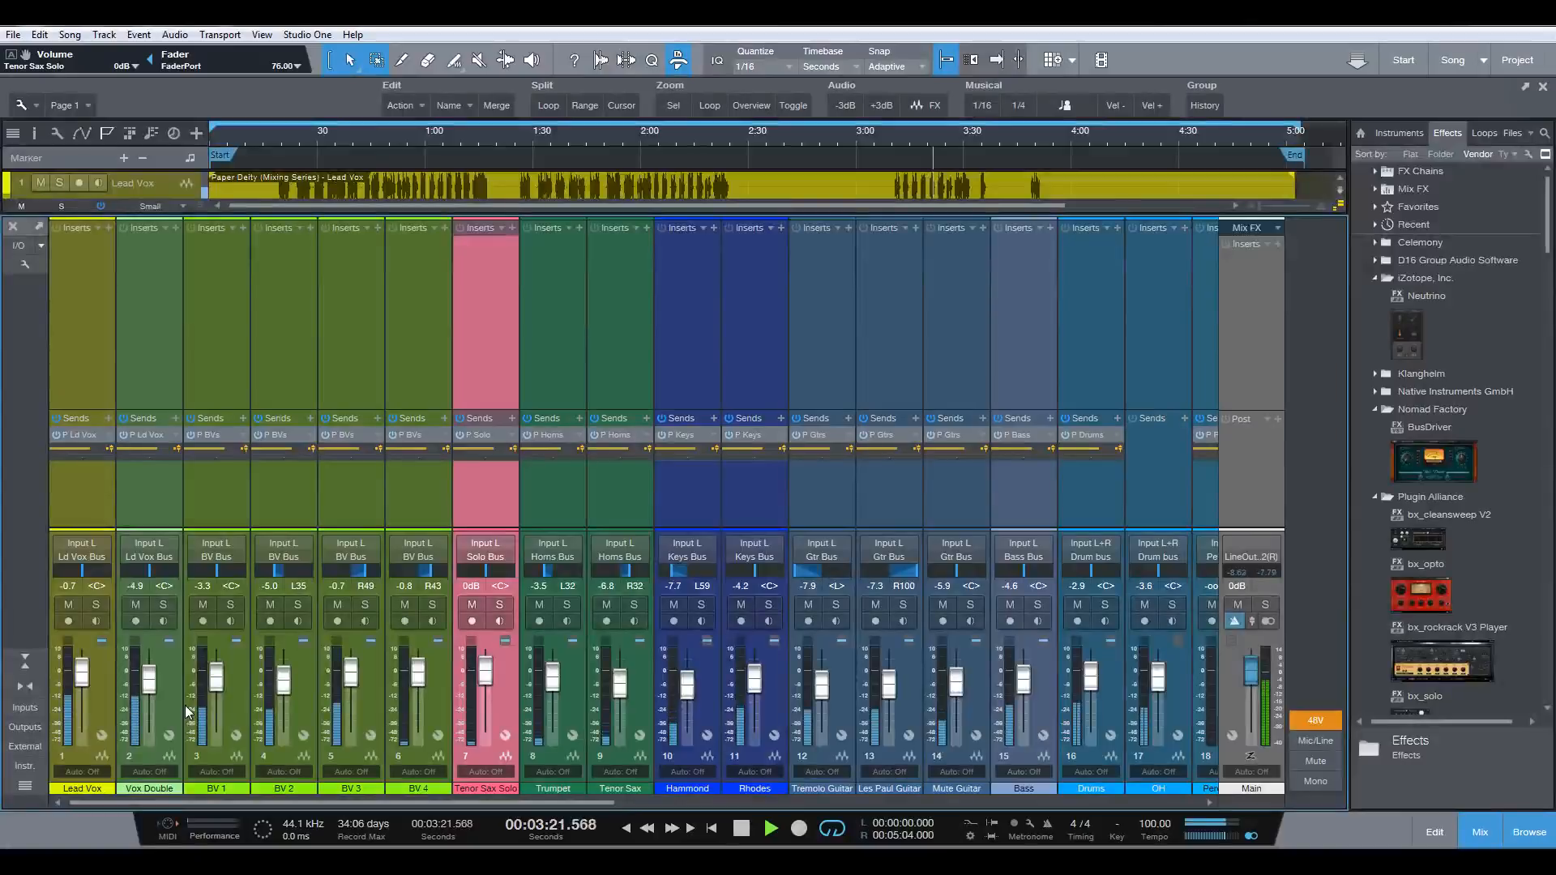
{"action": "left_click", "coordinate": [211, 487]}
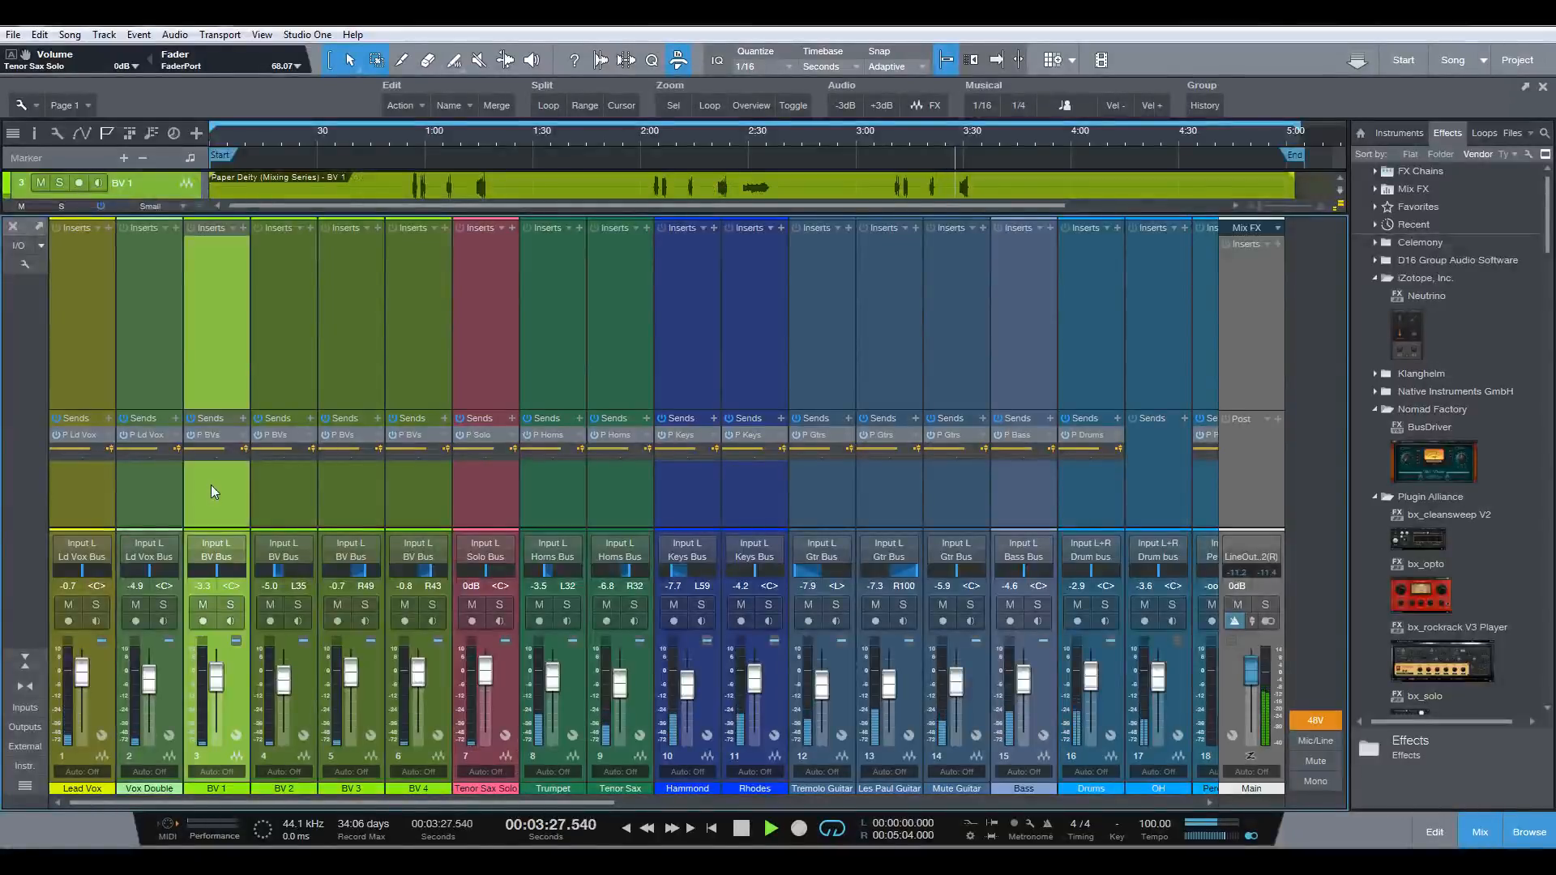
{"action": "left_click", "coordinate": [429, 495], "text": "shift"}
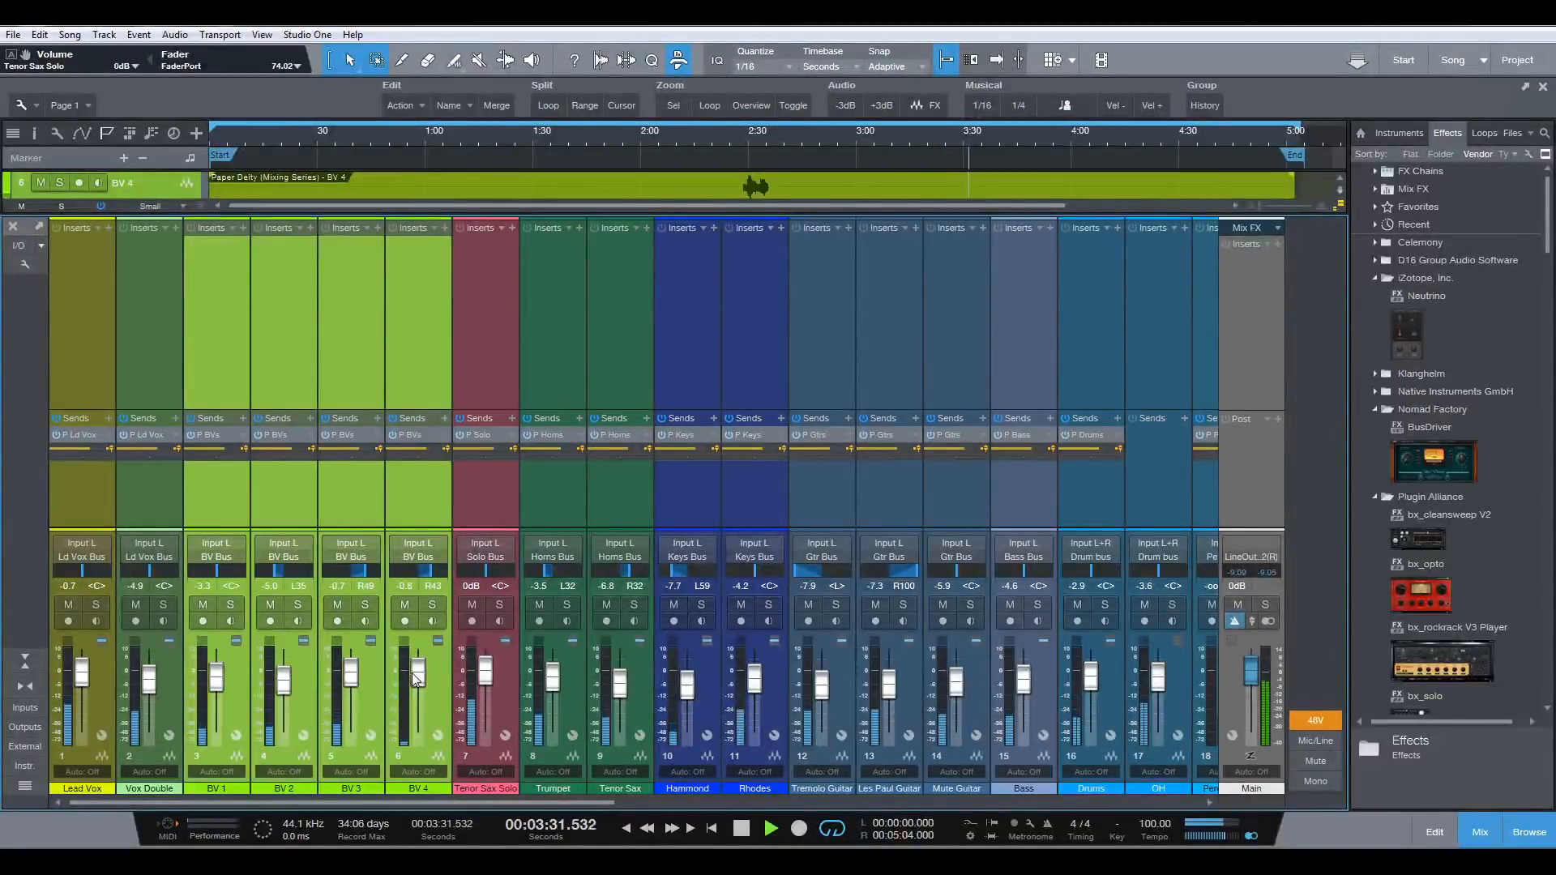
{"action": "left_click_drag", "start_coordinate": [412, 672], "coordinate": [412, 678]}
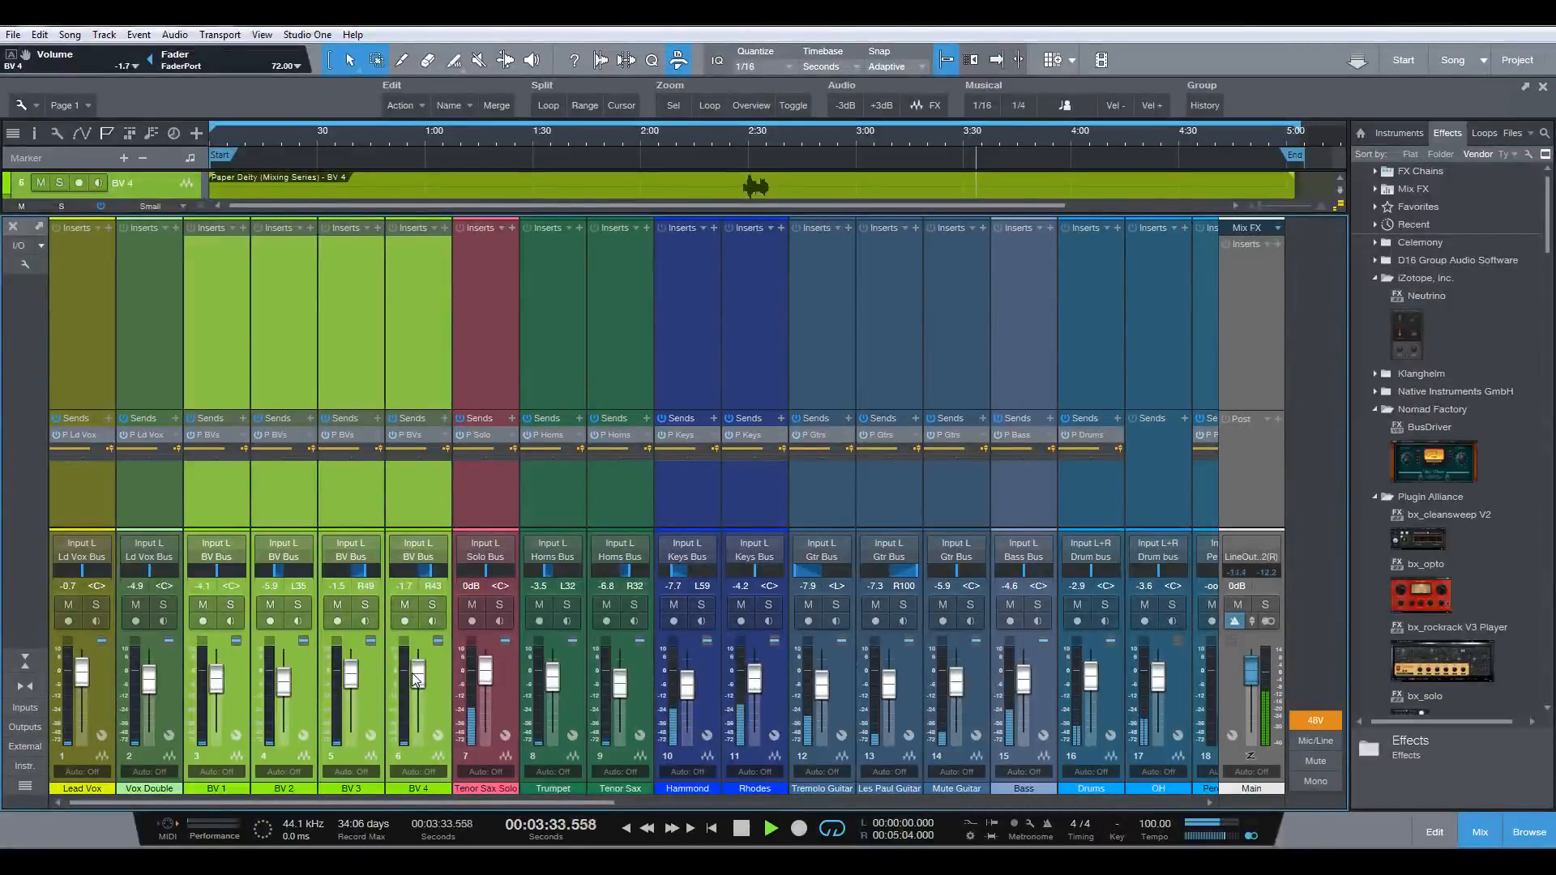
{"action": "left_click", "coordinate": [227, 510]}
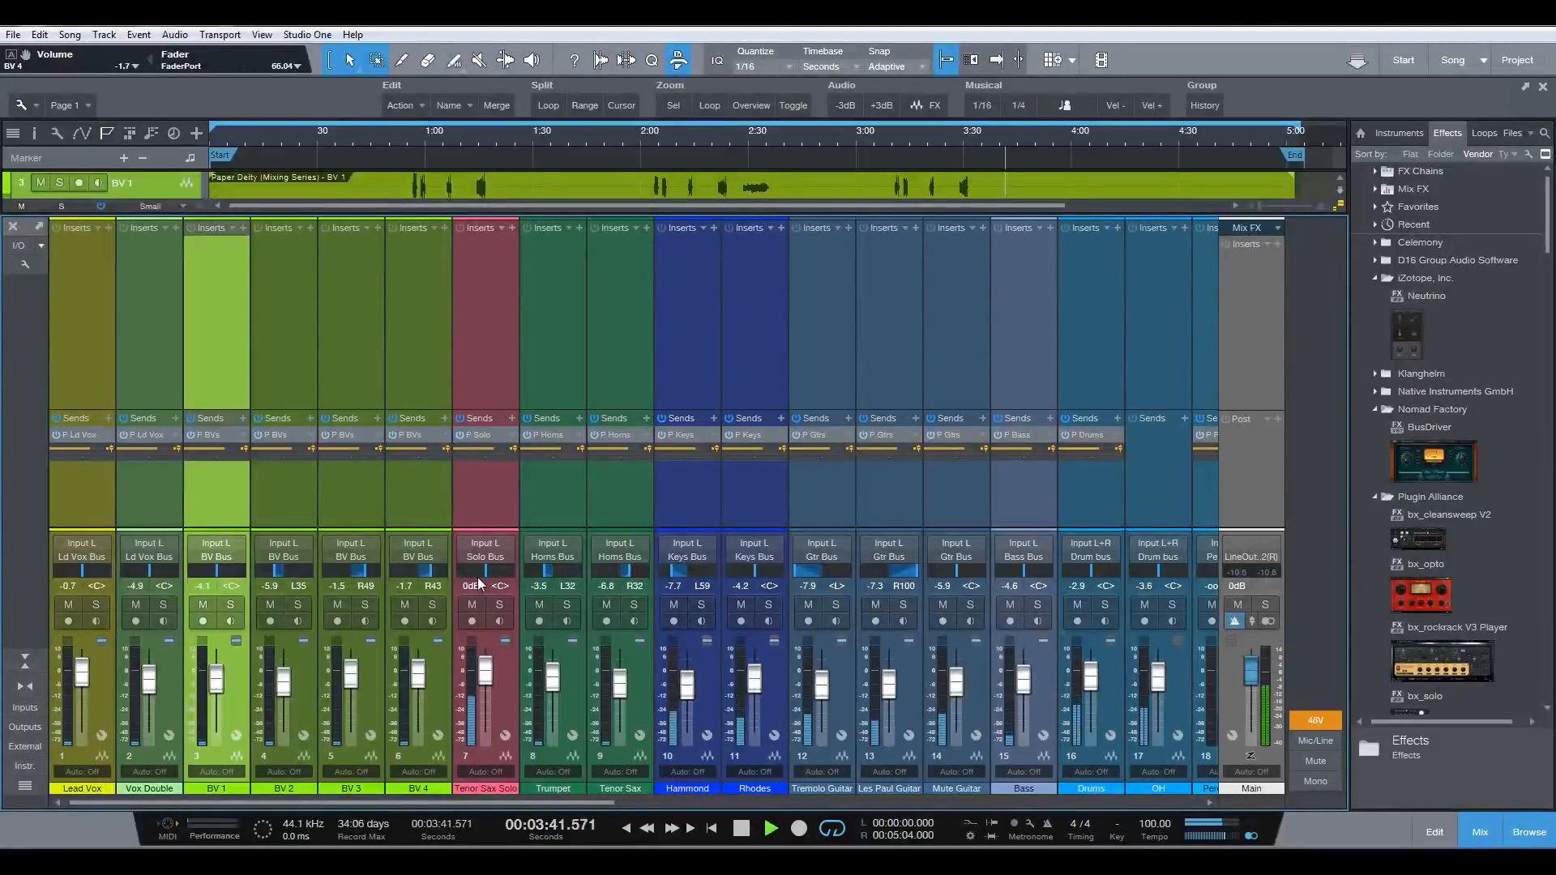
- Replay the song from about 2:00 and lower the BV 3 fader to -3.3 dB and the BV 4 fader to -5.0 dB
{"action": "key", "text": "F3"}
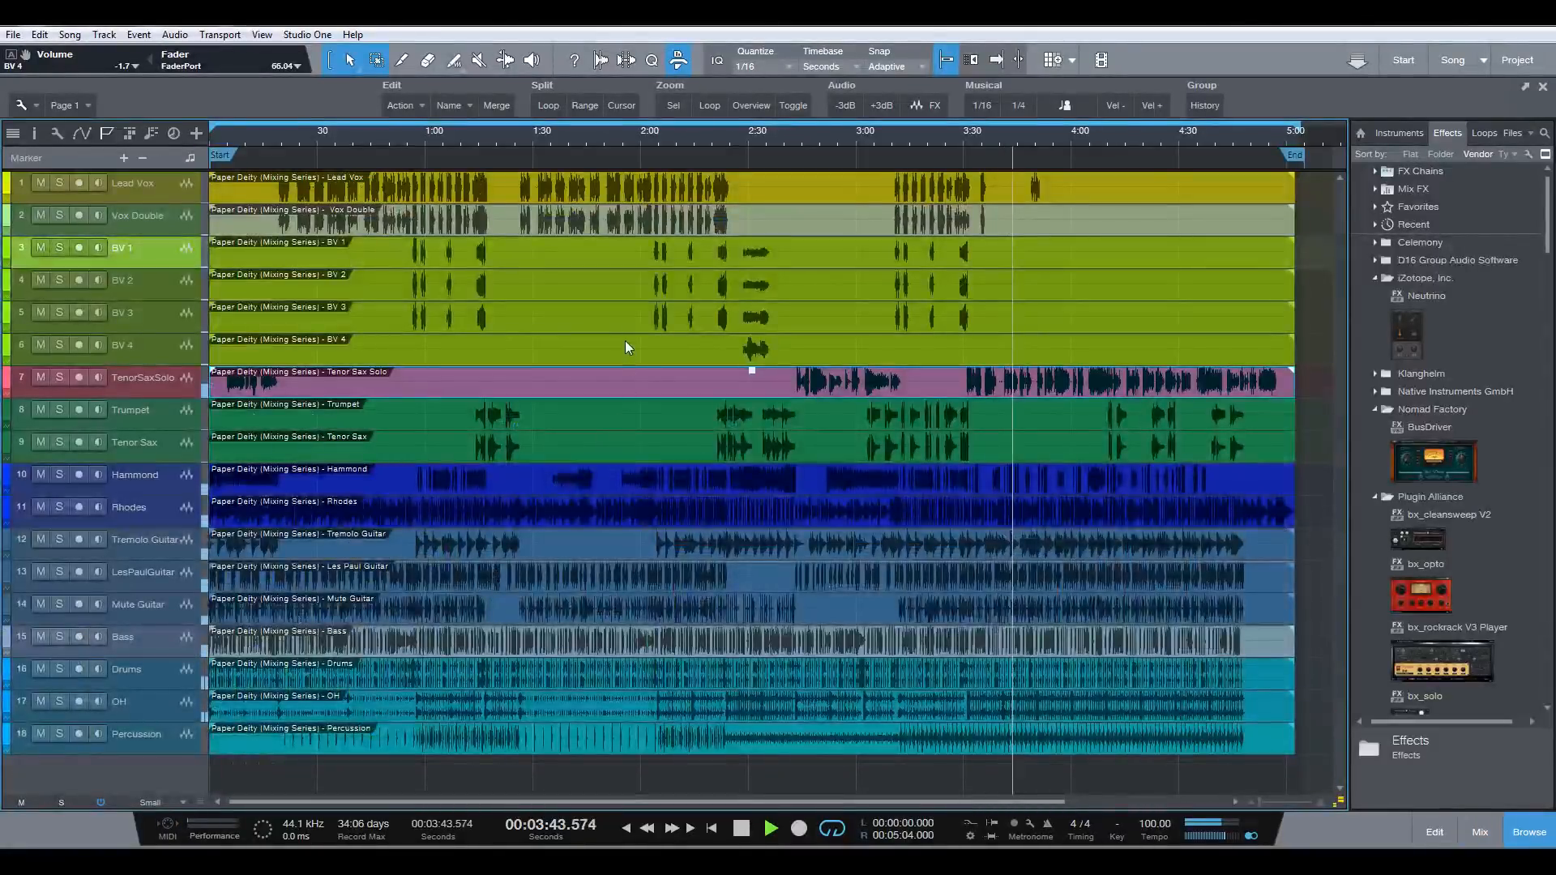
{"action": "left_click", "coordinate": [650, 135]}
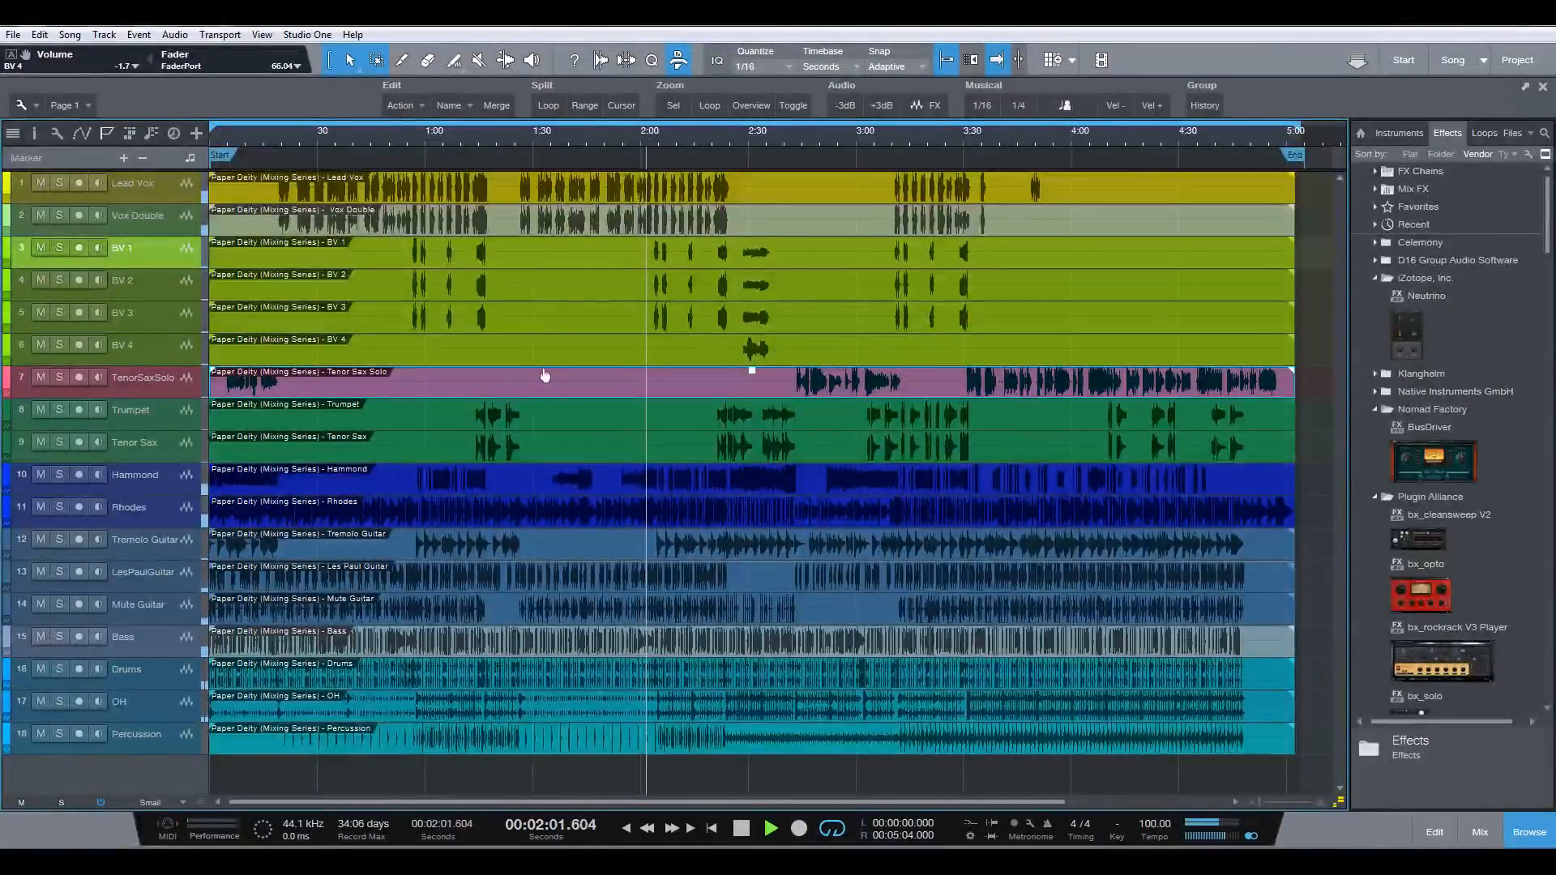
{"action": "key", "text": "F3"}
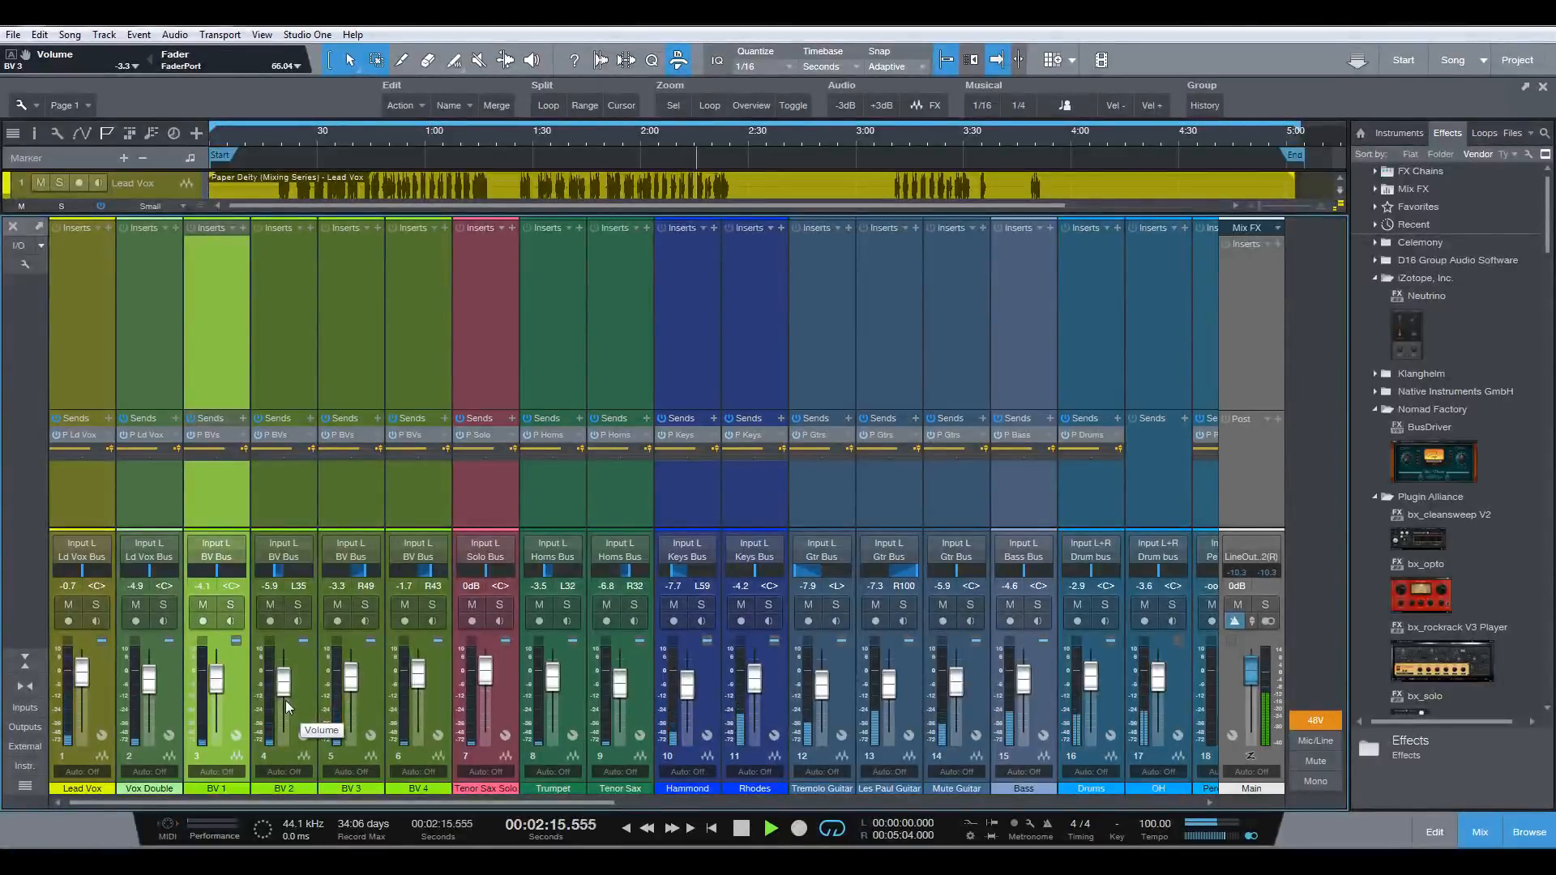
{"action": "left_click_drag", "start_coordinate": [417, 676], "coordinate": [415, 685]}
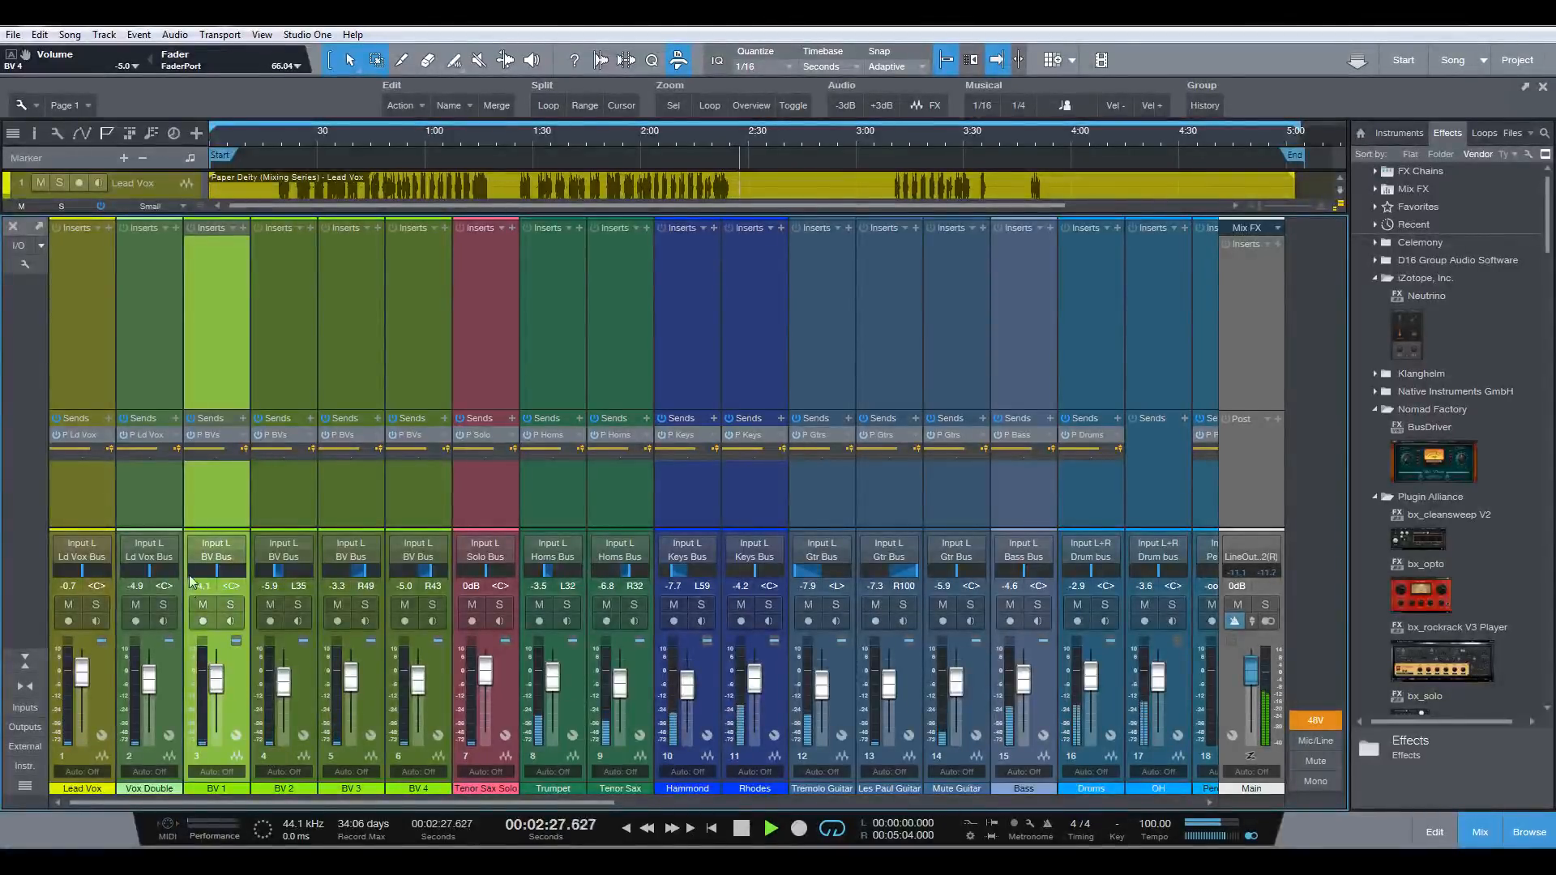
- Pan BV 1 to L21 and raise the Rhodes fader to -2.5 dB
{"action": "left_click_drag", "start_coordinate": [216, 567], "coordinate": [212, 570]}
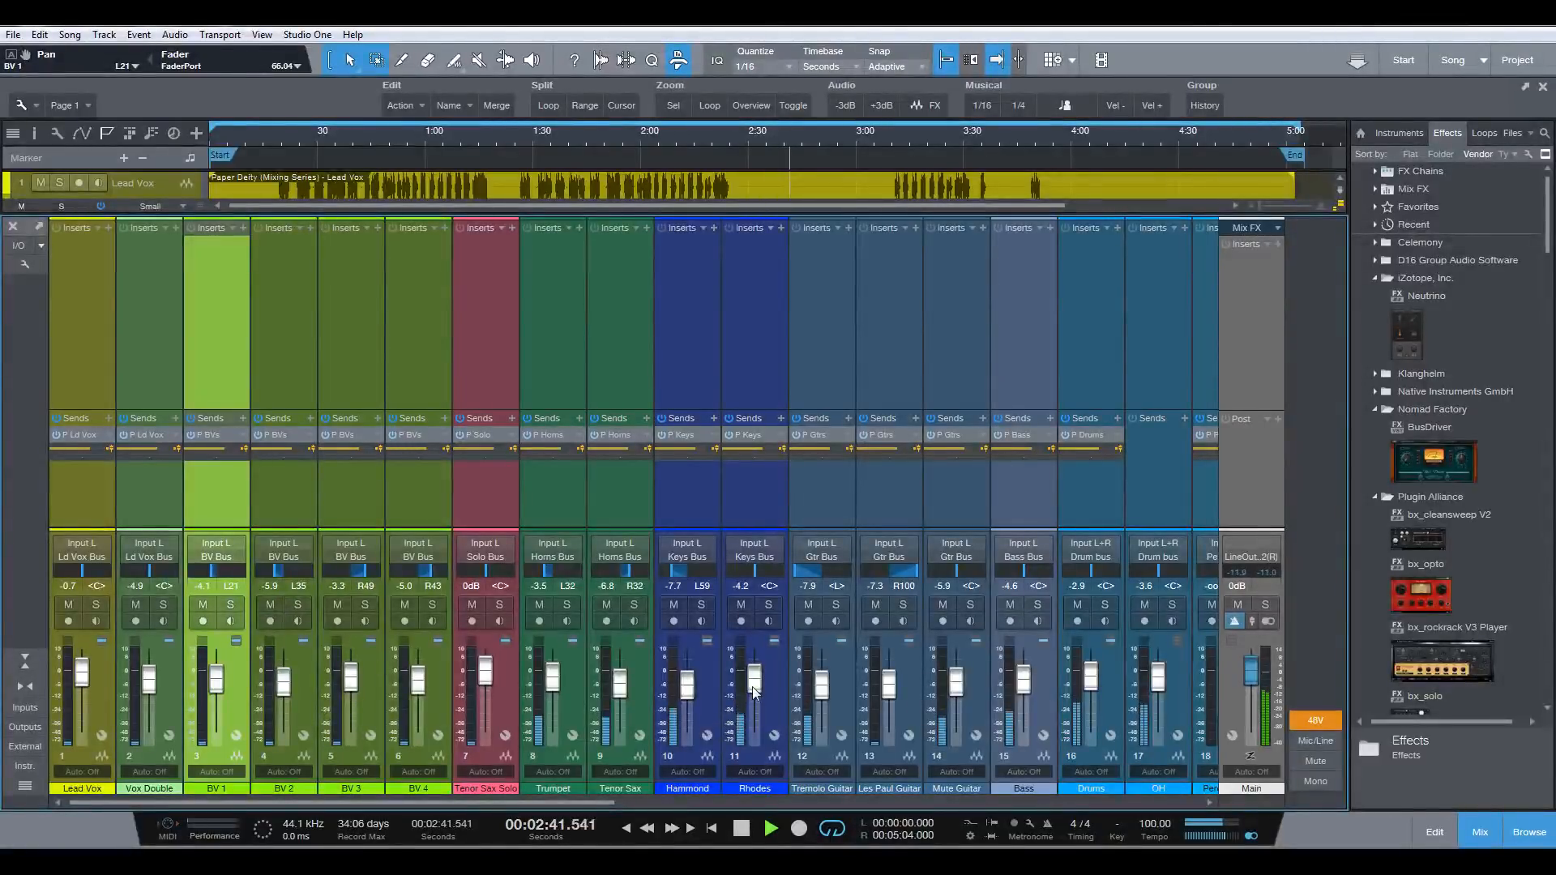
{"action": "left_click_drag", "start_coordinate": [752, 687], "coordinate": [753, 684]}
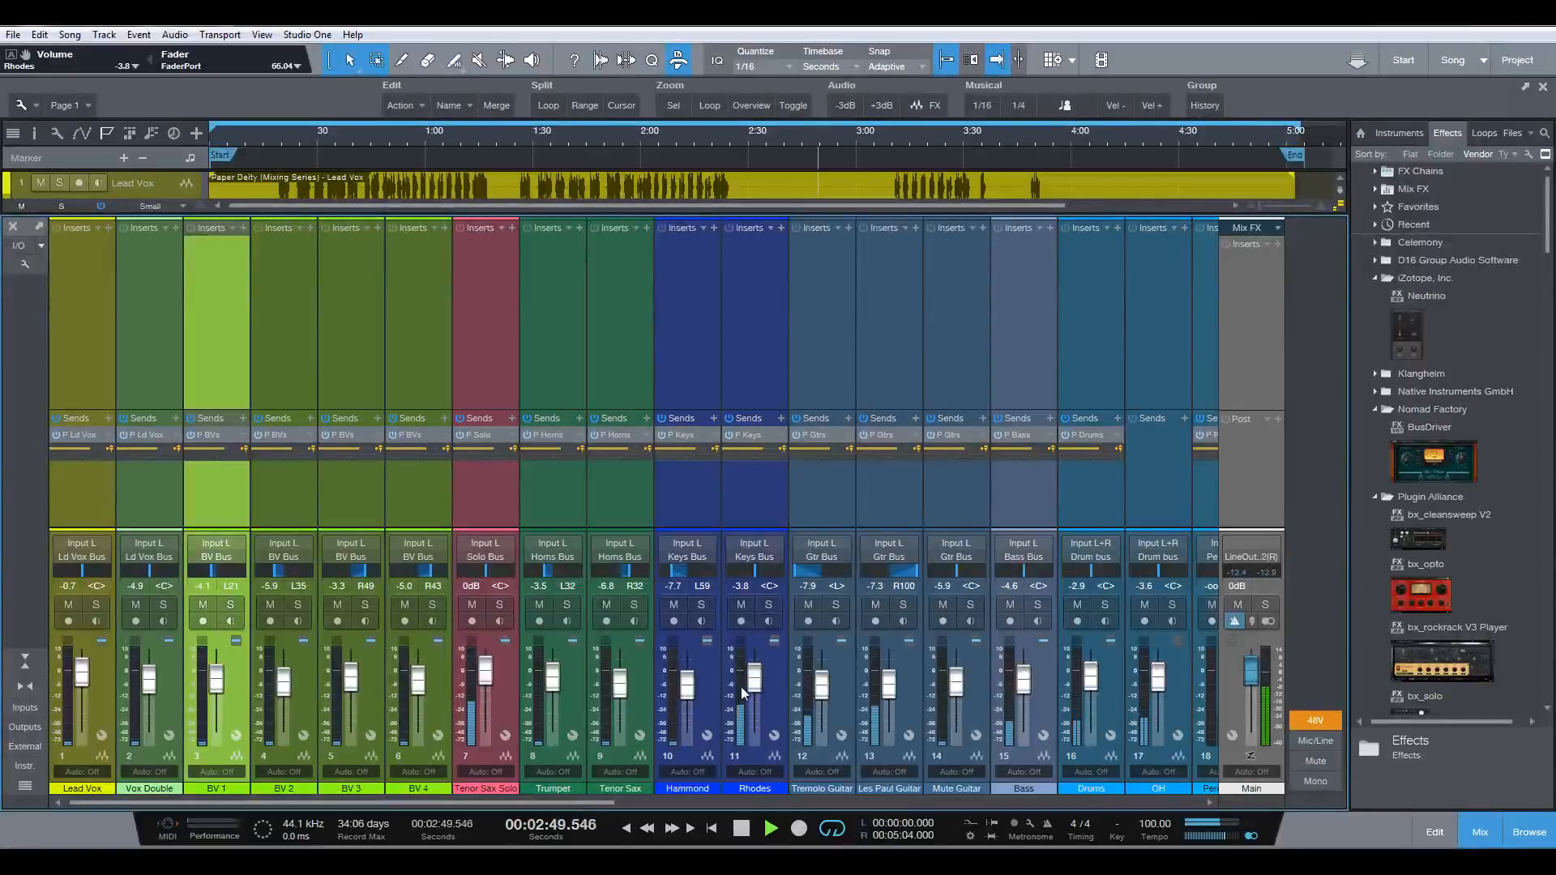
{"action": "left_click_drag", "start_coordinate": [752, 687], "coordinate": [753, 684]}
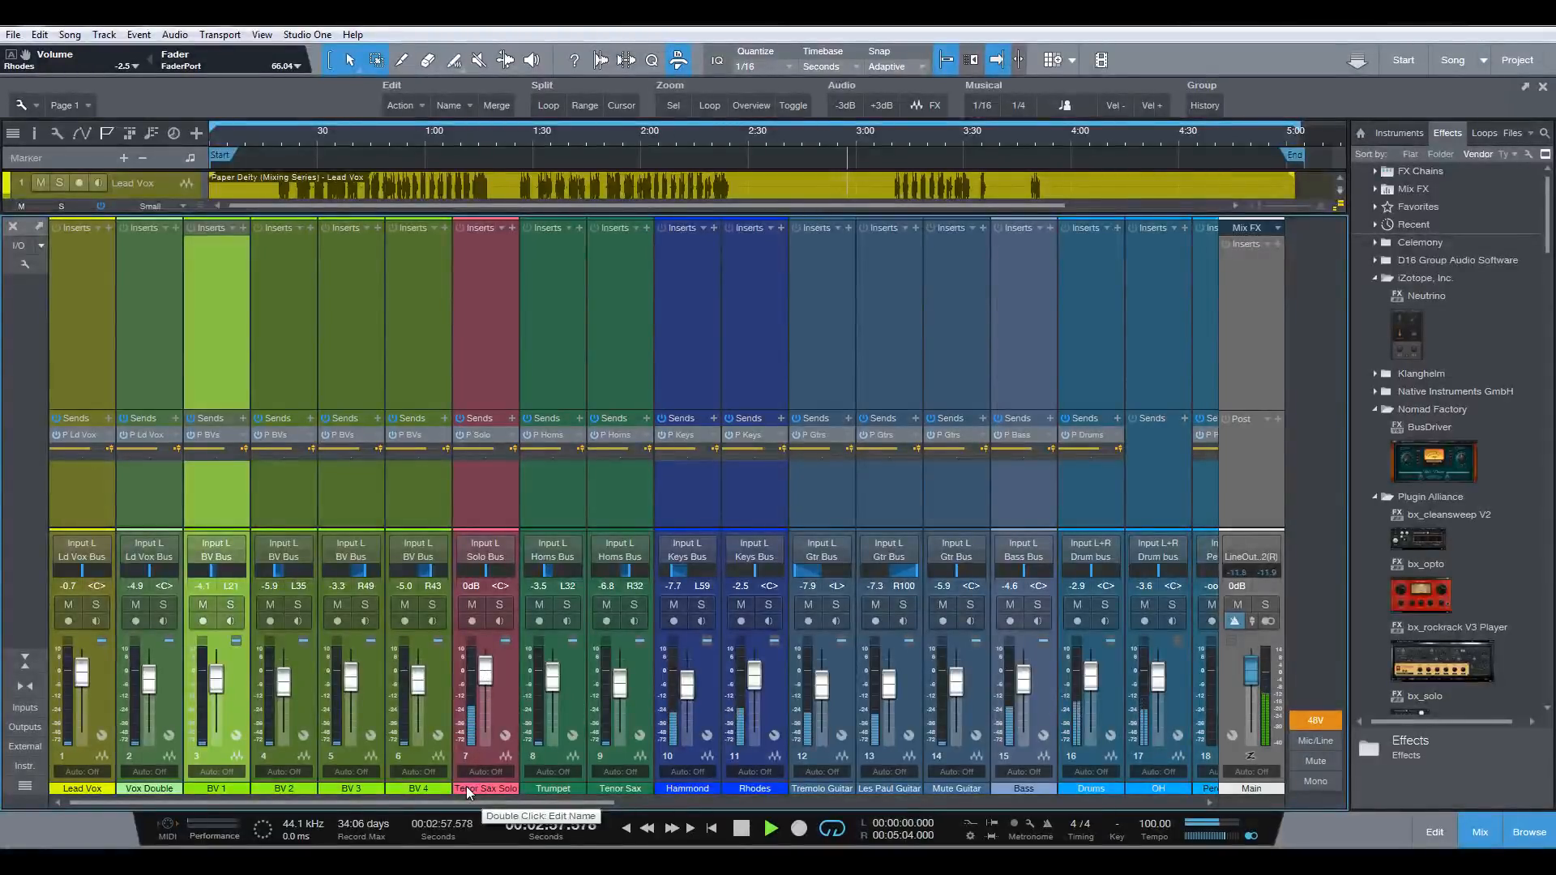
- Fine-tune the Tenor Sax Solo event's gain in the arrangement and return to the mixer
{"action": "key", "text": "F3"}
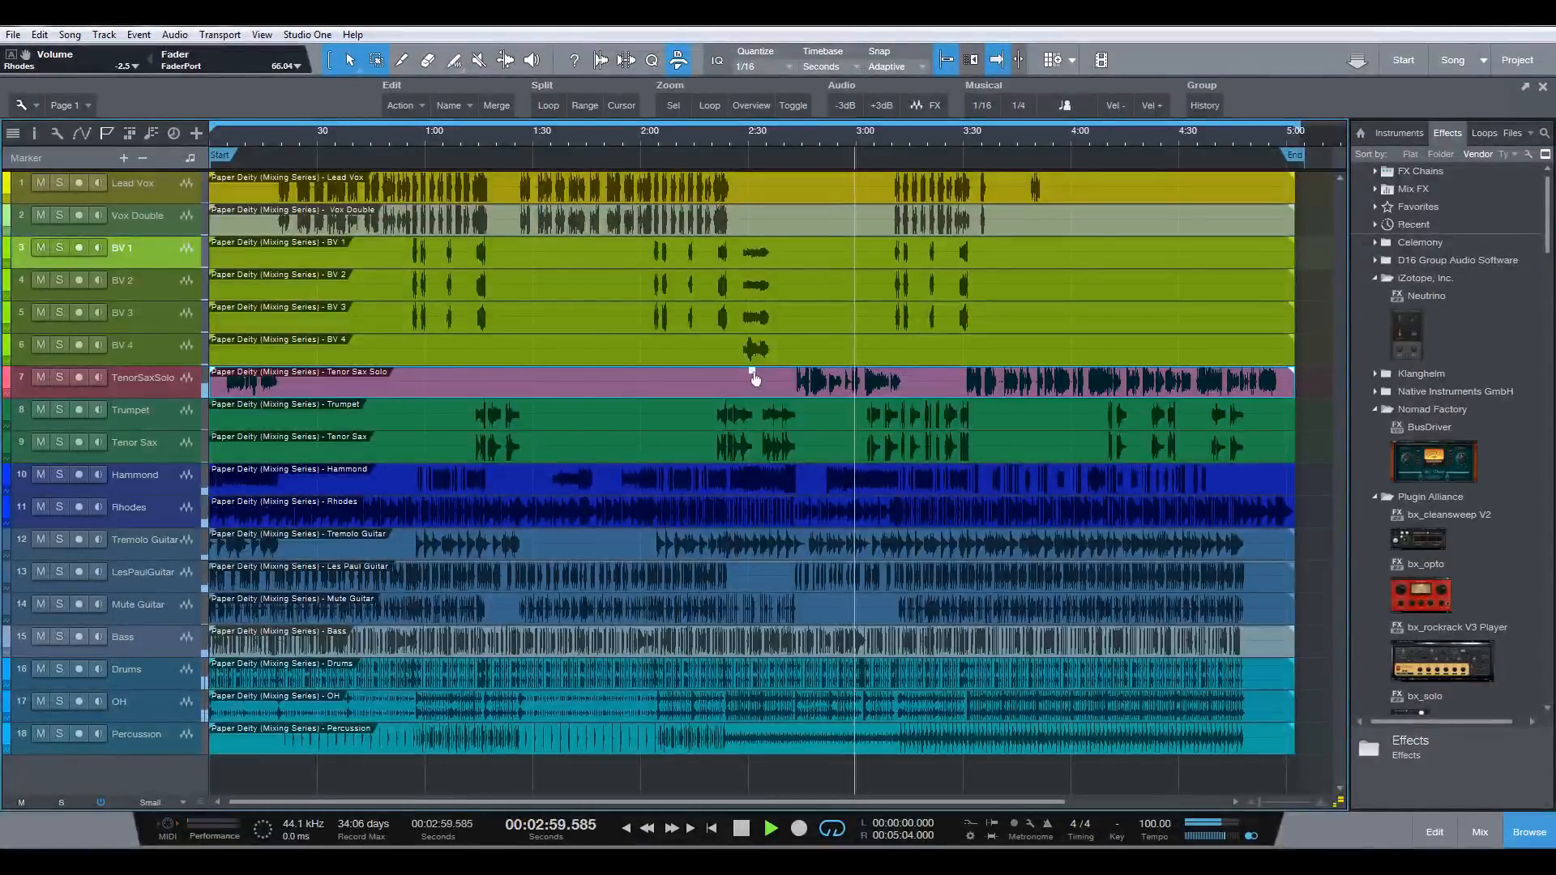
{"action": "left_click_drag", "start_coordinate": [752, 375], "coordinate": [756, 377]}
{"action": "key", "text": "F3"}
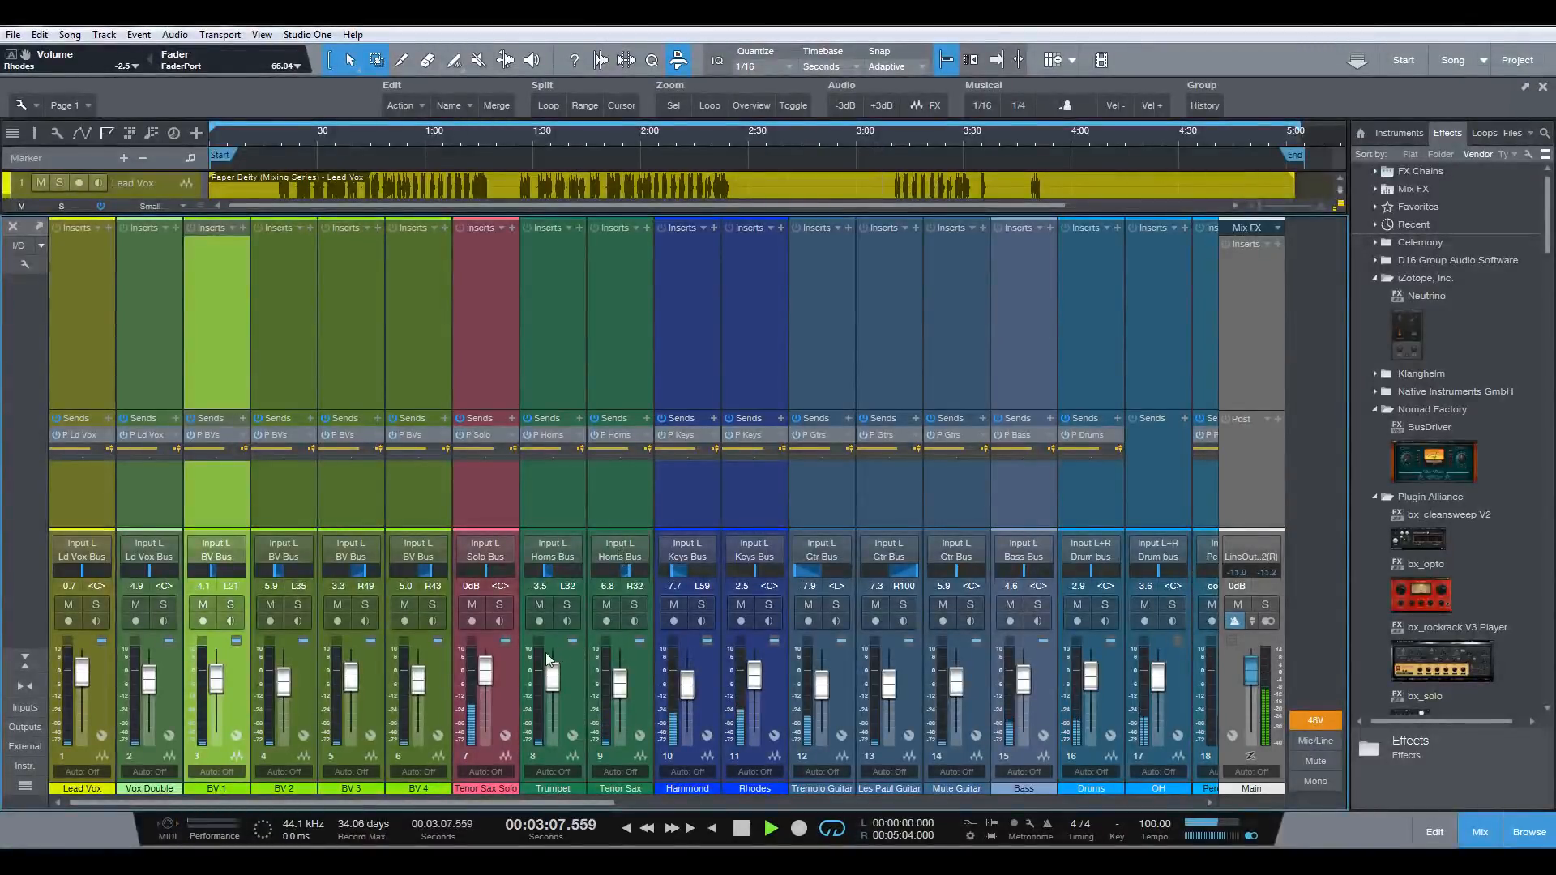
- Bring the Percussion fader up to -6.3 dB, lower the OH fader to -4.2 dB, and stop playback
{"action": "left_click_drag", "start_coordinate": [542, 801], "coordinate": [936, 791]}
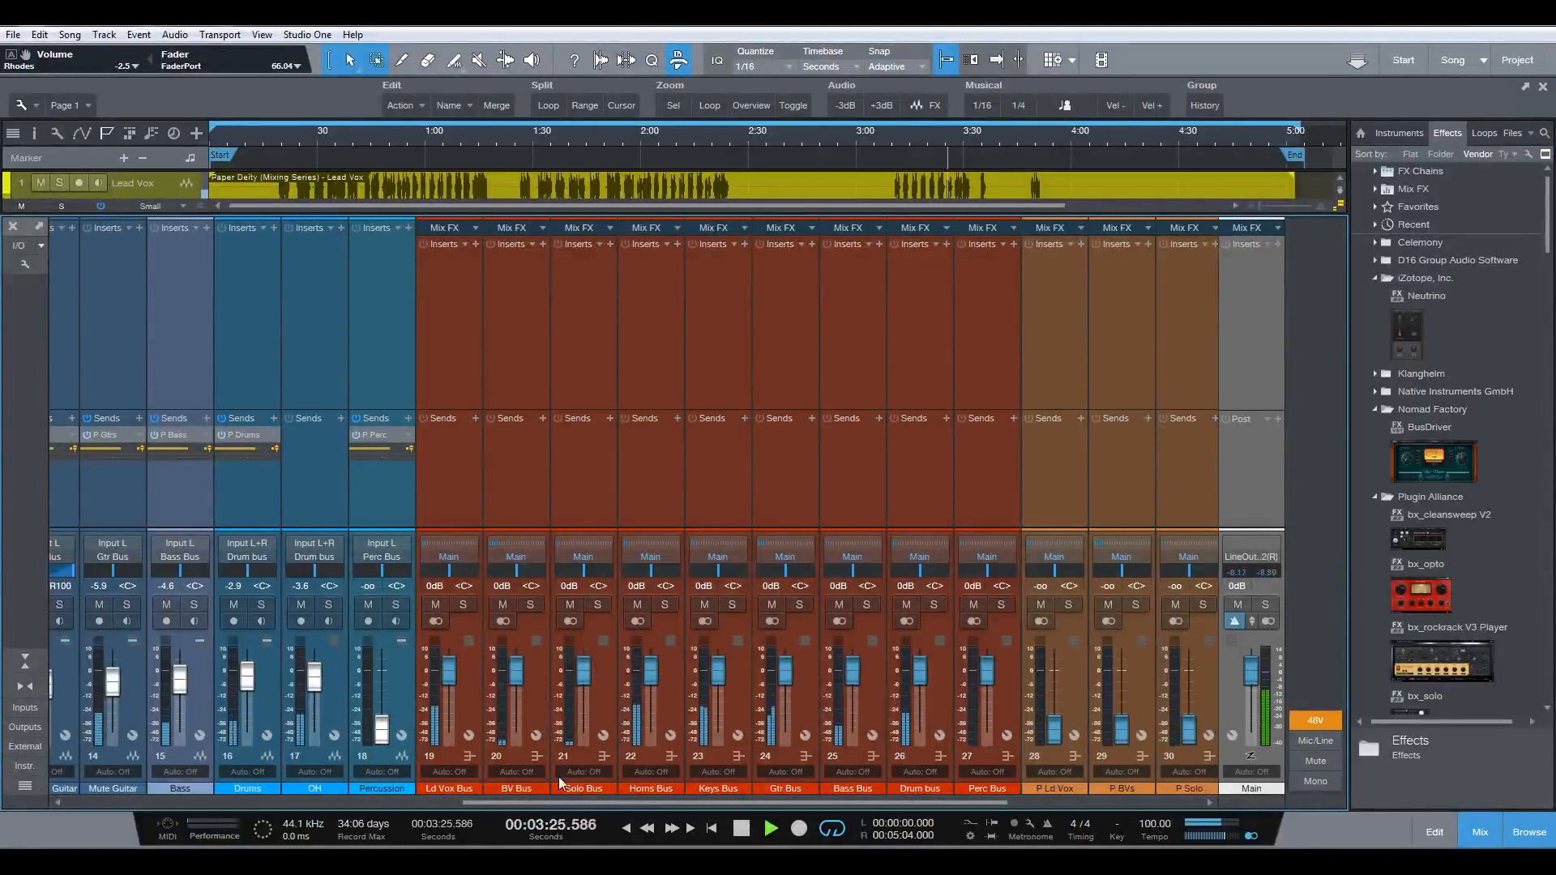
{"action": "left_click_drag", "start_coordinate": [386, 727], "coordinate": [391, 669]}
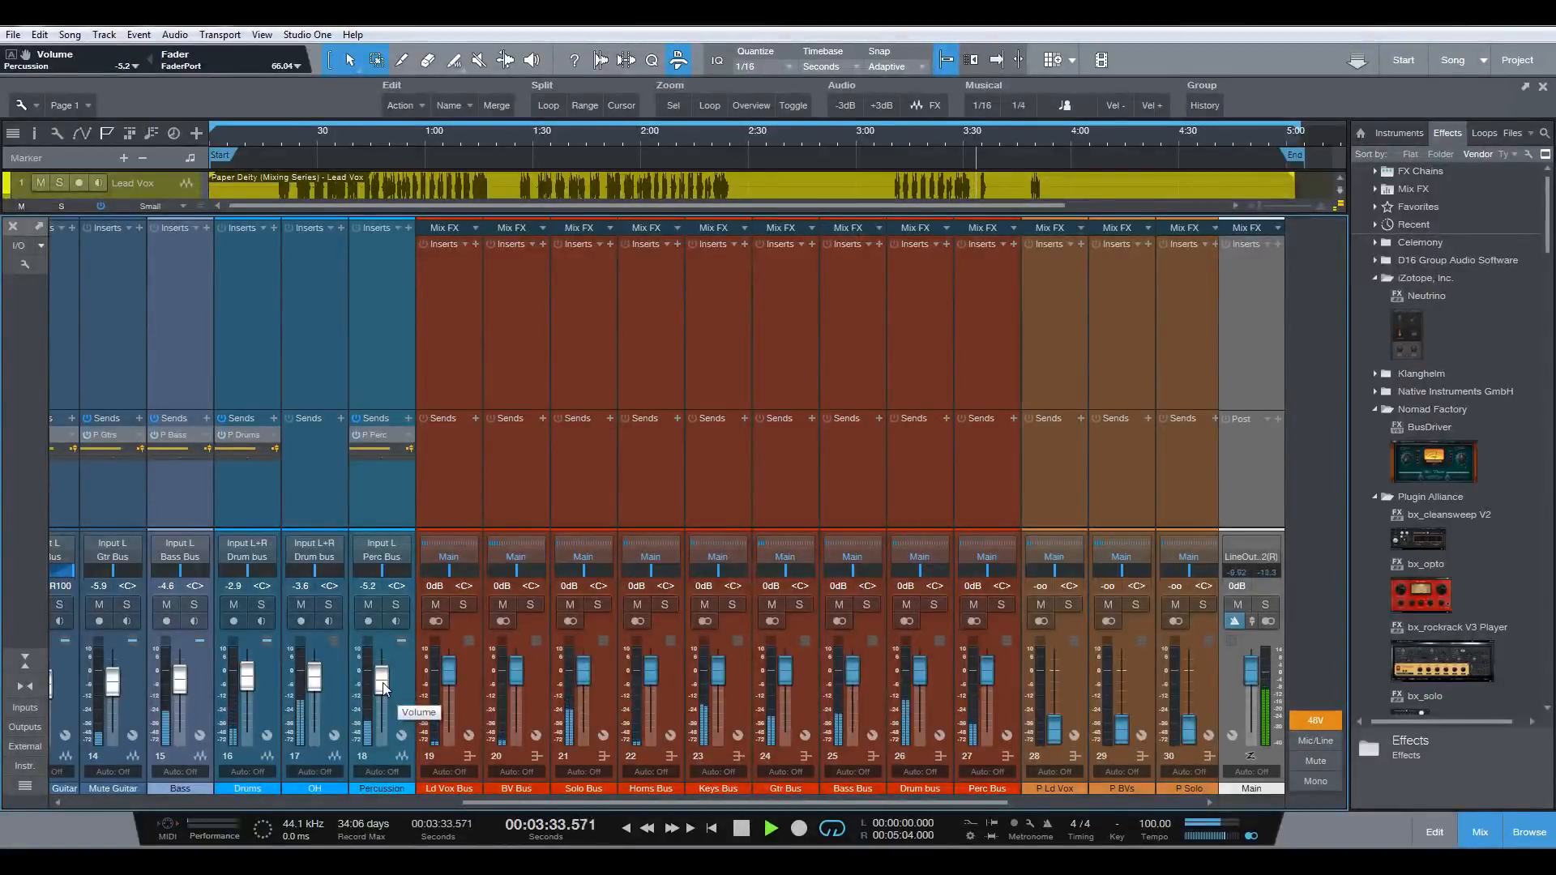
{"action": "left_click_drag", "start_coordinate": [383, 688], "coordinate": [384, 688]}
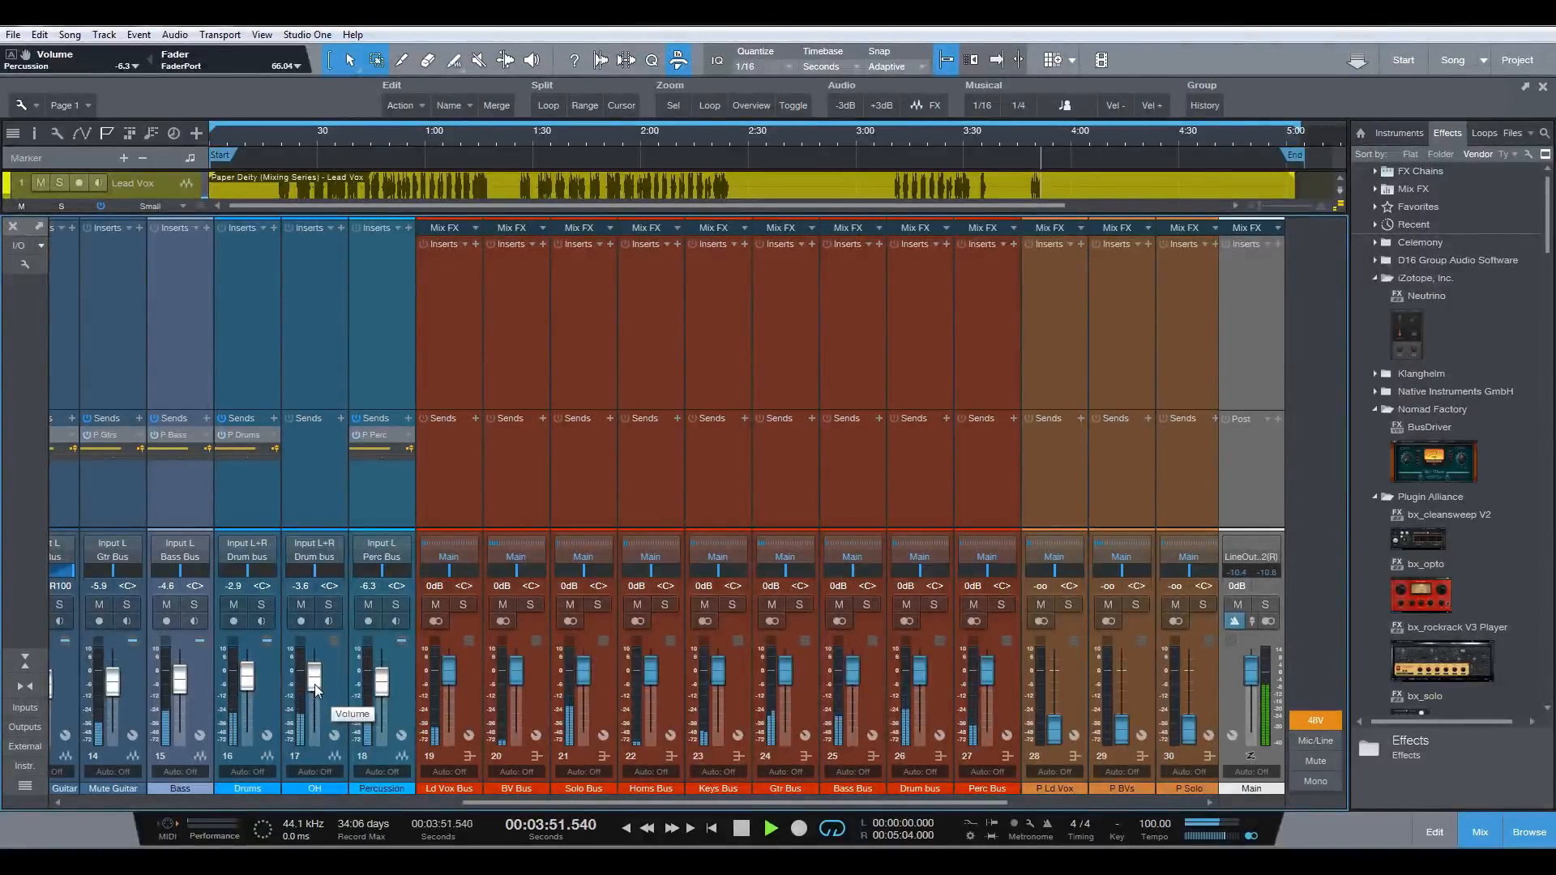
{"action": "scroll", "coordinate": [313, 683], "scroll_direction": "down", "scroll_amount": 2}
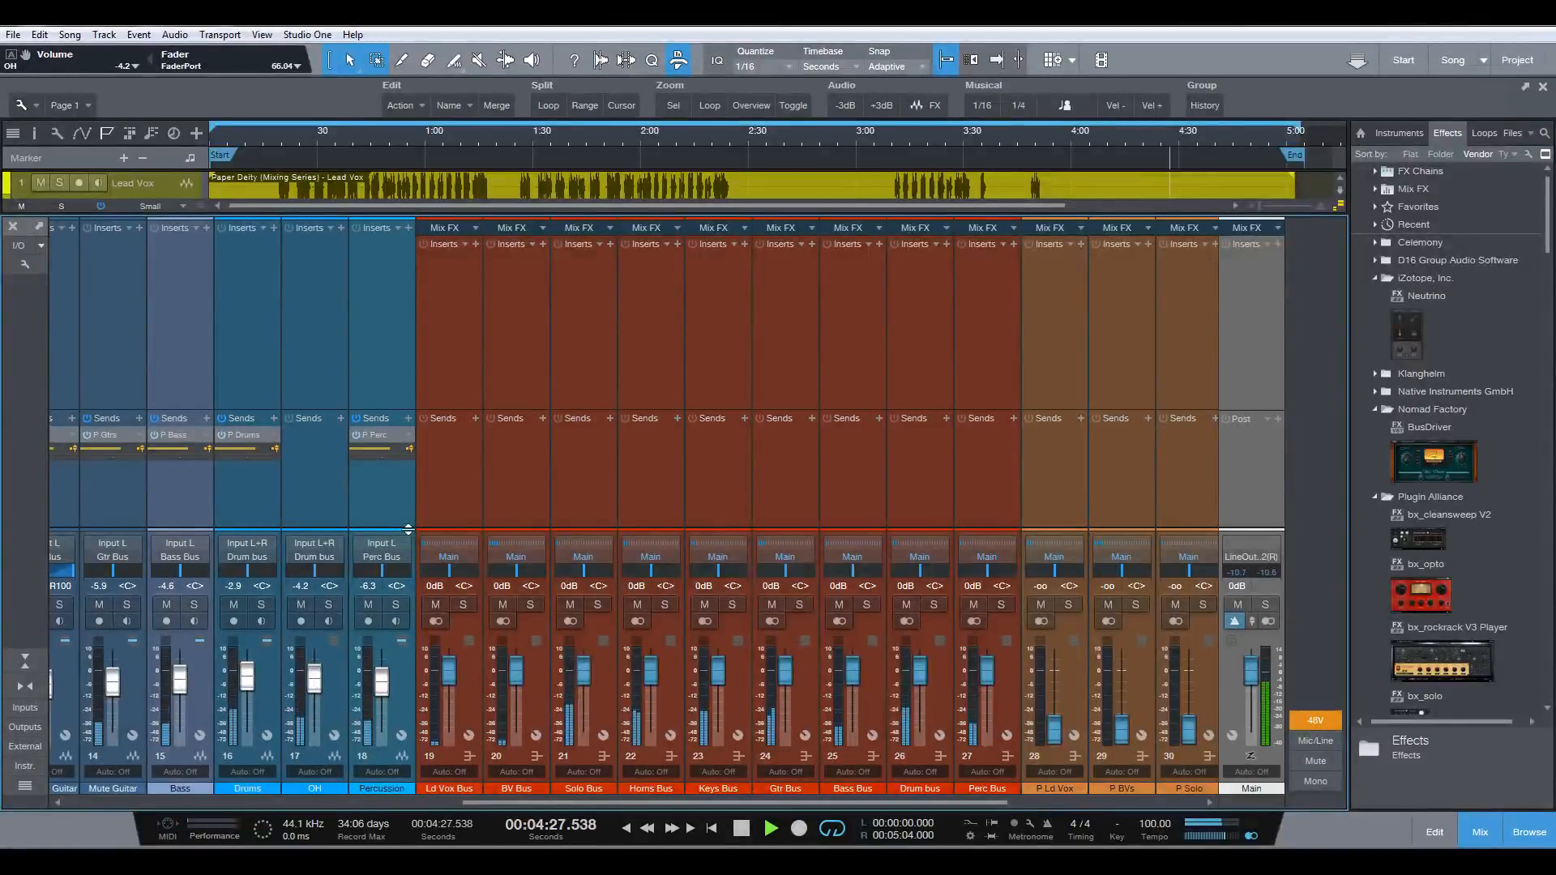
{"action": "key", "text": "space"}
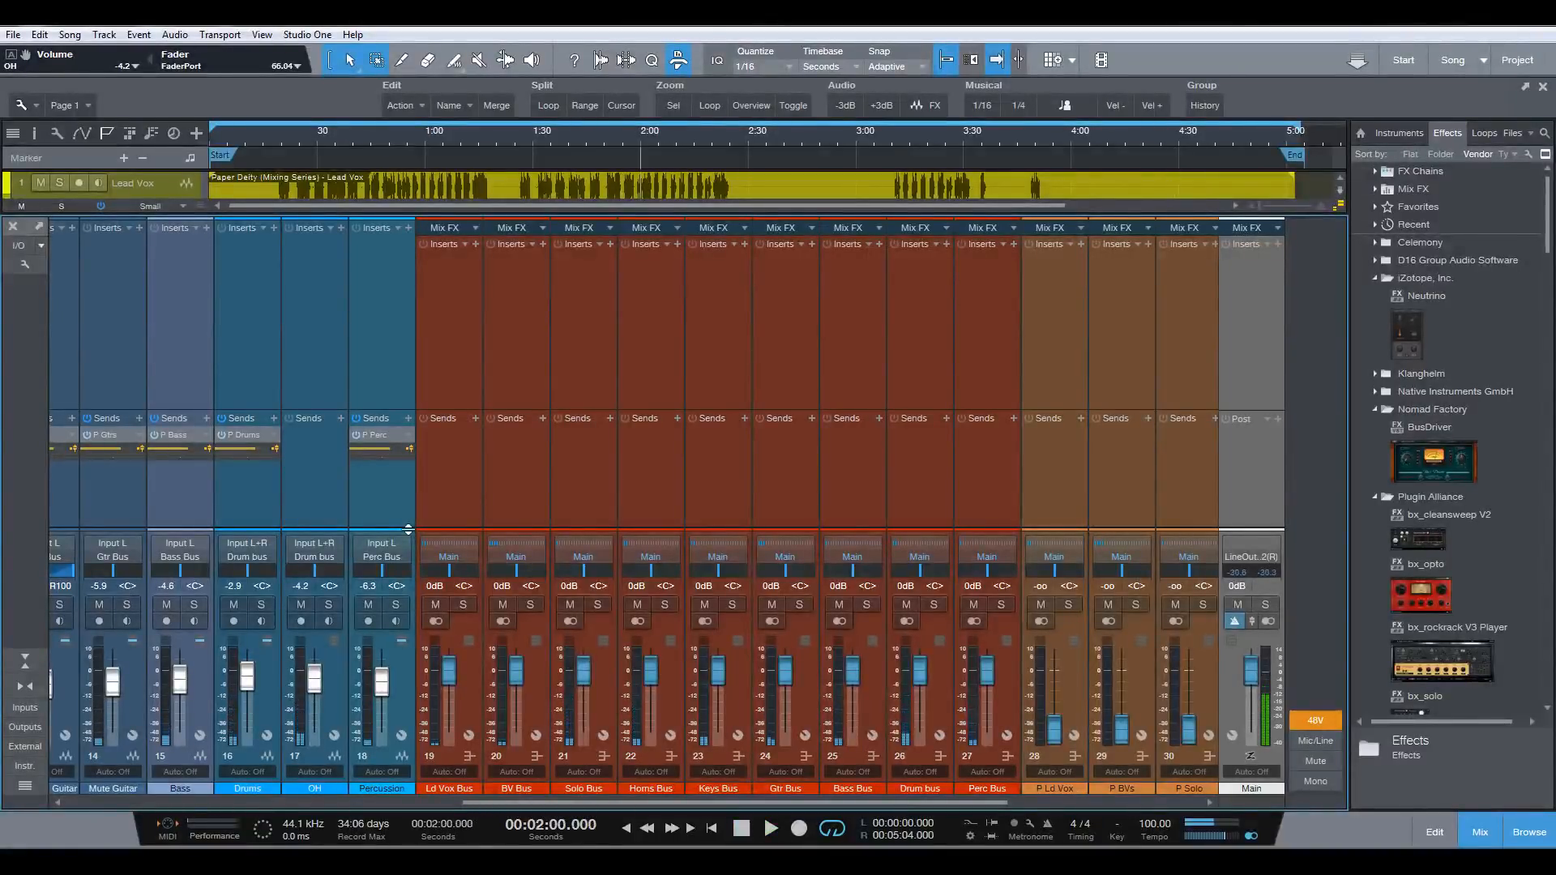